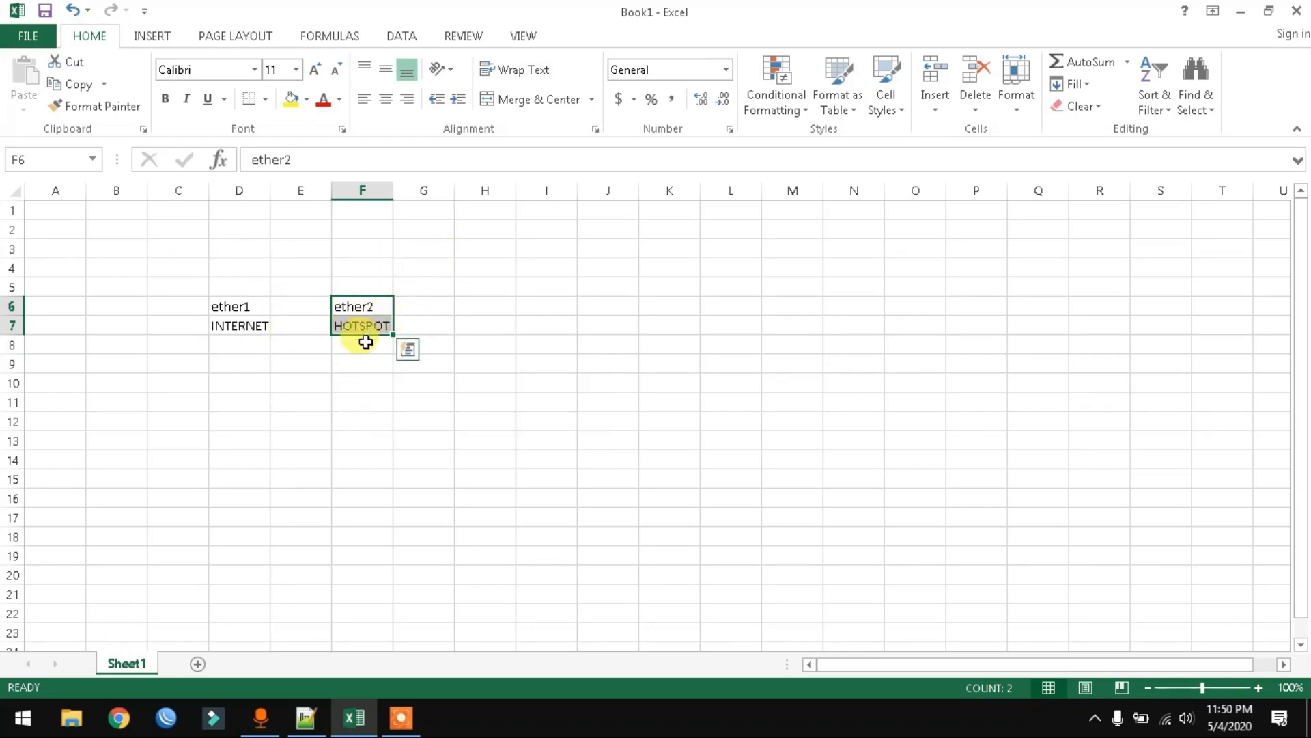
- Enter the label 'Hotspot Standar' in cell F9, correcting the typos
click(254, 360)
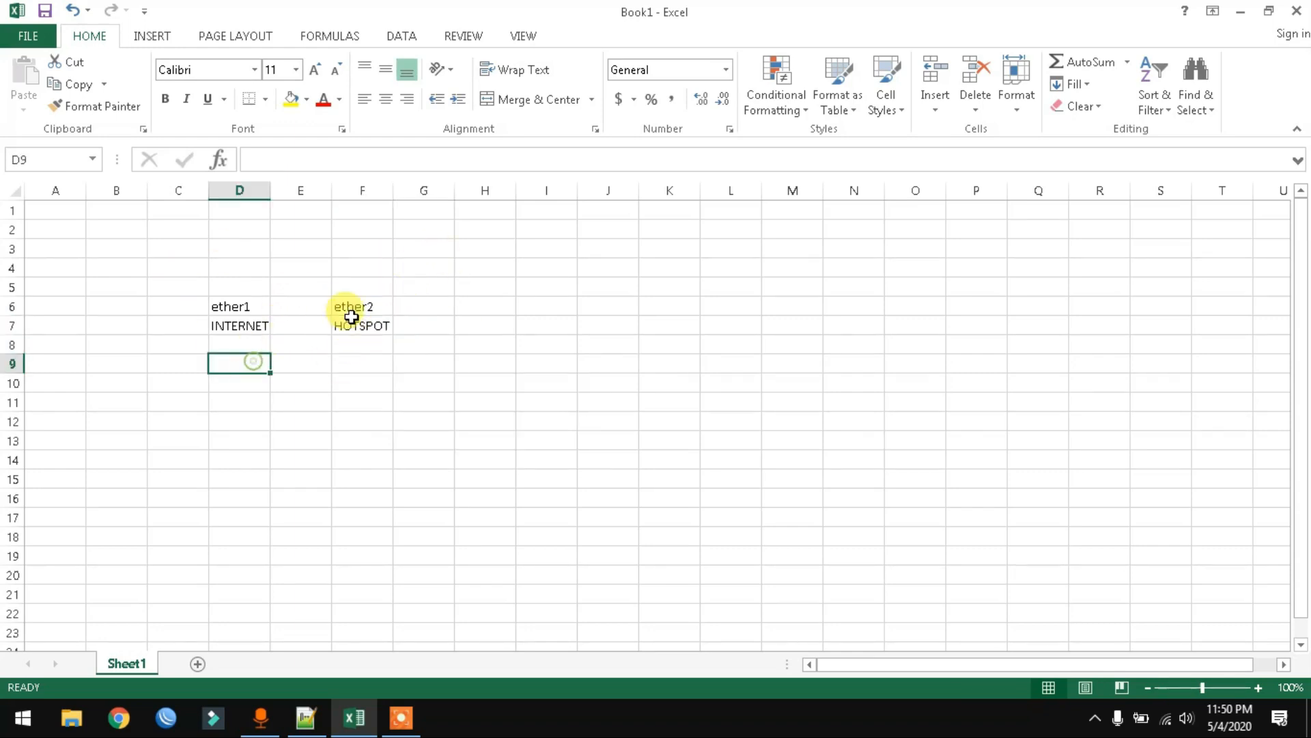
click(362, 359)
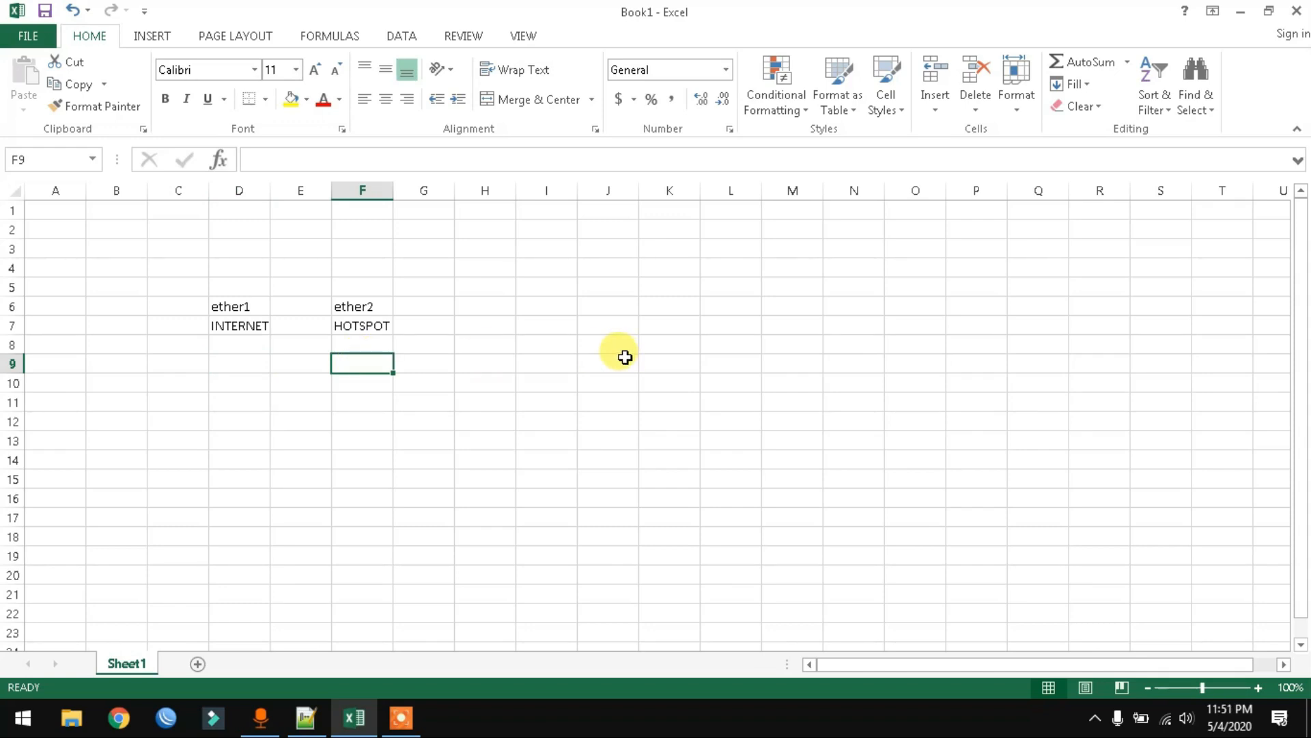
text(hots)
key(BackSpace)
text(spo)
key(BackSpace)
key(BackSpace)
key(BackSpace)
key(BackSpace)
key(BackSpace)
key(BackSpace)
text(Hotspot )
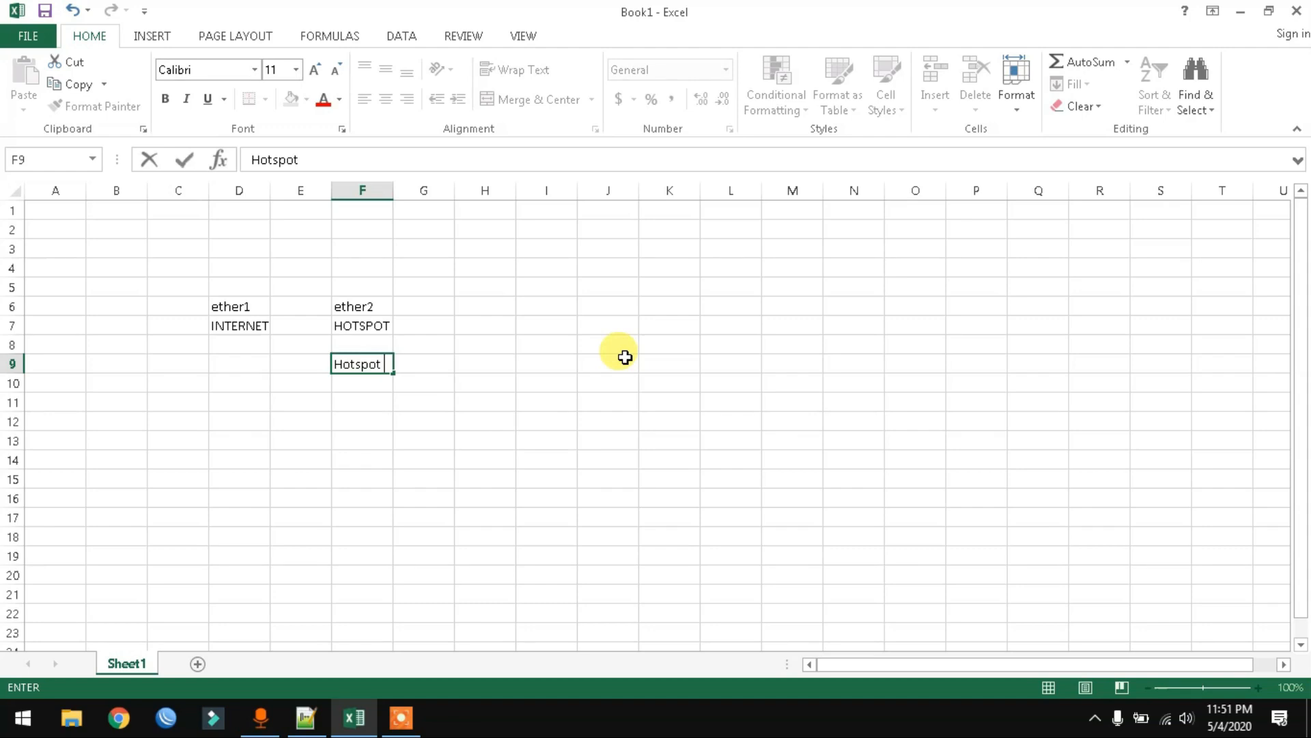
text(Standar)
key(Return)
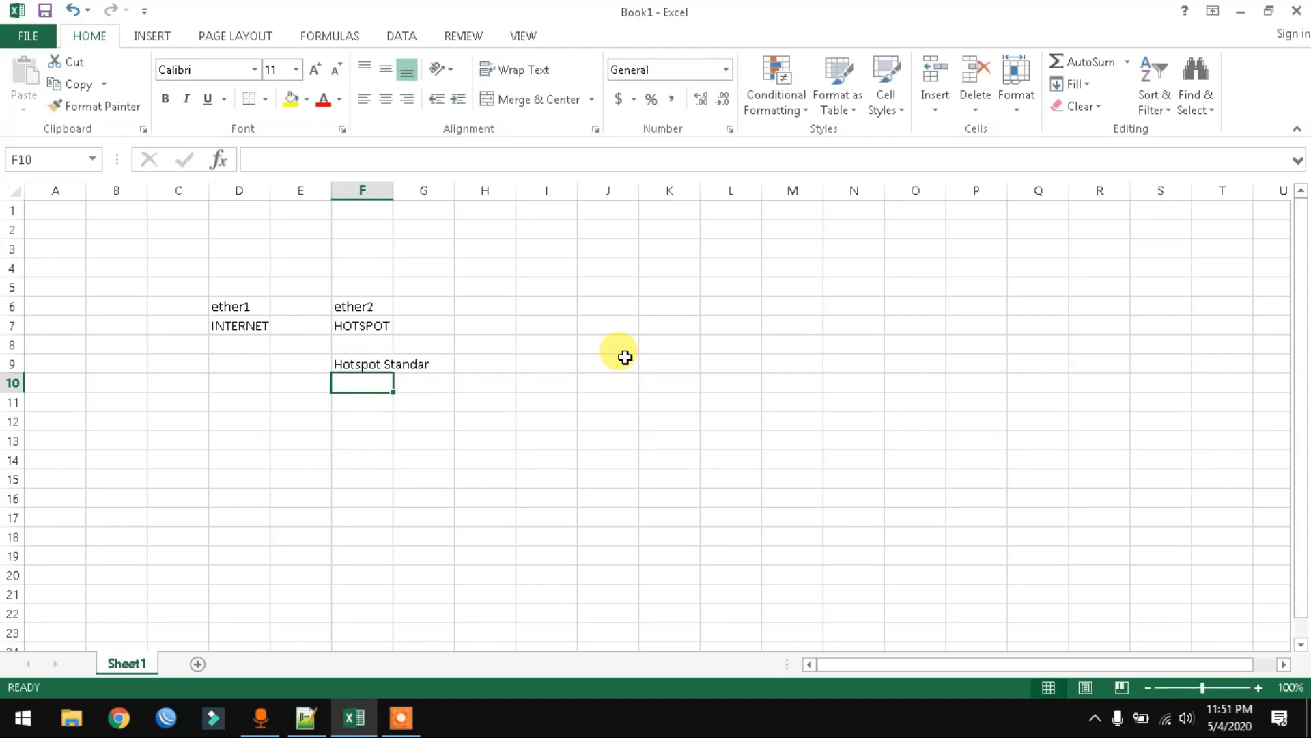
- Enter the label 'Hotspot Bulanan' in cell H9
key(Up)
key(Right)
key(Right)
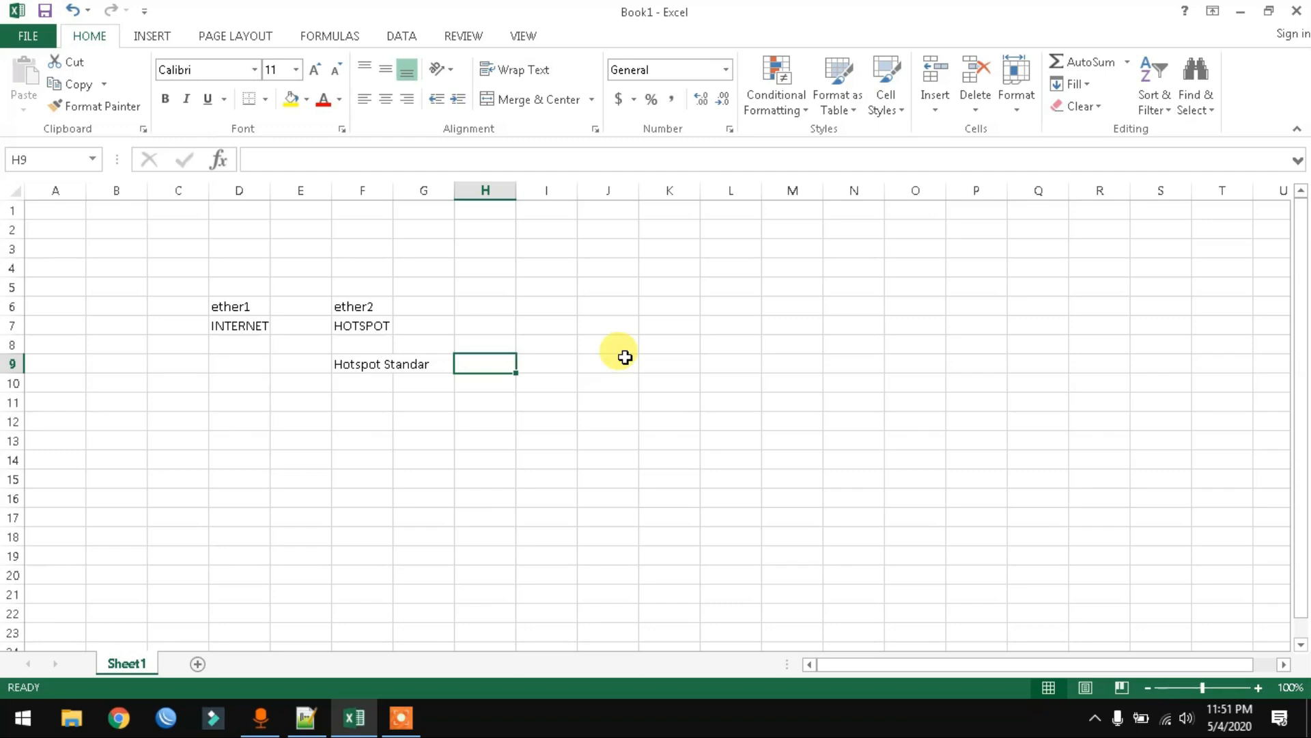
text(Hotspot Bulanan)
key(Return)
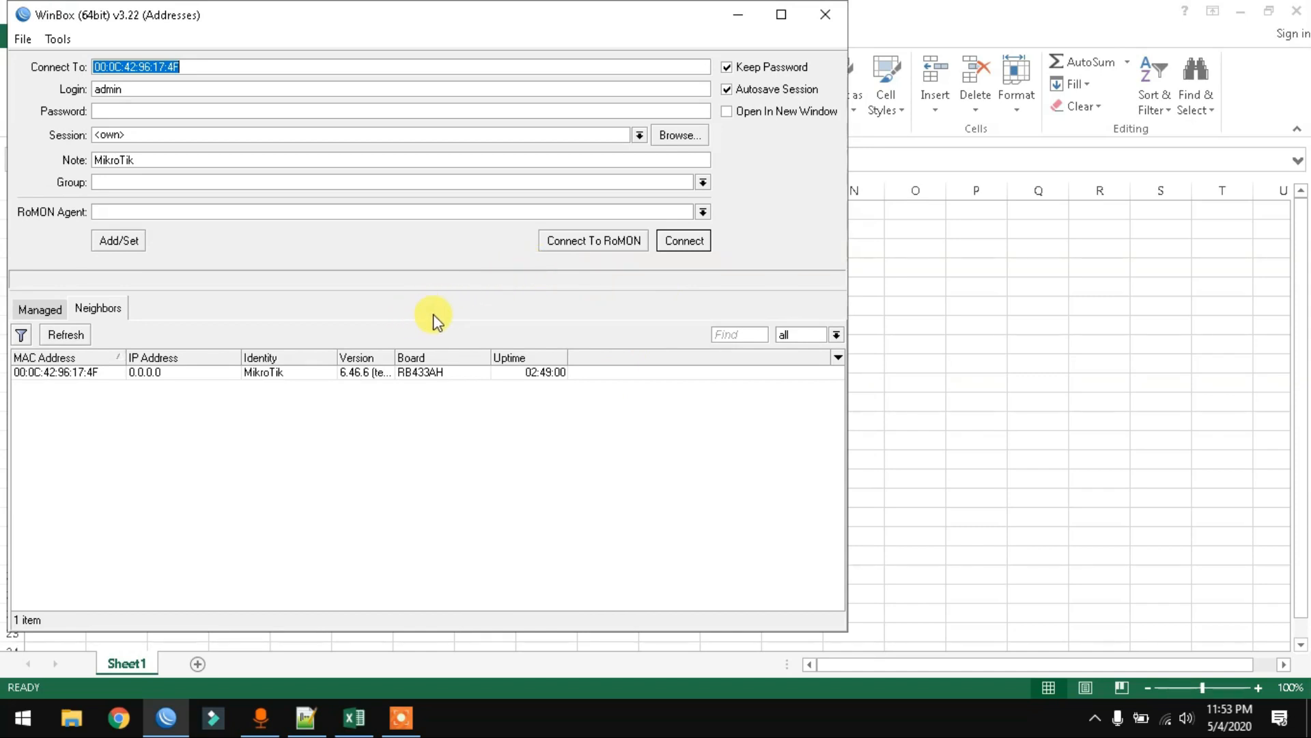
- Connect WinBox to the RB433AH router from the neighbour list
click(89, 373)
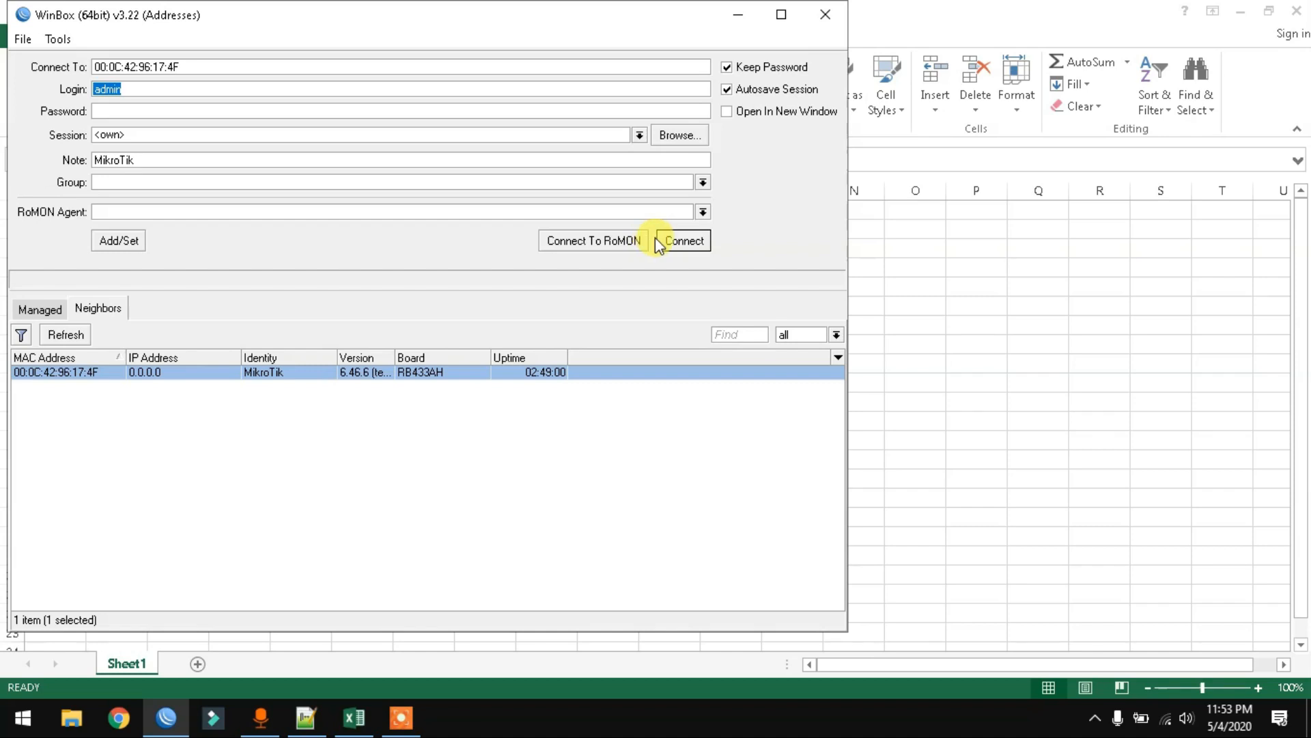
click(676, 242)
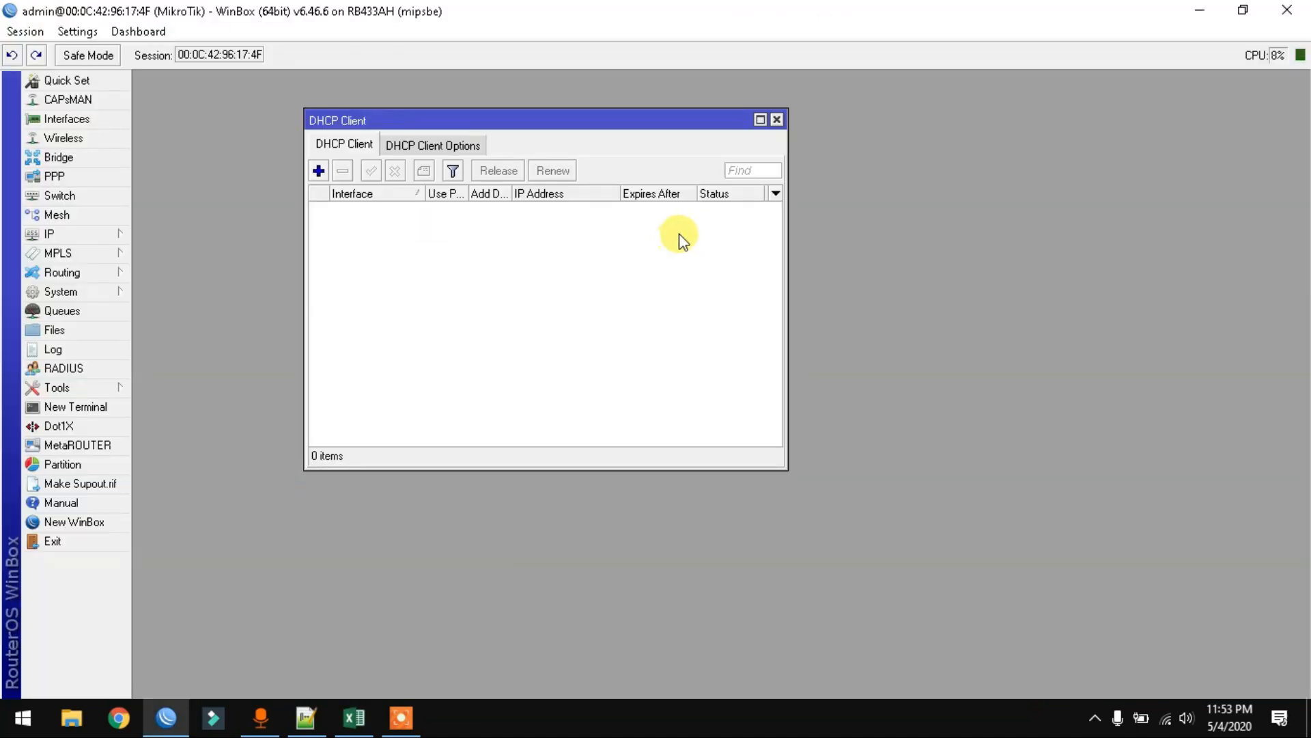
click(778, 119)
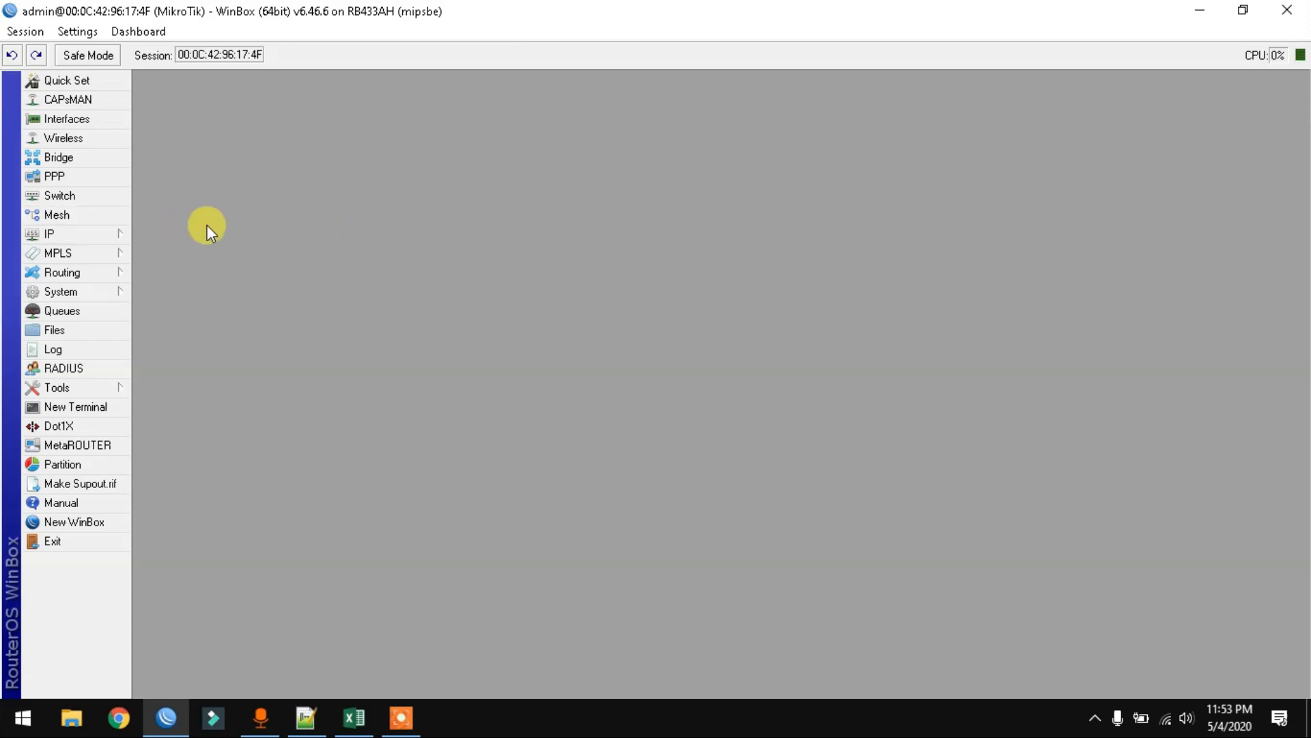
- Add a DHCP client on ether1, which obtains 192.168.75.2/24
click(99, 236)
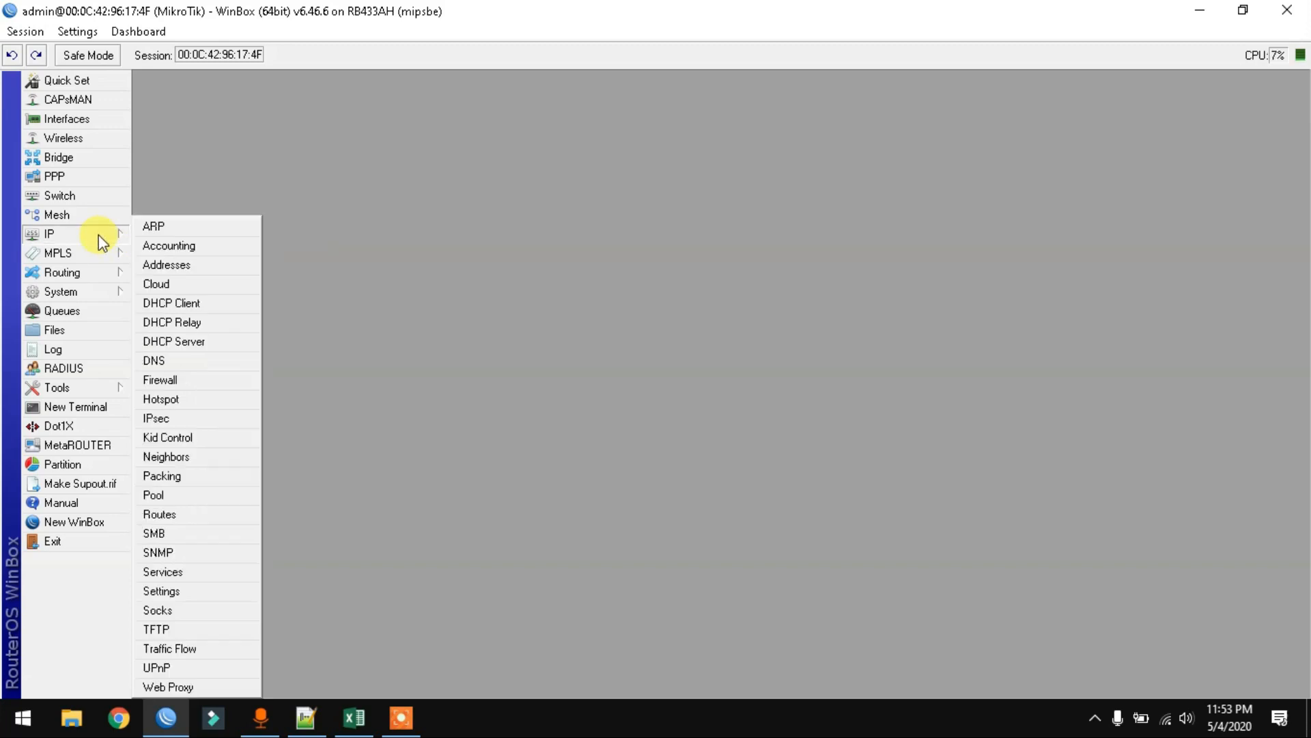
click(202, 303)
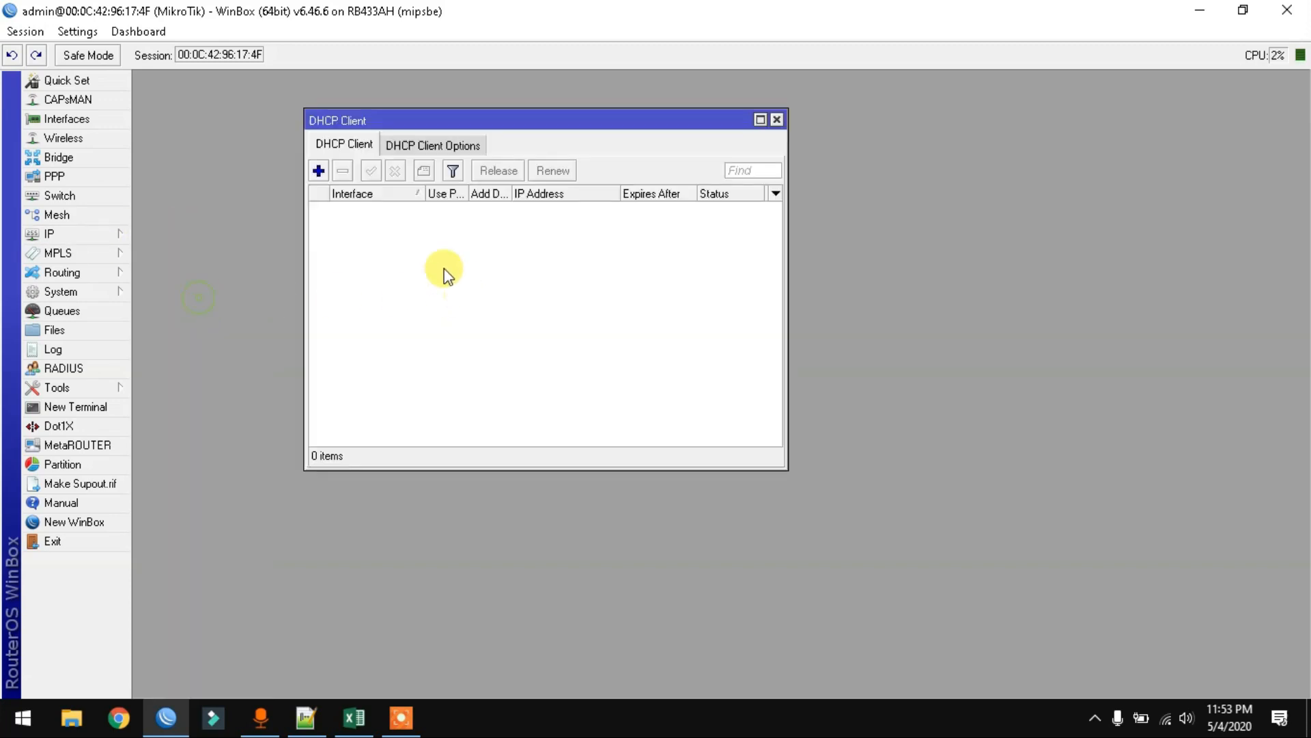
click(318, 170)
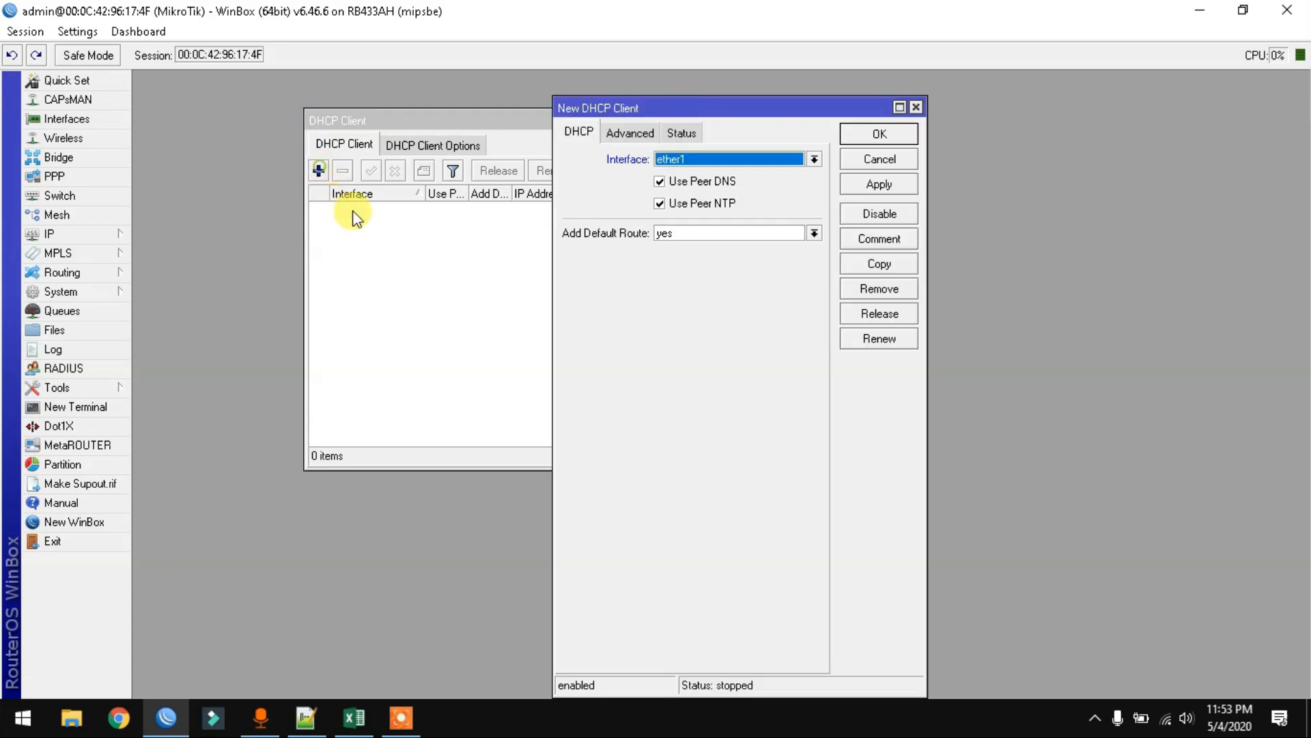
click(879, 134)
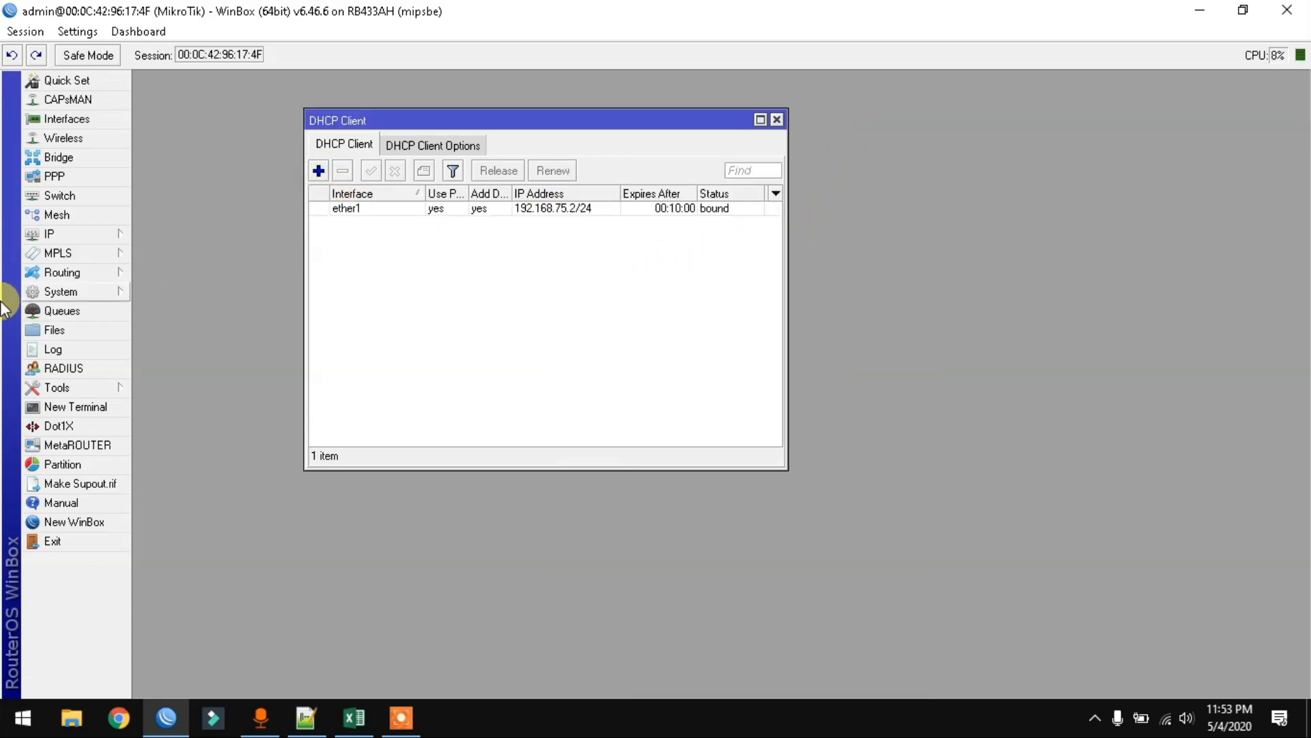
- Open the IP > Hotspot servers list
click(71, 235)
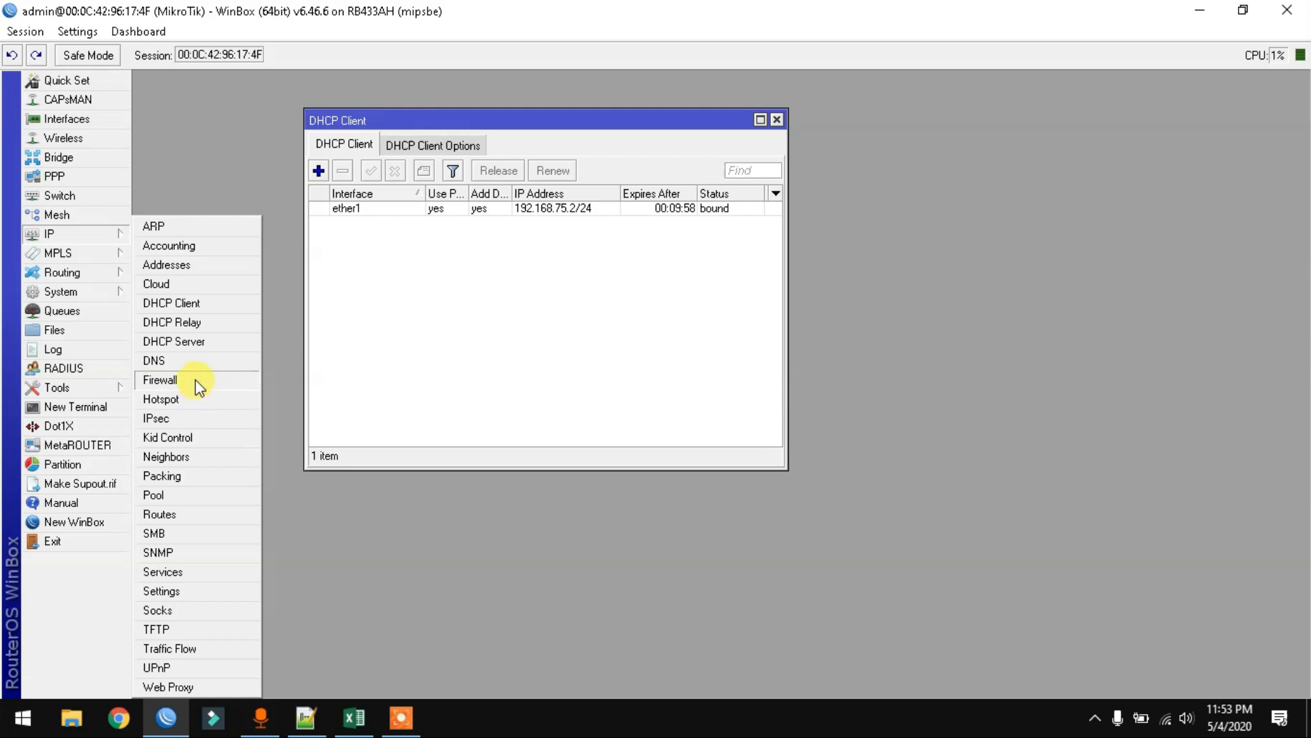
click(212, 177)
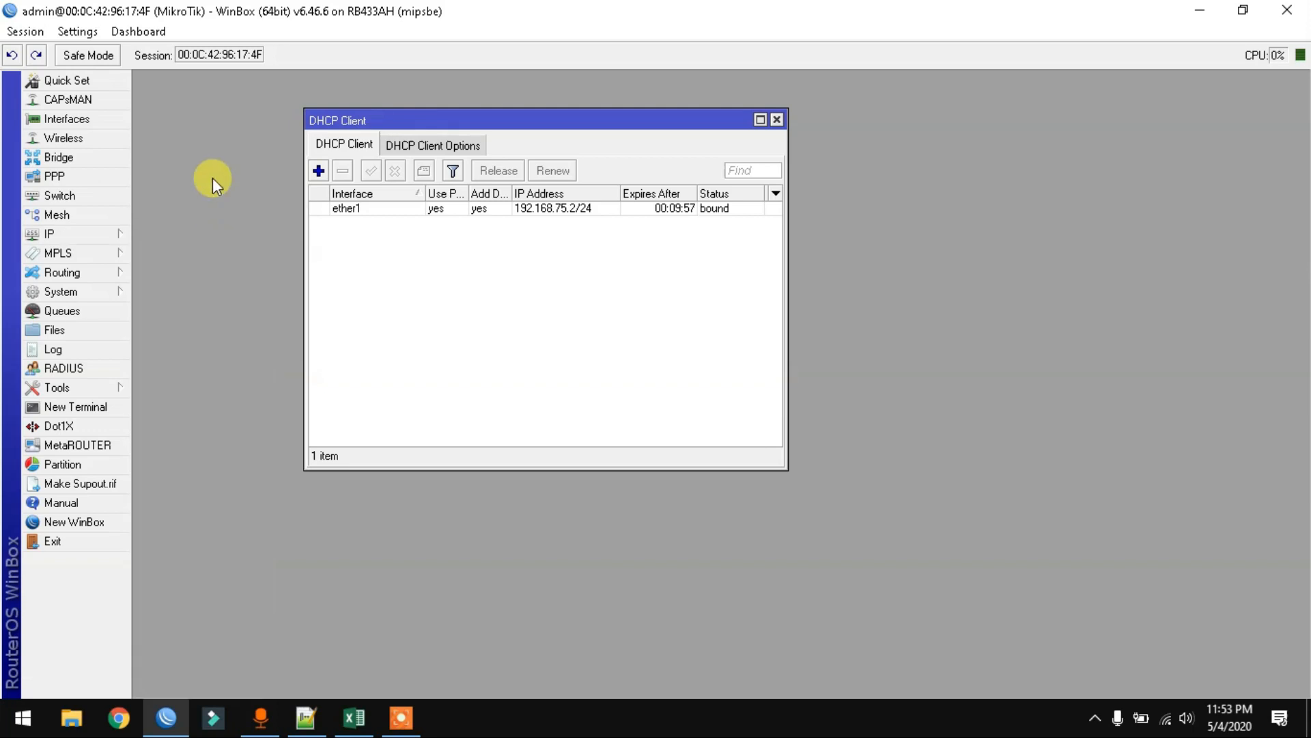
click(63, 236)
click(161, 400)
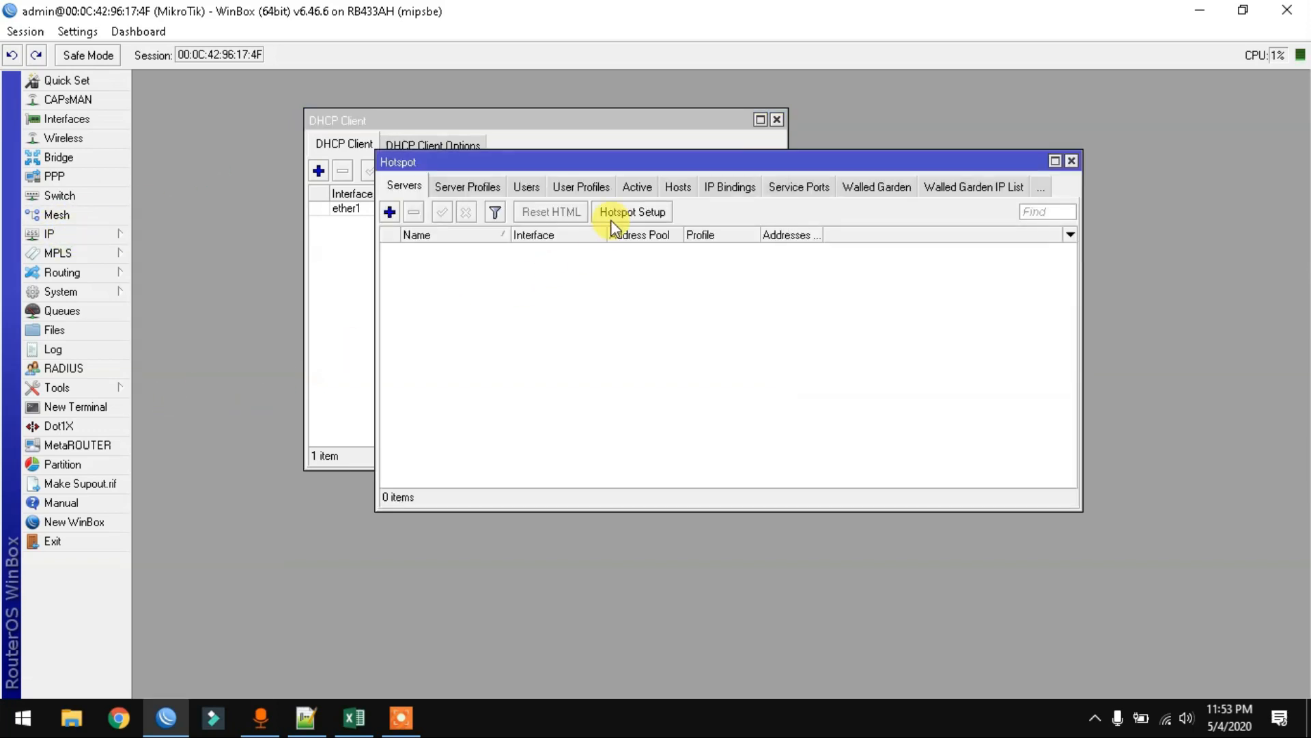
- Run Hotspot Setup on ether2, accepting the default address, pool, certificate and SMTP settings
click(621, 216)
click(723, 372)
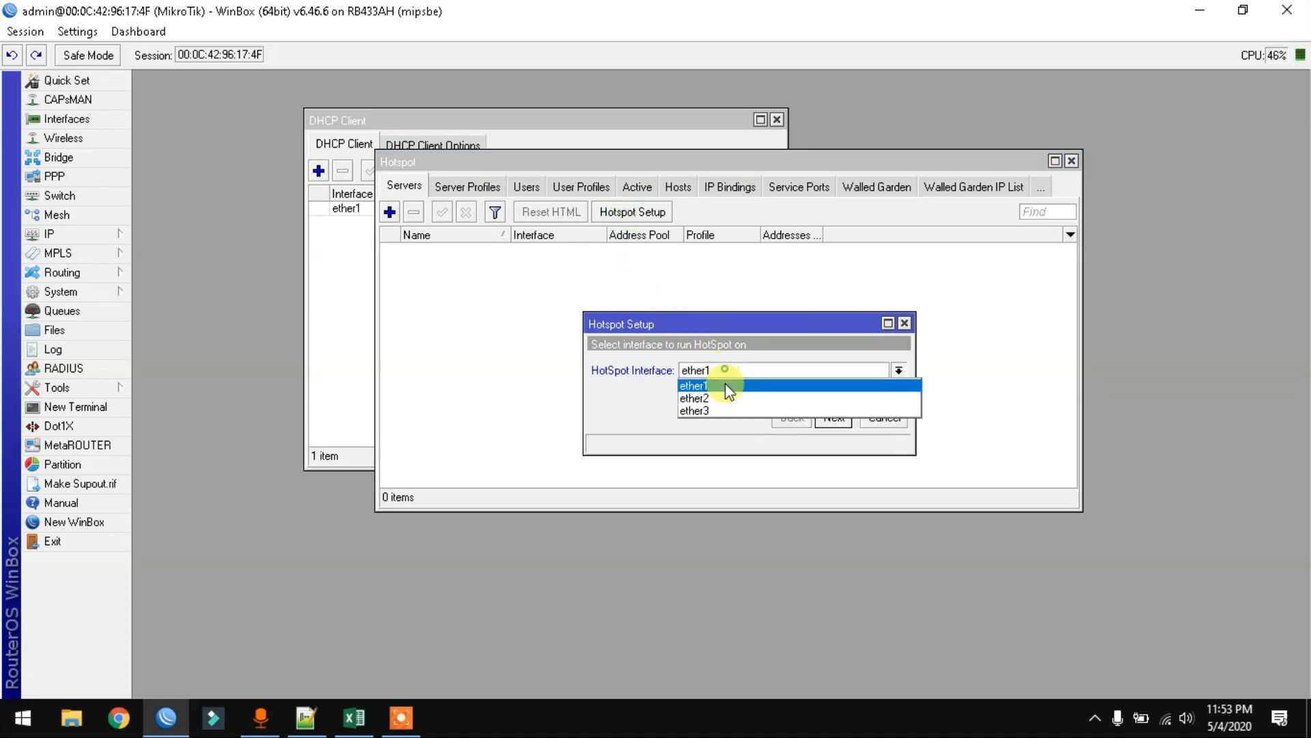
click(728, 398)
click(840, 419)
click(834, 417)
click(834, 417)
click(834, 417)
click(835, 417)
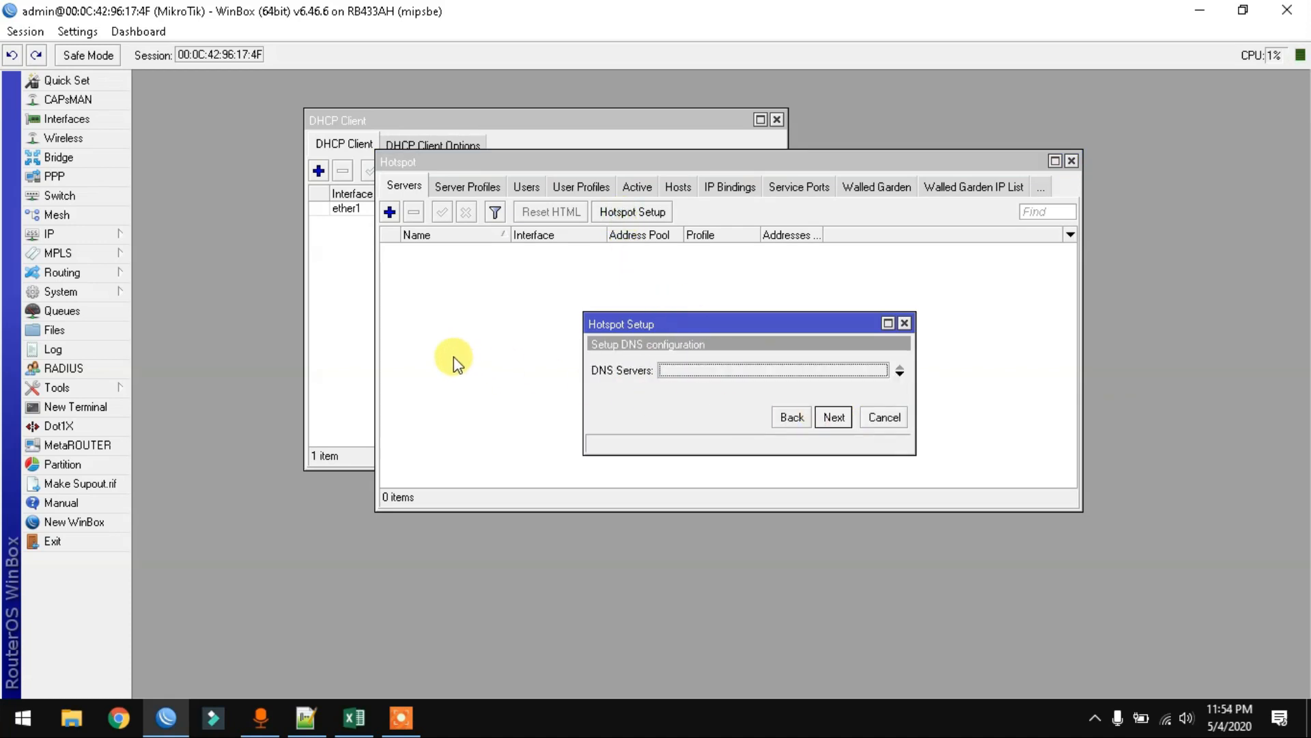
- Copy the router's DNS server 192.168.75.1 into the wizard's first DNS server field
click(92, 234)
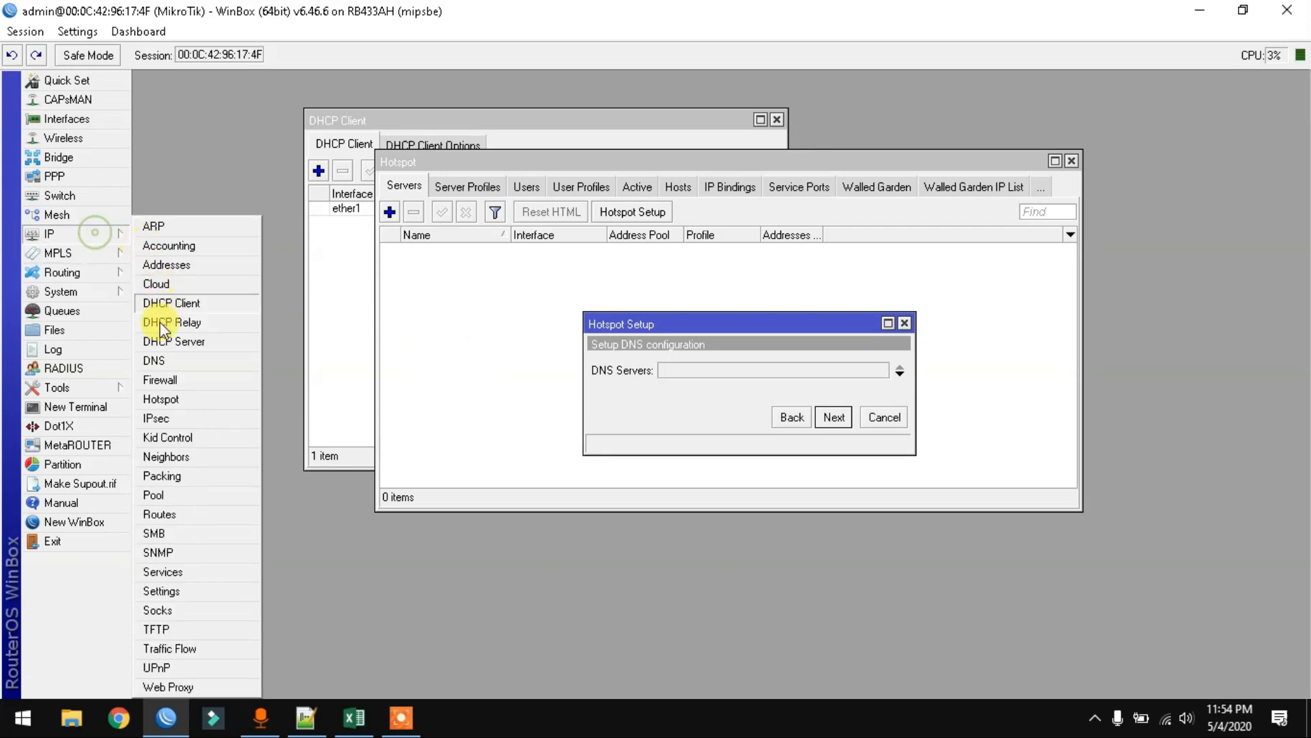
click(162, 362)
double_click(453, 275)
right_click(457, 273)
click(487, 285)
click(773, 342)
double_click(741, 372)
key(ctrl+v)
click(901, 374)
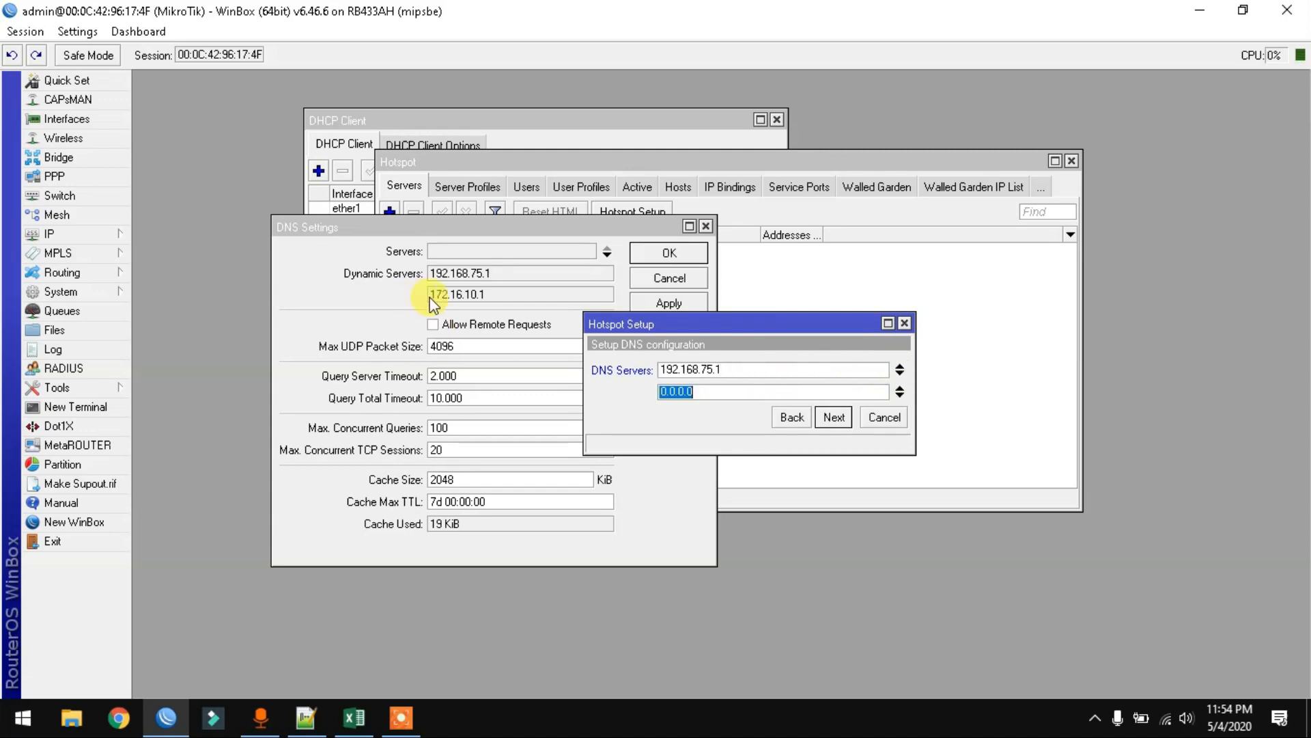
- Set 172.16.10.1 as the second hotspot DNS server
click(427, 296)
double_click(432, 296)
right_click(459, 300)
click(492, 307)
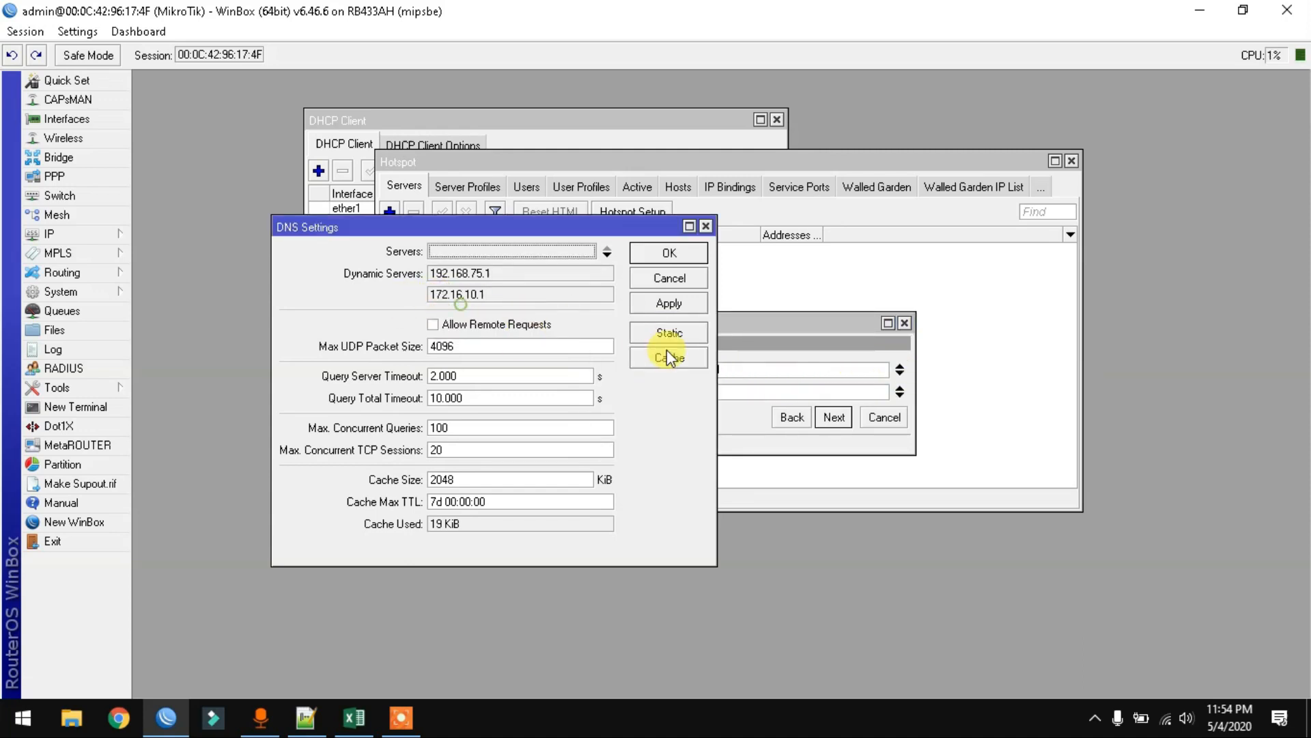
click(745, 391)
key(ctrl+v)
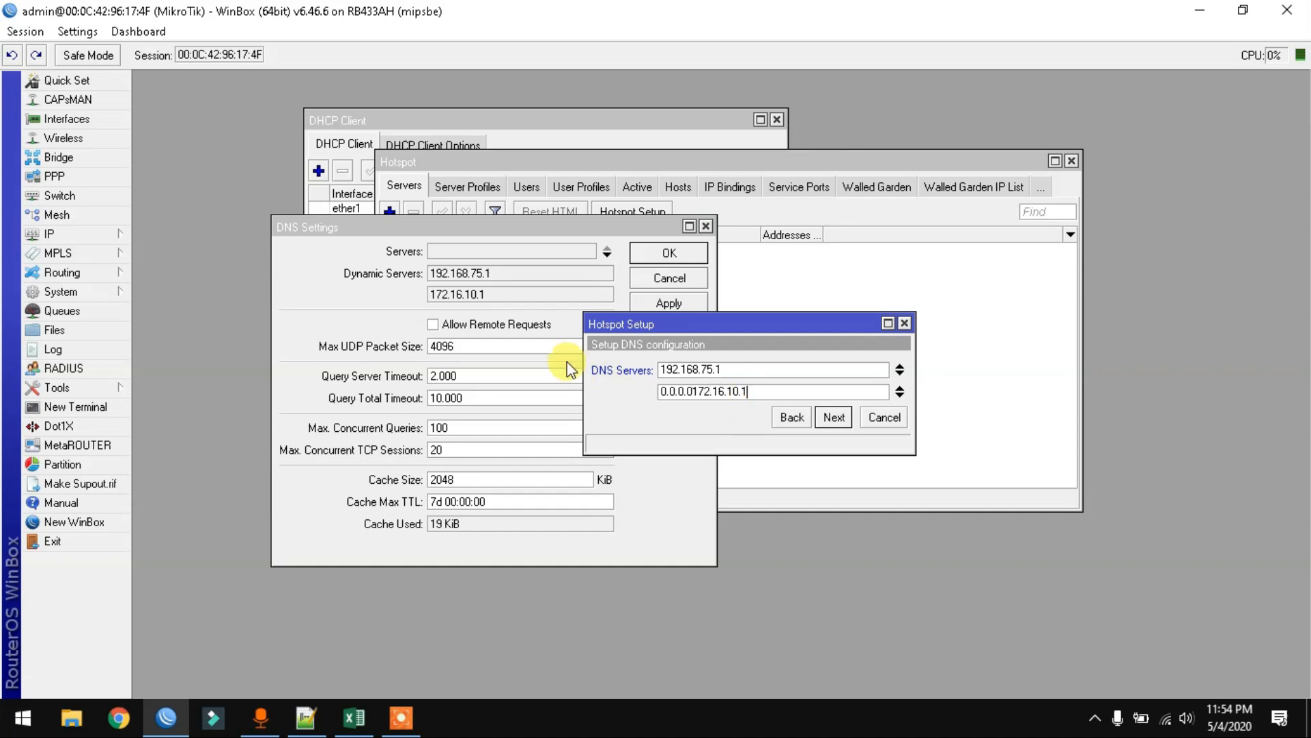
double_click(754, 390)
key(ctrl+v)
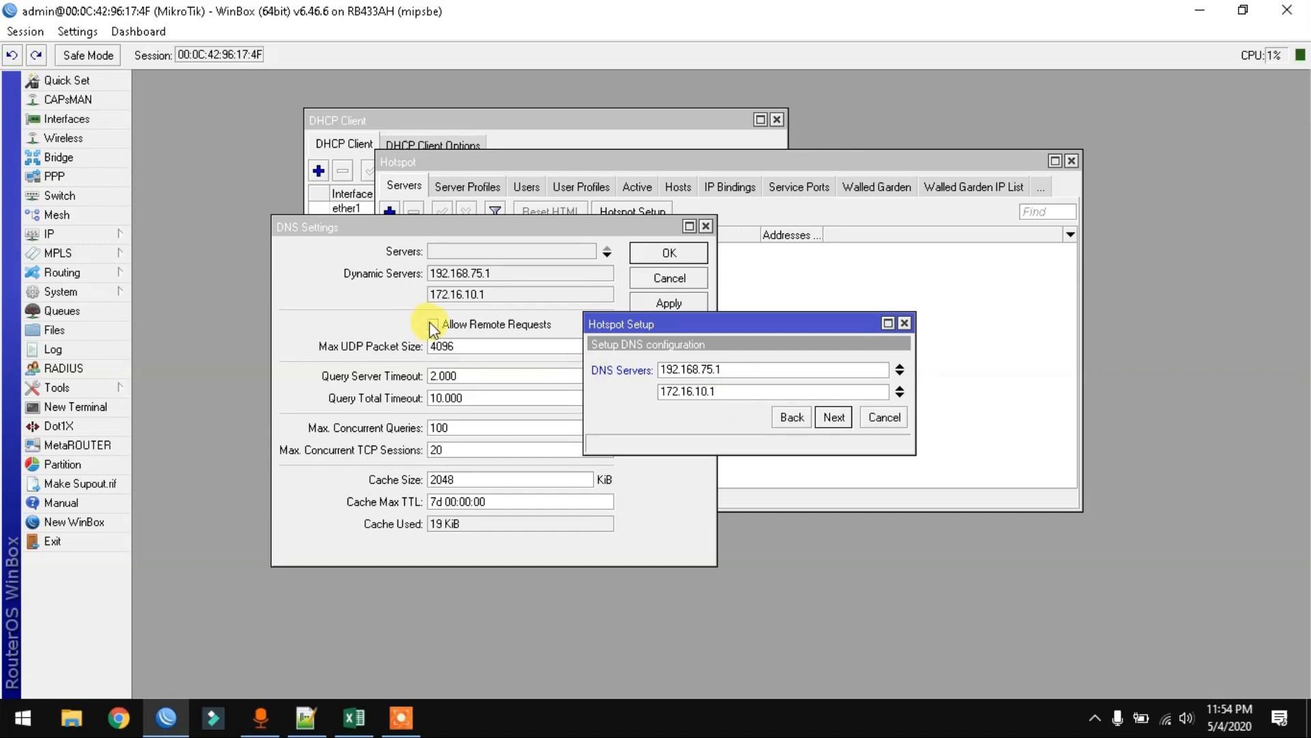
- Allow remote DNS requests and set the hotspot DNS name to anunet.id
click(512, 325)
click(836, 418)
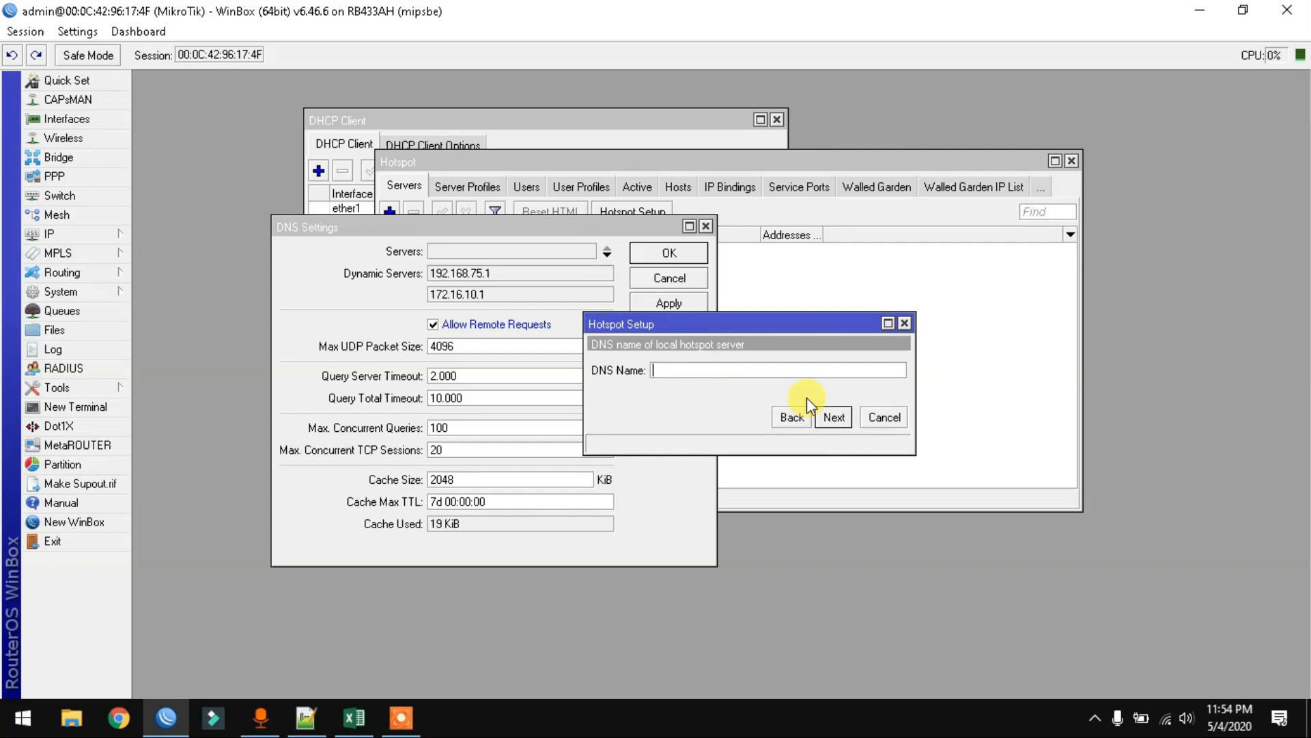
text(anunet.id)
click(834, 415)
- Set the local hotspot user's password, finish the wizard, and save the DNS settings
click(809, 391)
text(admin)
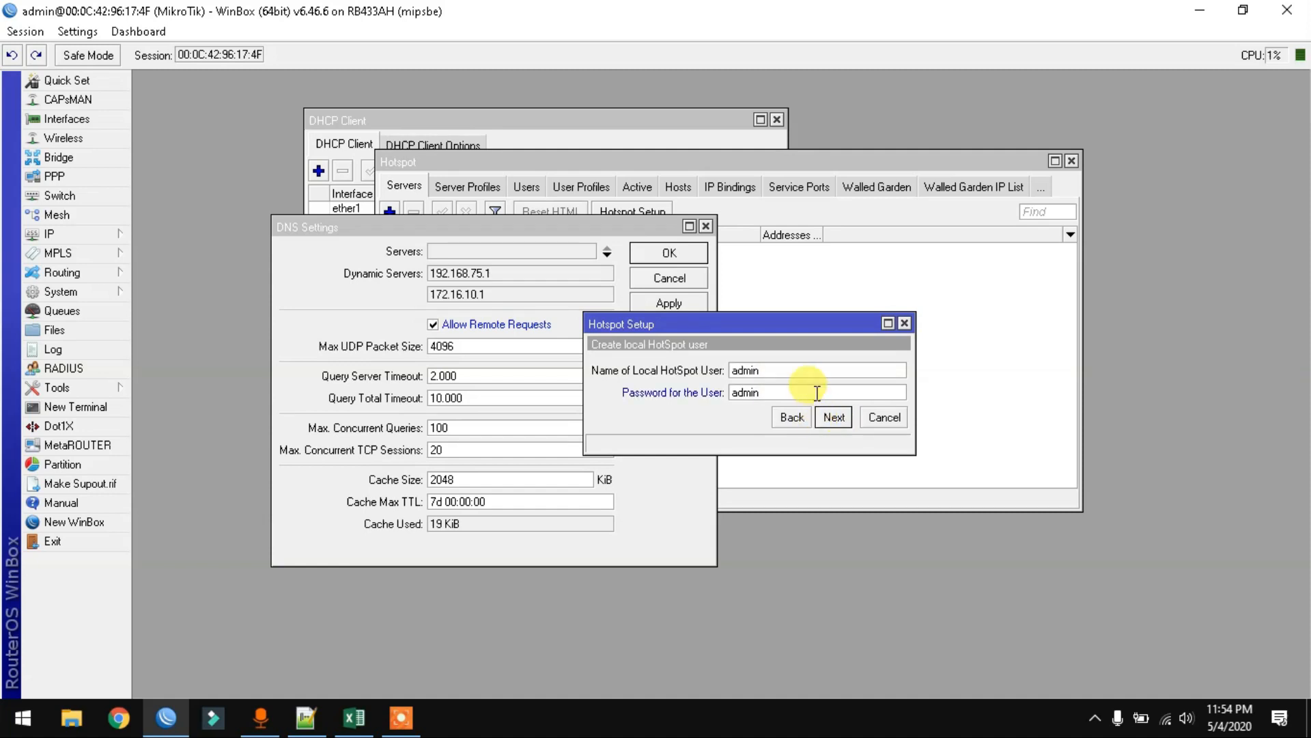
click(830, 417)
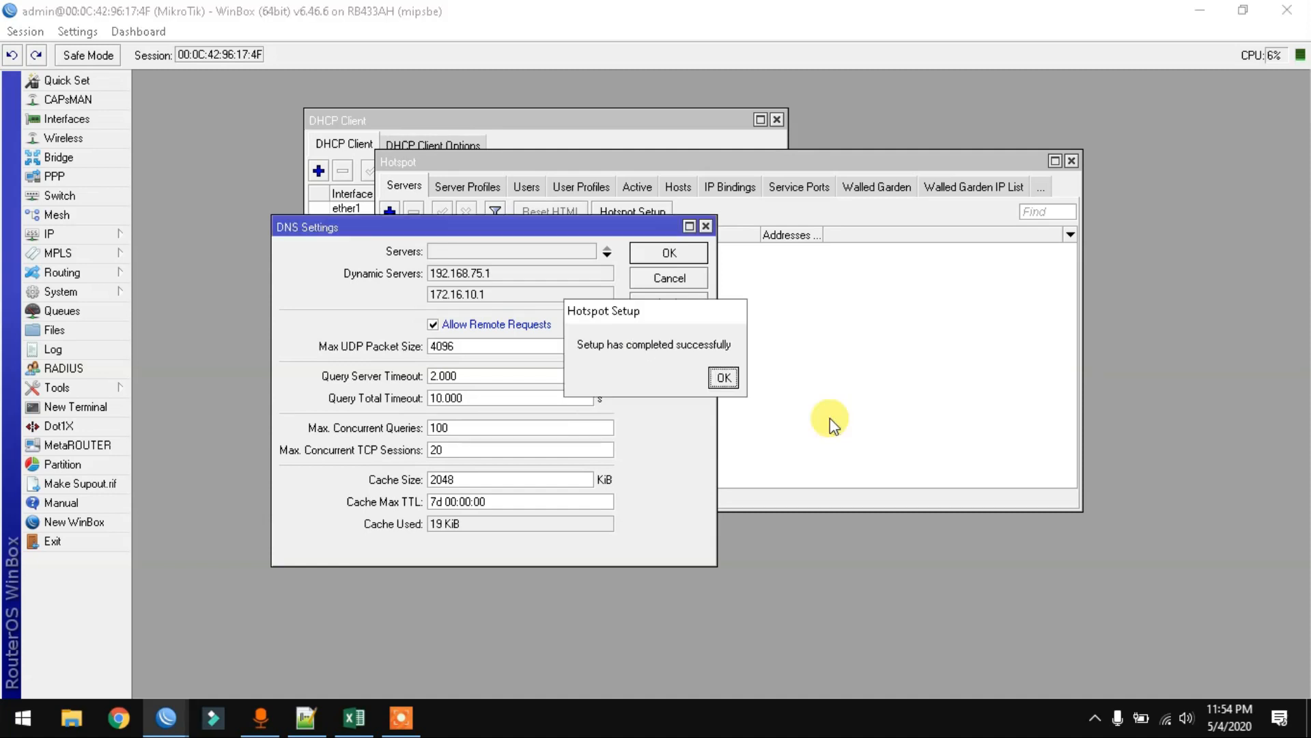
click(728, 374)
click(671, 254)
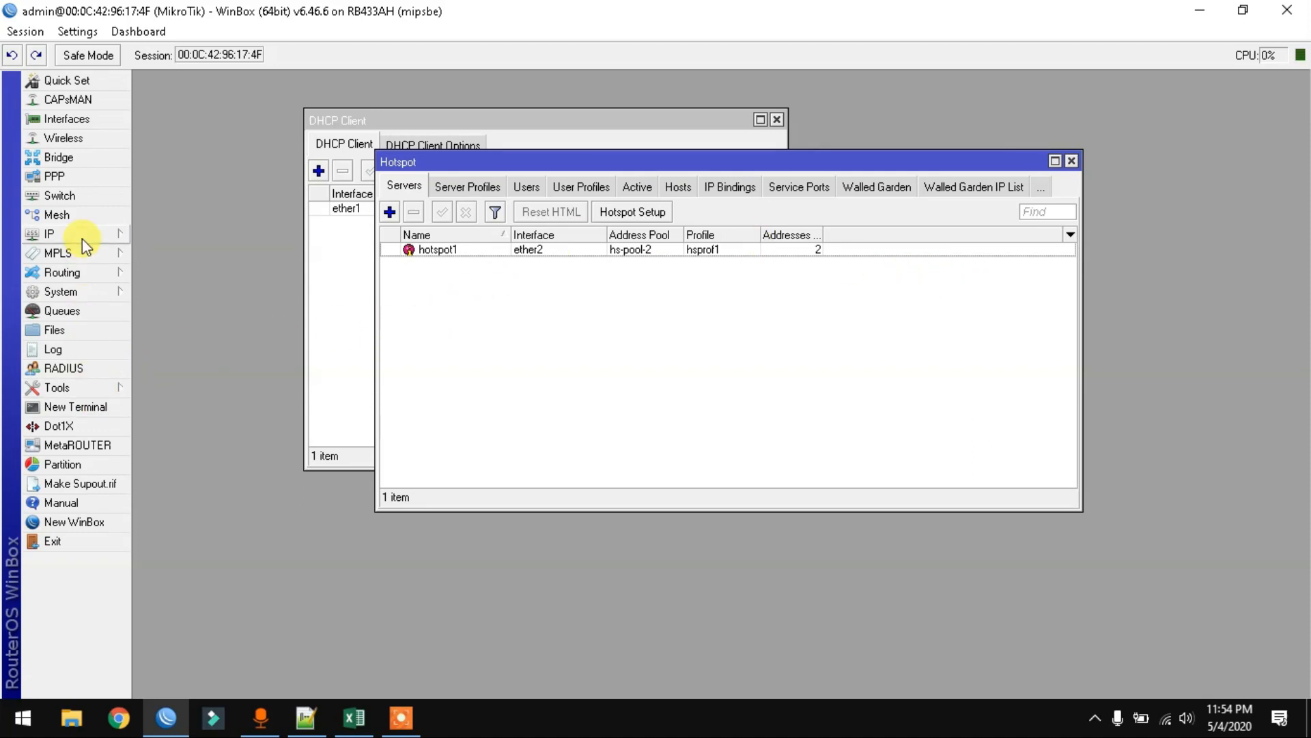
- Ping detik.com from a new router terminal, then close the terminal
click(79, 408)
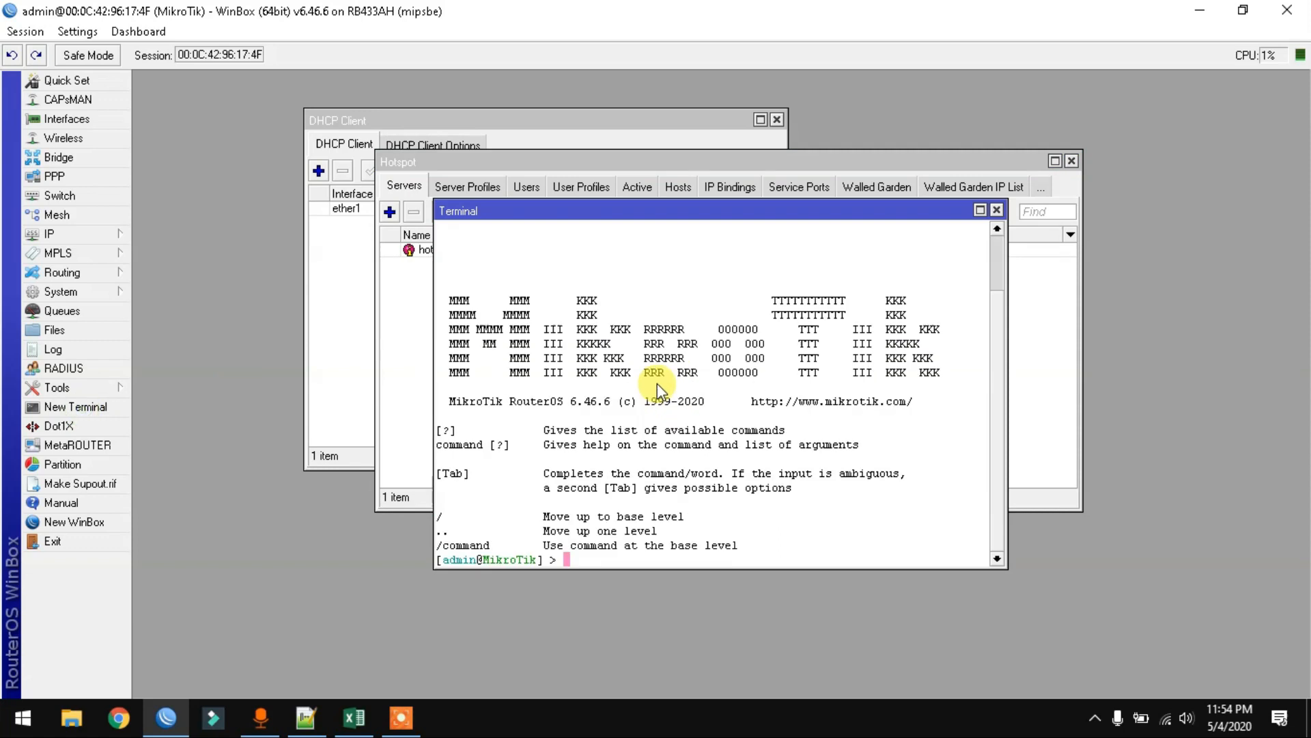
text(ping detik.com)
key(Return)
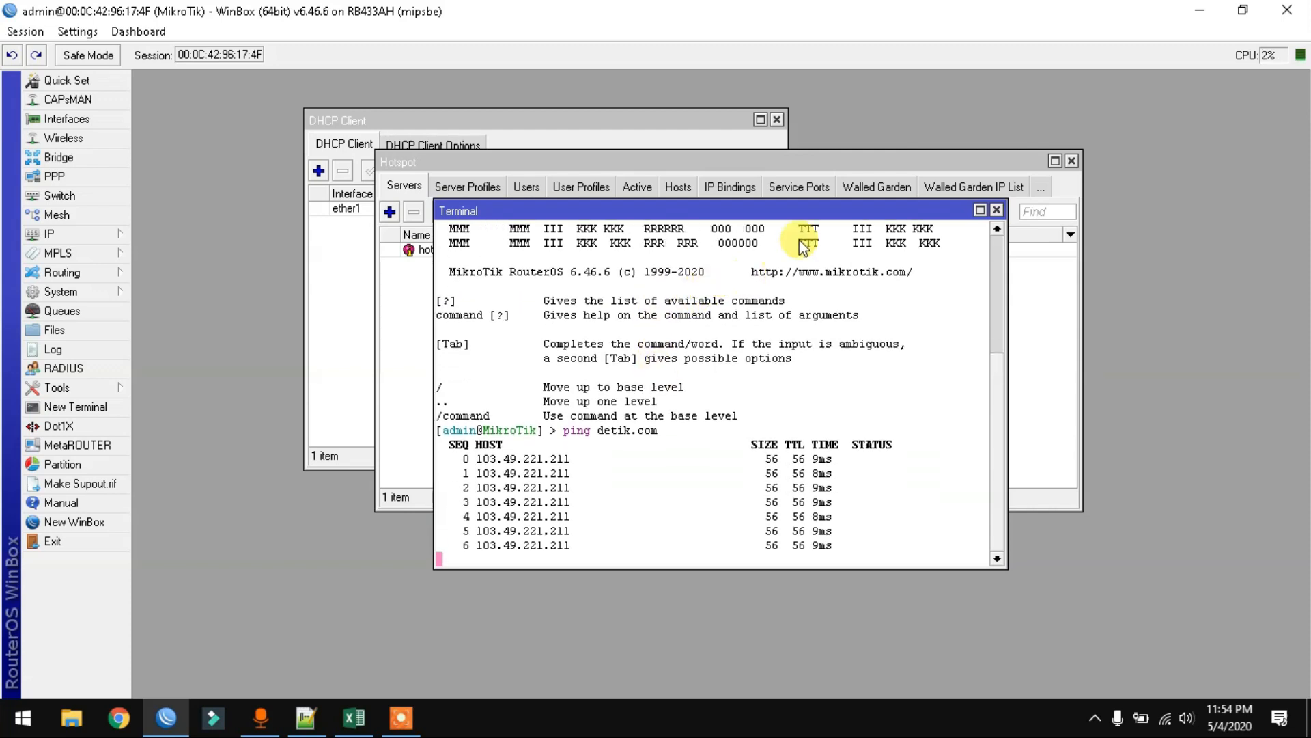
click(996, 210)
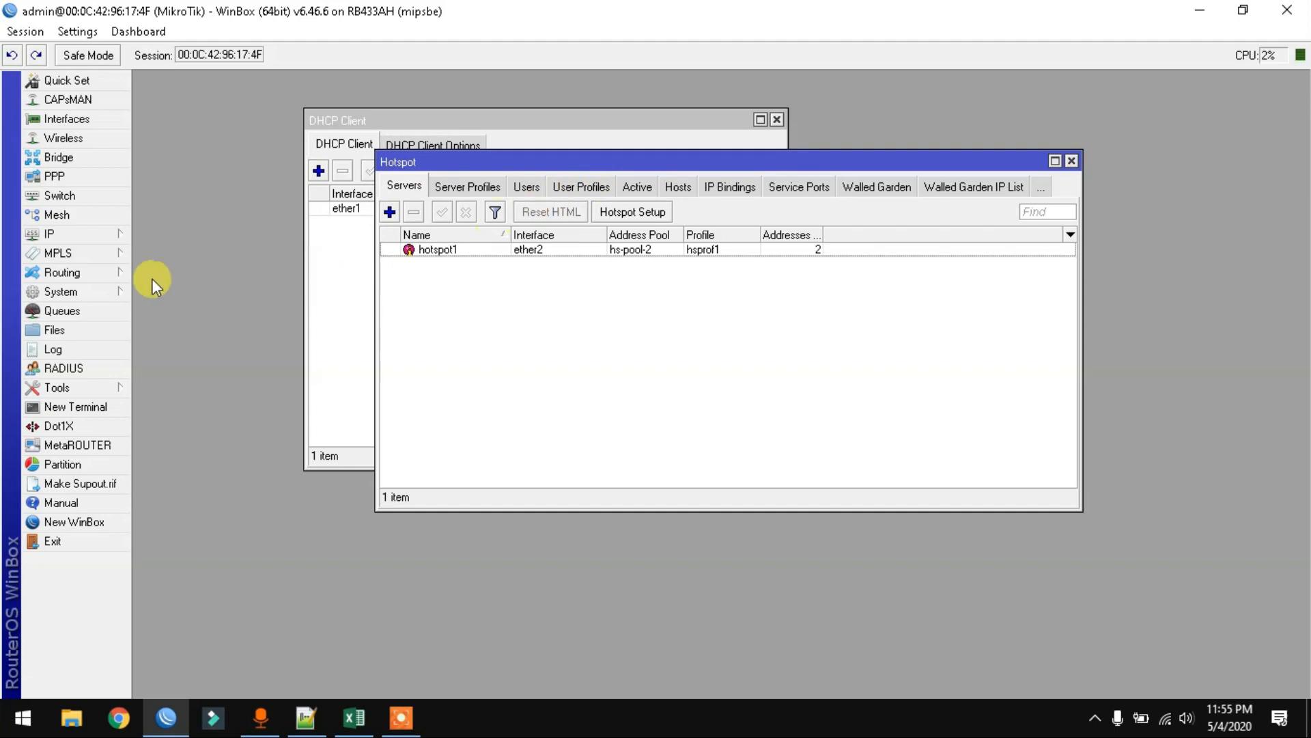
- Add a hotspot user profile 'bulanan' with 5 shared users and save it
click(92, 237)
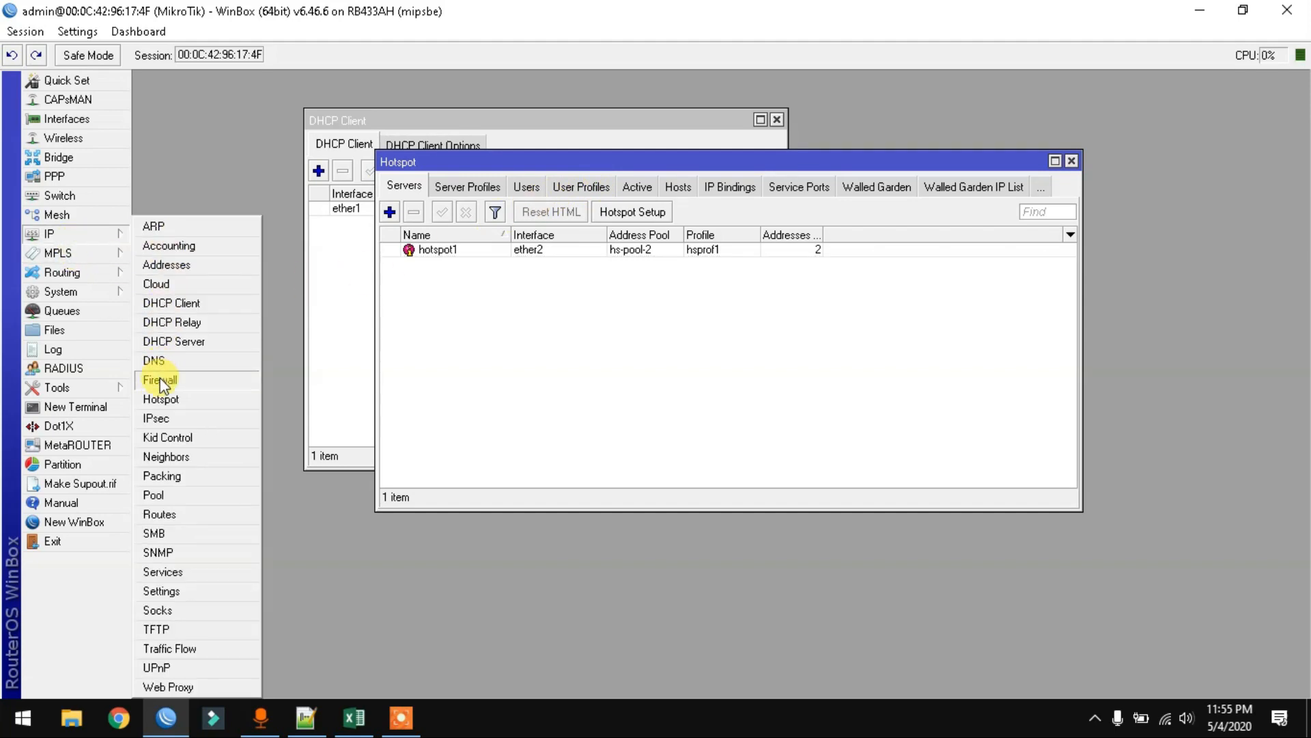
click(157, 398)
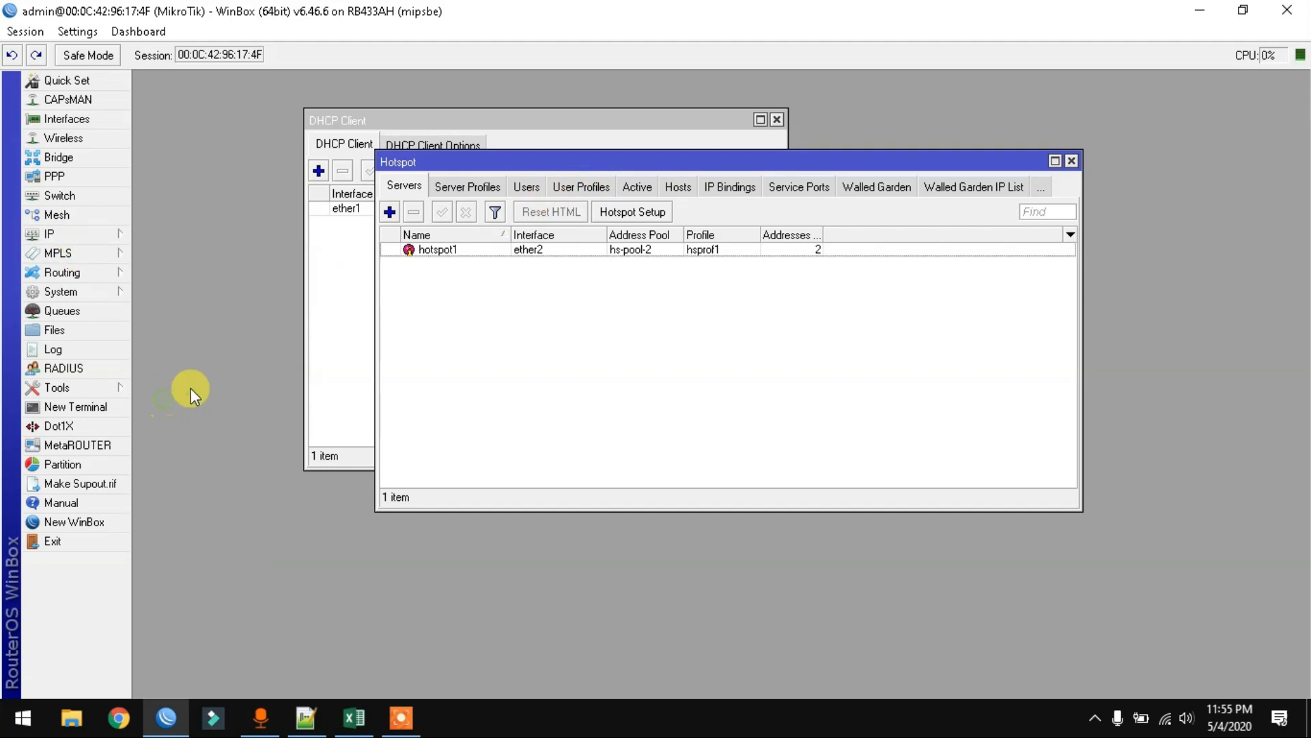
click(588, 189)
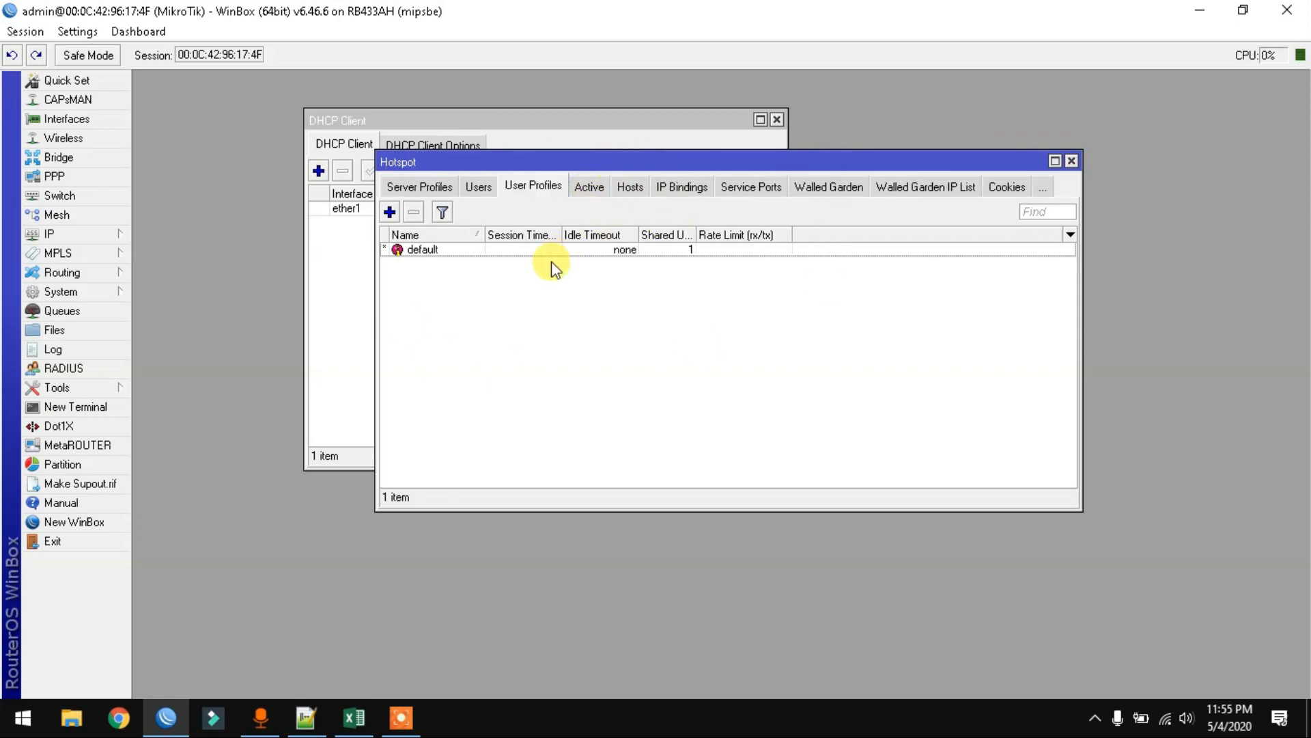
click(390, 211)
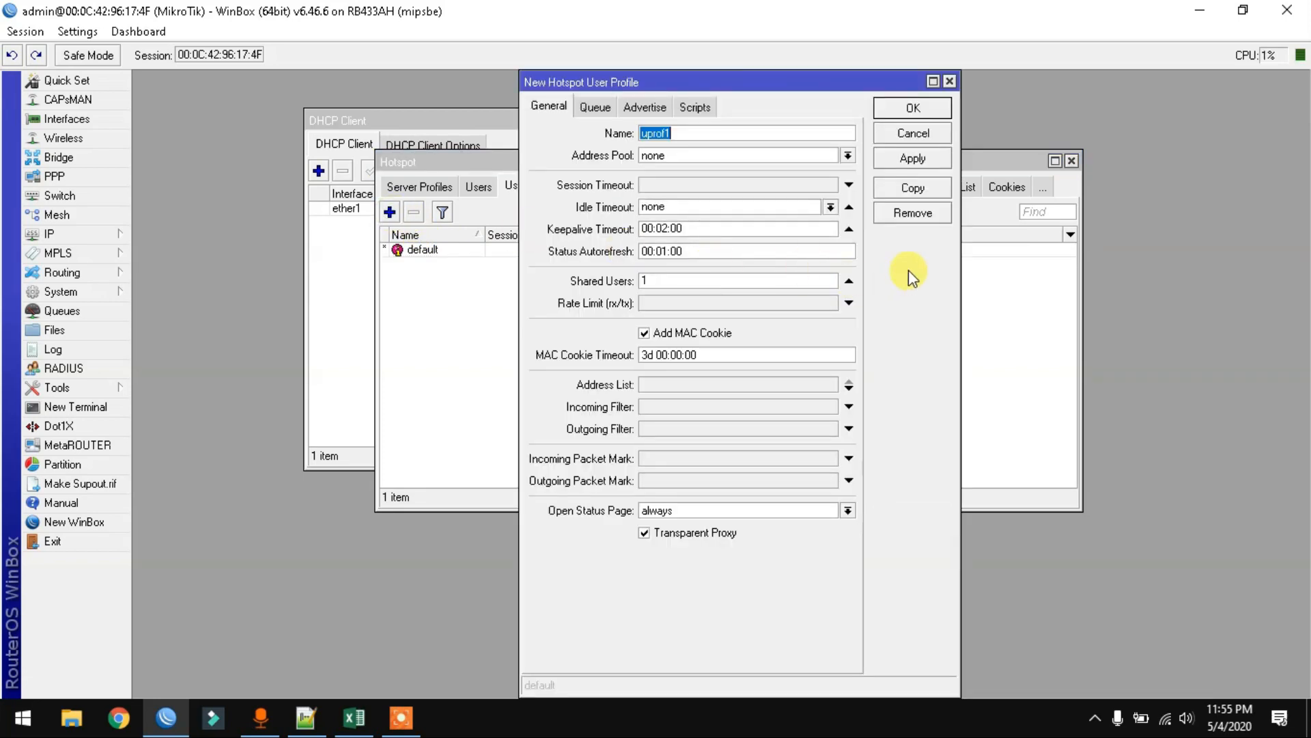
text(bulanan)
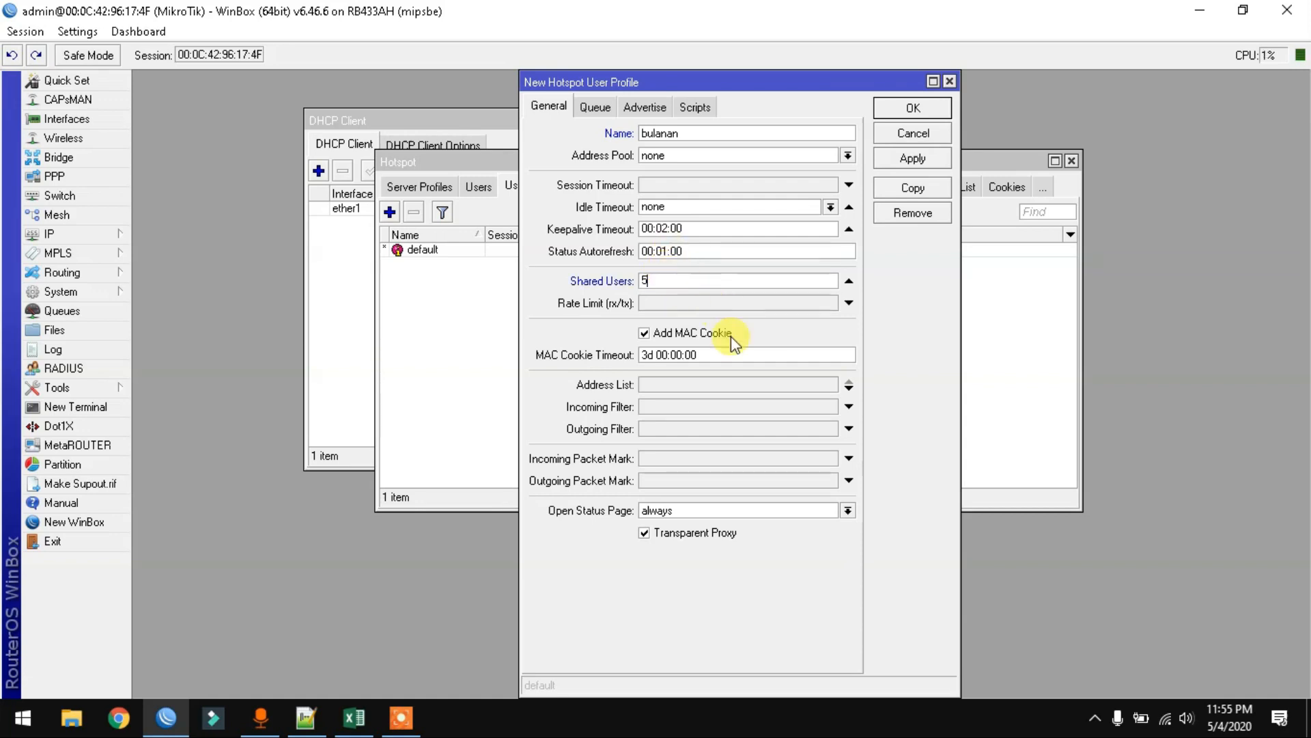
click(913, 158)
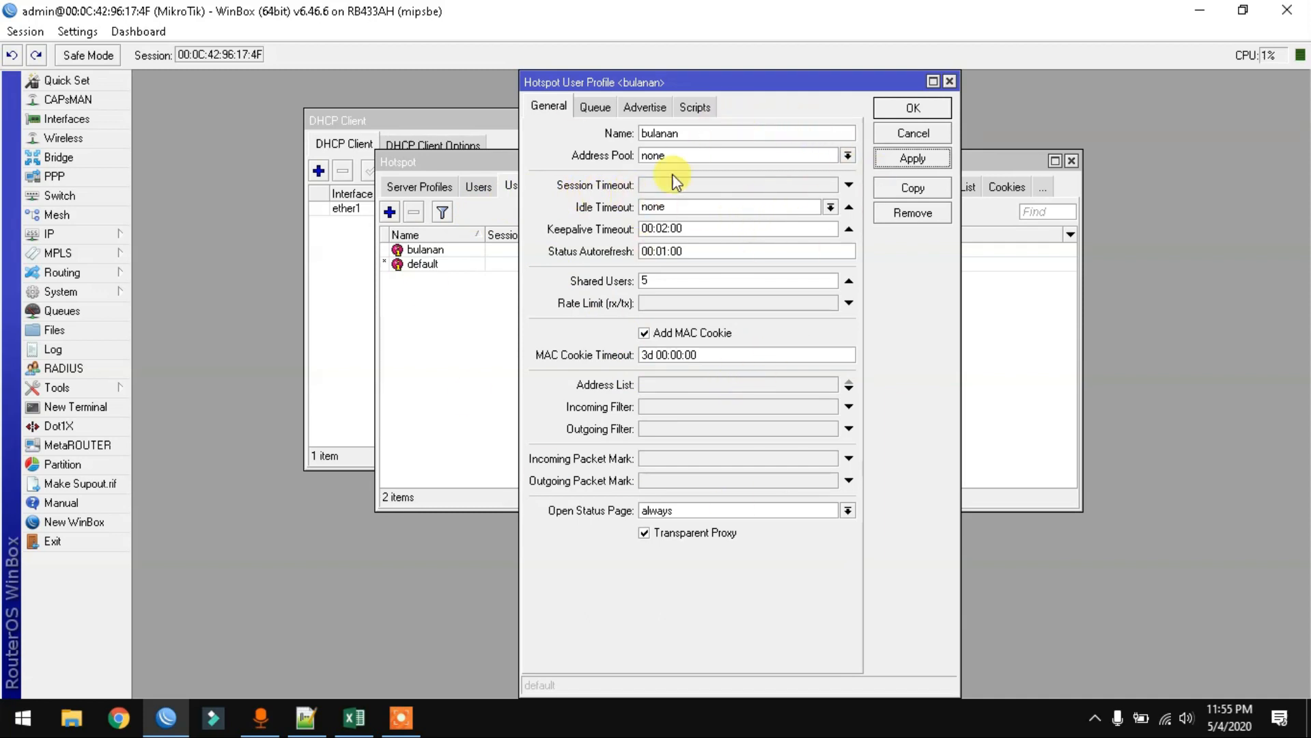
click(908, 110)
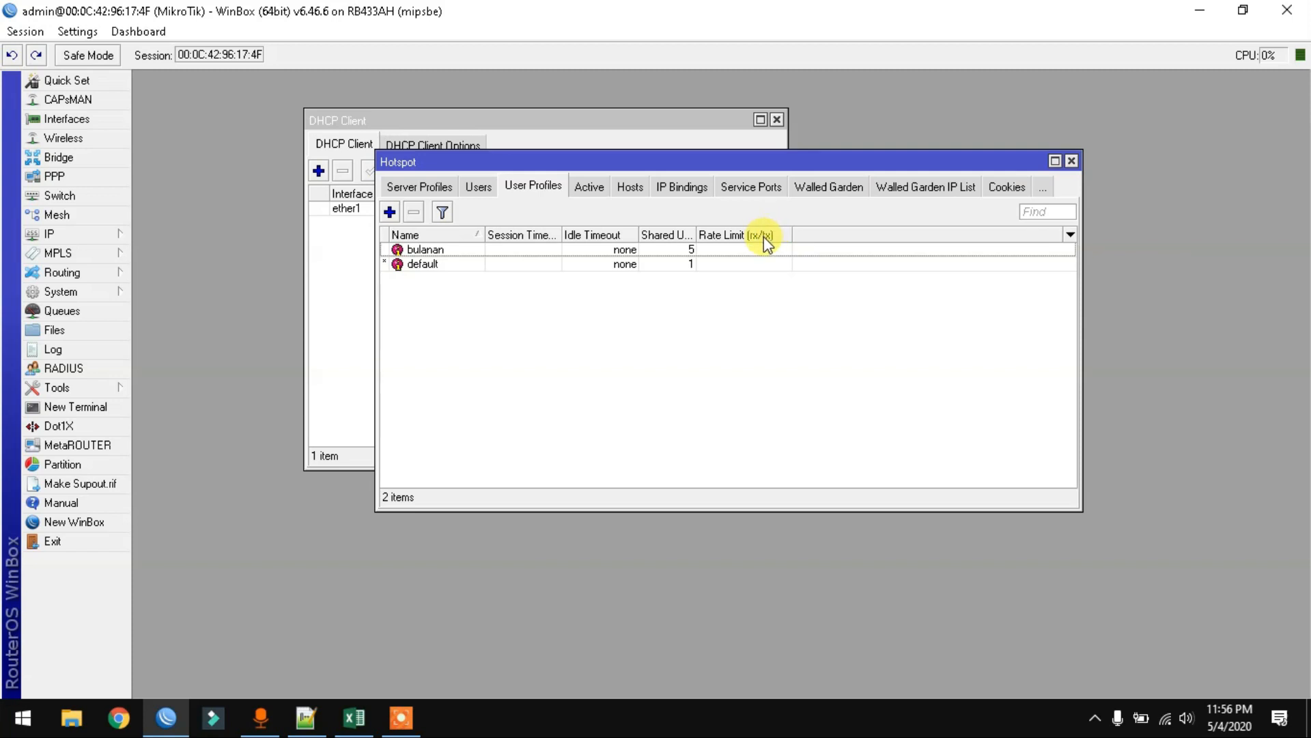
- Open the bulanan user profile to review its settings
double_click(445, 251)
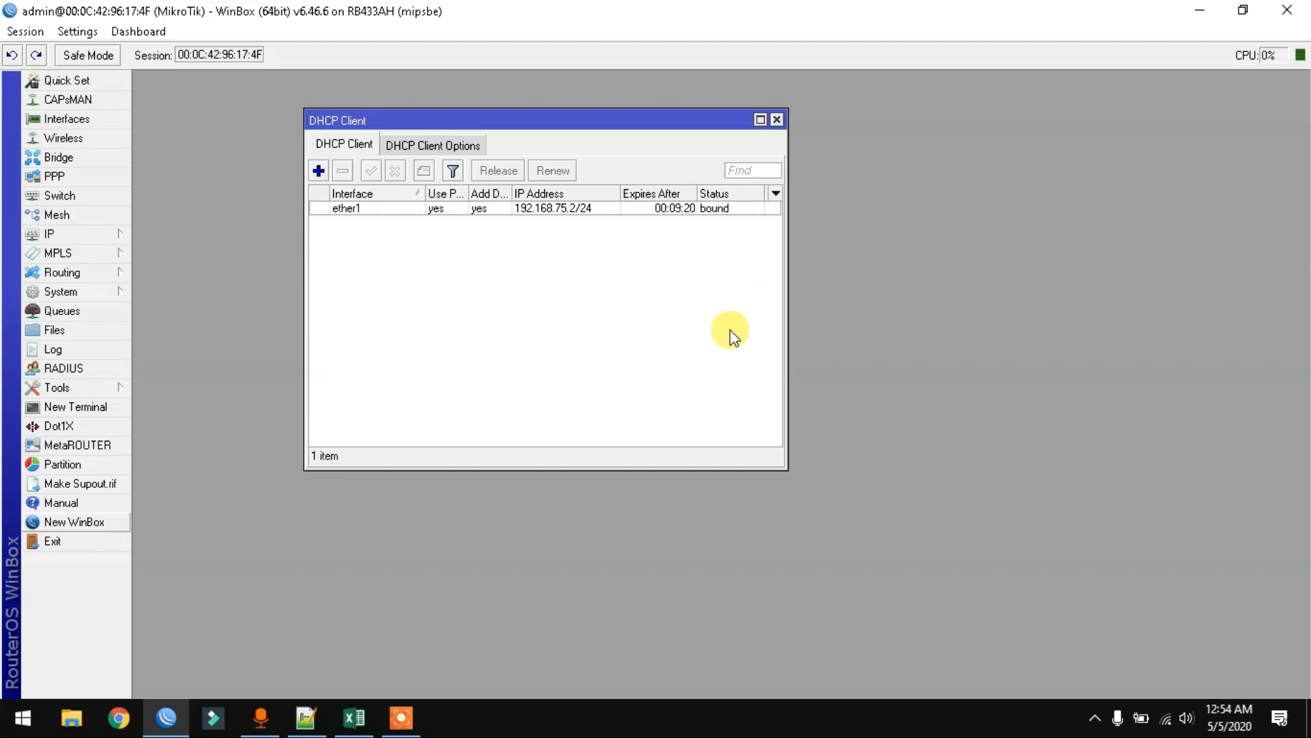
- Start a new hotspot user profile named '3-jam'
click(67, 236)
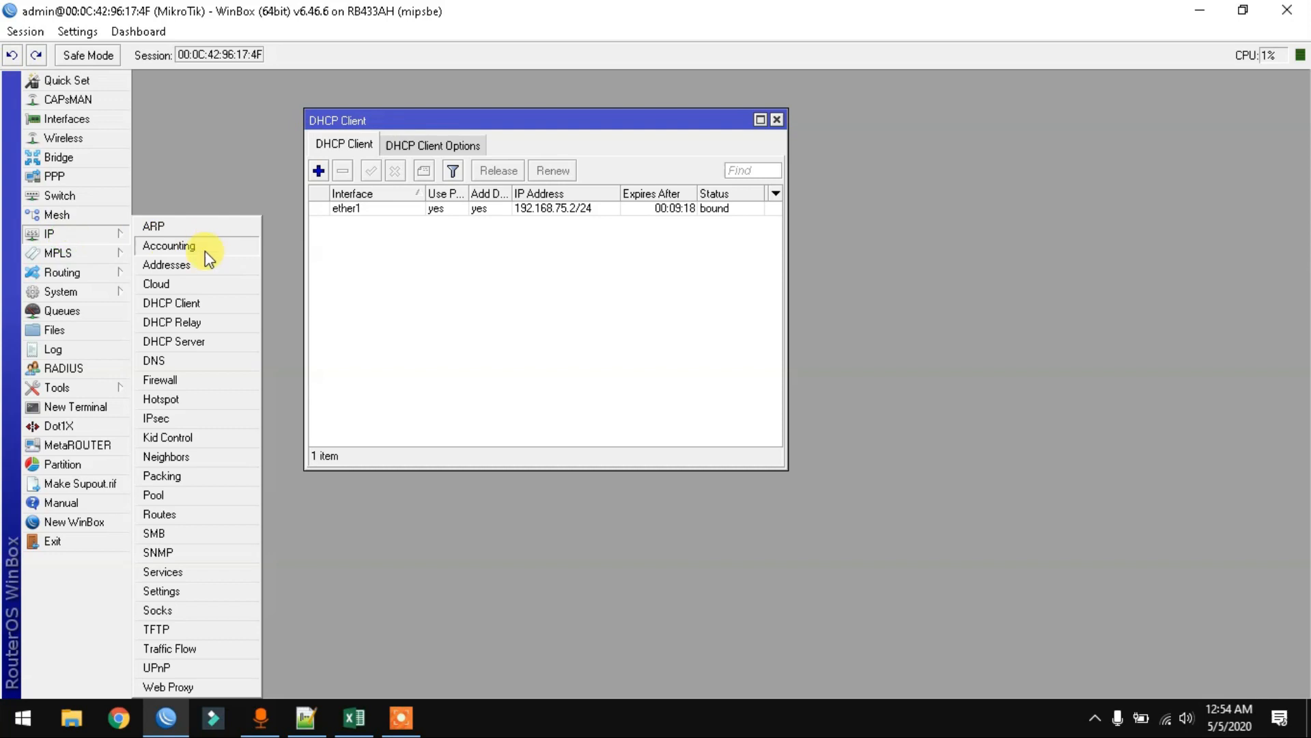
click(183, 403)
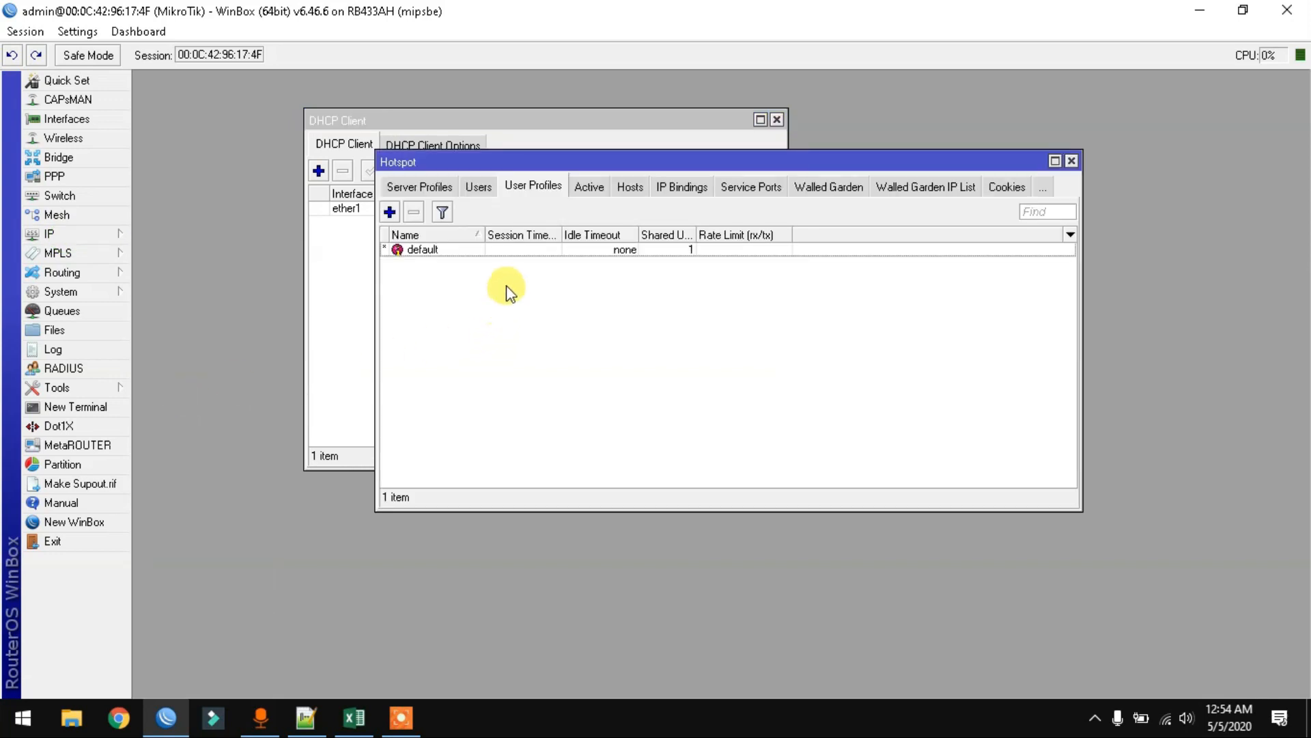
click(390, 212)
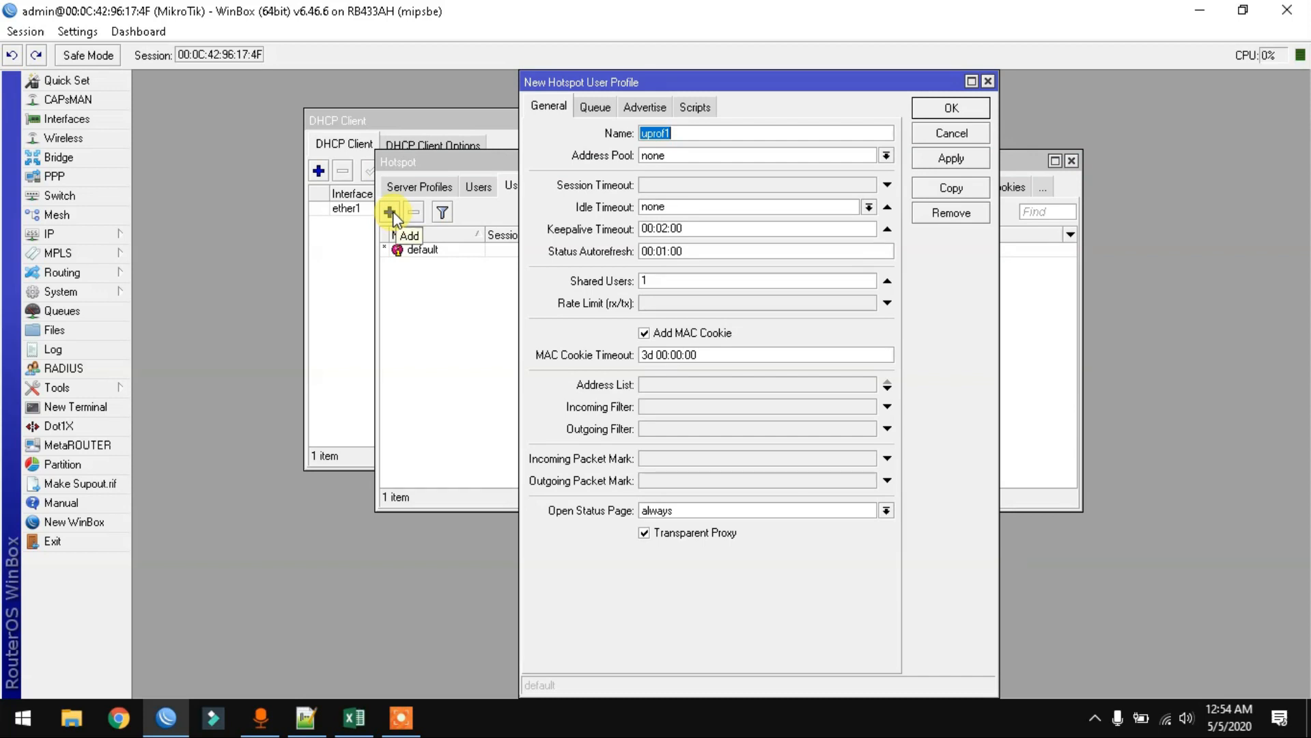
text(1-ja)
key(BackSpace)
key(BackSpace)
key(BackSpace)
key(BackSpace)
text(3-jam)
- Paste the login script into On Login and remove its blank lines
click(707, 108)
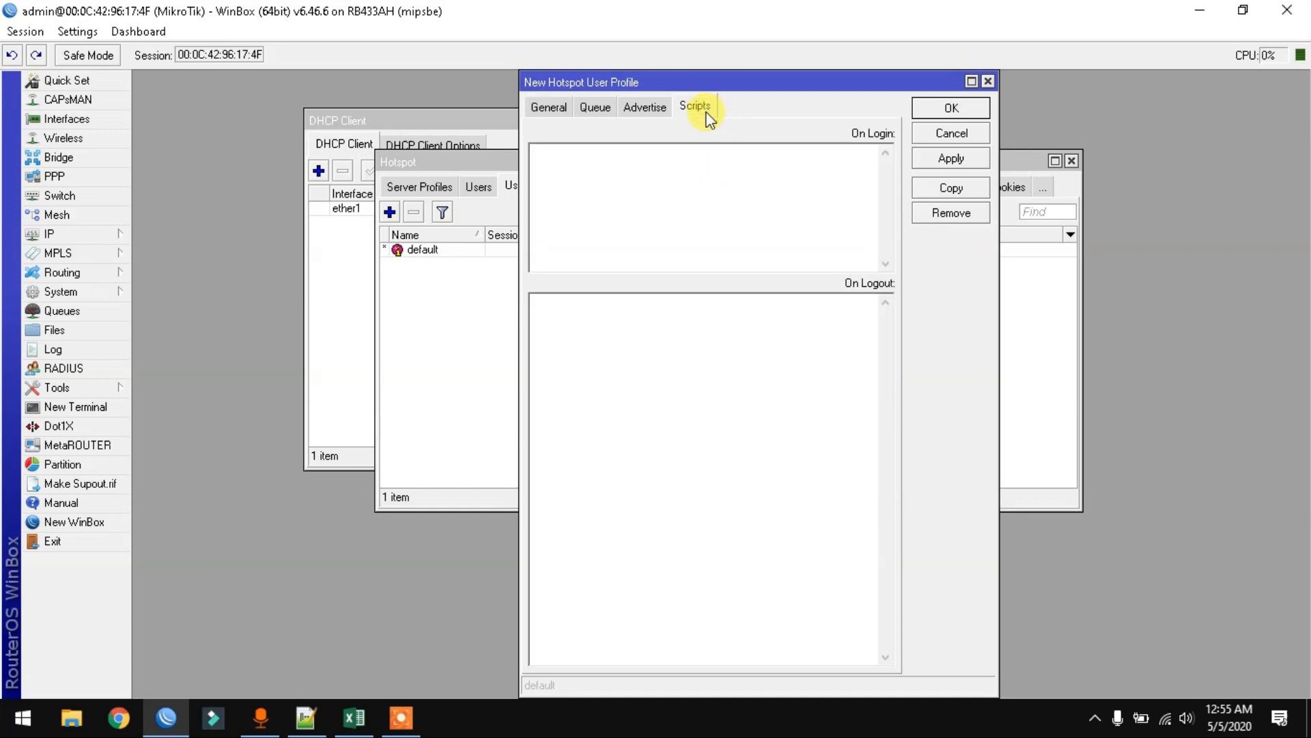
click(710, 177)
right_click(598, 171)
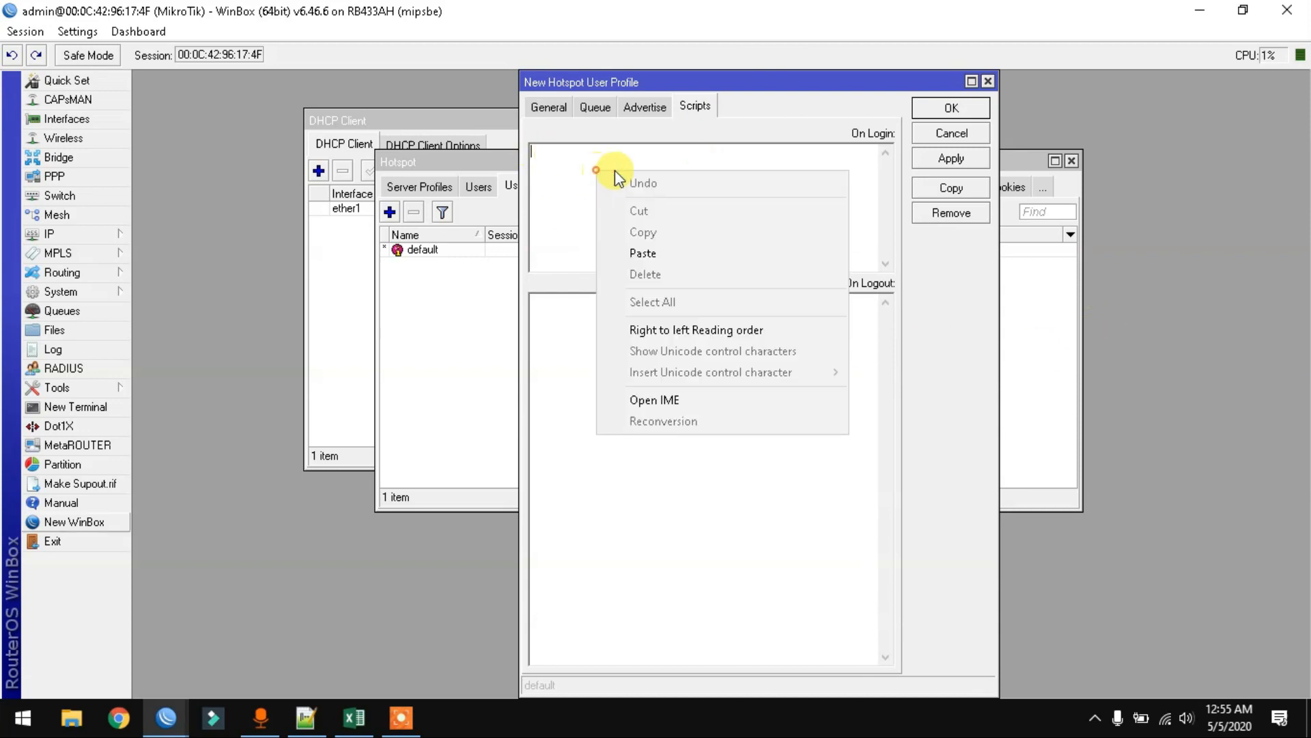
click(648, 256)
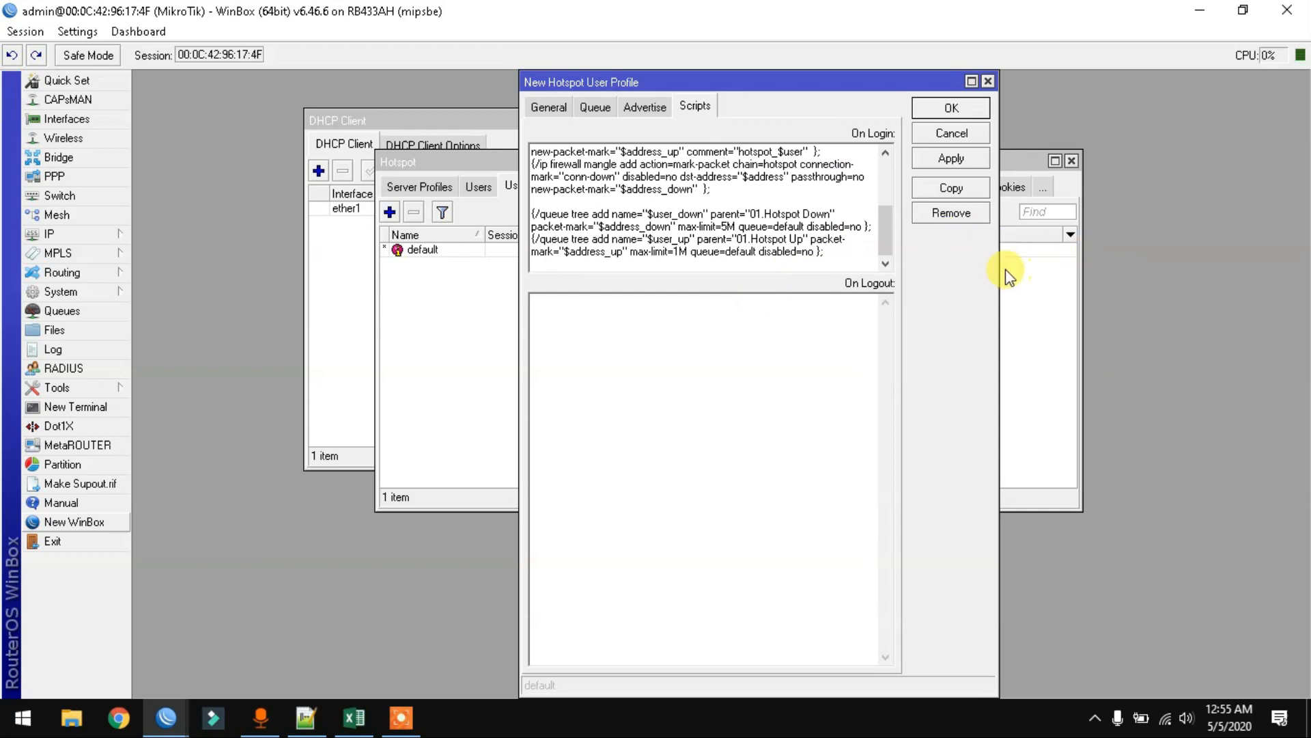
drag(999, 267, 1304, 259)
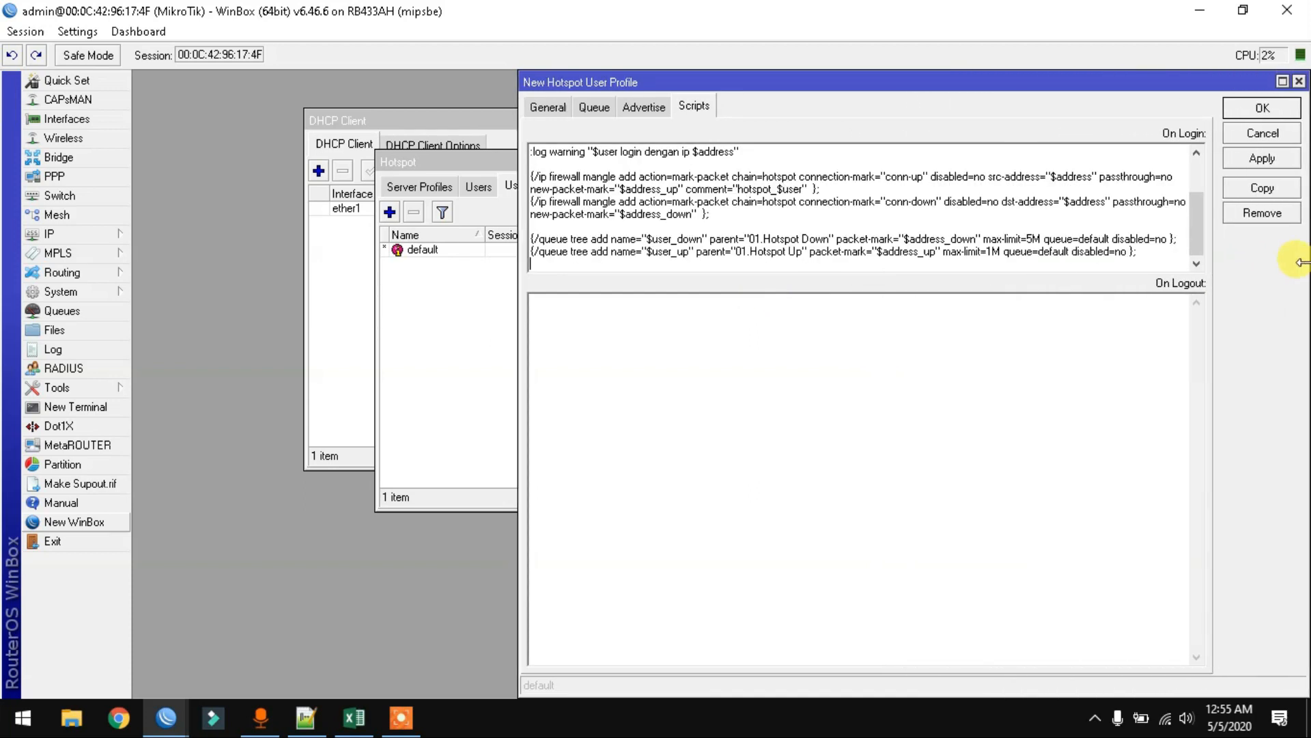
drag(1197, 234, 1193, 174)
click(717, 149)
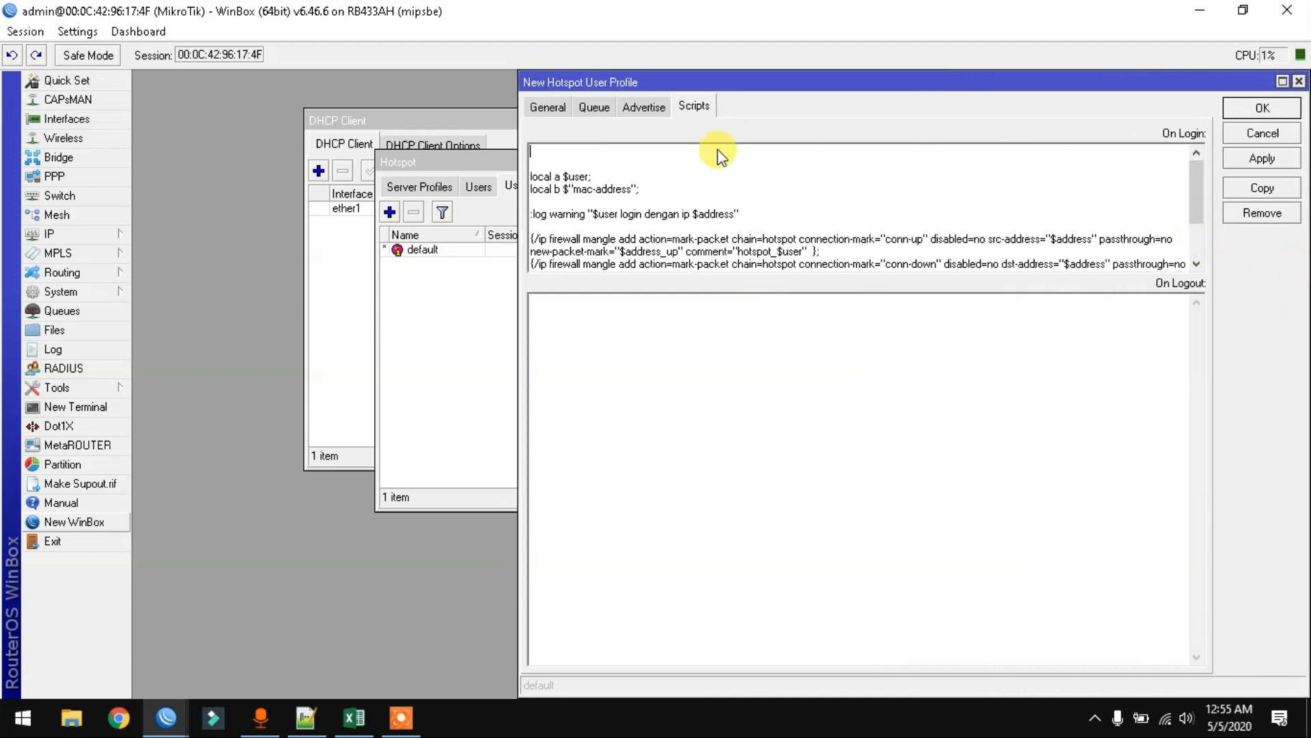
key(Delete)
key(Delete)
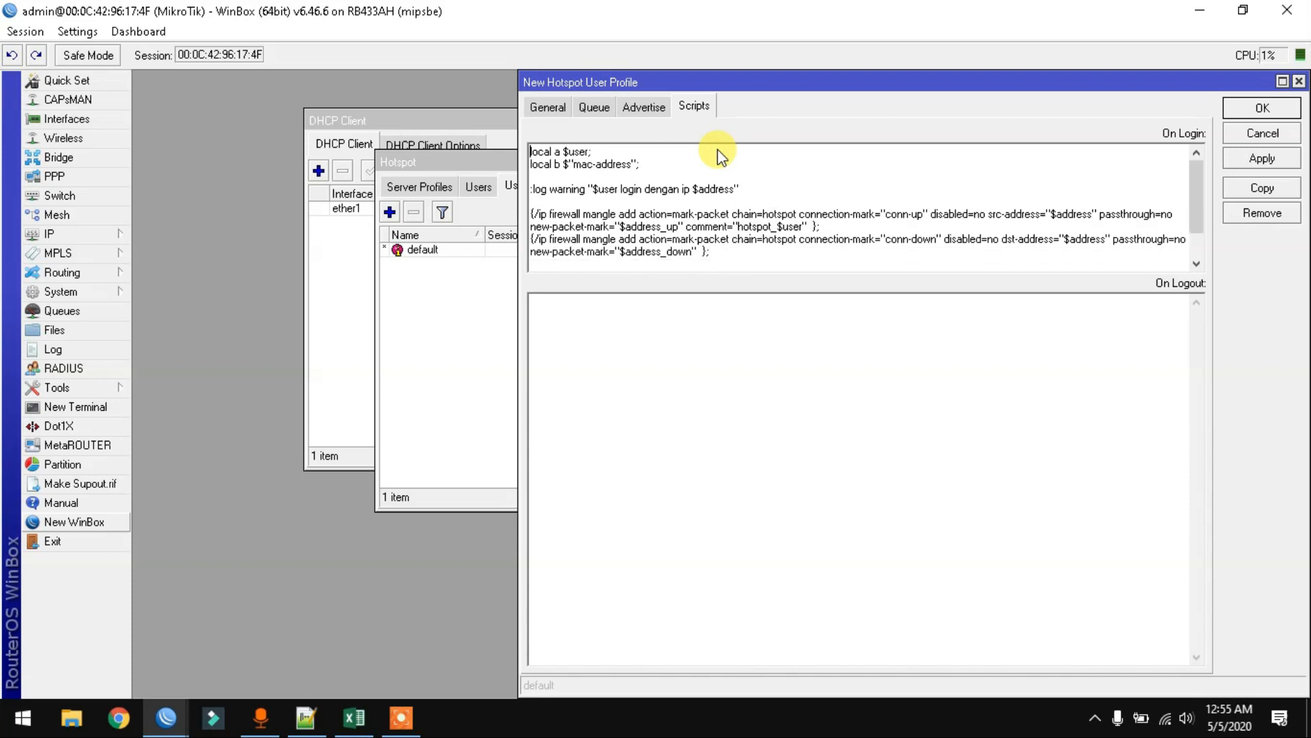
click(712, 174)
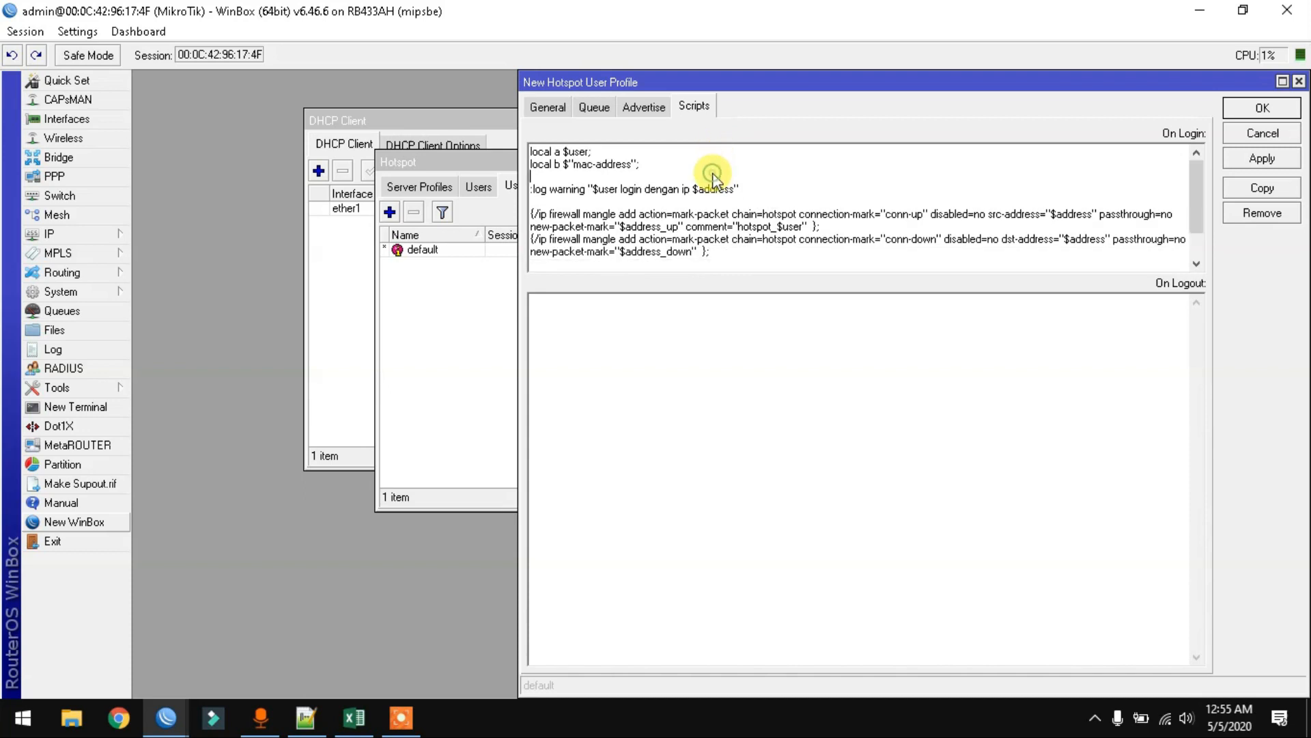
key(Delete)
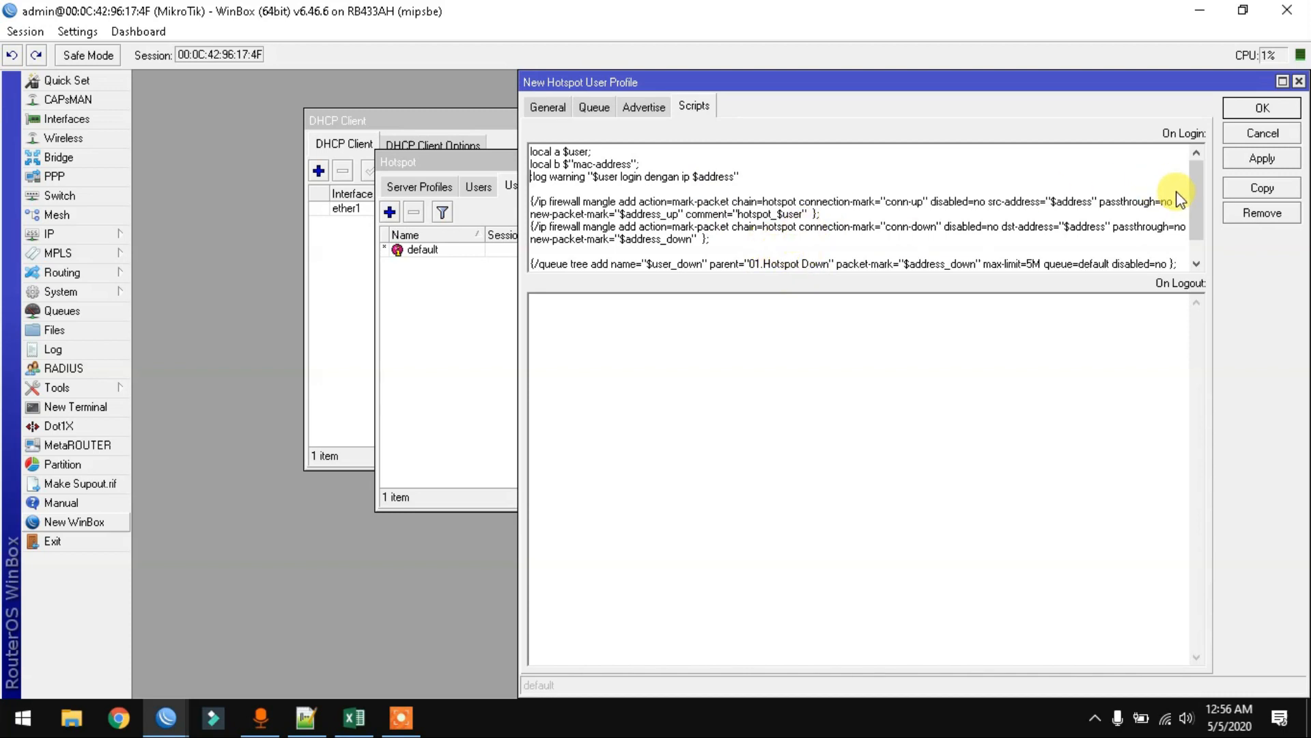
drag(1194, 205, 1200, 239)
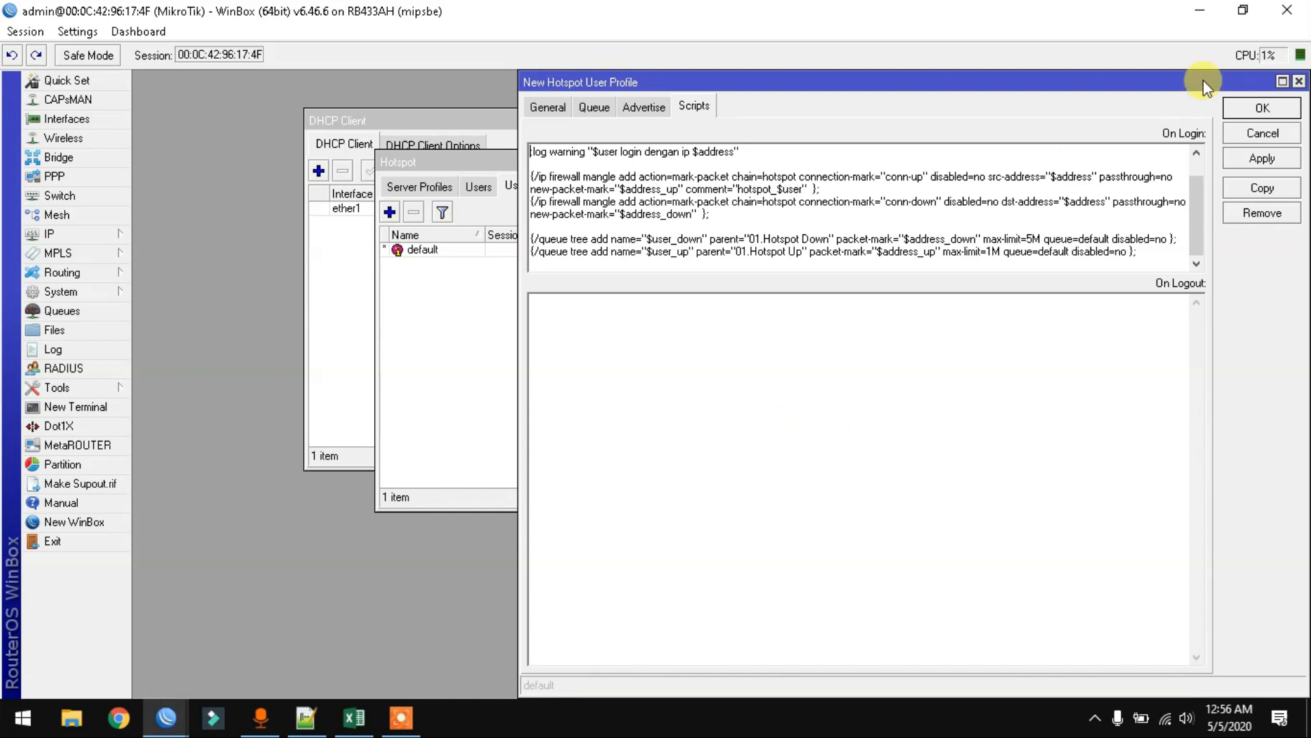
- Paste the logout script removing queues and marks into On Logout, and apply
key(ctrl+a)
click(700, 363)
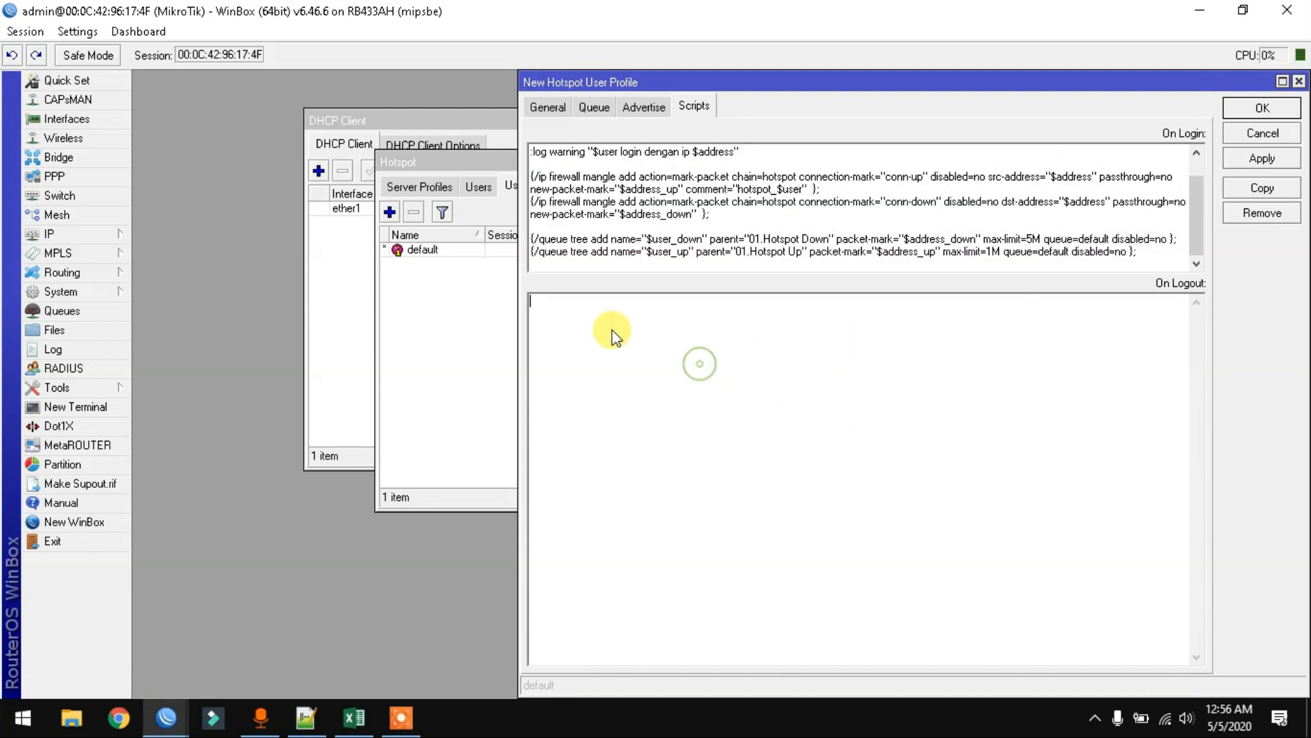
text(:log error "$user logout" /queue tree remove [find name="$user_down"] ; /queue tree remove [find name="$user_up"]; /ip firewall mangle remove [find comment="hotspot_$user"]; /ip firewall mangle remove [find new-packet-mark="$address_down"];)
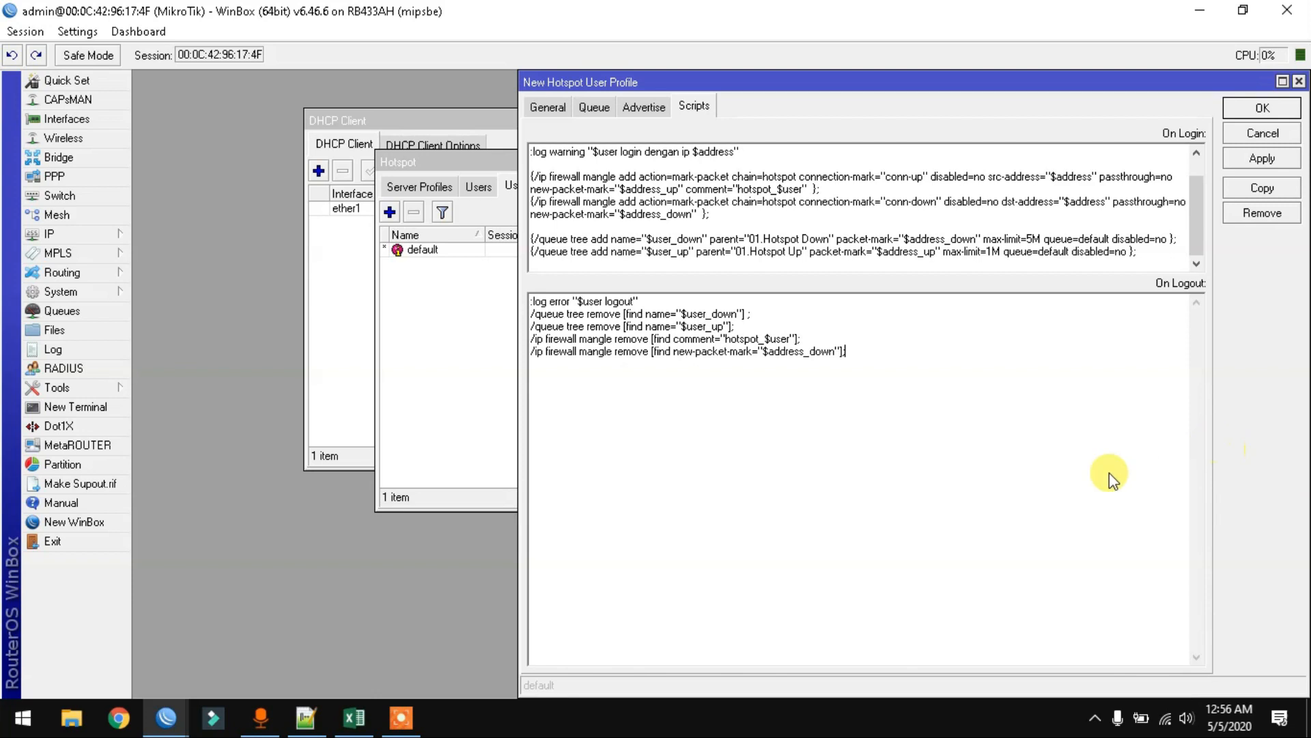
click(1254, 159)
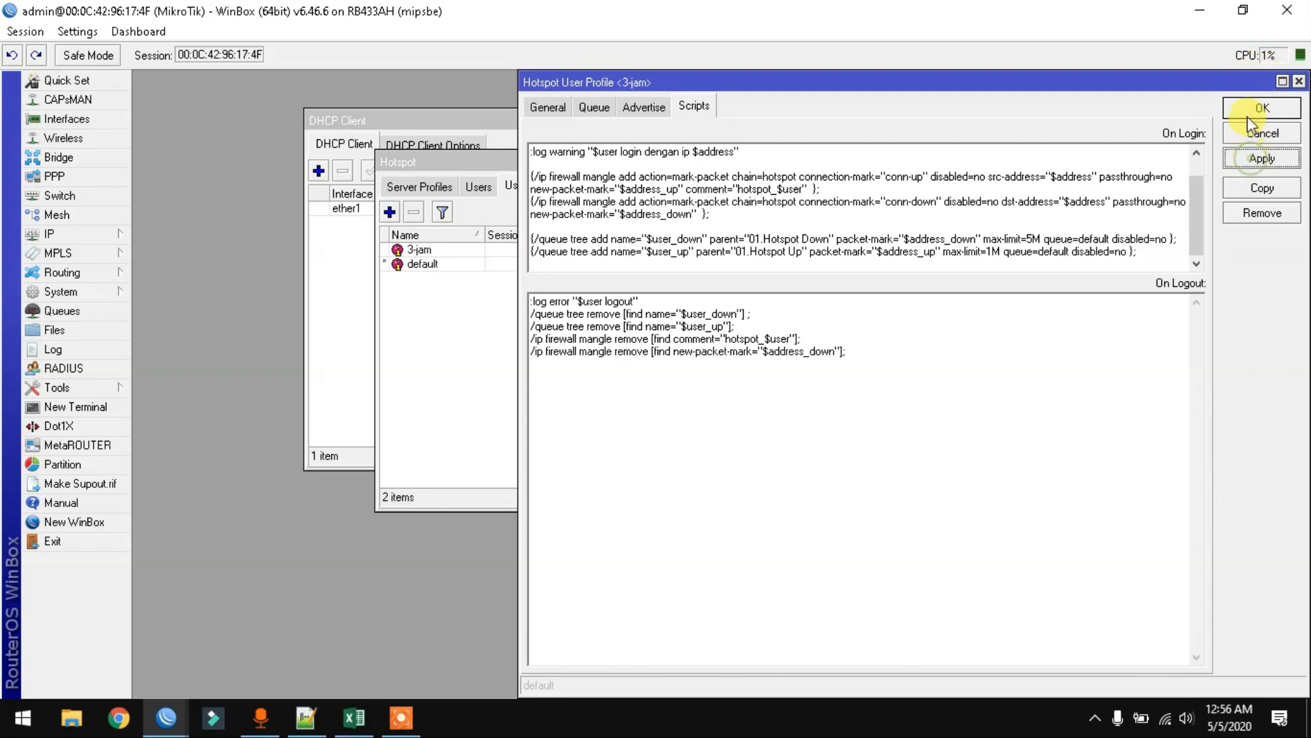
- Save 3-jam, reopen it to check the queue tree parent name in the script, and close it
click(1250, 110)
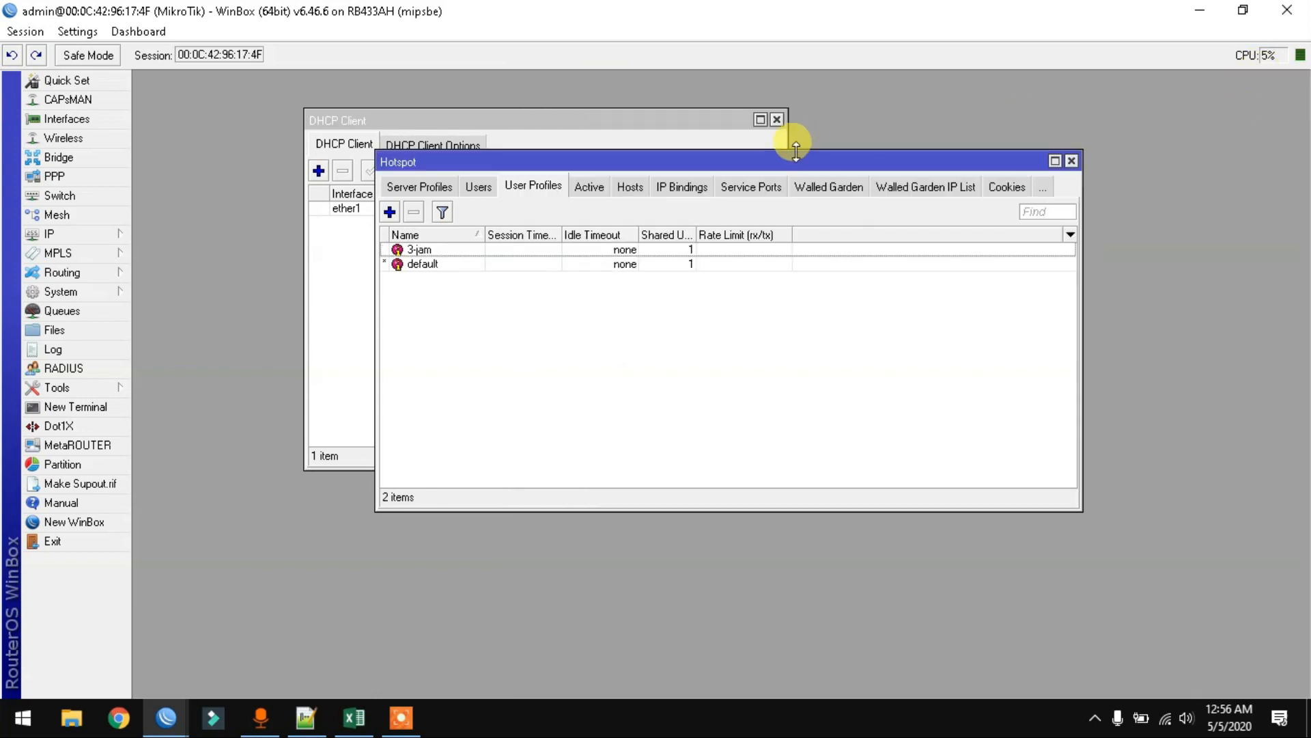
double_click(456, 250)
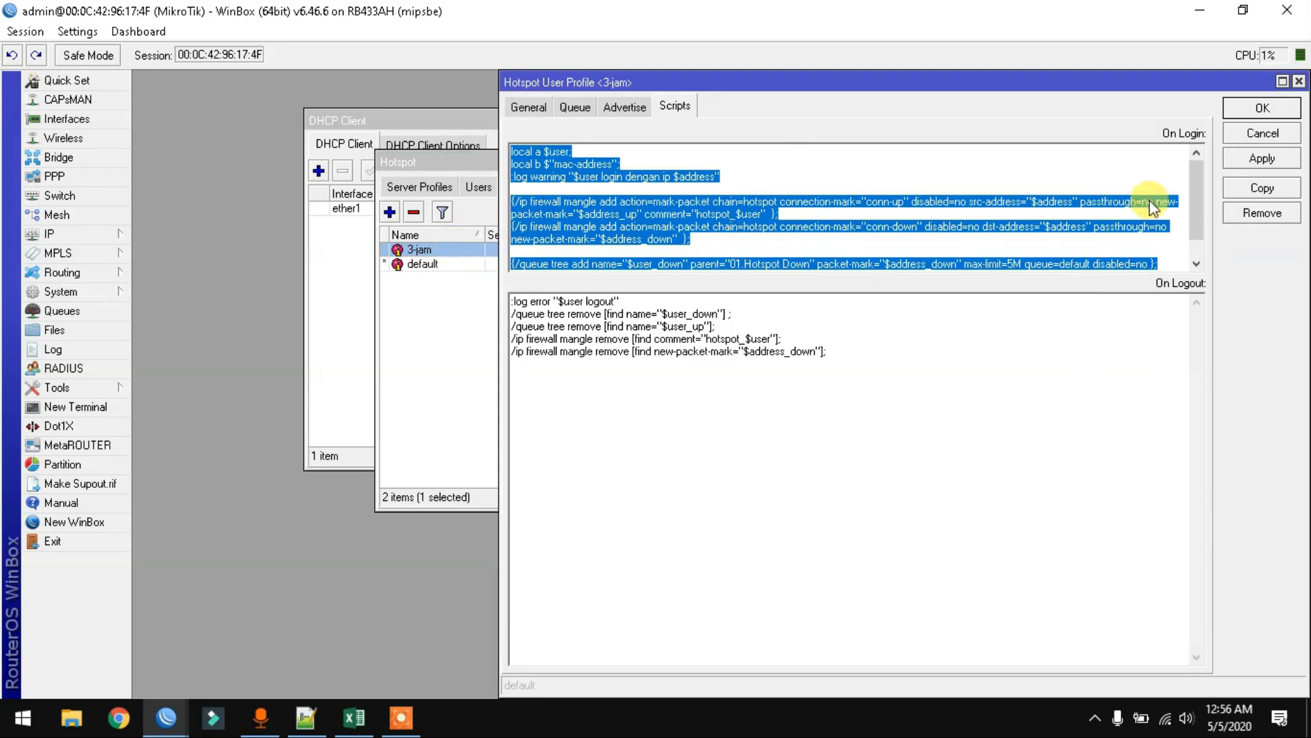
scroll(1195, 196, down, 1)
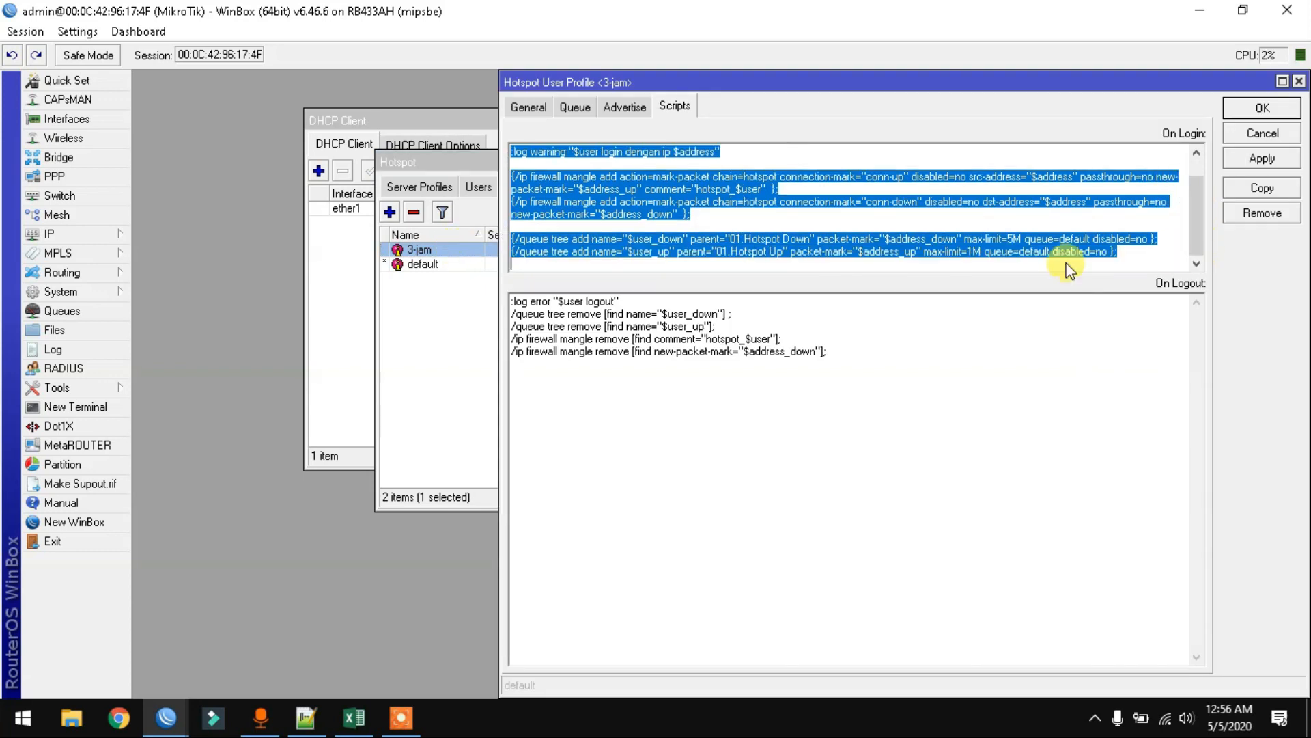
click(713, 252)
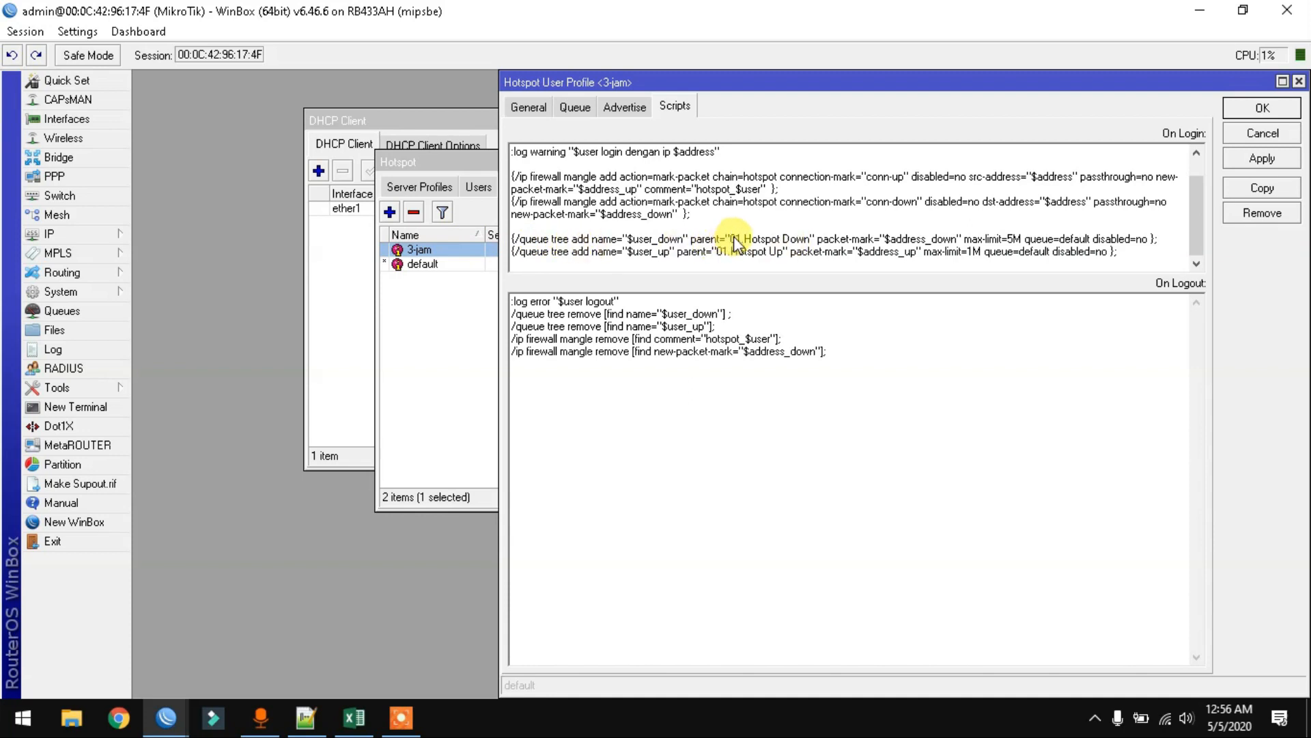
drag(727, 239, 816, 241)
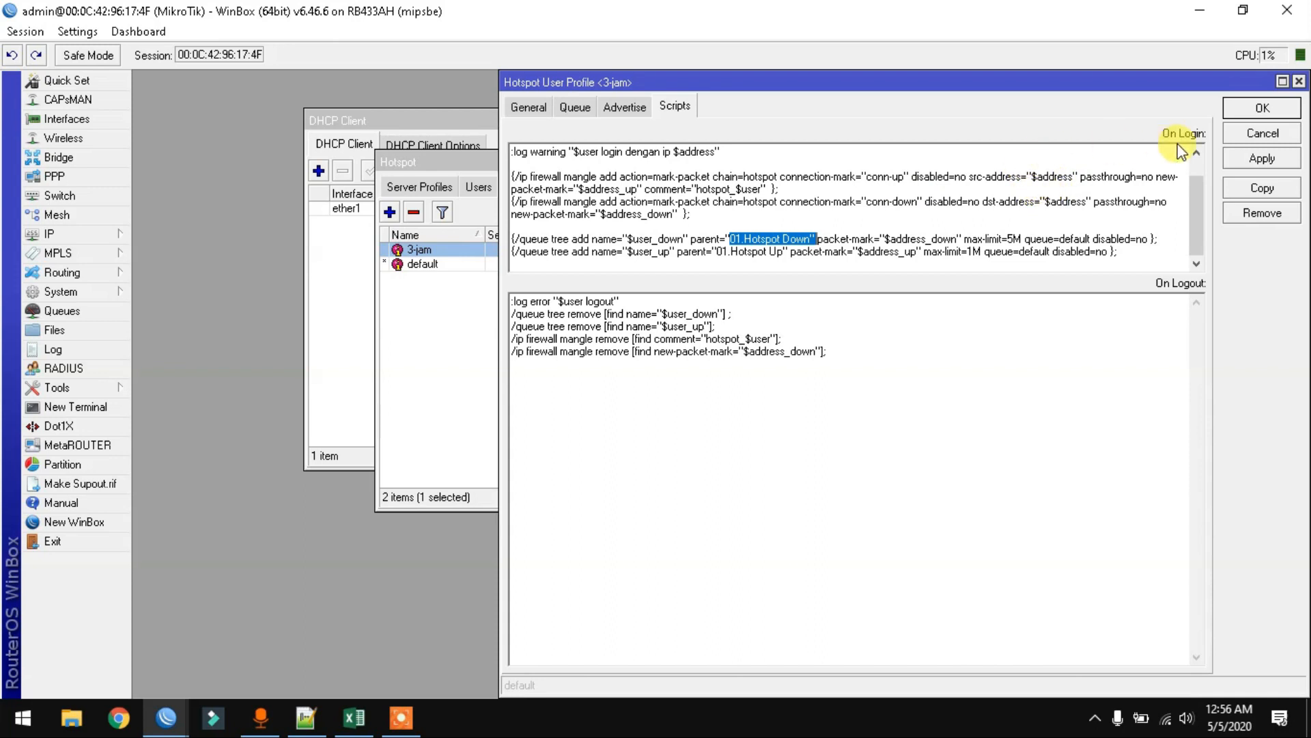
click(1258, 109)
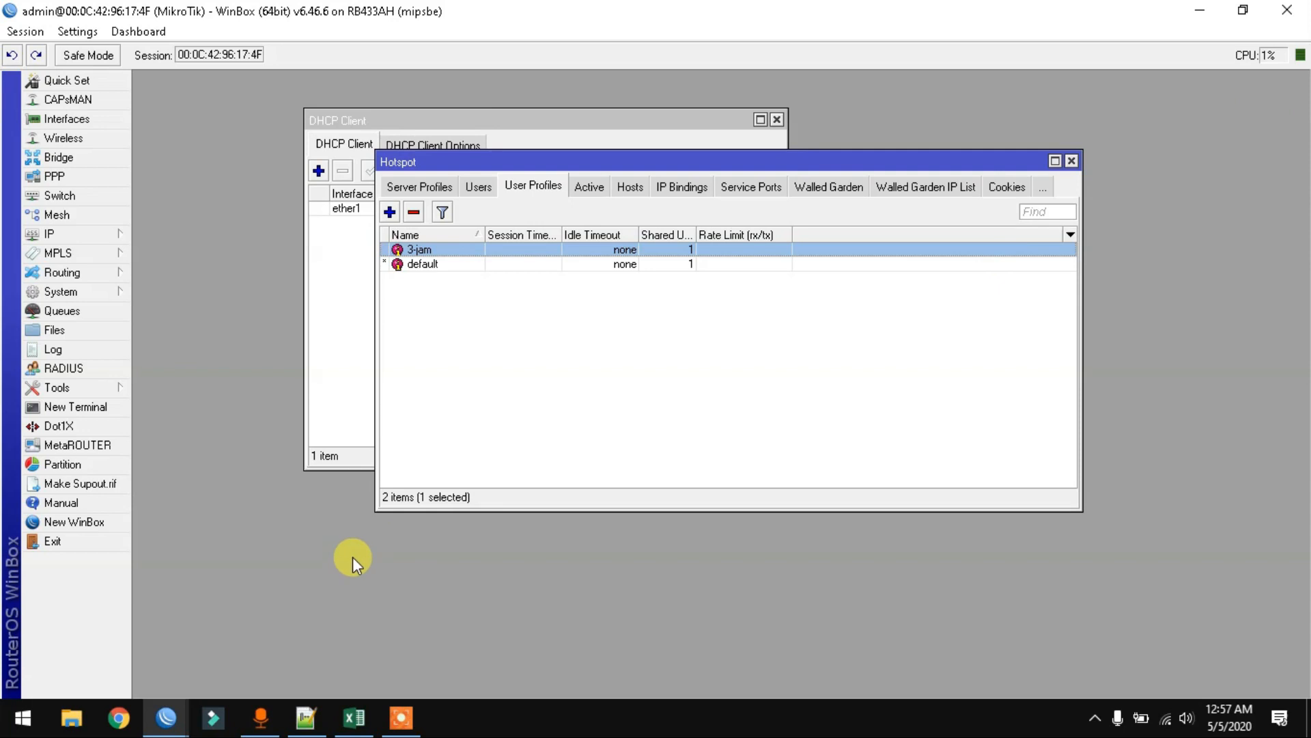
- Clear the masquerade NAT rule's Src. Address and rename its comment to 'masquerade network'
click(96, 236)
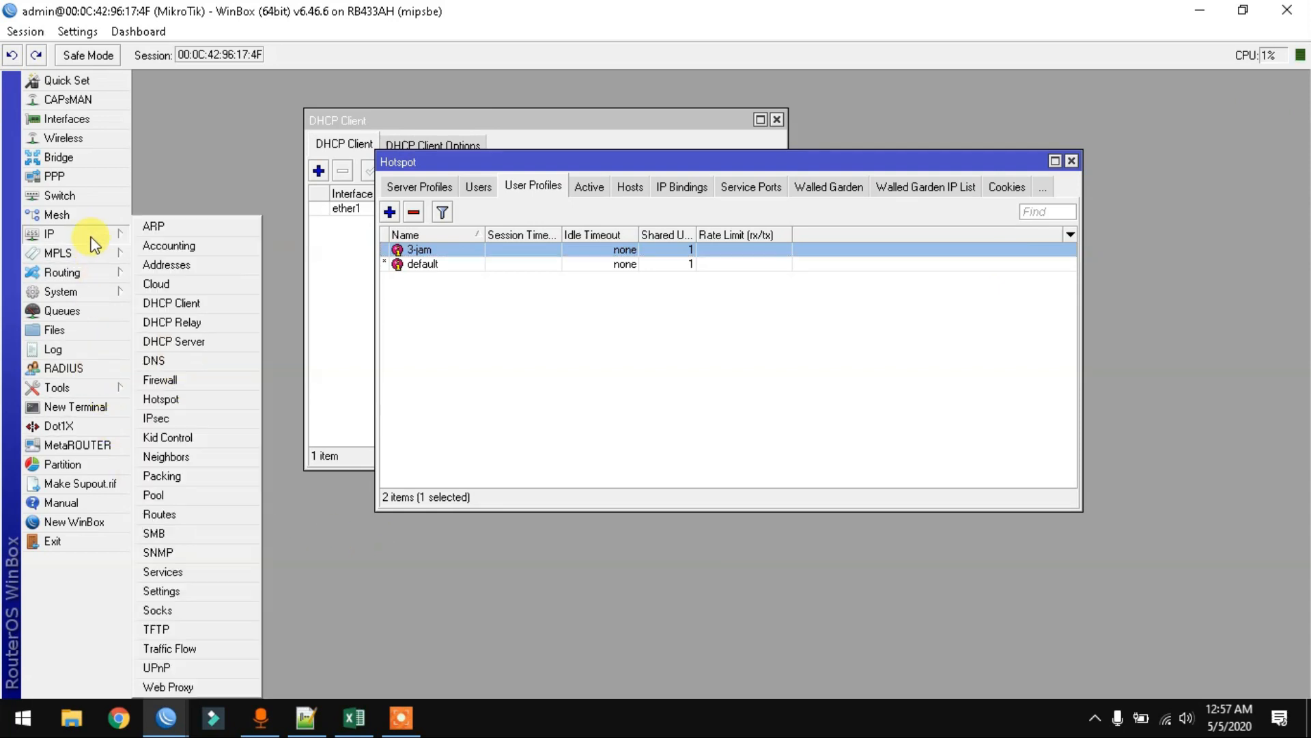
click(194, 383)
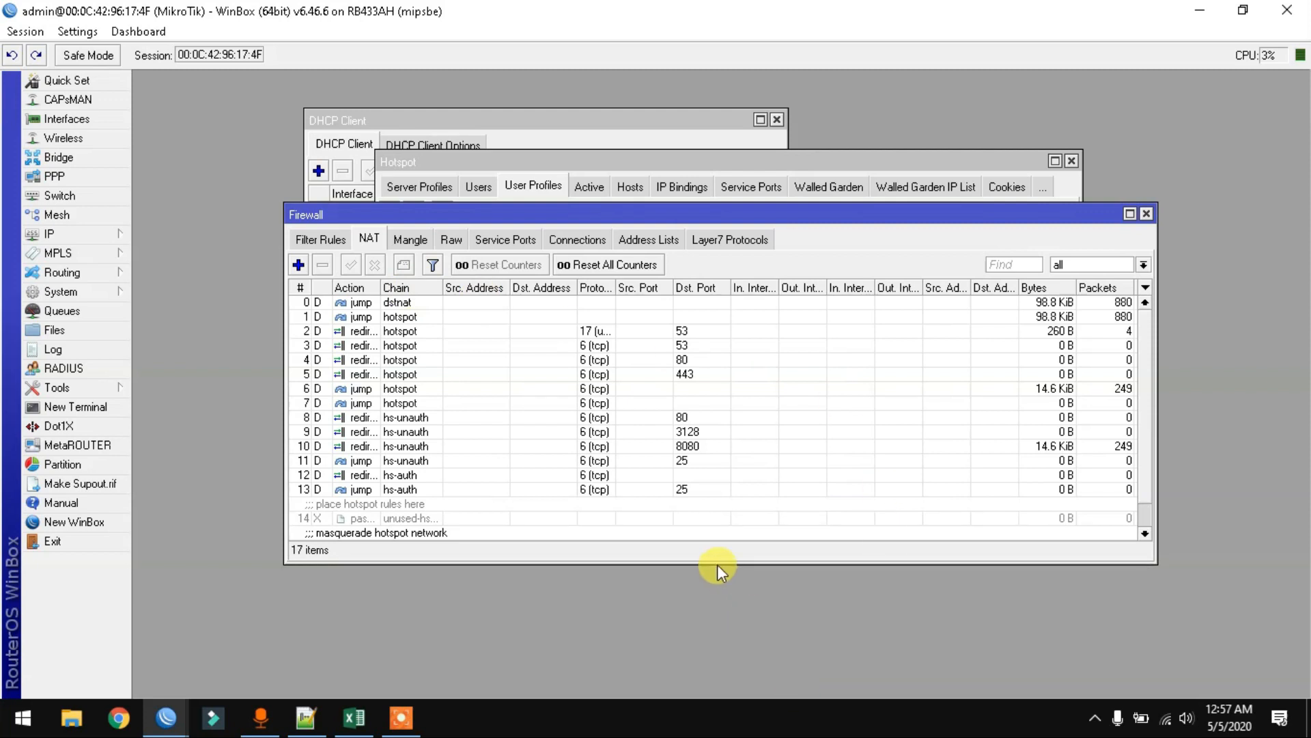
drag(709, 558, 718, 674)
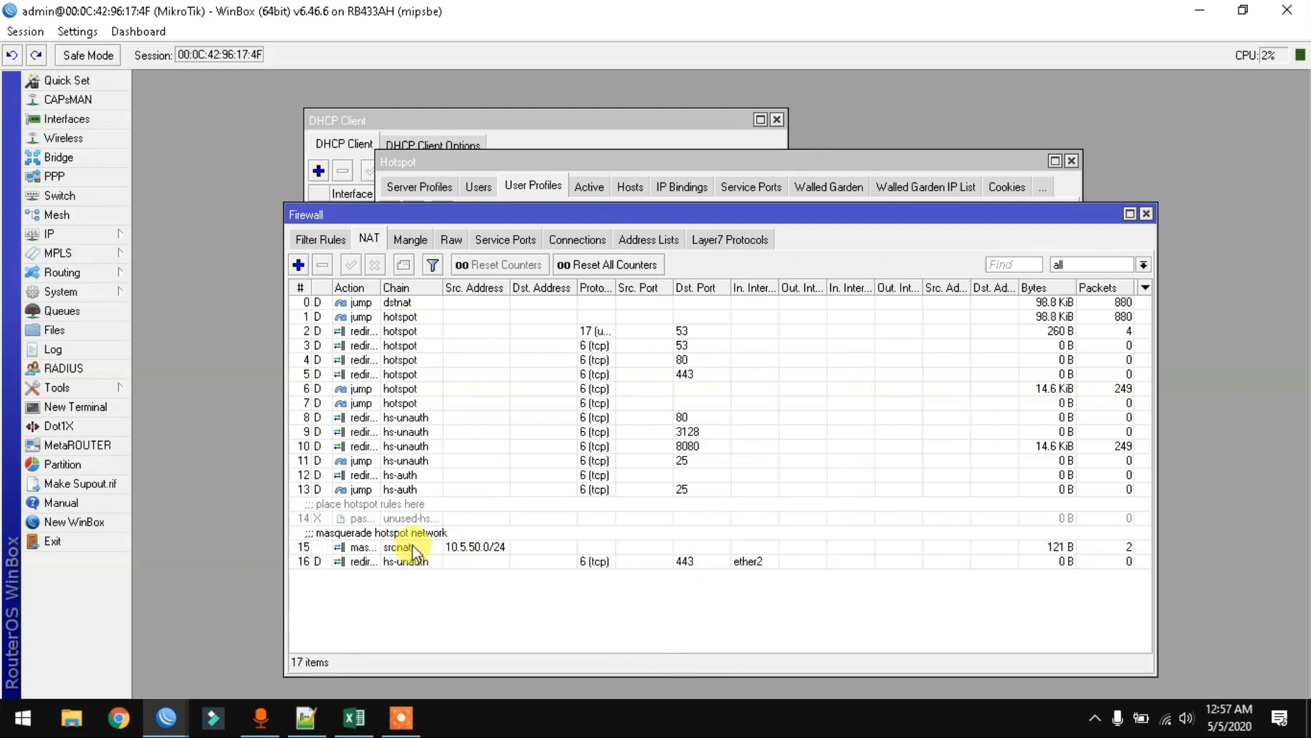
double_click(412, 547)
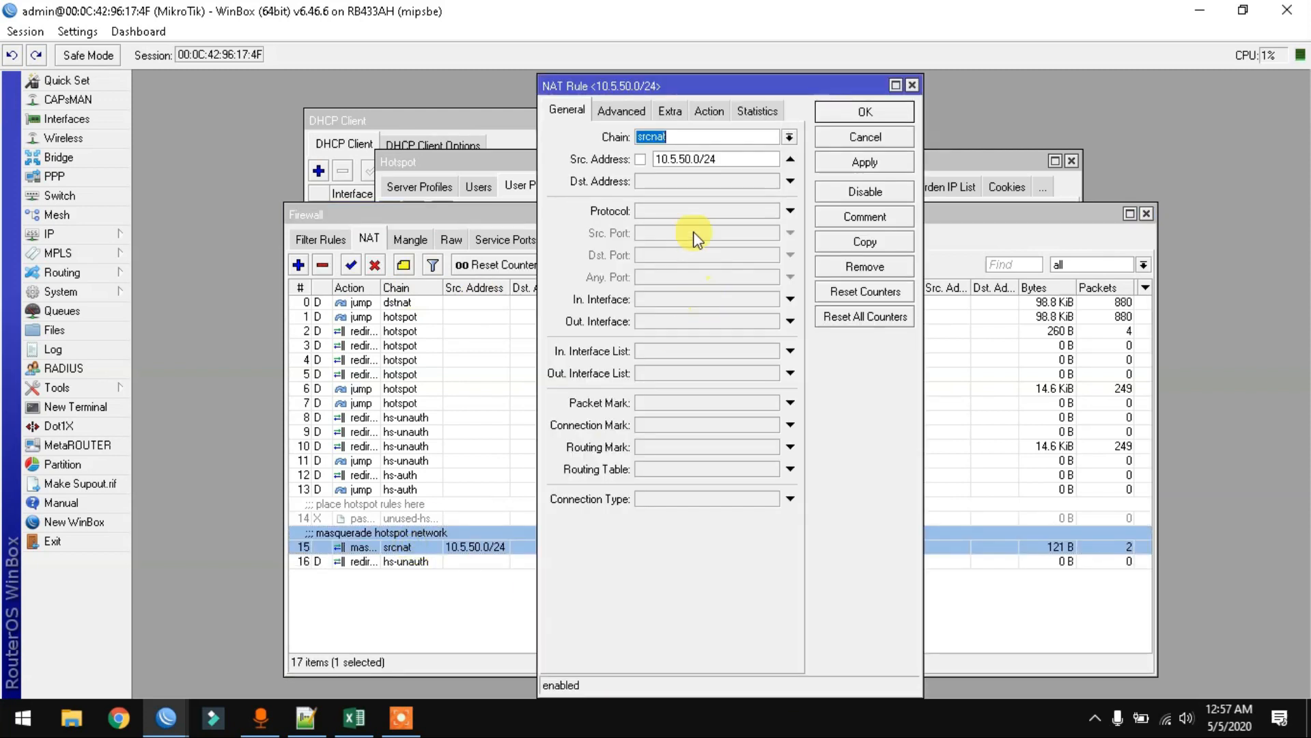
click(790, 158)
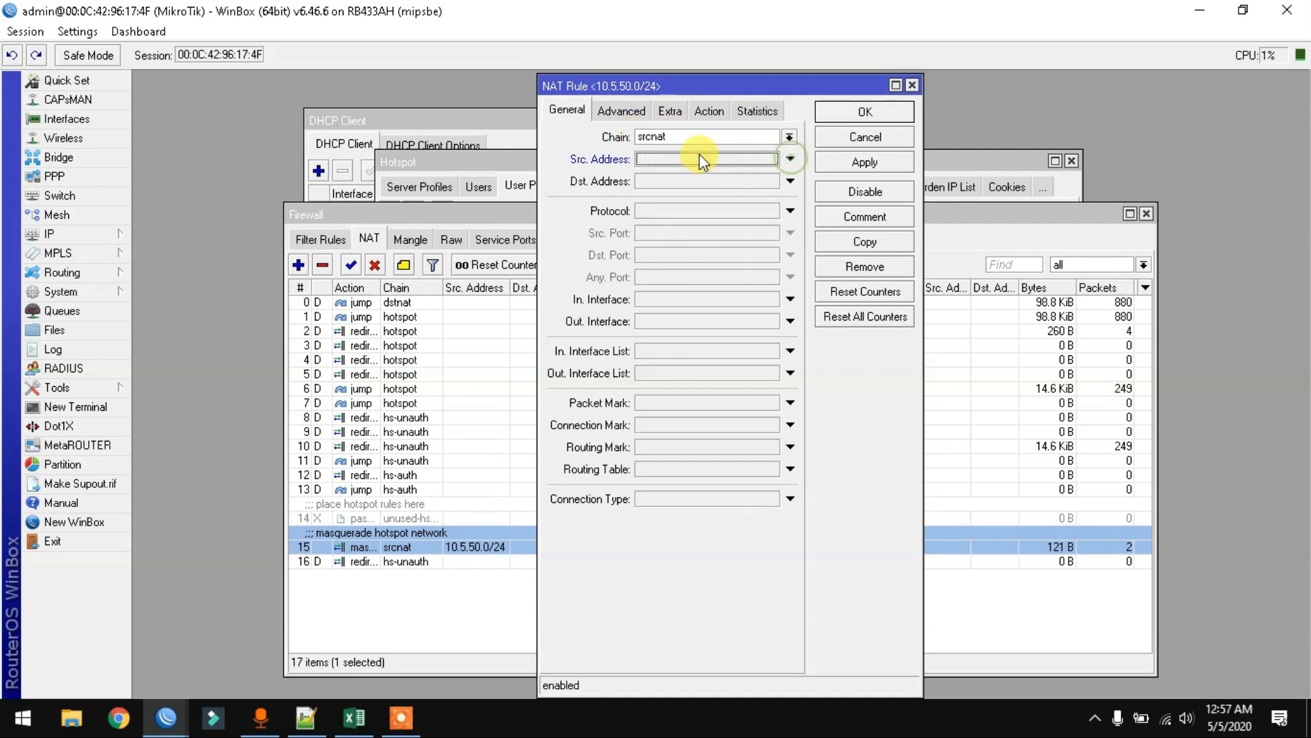
click(837, 217)
double_click(639, 369)
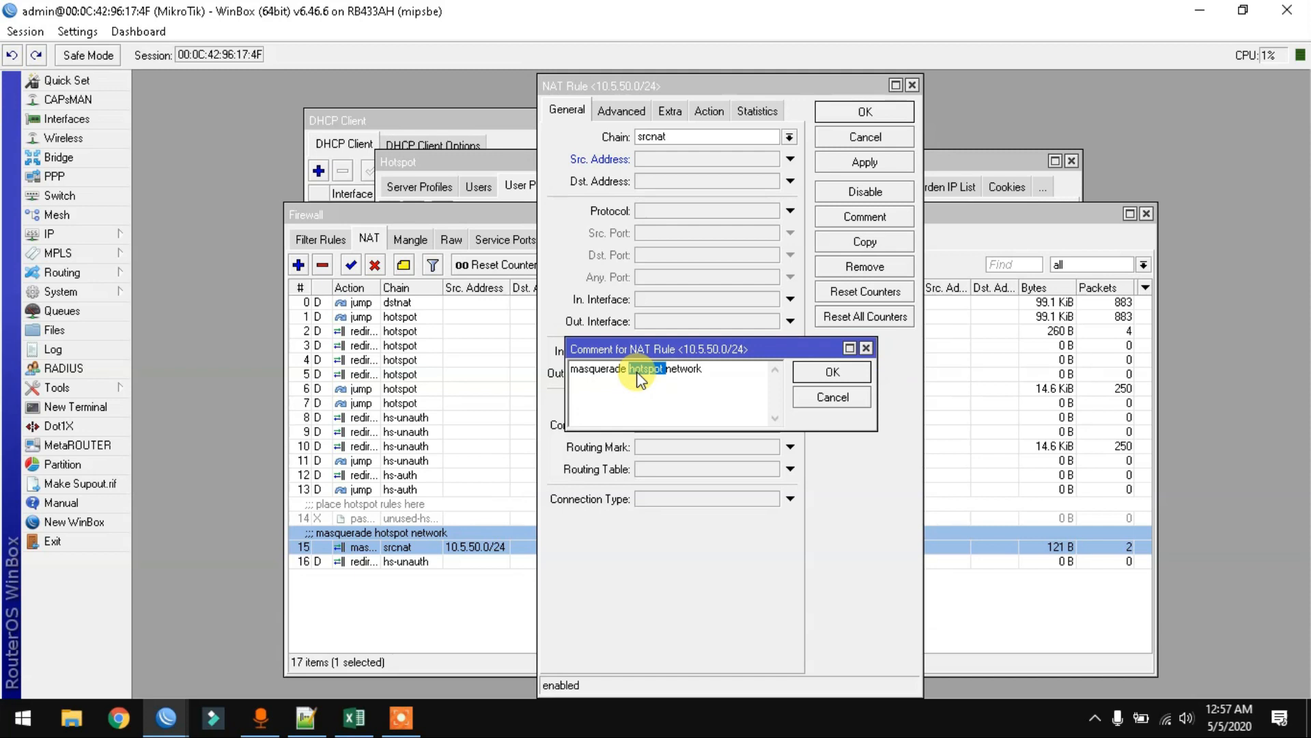
key(BackSpace)
click(799, 374)
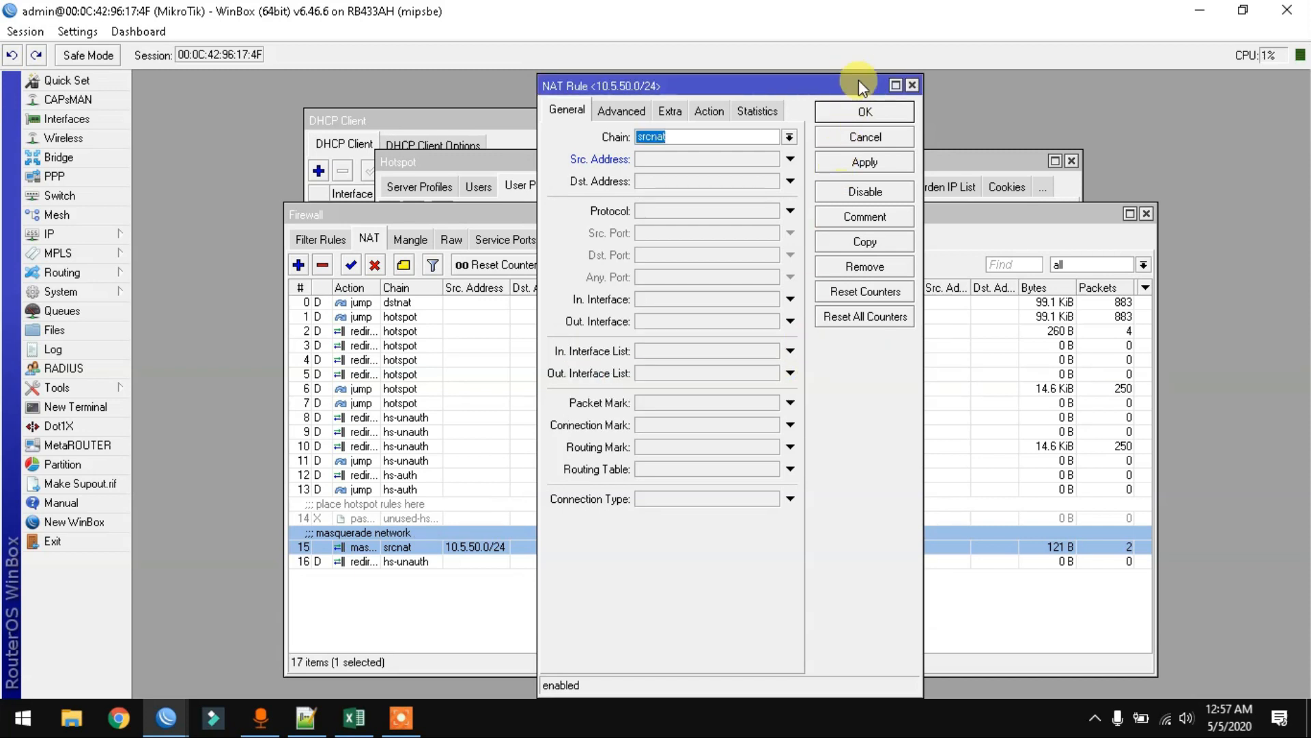
click(850, 115)
click(409, 239)
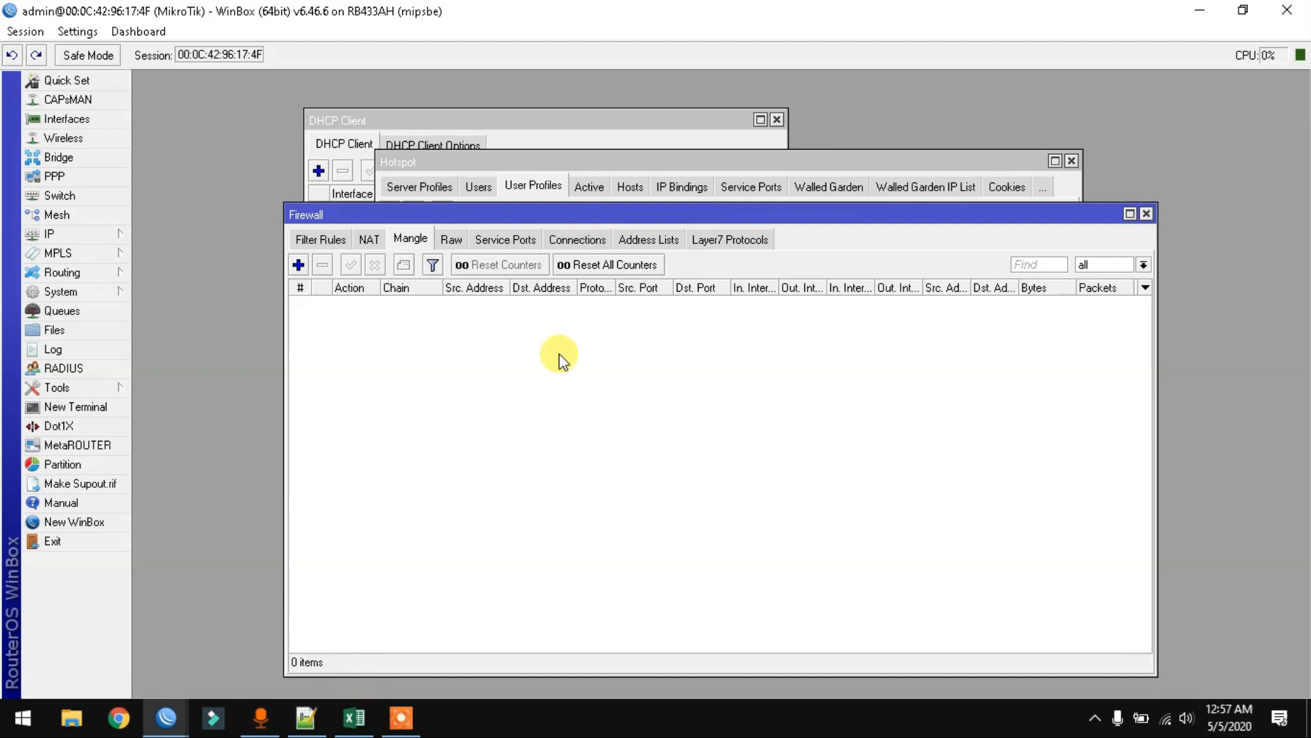
- Paste and run the /ip firewall mangle jump commands in a new terminal
click(68, 406)
right_click(575, 335)
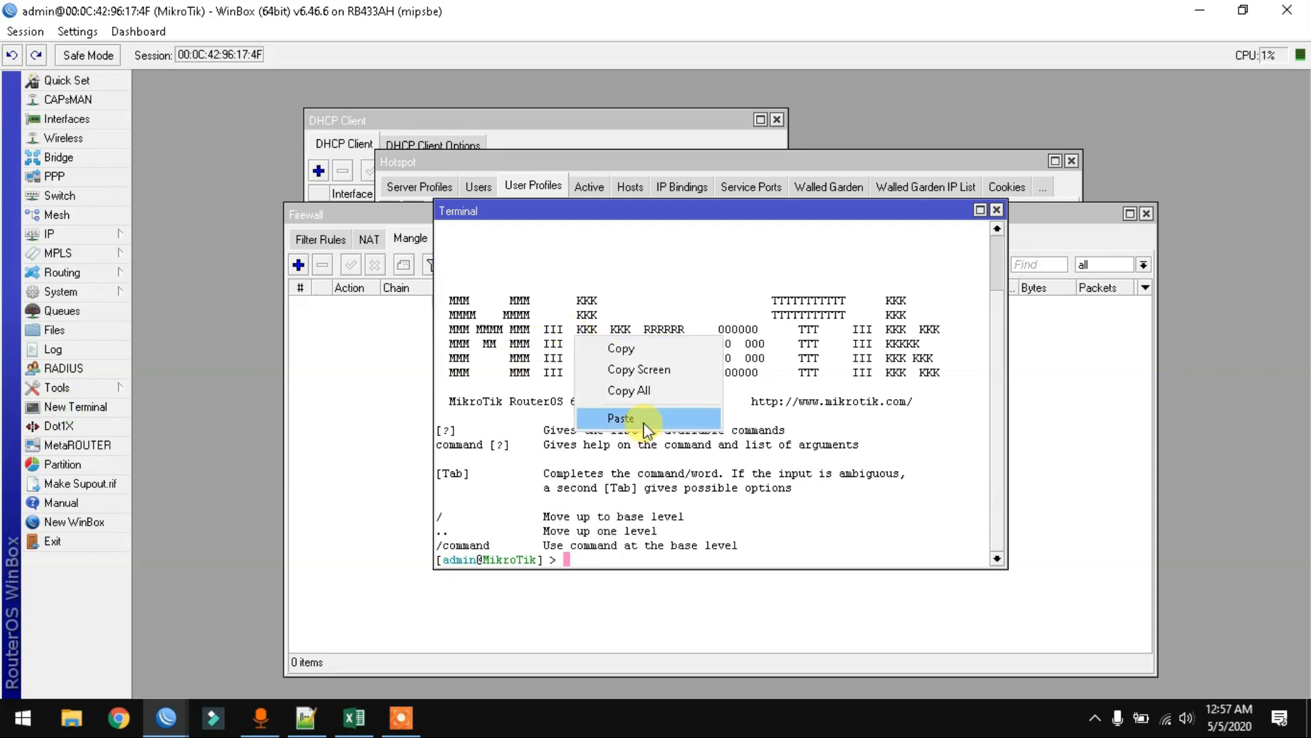
click(641, 421)
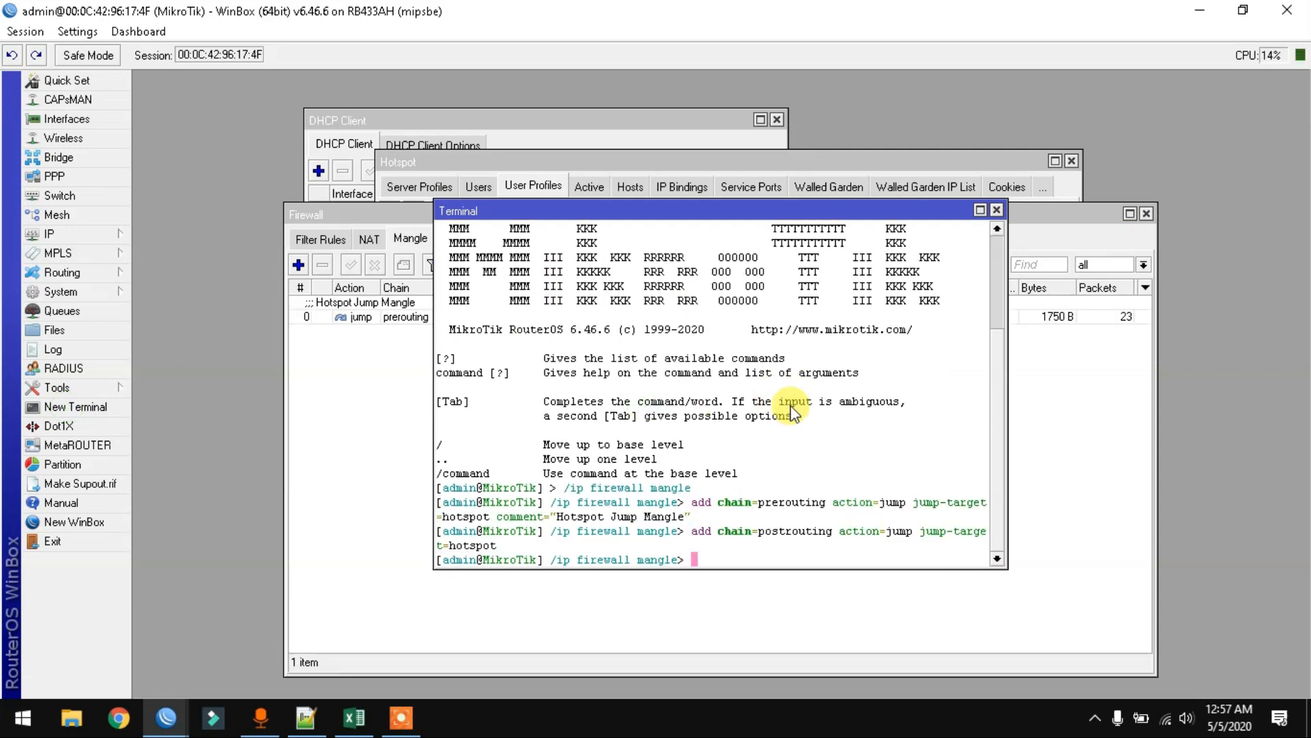
click(996, 210)
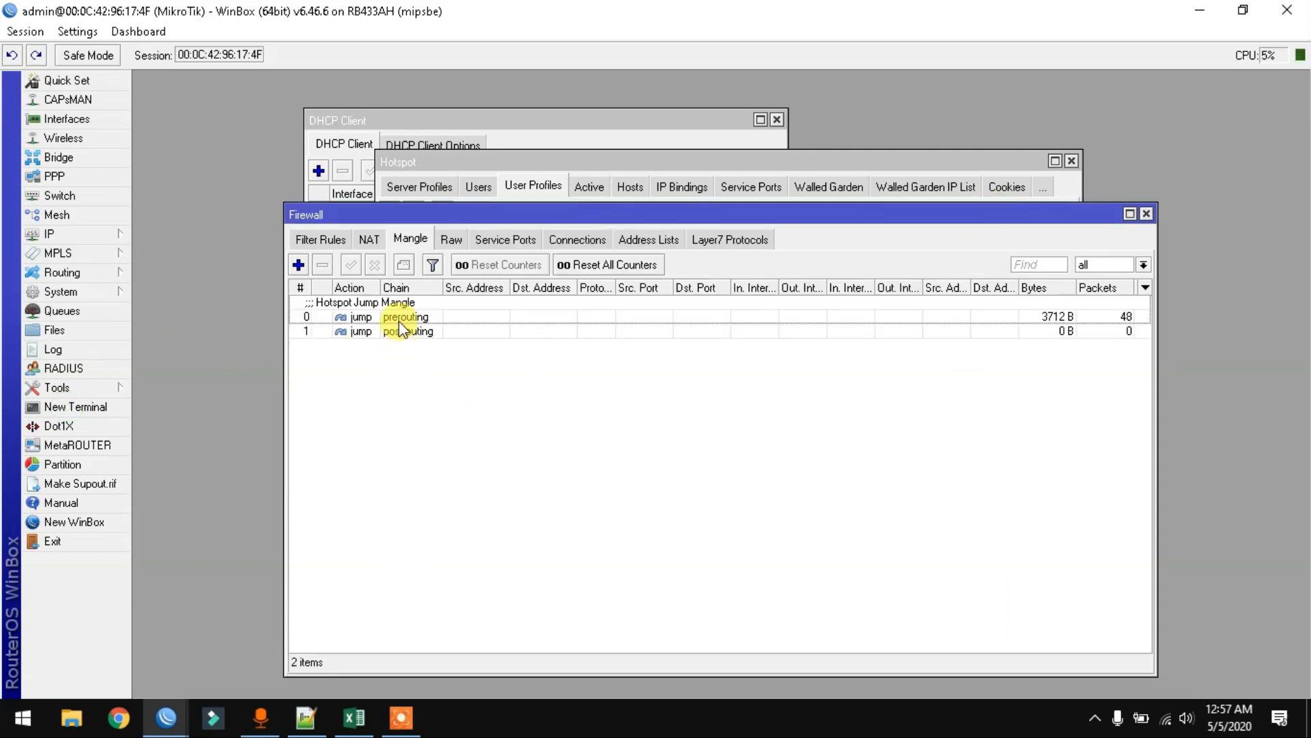
- Inspect the prerouting jump rule's advanced and action settings, then return to the Hotspot window
double_click(449, 319)
click(623, 170)
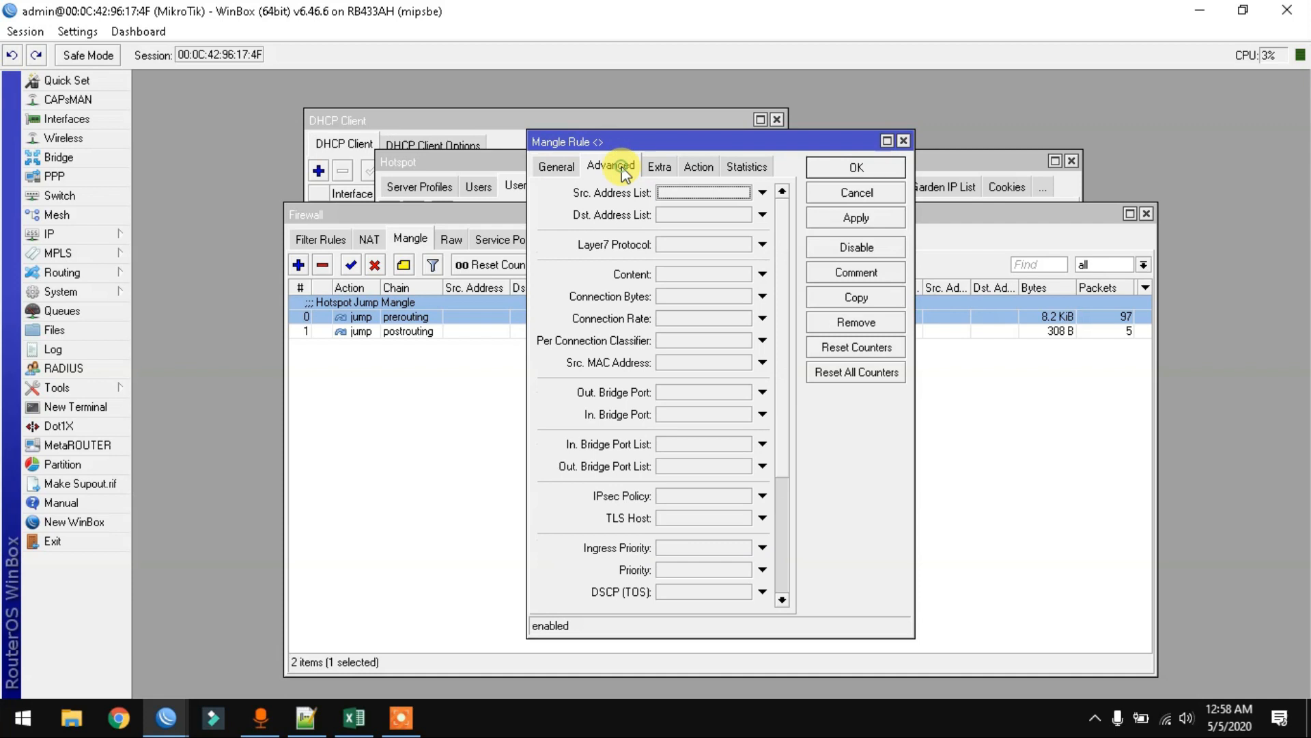
click(697, 167)
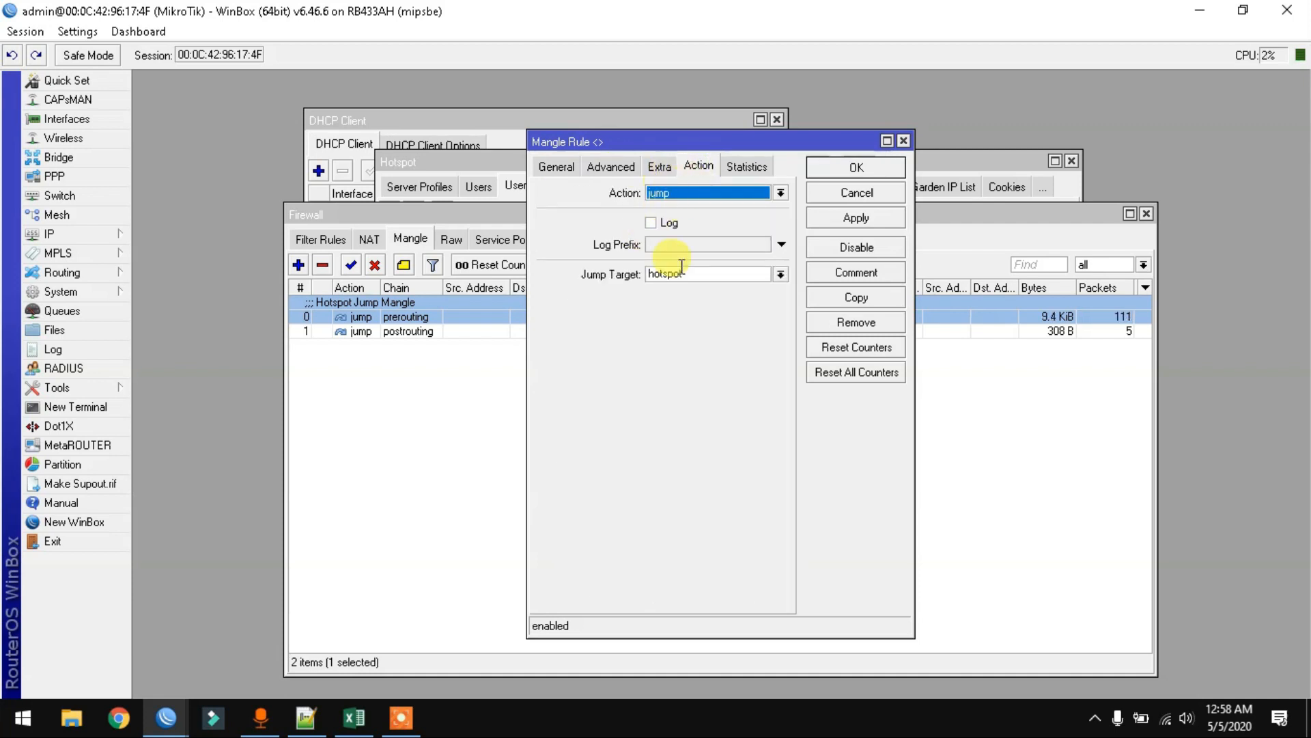
click(892, 172)
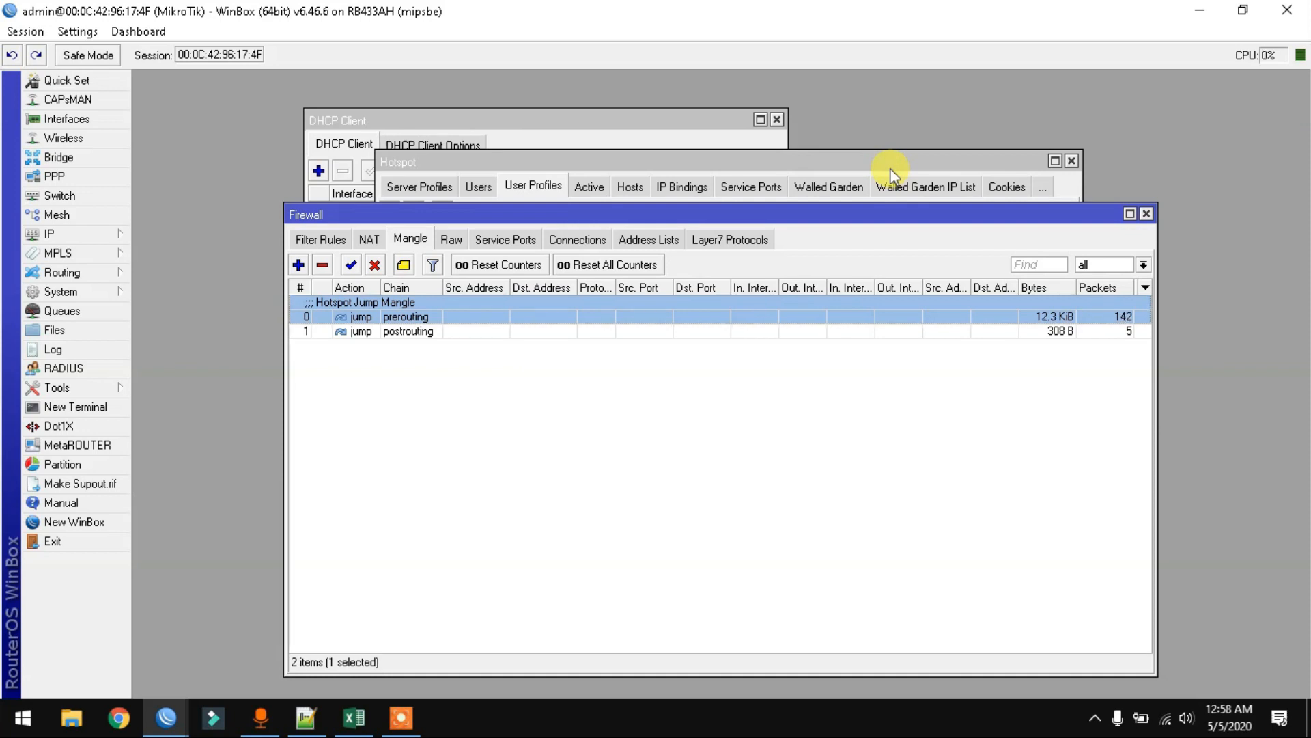
drag(892, 218, 1120, 179)
drag(440, 163, 342, 145)
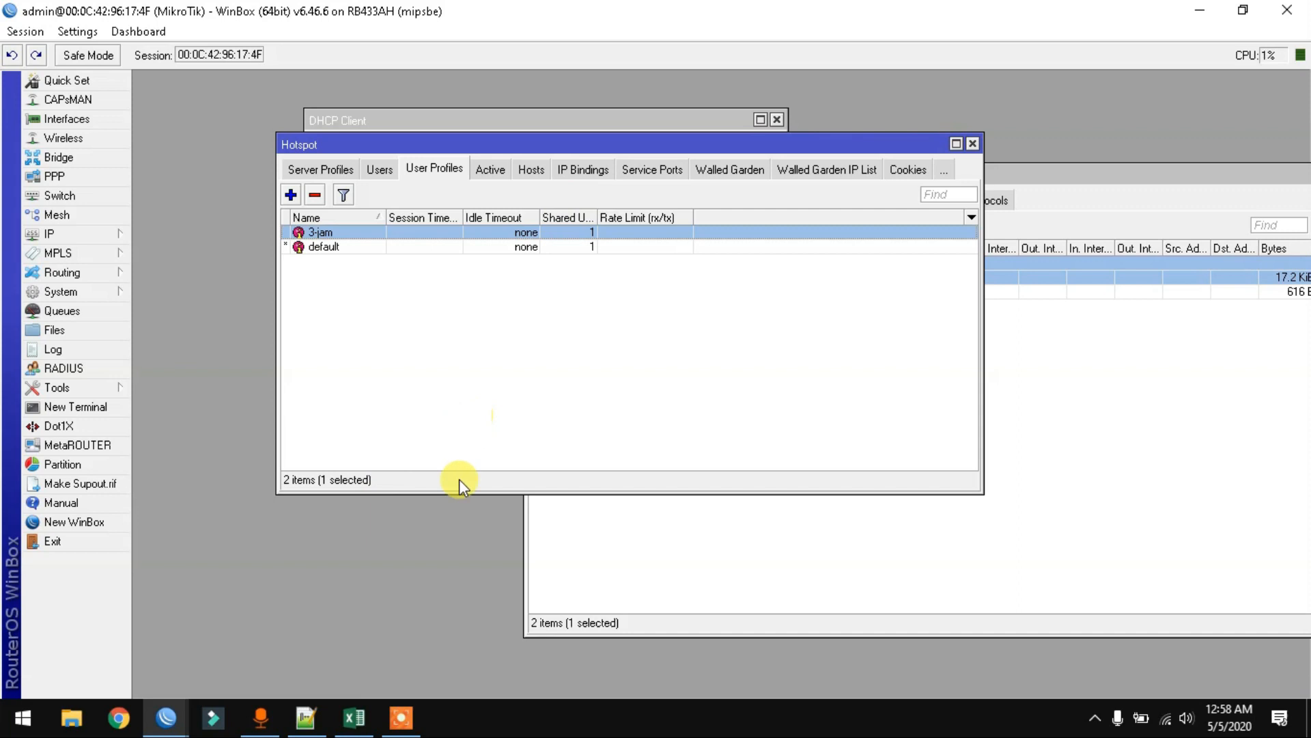
- Open the 3-jam profile's scripts and clear the selection in the login script
drag(388, 149, 379, 212)
double_click(347, 288)
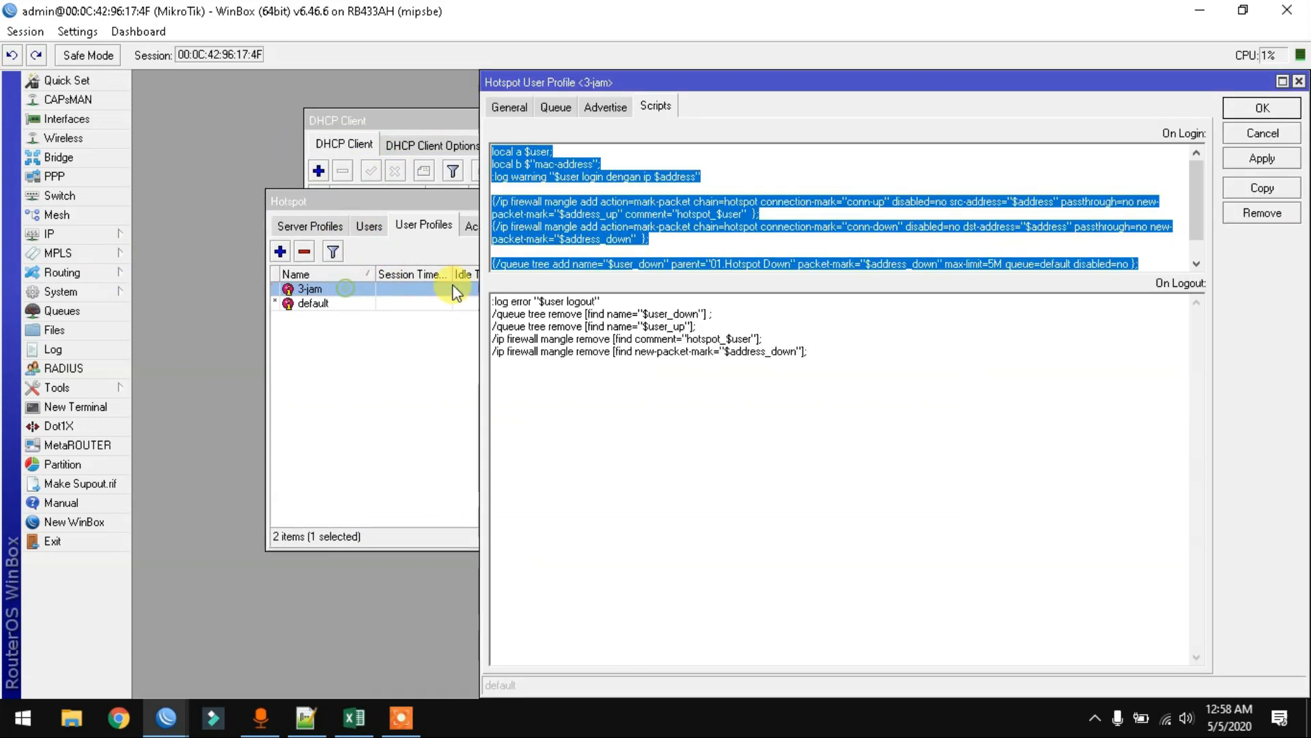
scroll(1200, 203, down, 1)
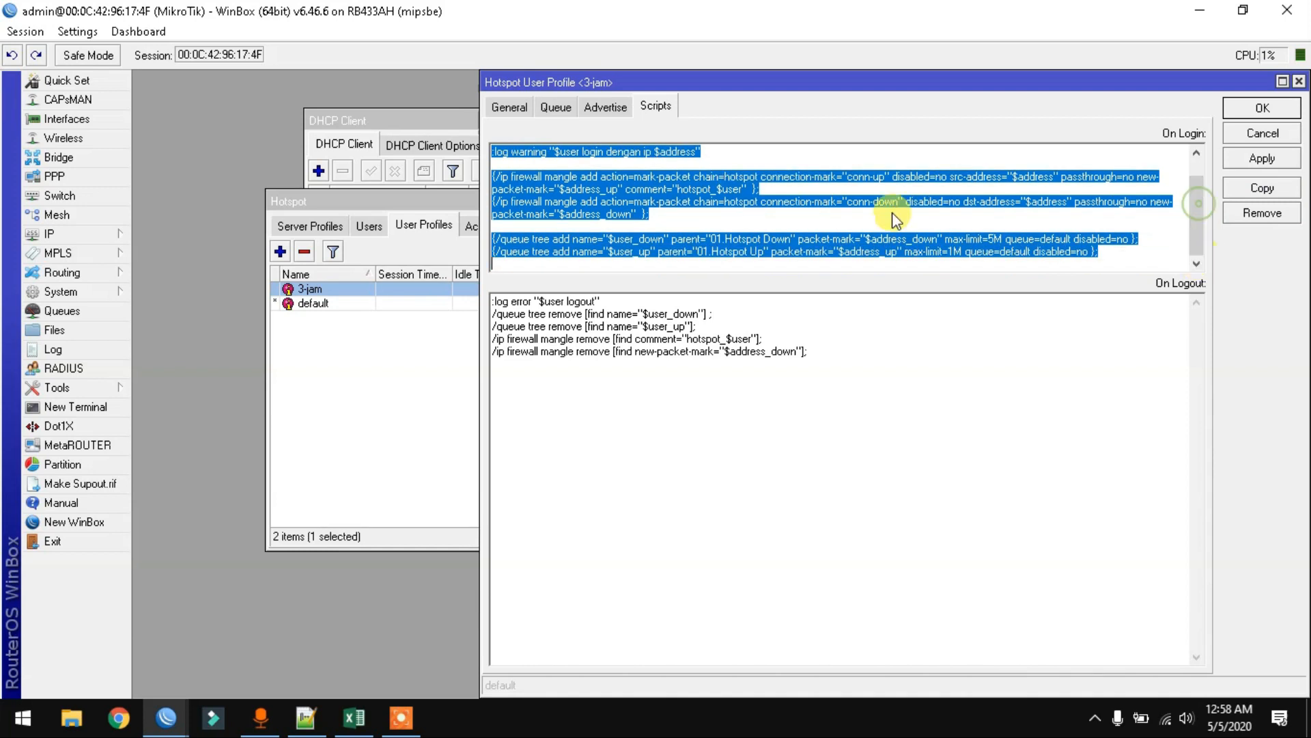
click(650, 235)
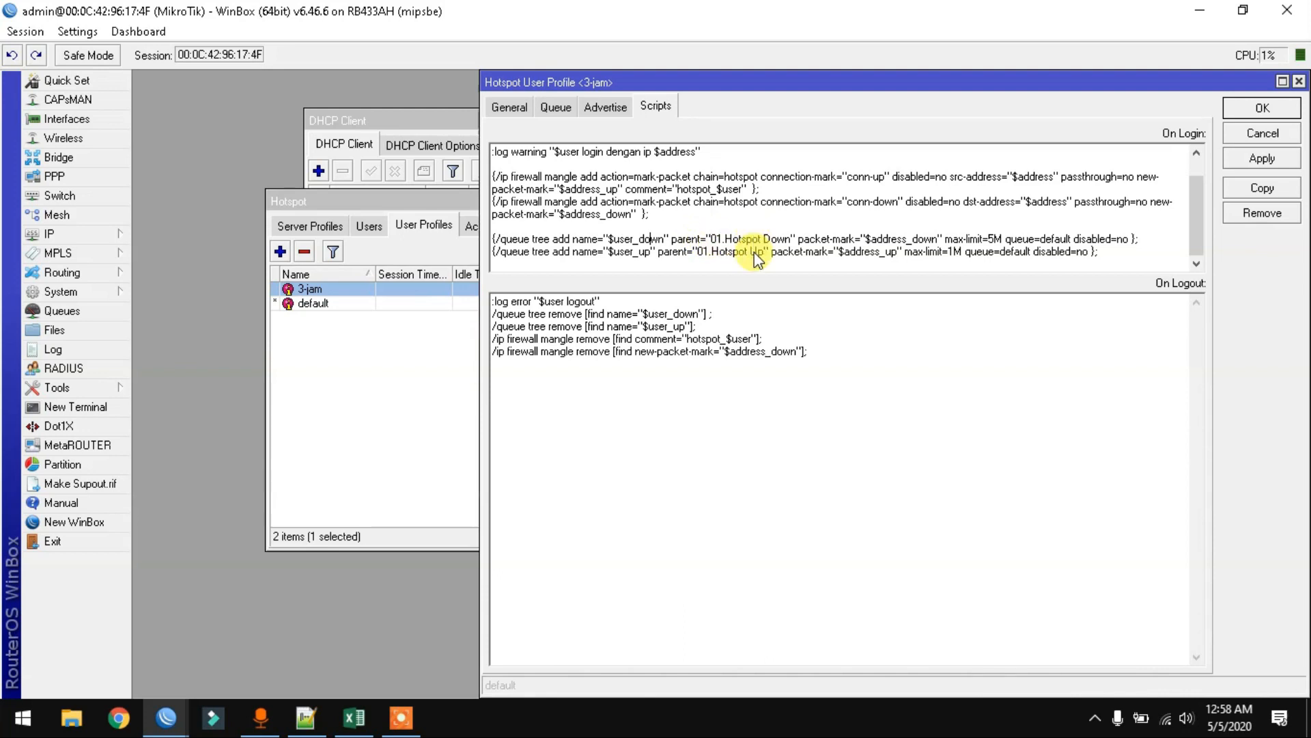
- Add a Queue Tree queue '1. Total Downstream' with a 50M max limit
click(33, 310)
click(639, 238)
drag(647, 216, 660, 309)
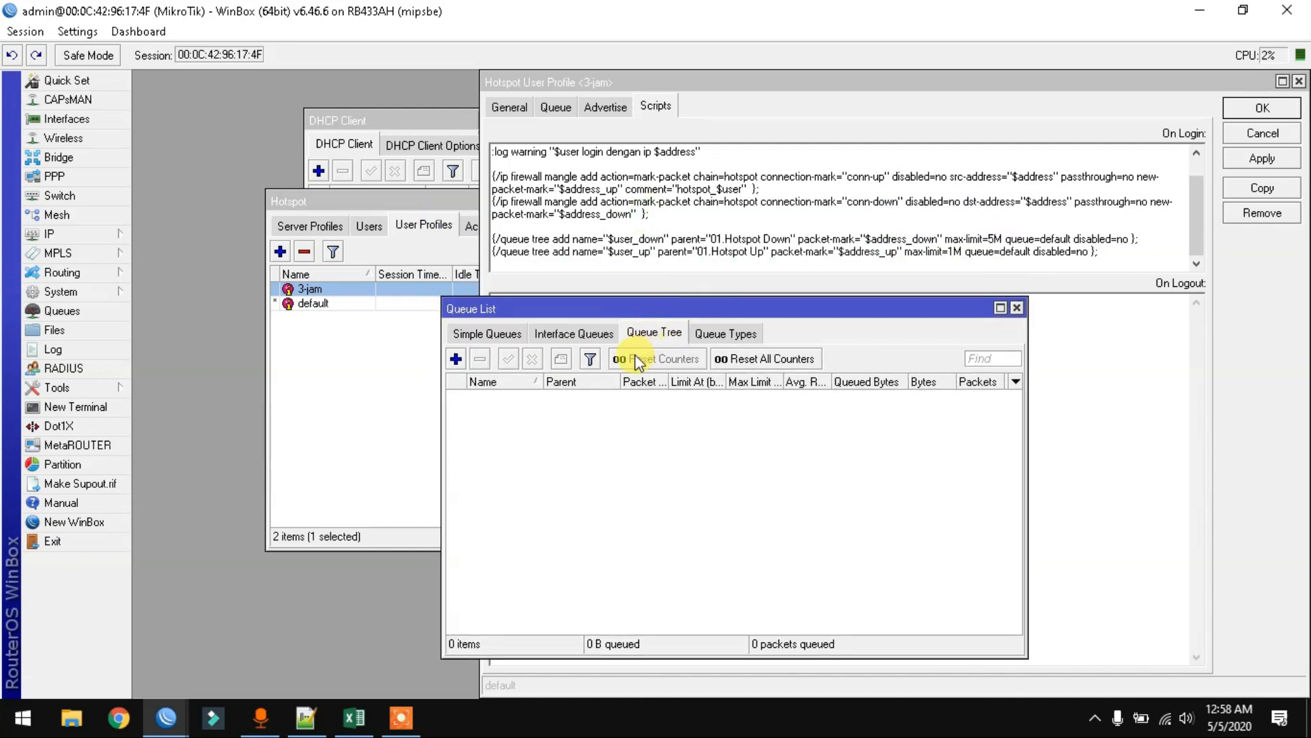
click(456, 360)
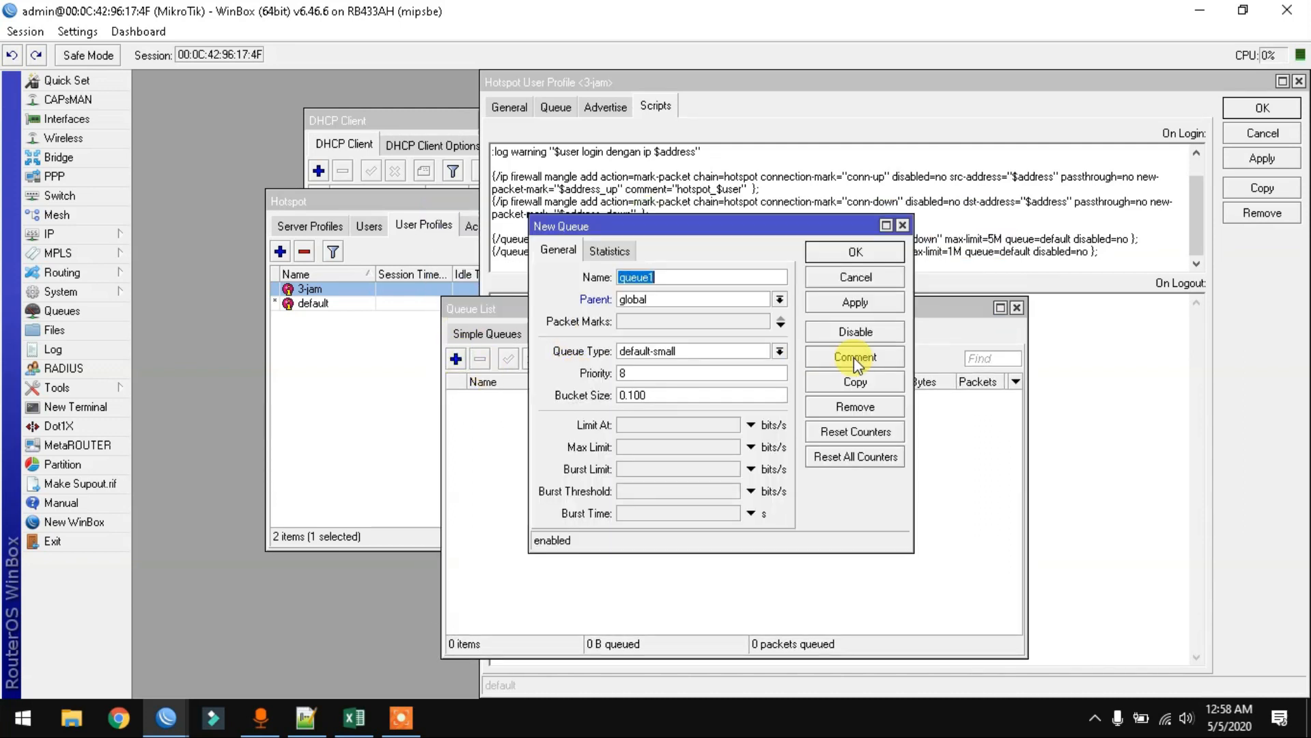
text(1. Total Downstream)
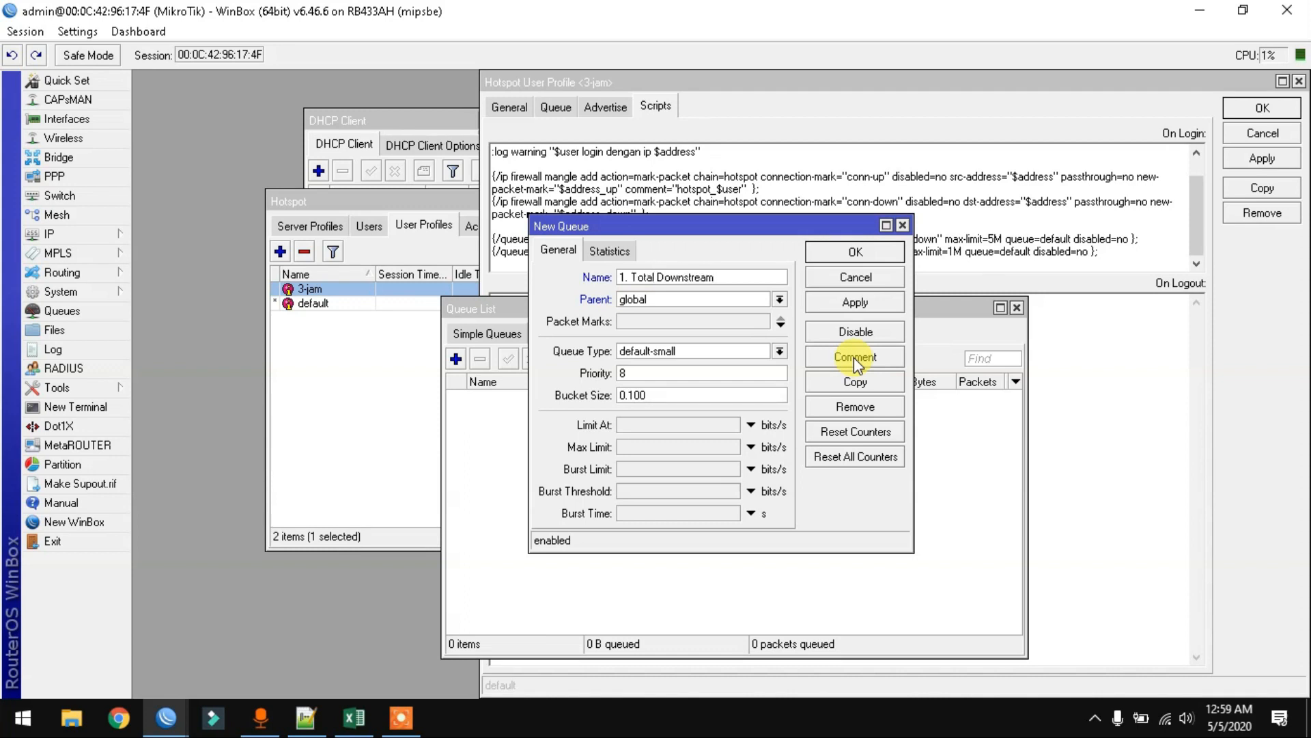
click(631, 447)
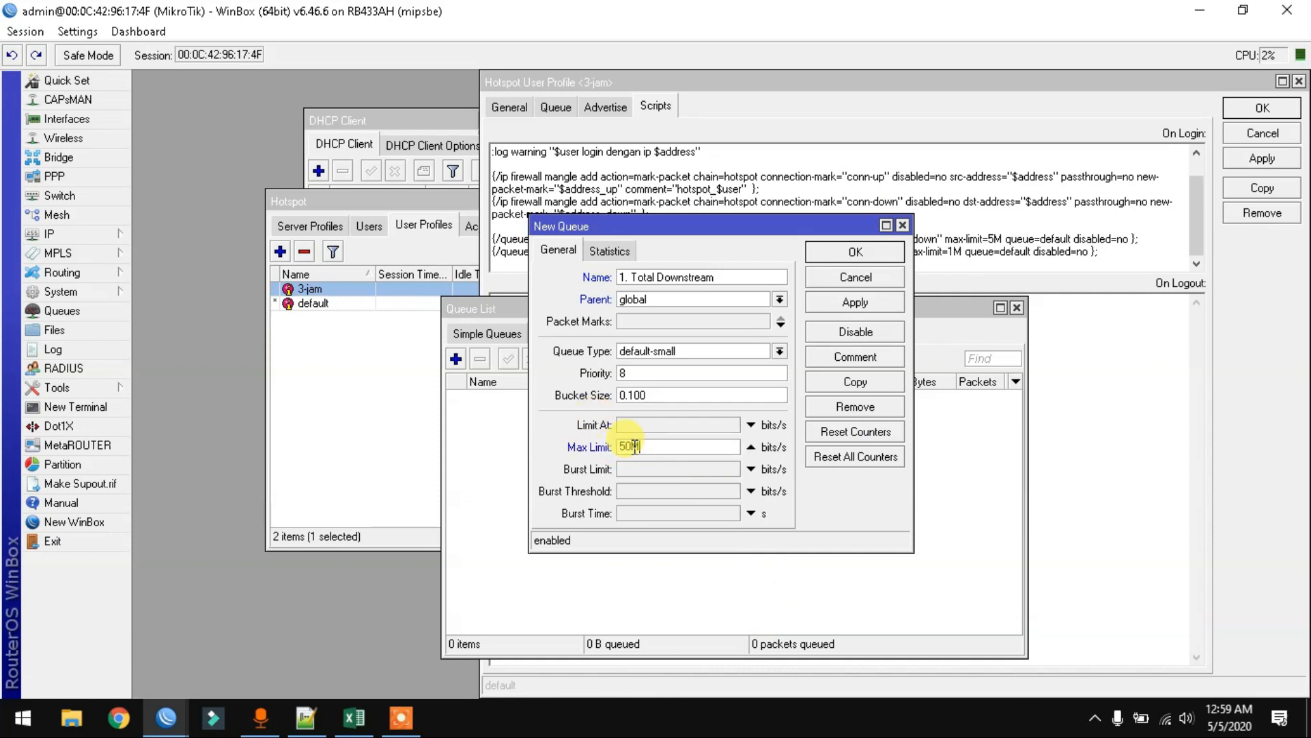
text(50M)
click(822, 252)
- Duplicate the downstream queue as '1. Total Upstream' with a 10M max limit
double_click(546, 399)
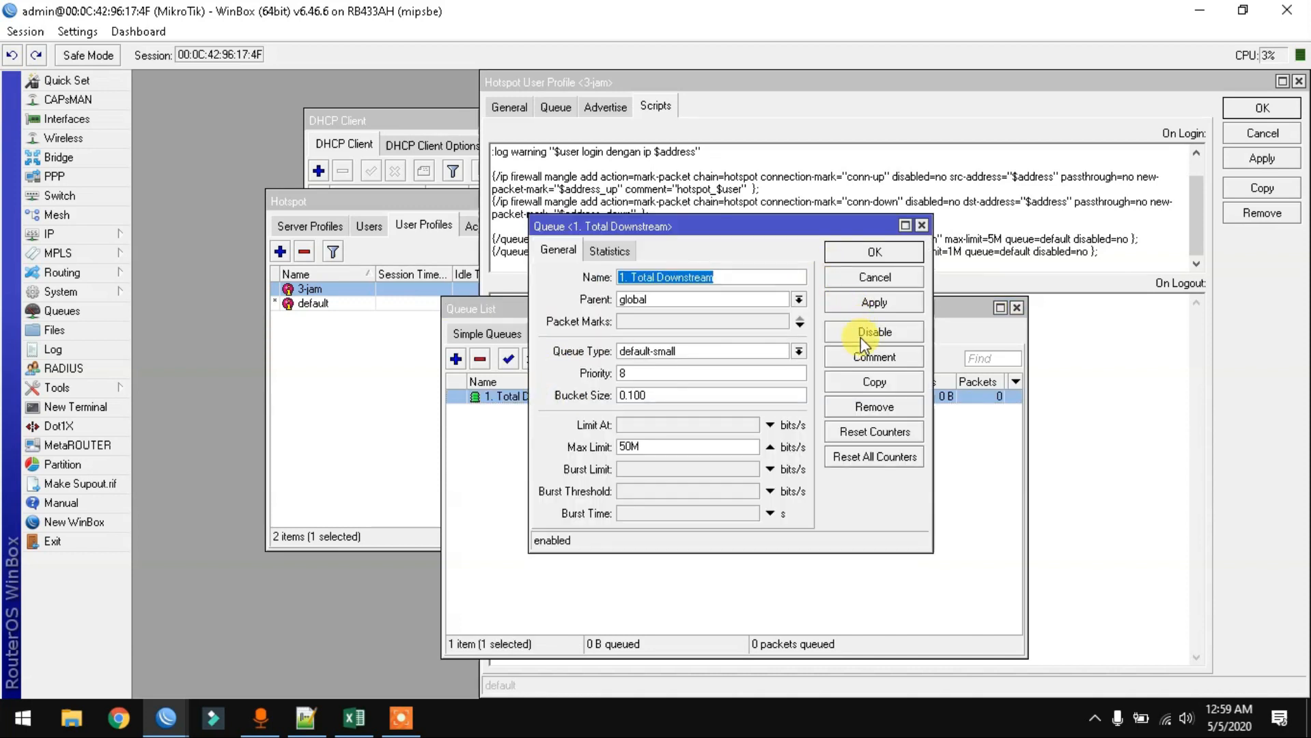
click(876, 377)
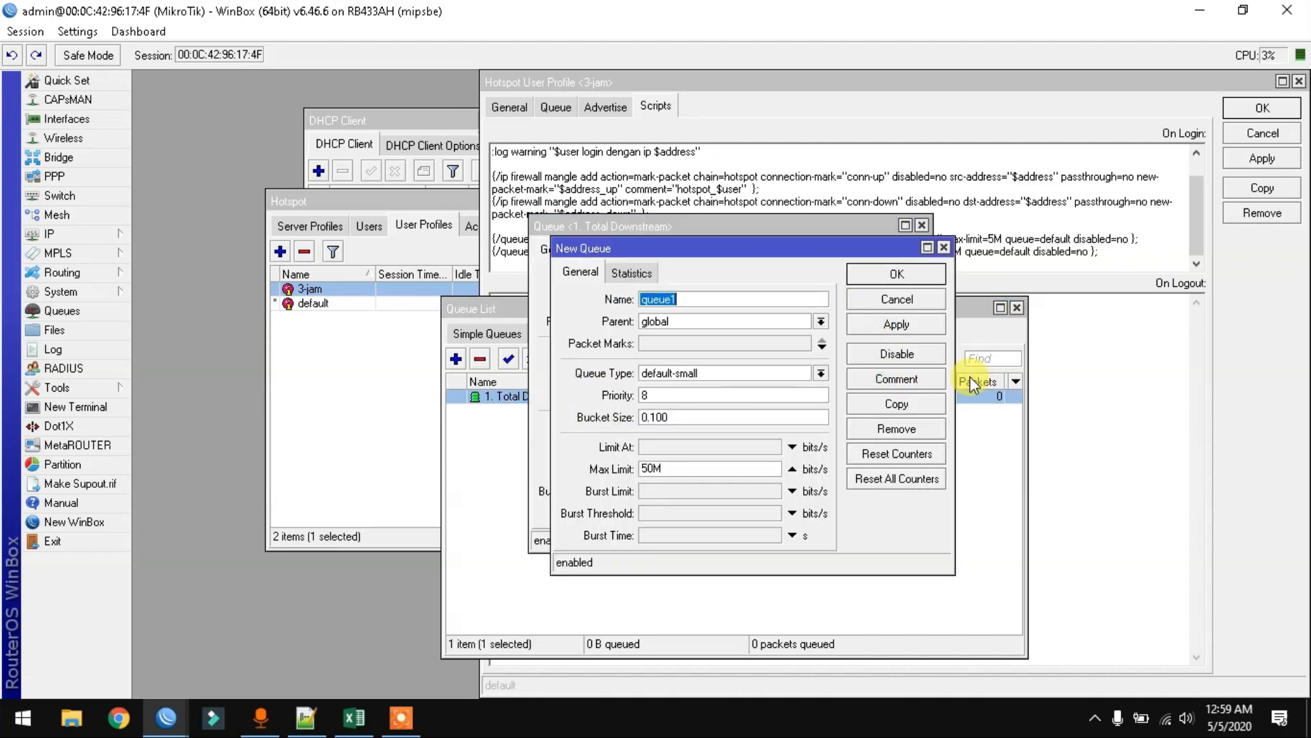
text(1. Total Upstream)
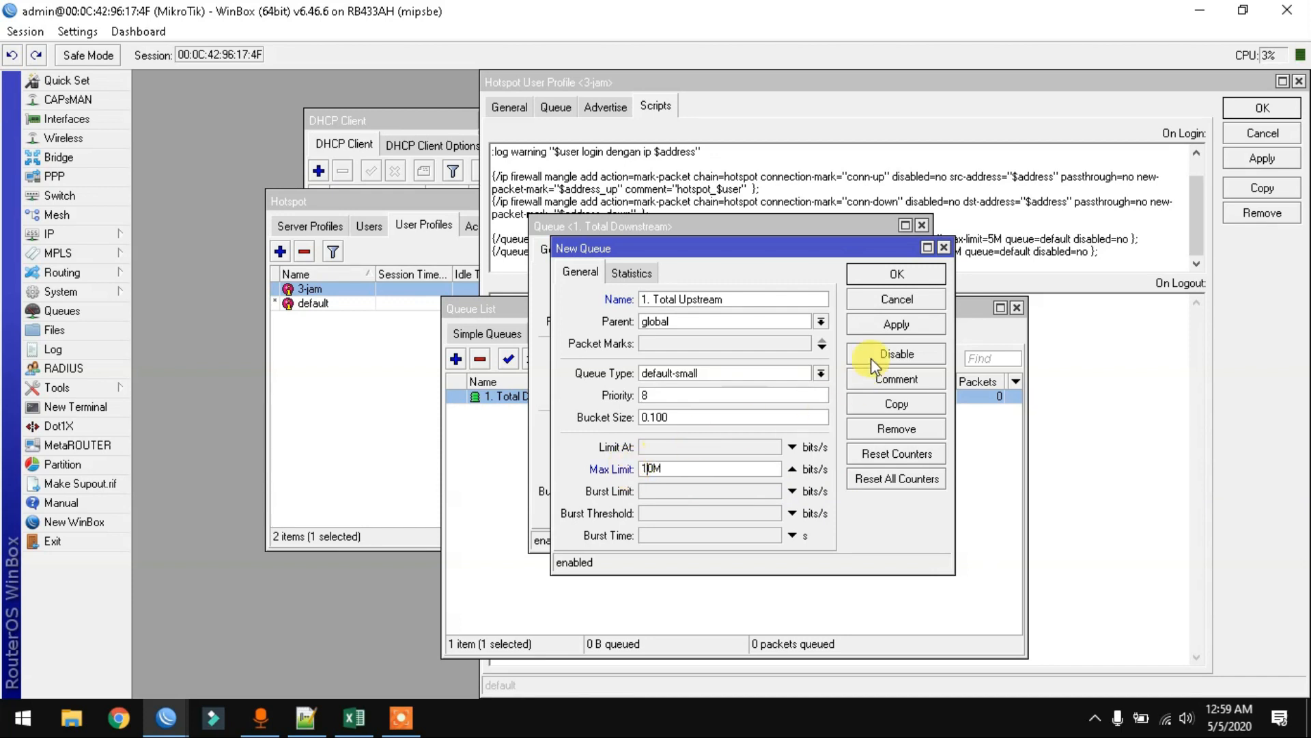
click(897, 274)
click(922, 225)
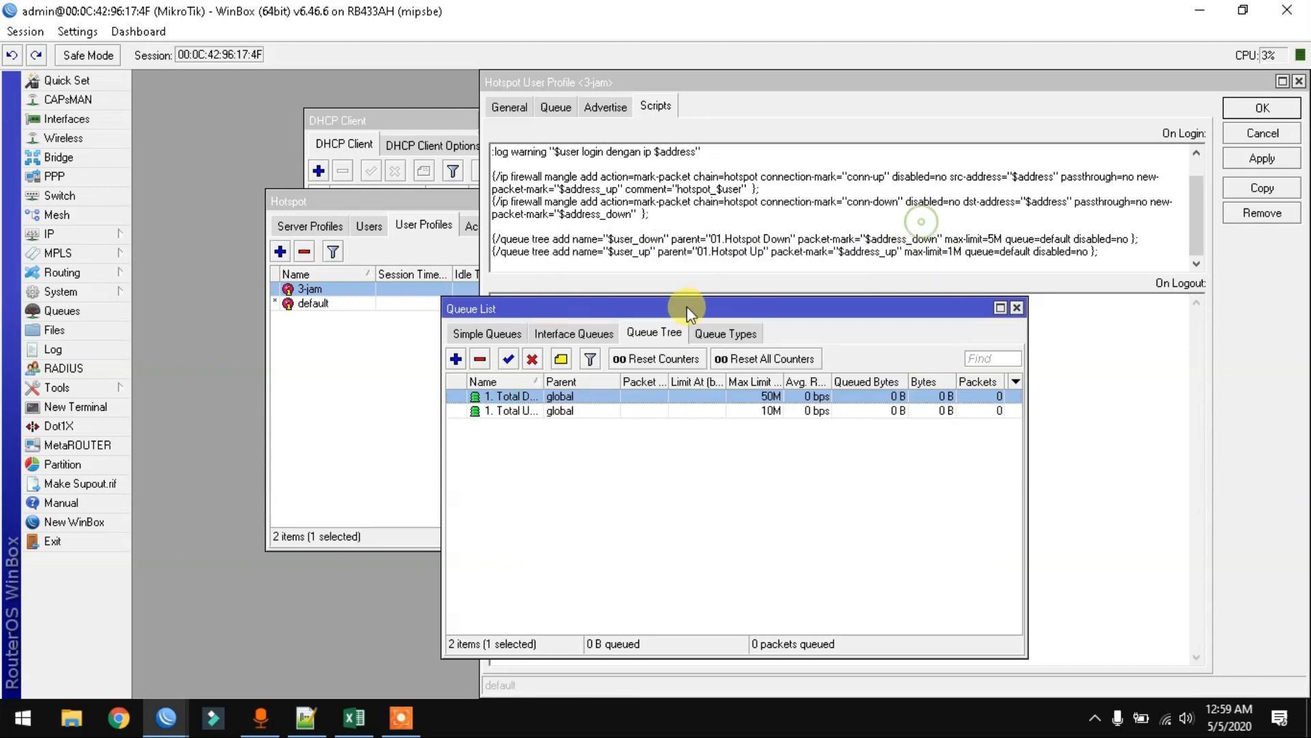
- Widen the Queue List columns and start a new blank queue
drag(539, 381, 596, 381)
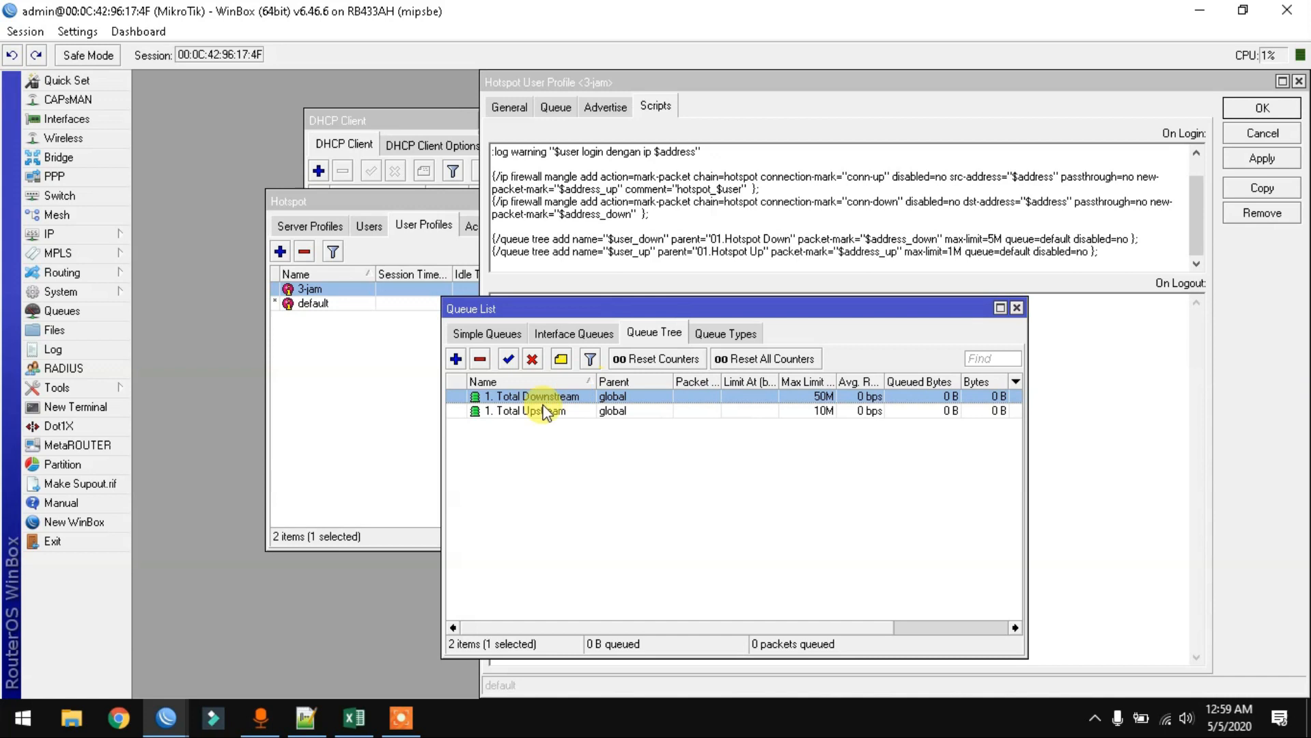
drag(444, 442, 181, 447)
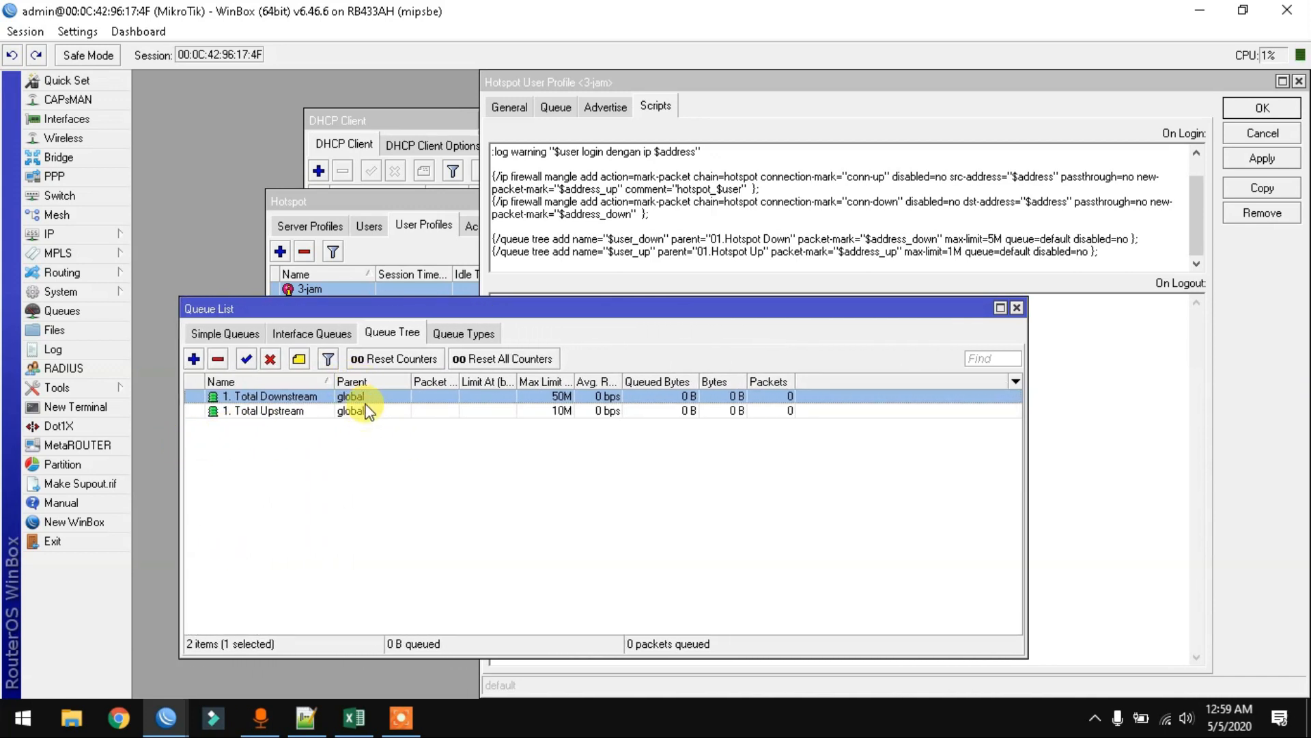
click(194, 358)
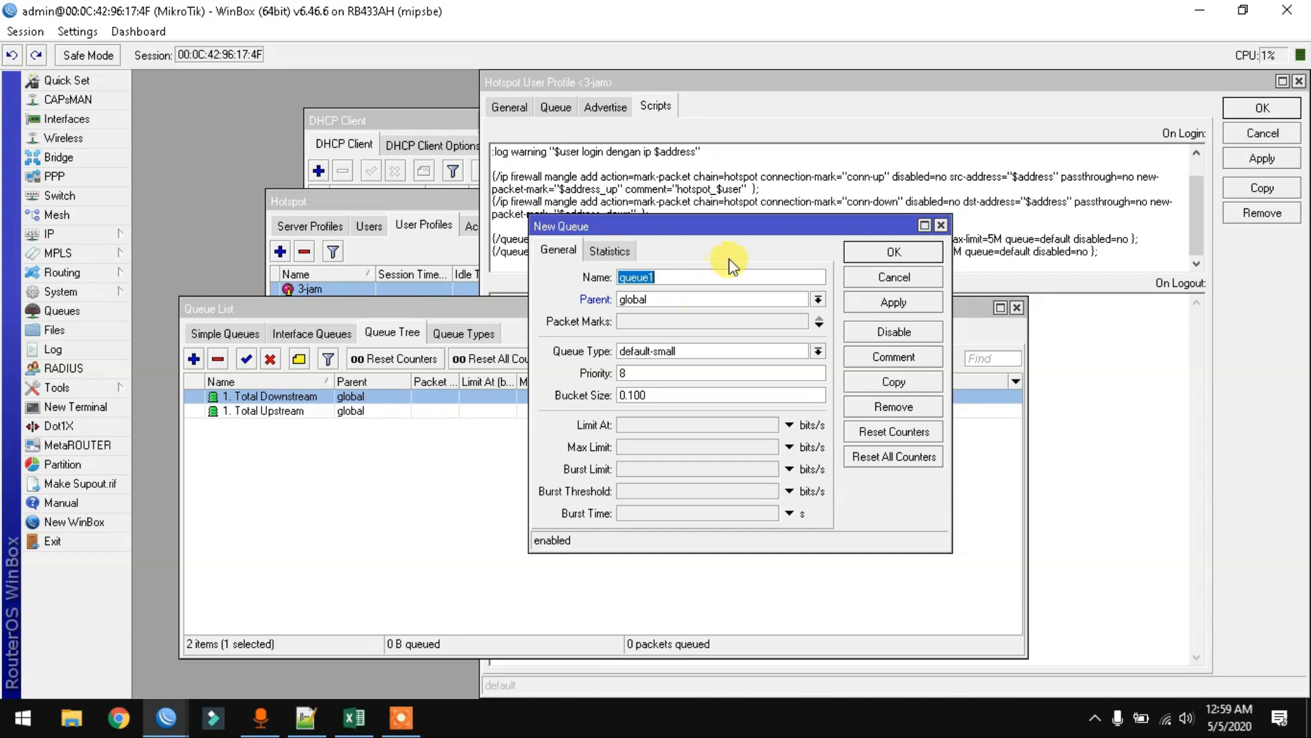
- Copy the name 01.Hotspot Down from the 3-jam login script
drag(745, 226, 735, 325)
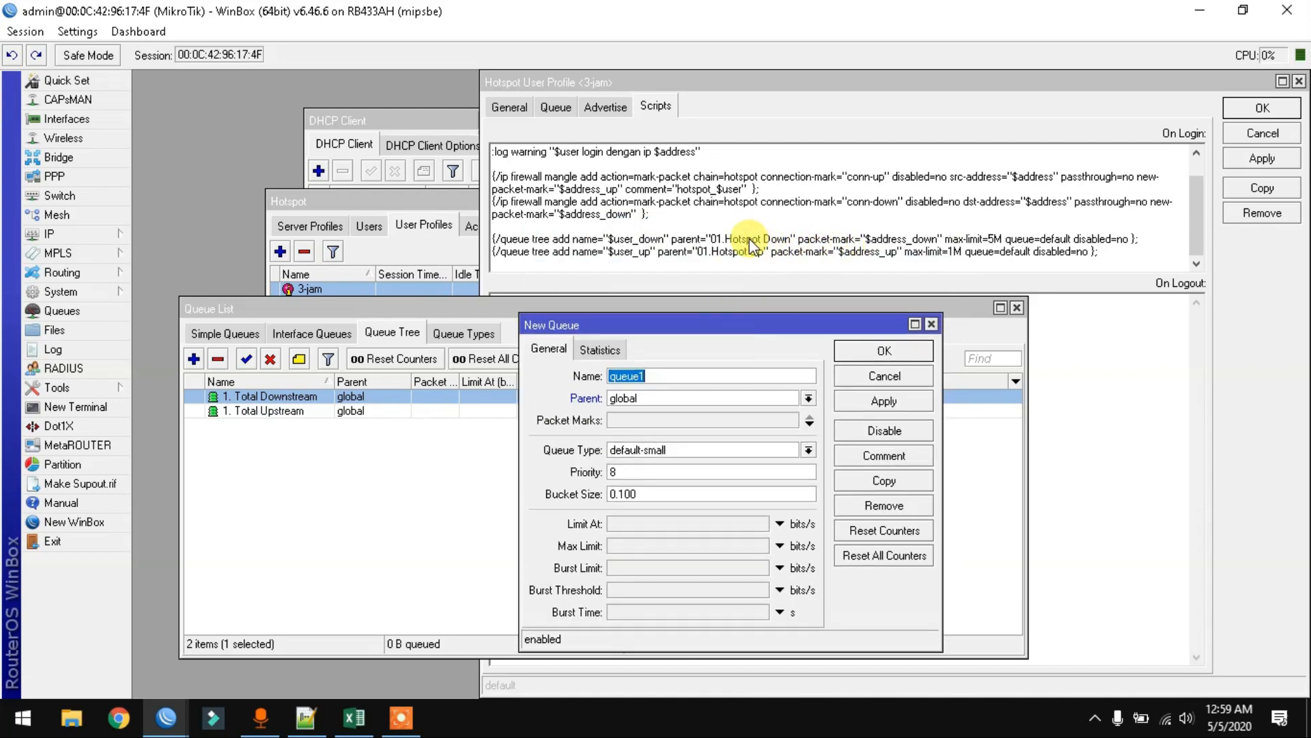
drag(730, 325, 729, 291)
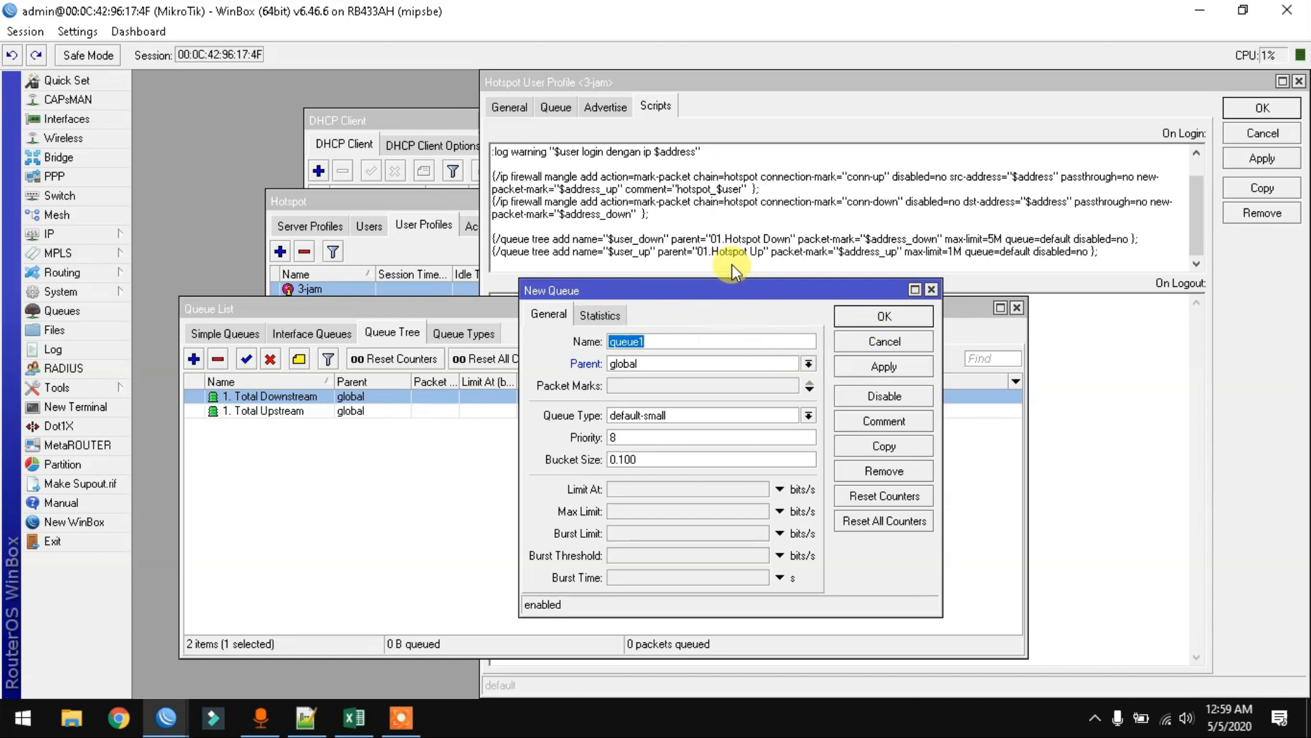
text(01. Ho)
key(BackSpace)
key(BackSpace)
key(BackSpace)
key(BackSpace)
key(BackSpace)
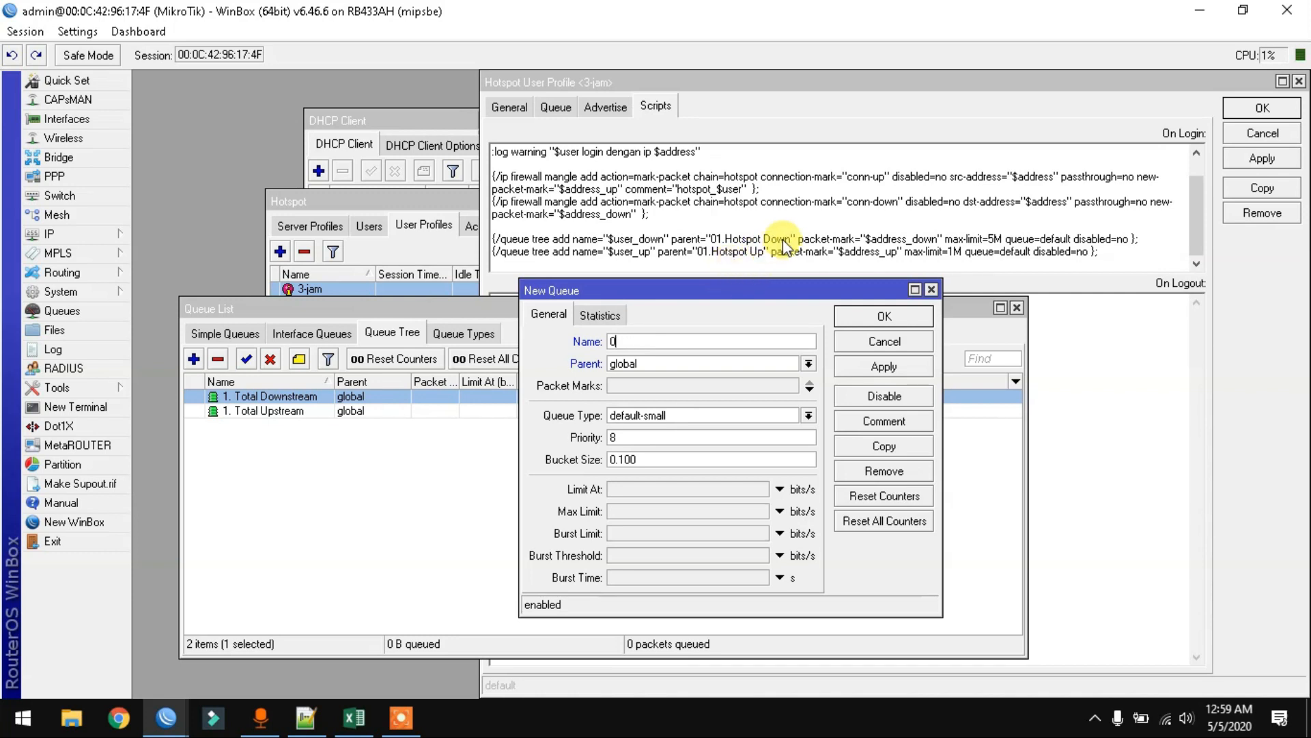
drag(793, 239, 710, 243)
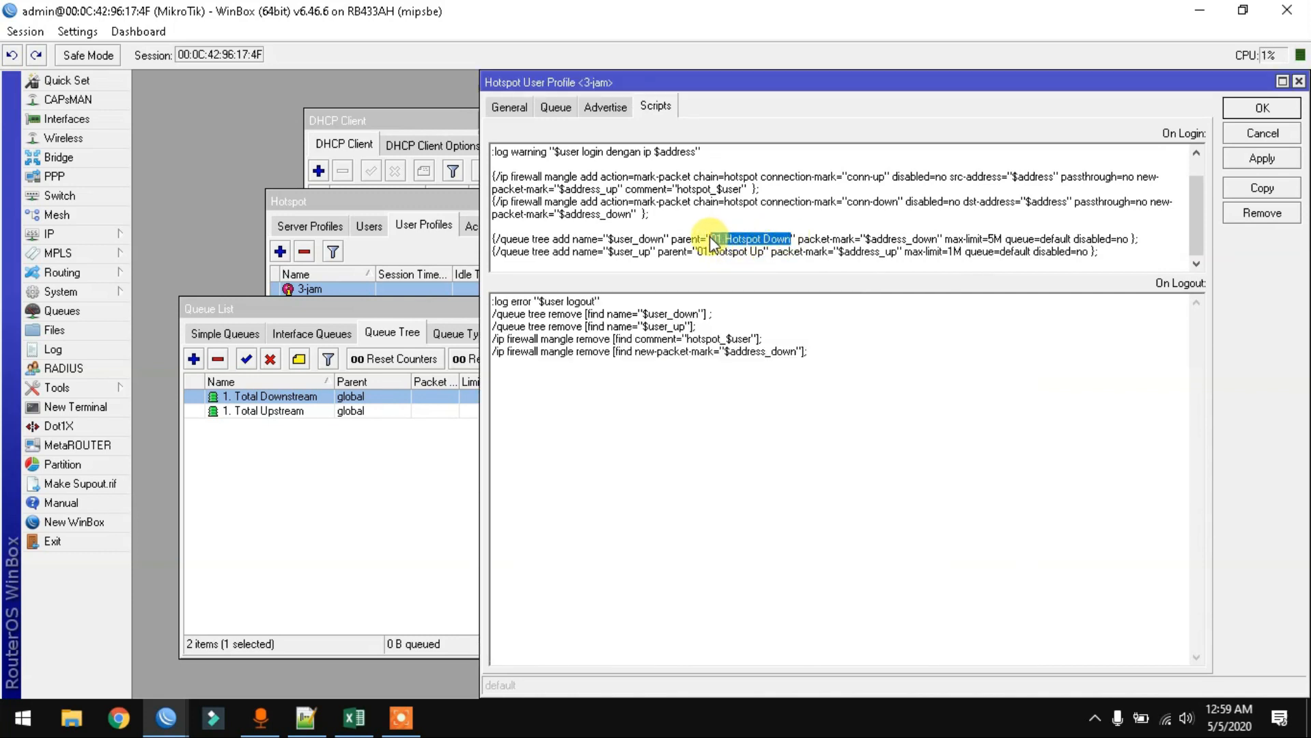
right_click(713, 240)
click(756, 301)
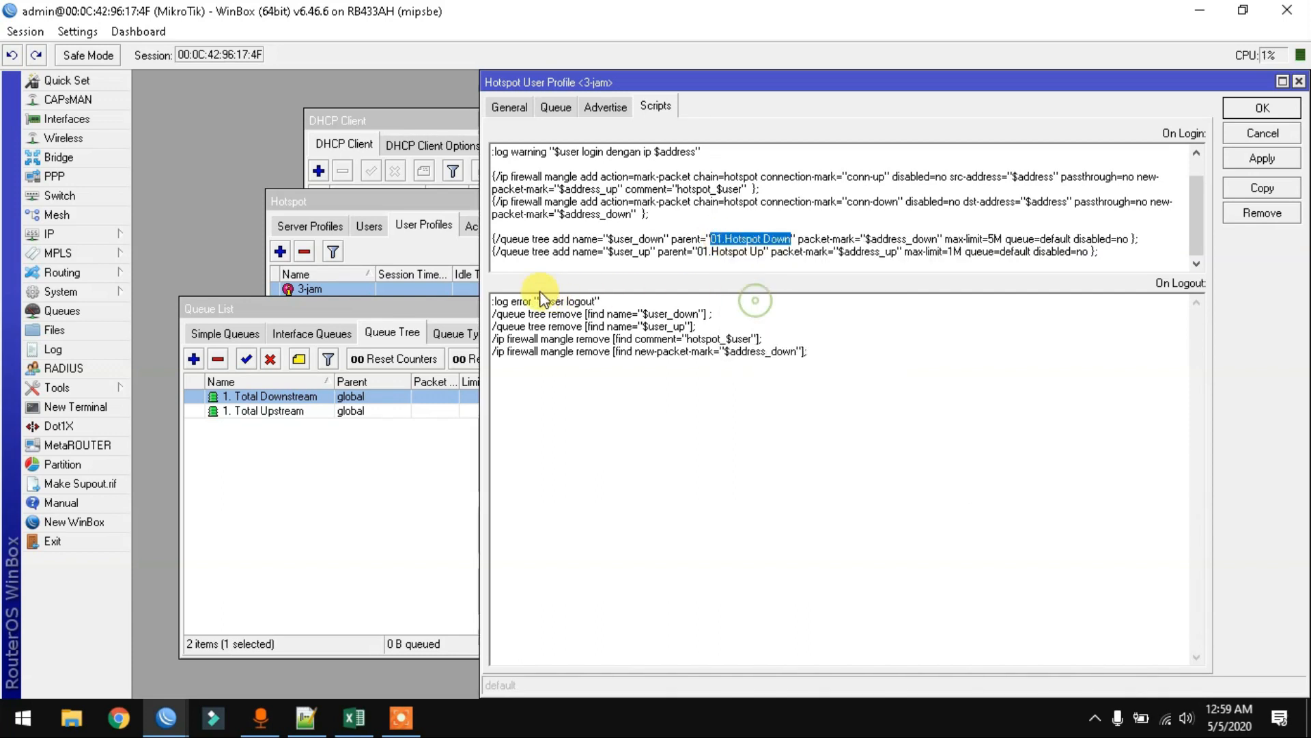
- Add queue 01.Hotspot Down with a 30M max limit
click(388, 552)
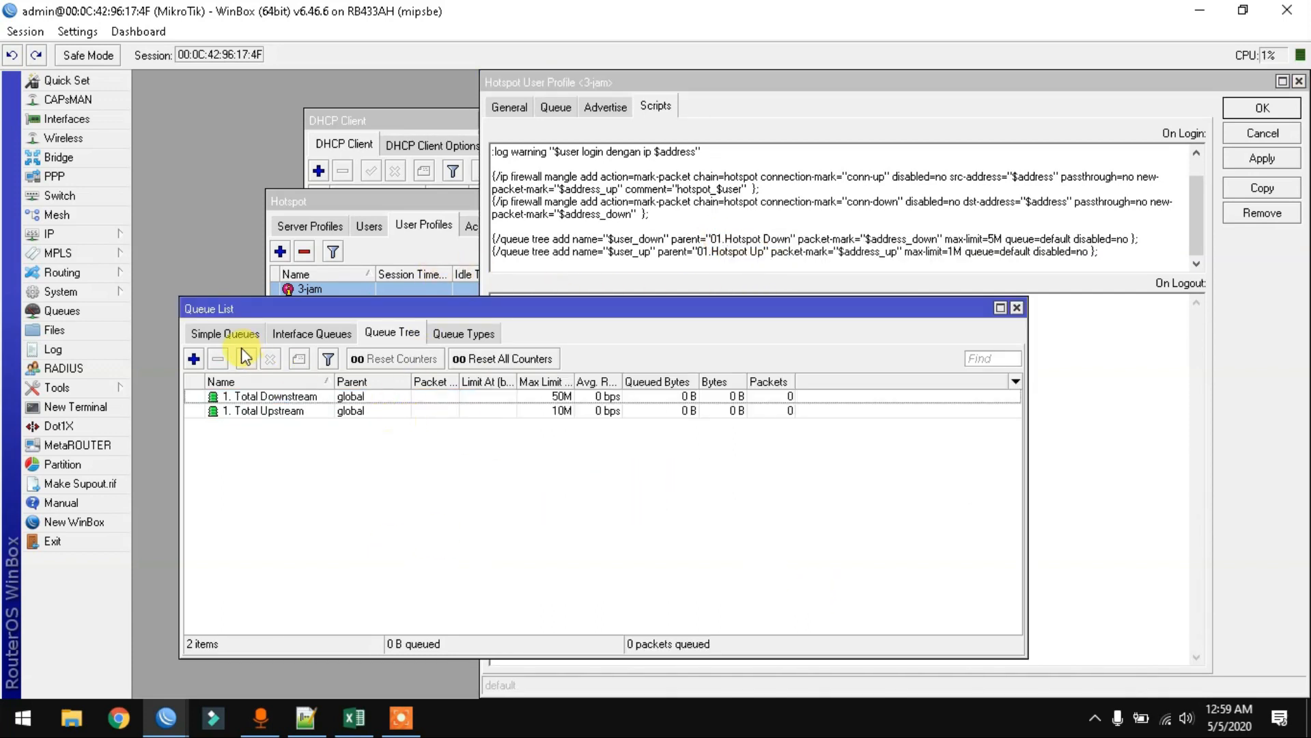
click(194, 358)
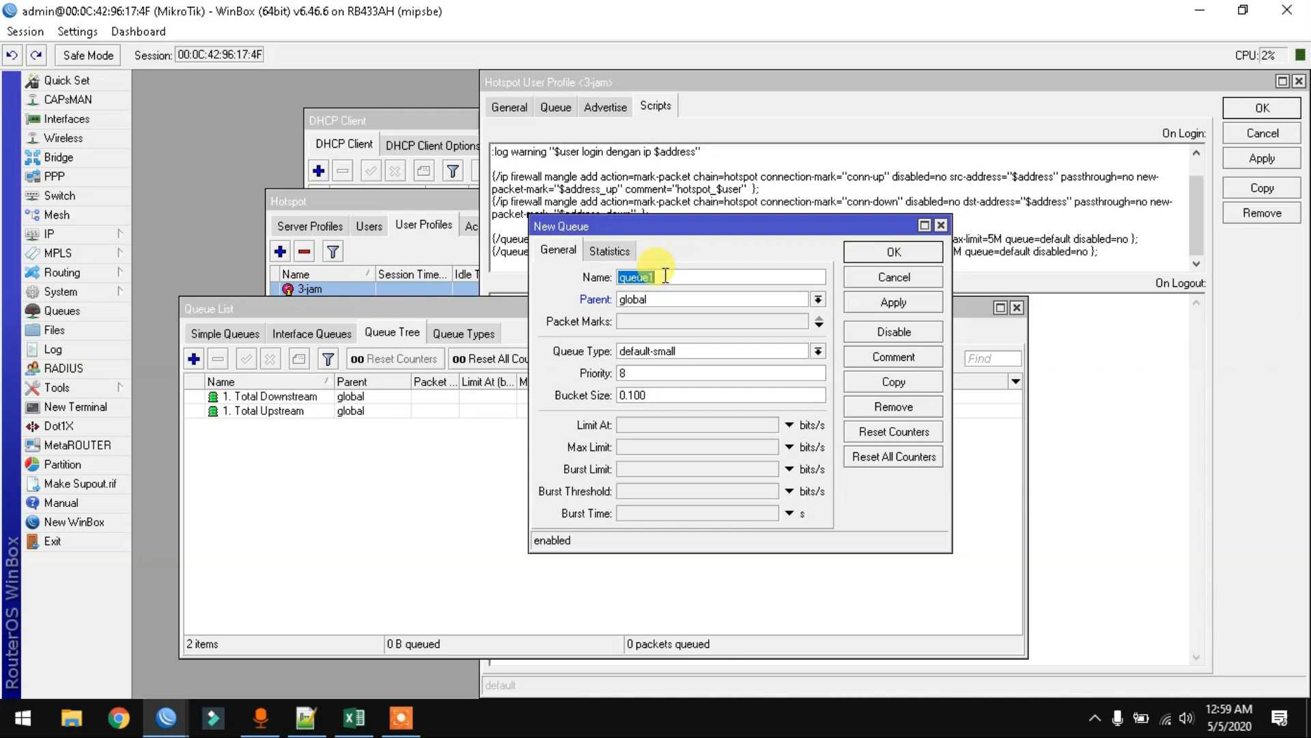
key(ctrl+v)
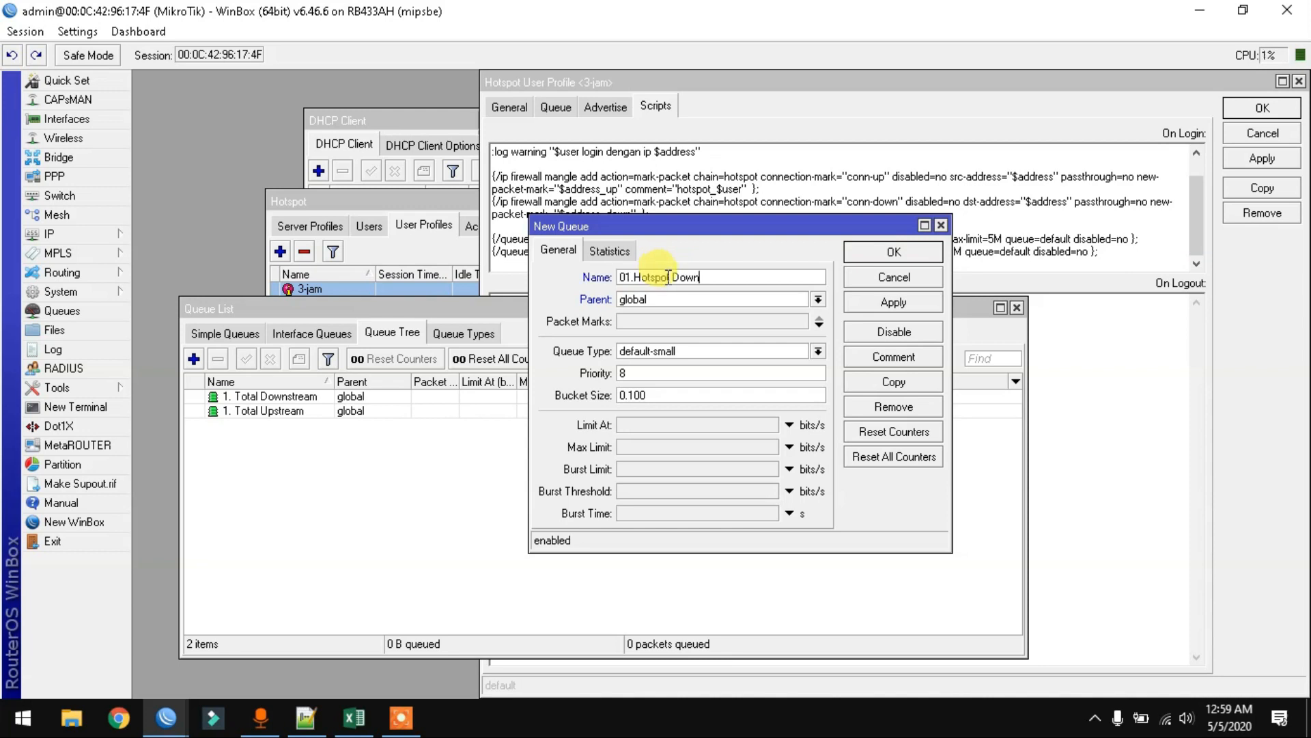
click(682, 448)
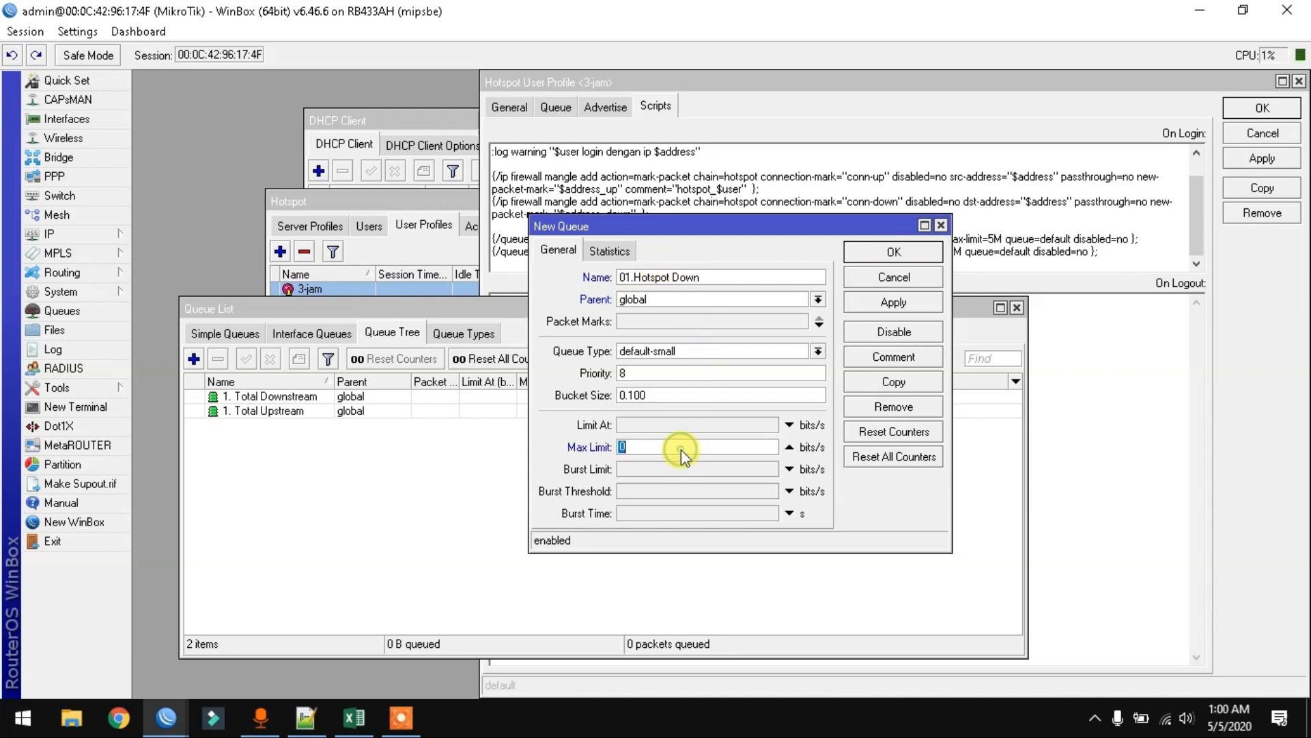
text(3)
click(888, 302)
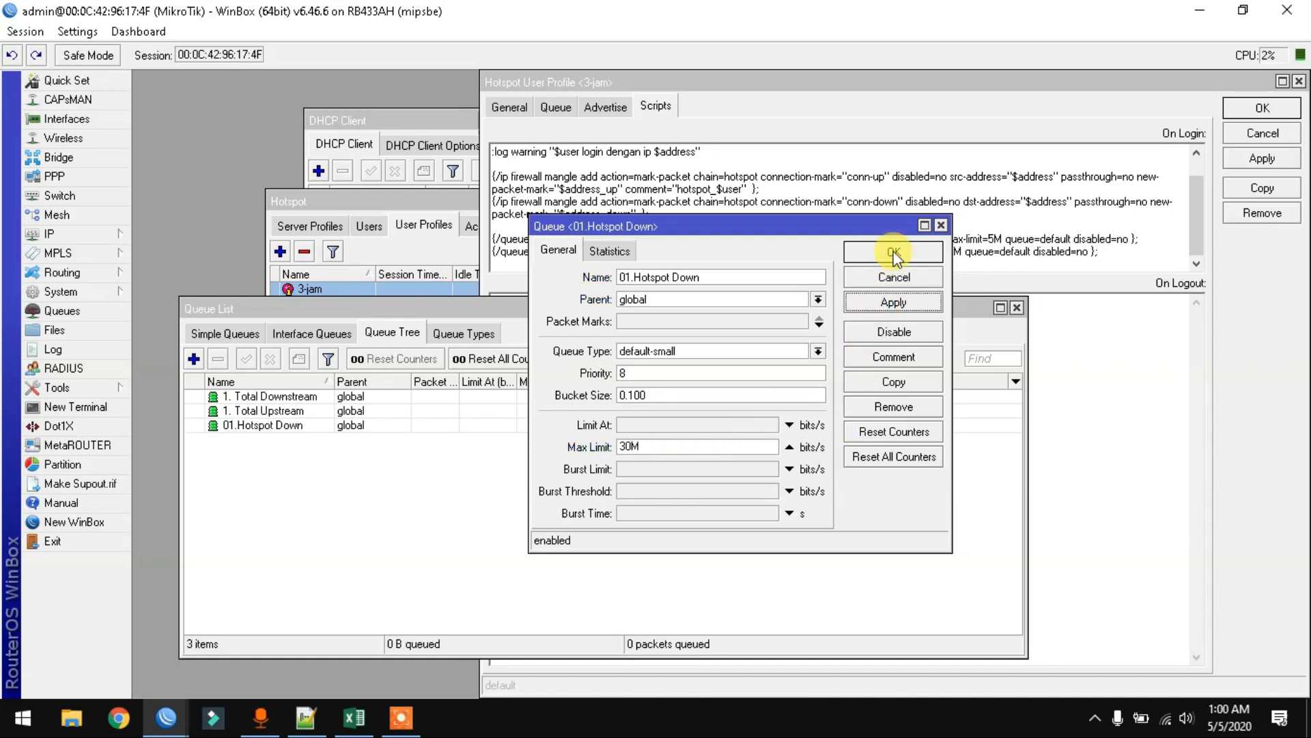
click(893, 254)
- Set 01.Hotspot Down's parent to 1. Total Downstream
click(288, 426)
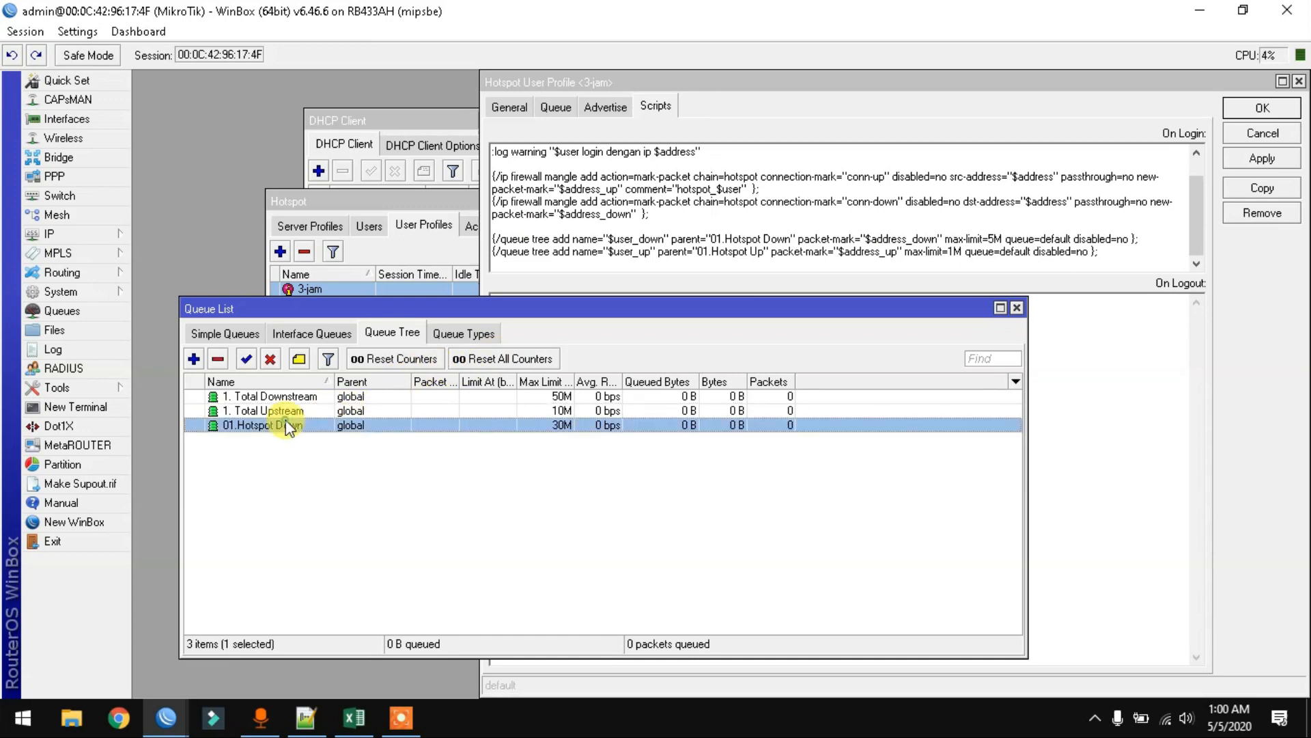
double_click(289, 427)
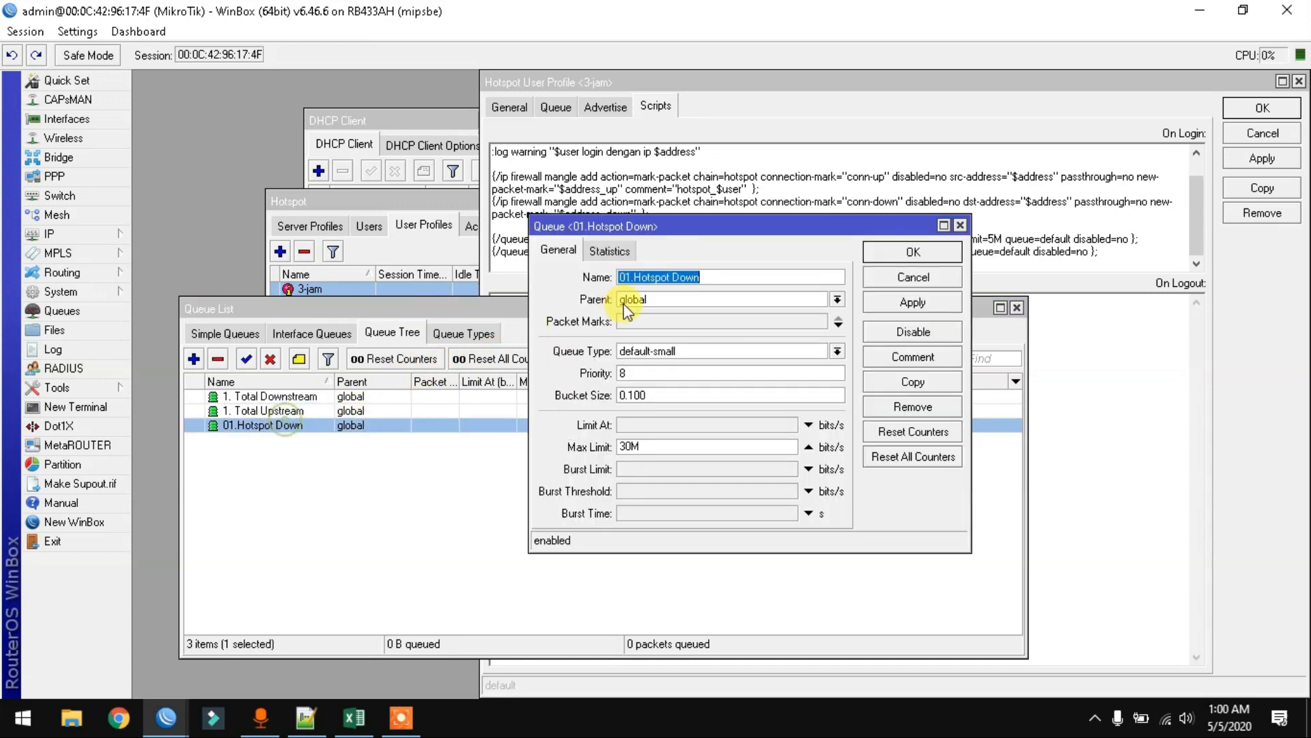
click(835, 300)
click(763, 316)
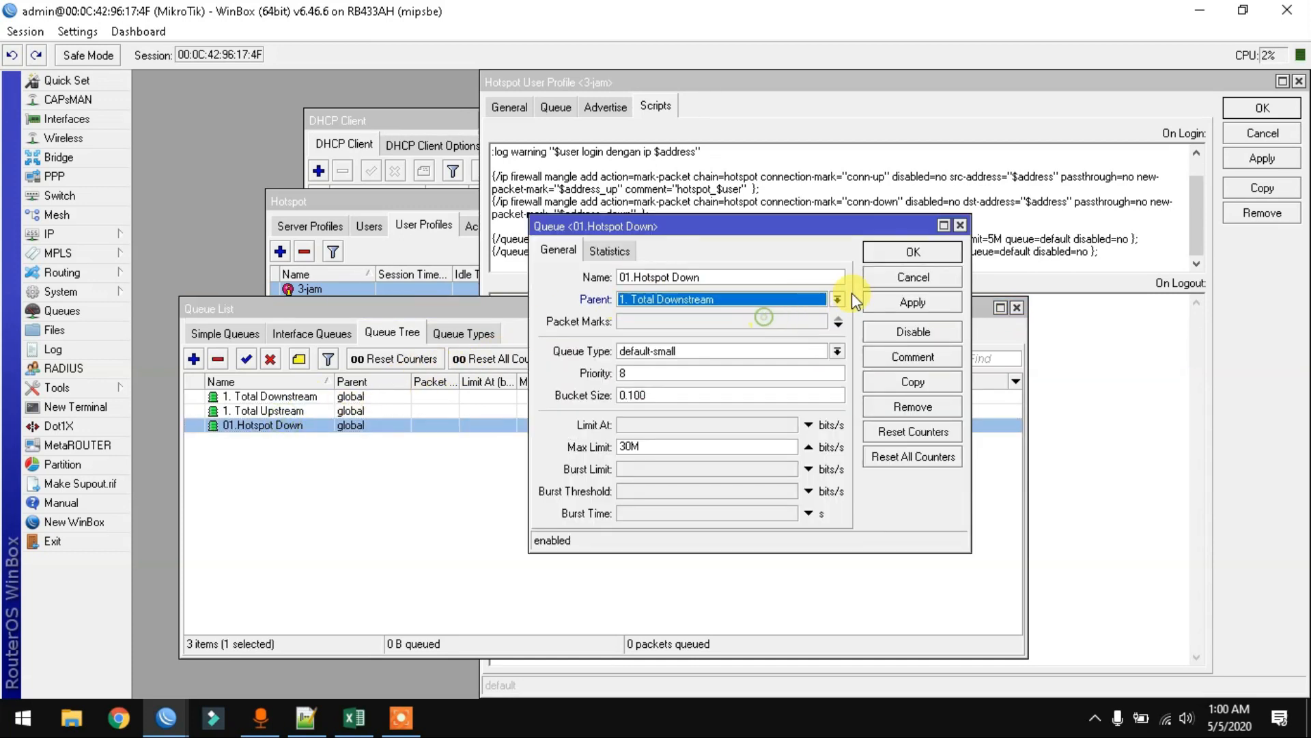
click(901, 256)
click(713, 239)
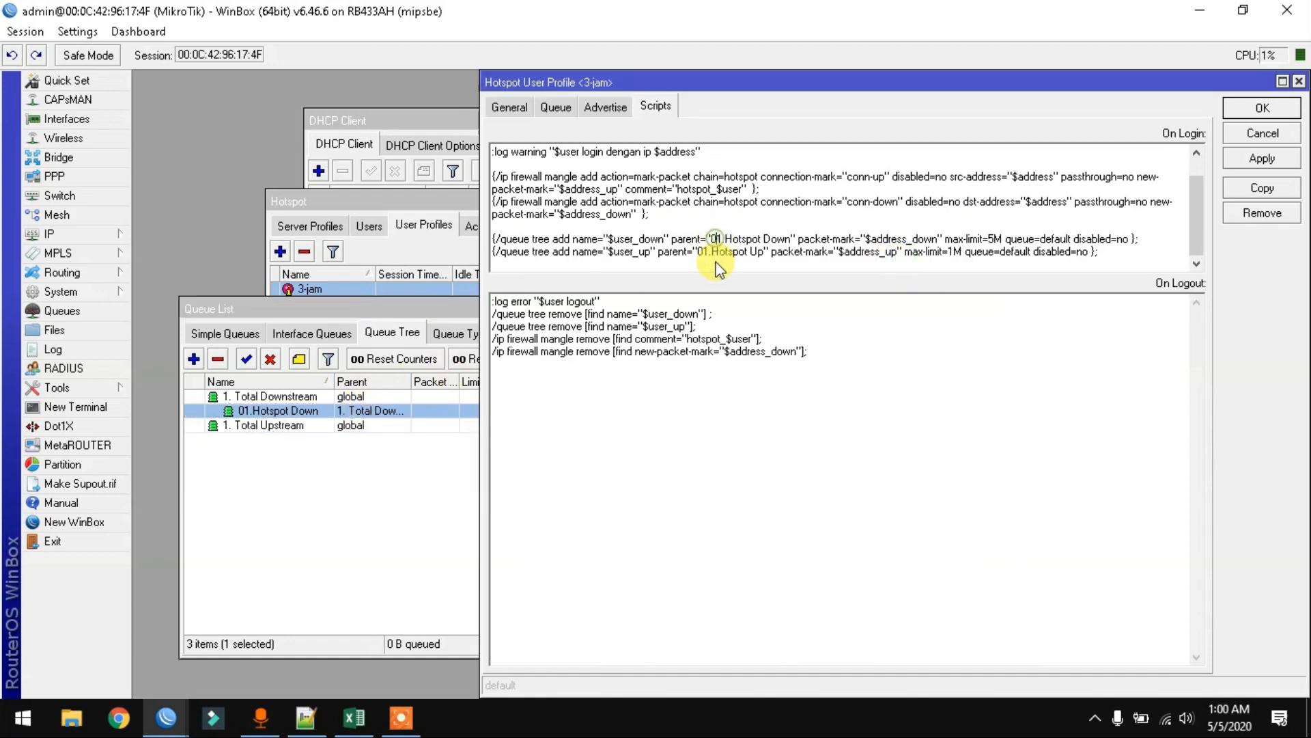
- Copy 01.Hotspot Up from the login script into a new queue's name
drag(698, 251, 763, 253)
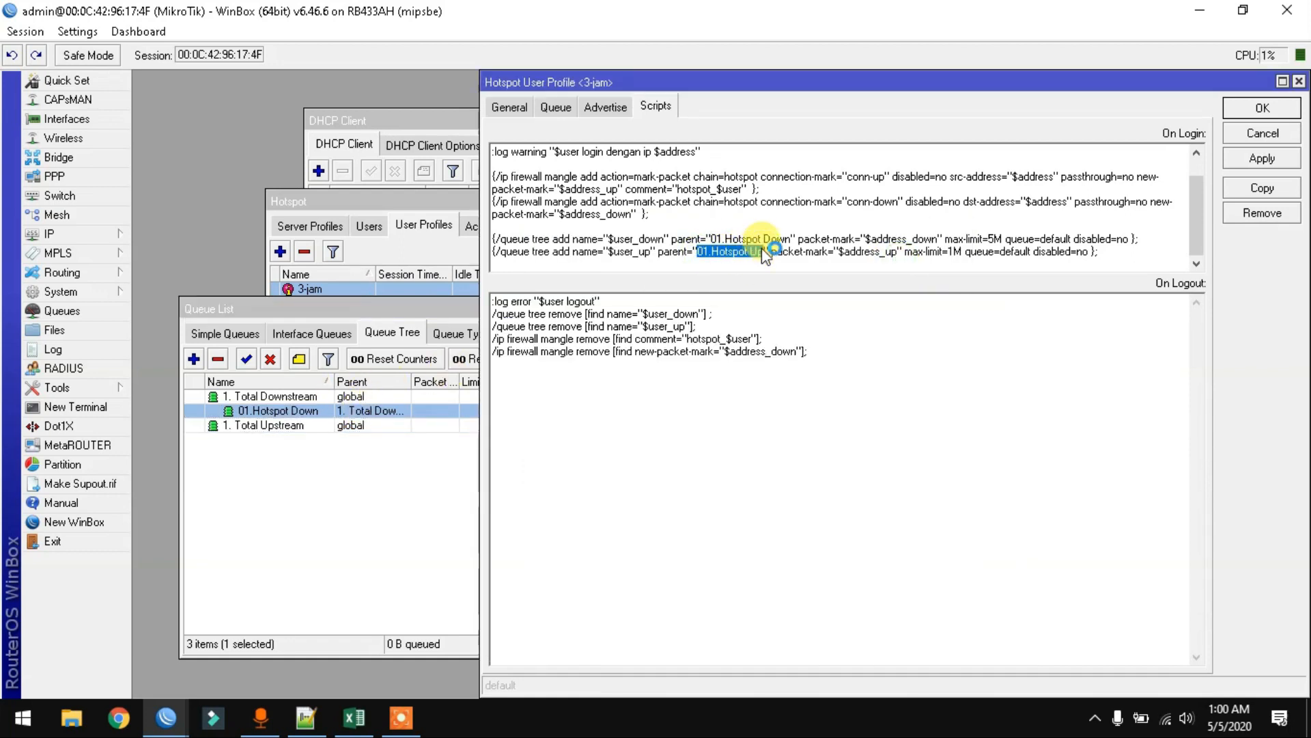
right_click(765, 254)
click(790, 312)
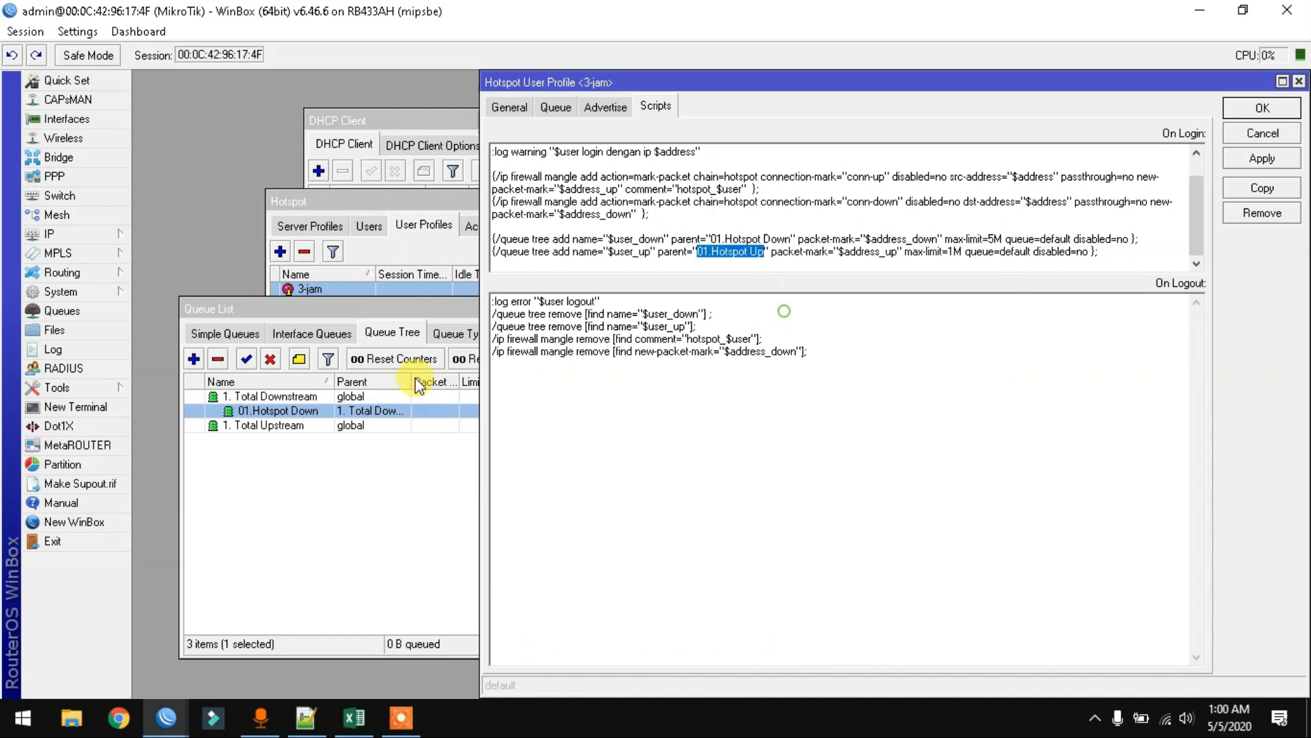
click(227, 427)
click(193, 359)
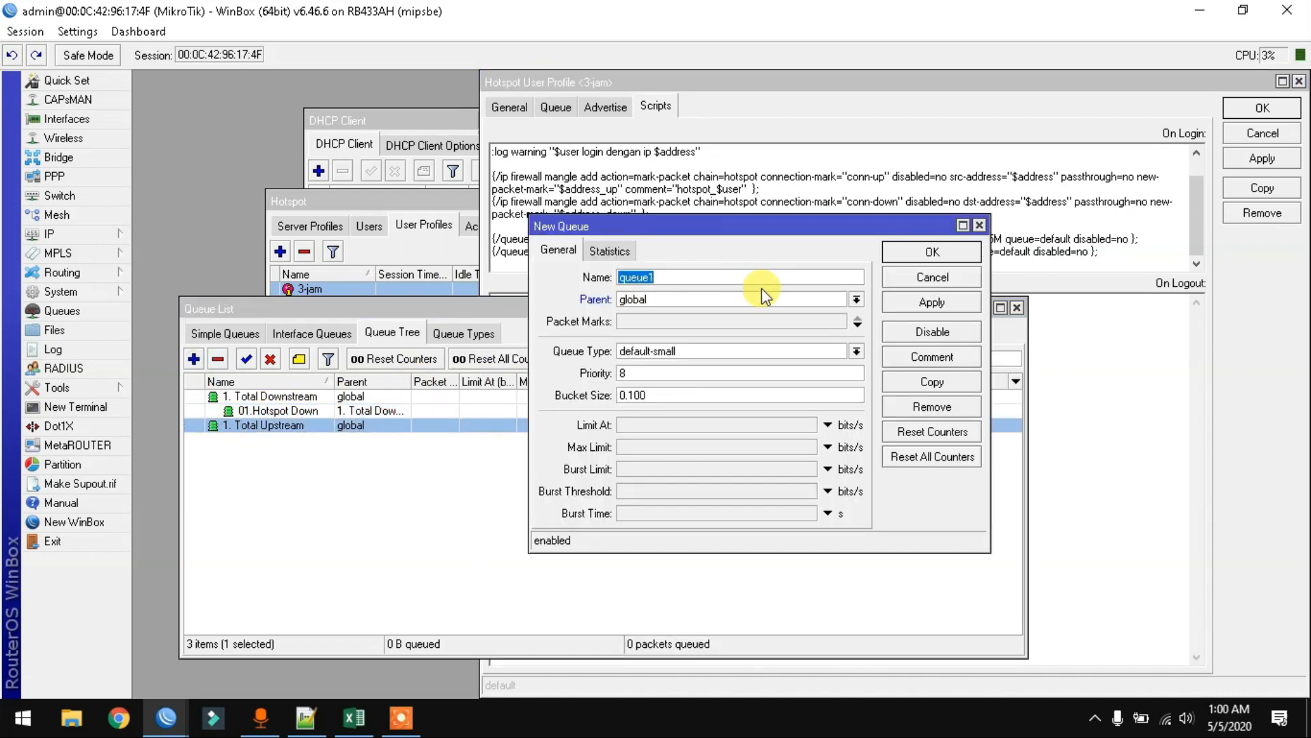
key(ctrl+v)
- Give it parent 1. Total Upstream and a 5M max limit, then close the 3-jam profile
click(857, 299)
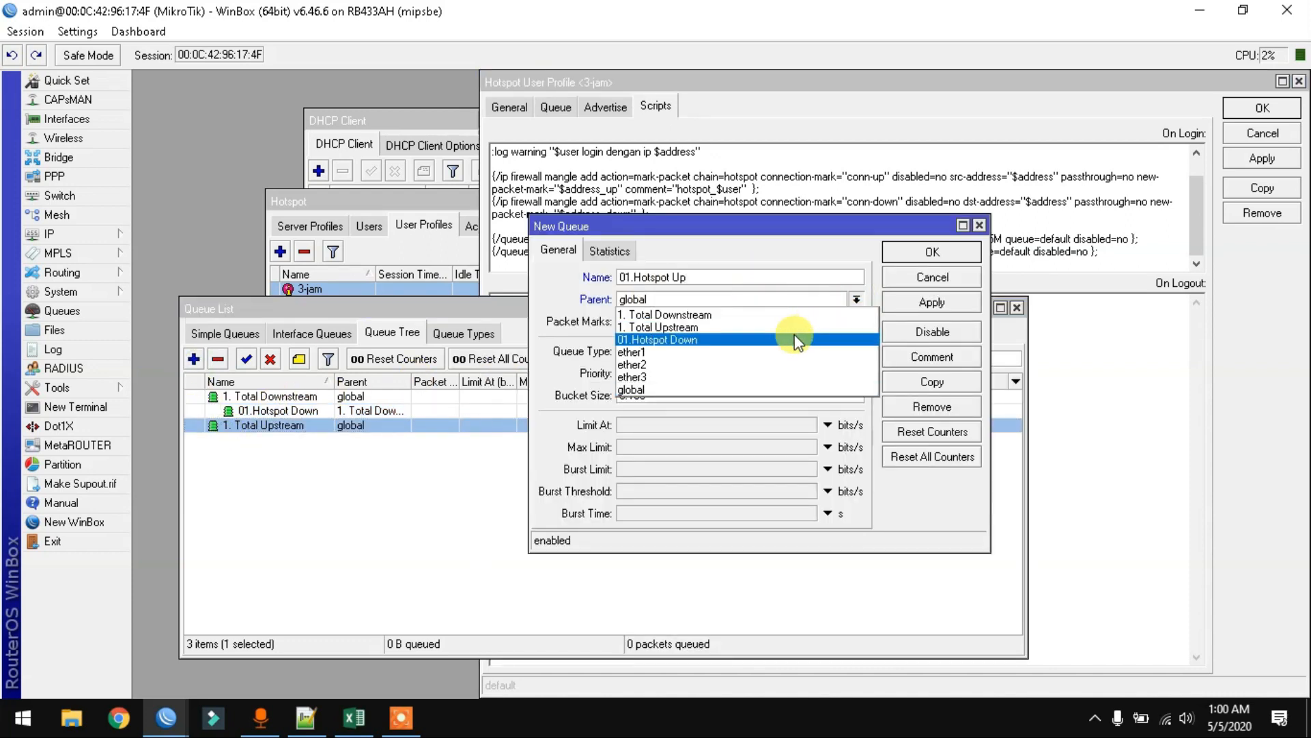
click(792, 327)
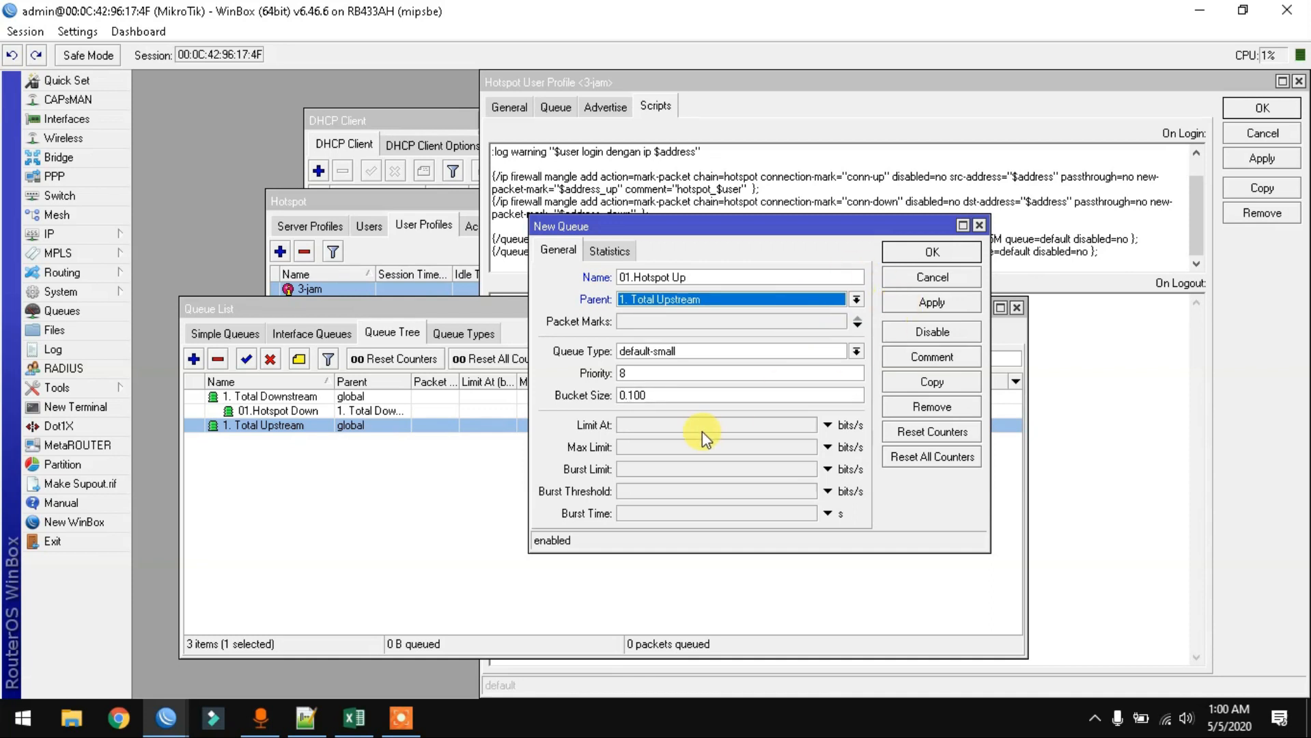
click(686, 441)
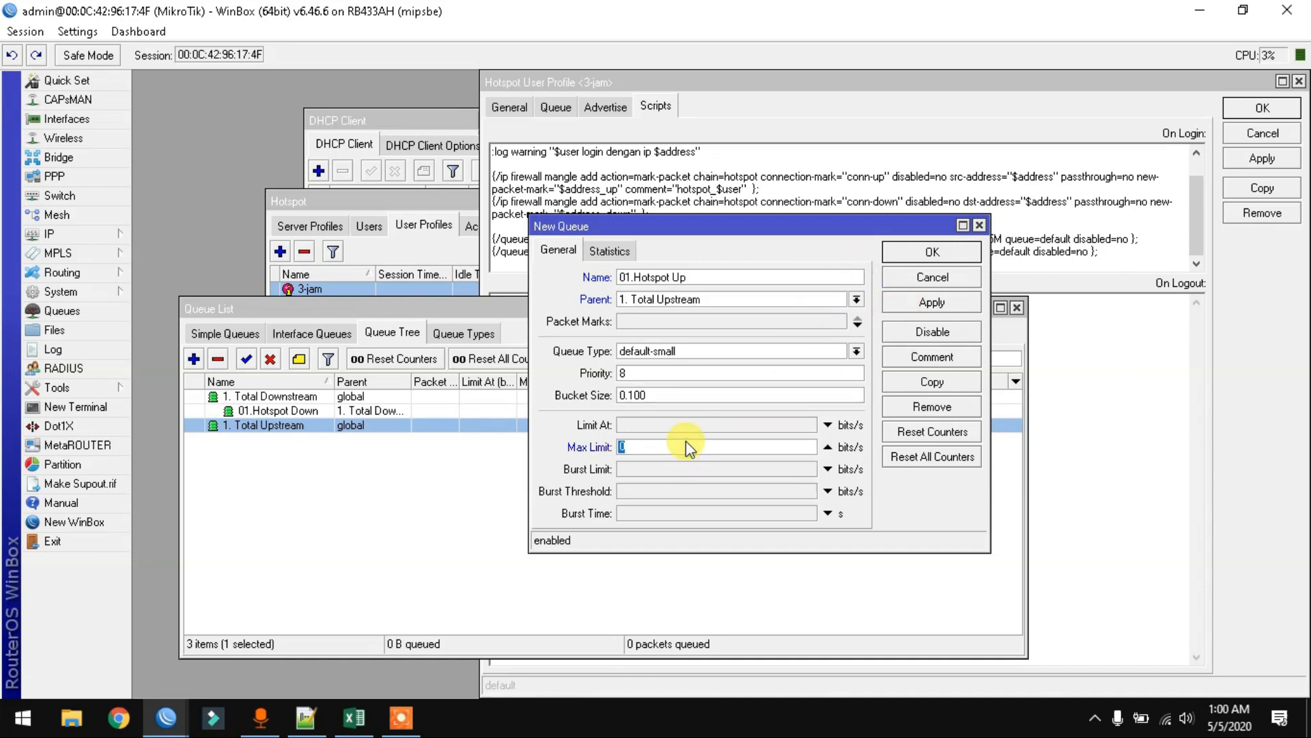
text(5M)
click(935, 301)
click(954, 254)
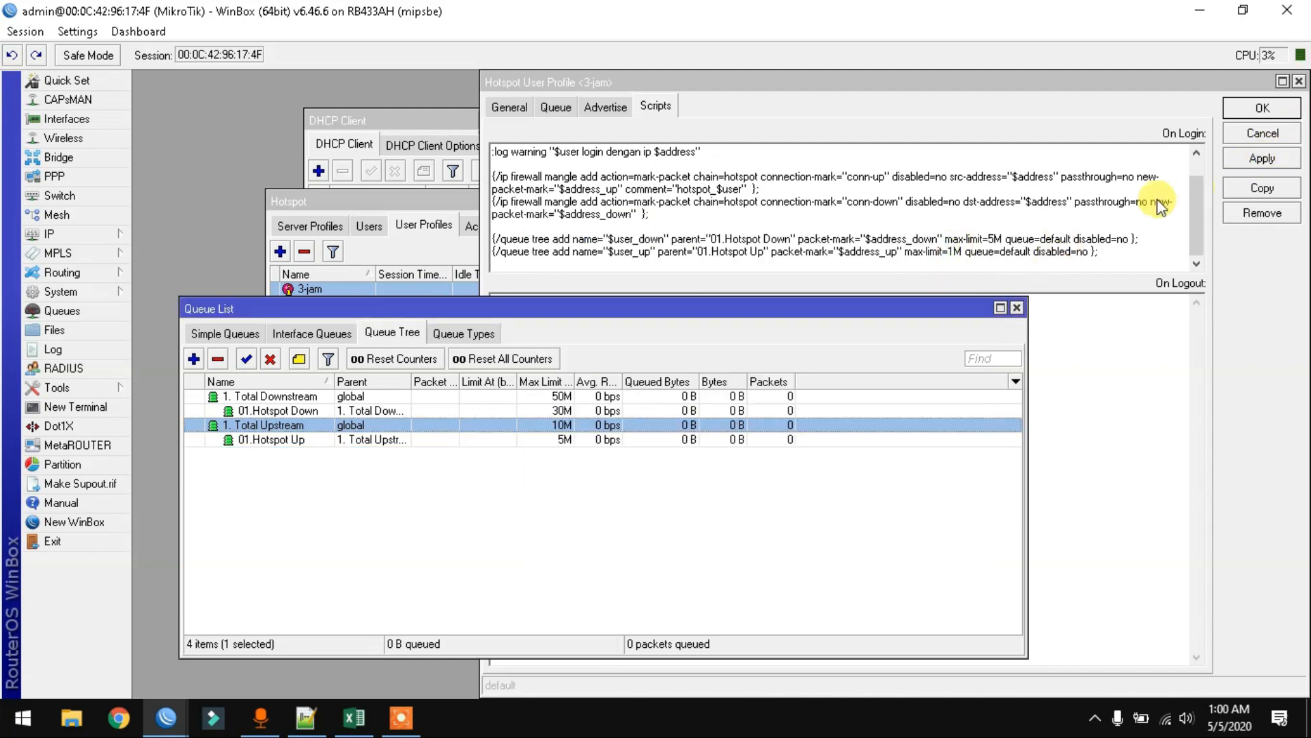
click(1117, 209)
click(1262, 108)
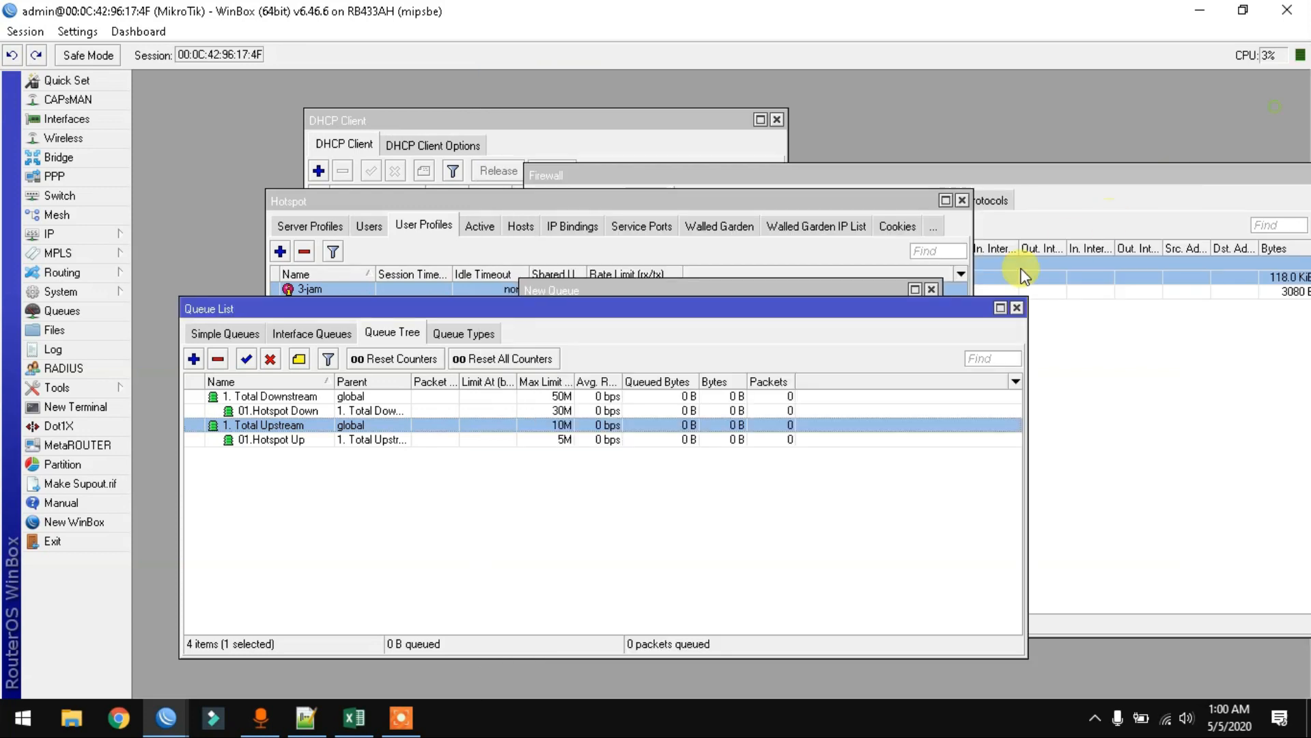
- Close the leftover queue form and show the Hotspot Users list
click(931, 289)
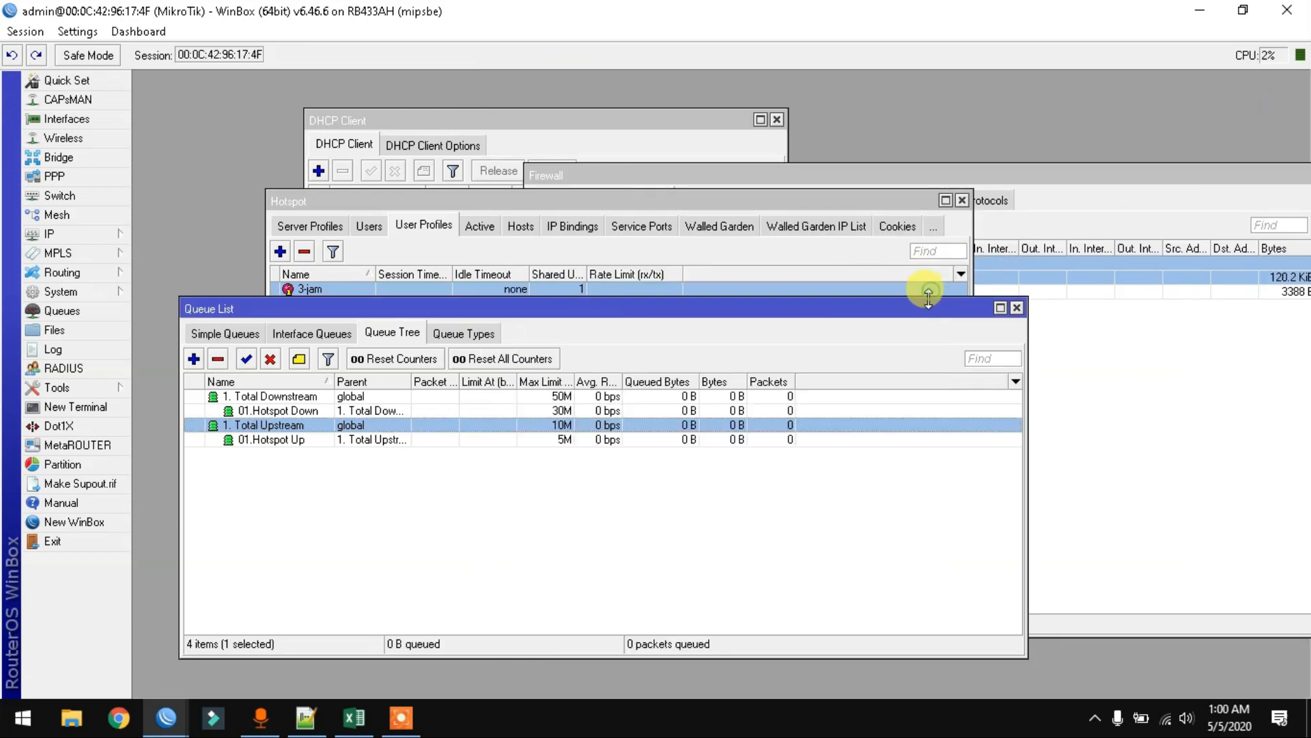
drag(767, 308, 767, 225)
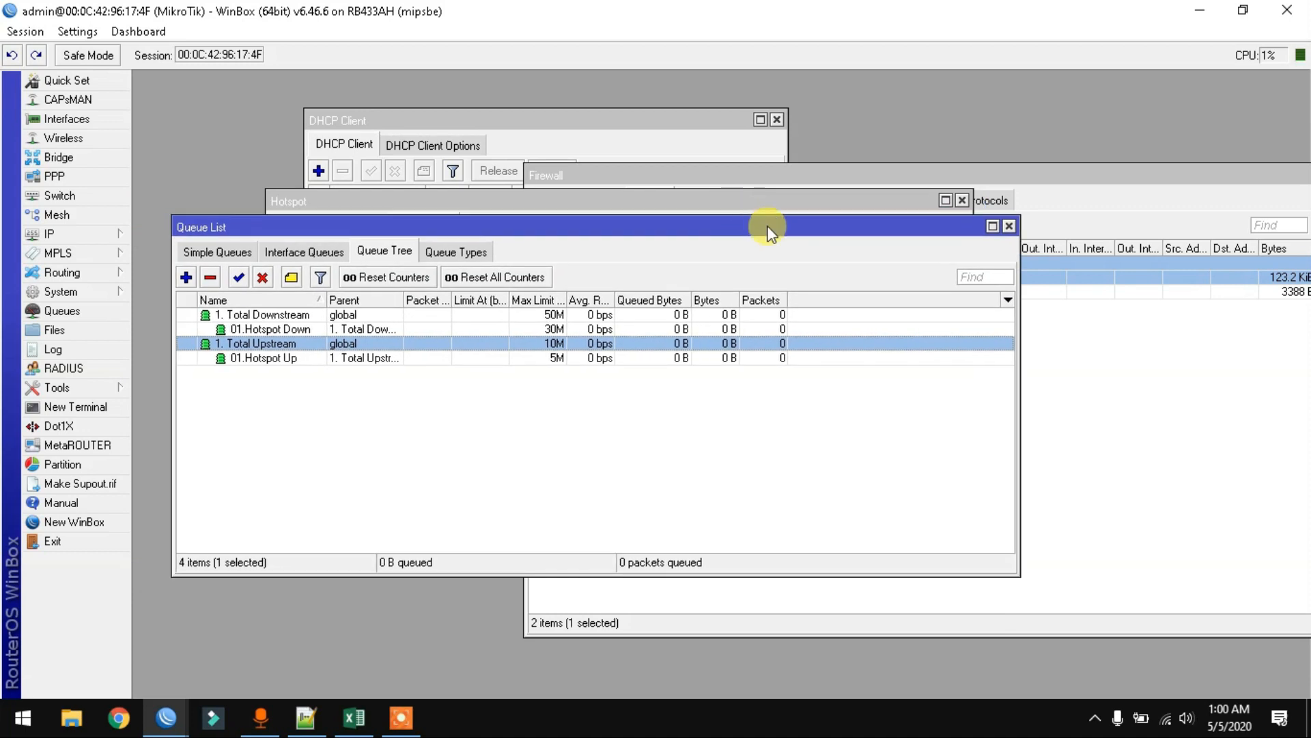
click(447, 203)
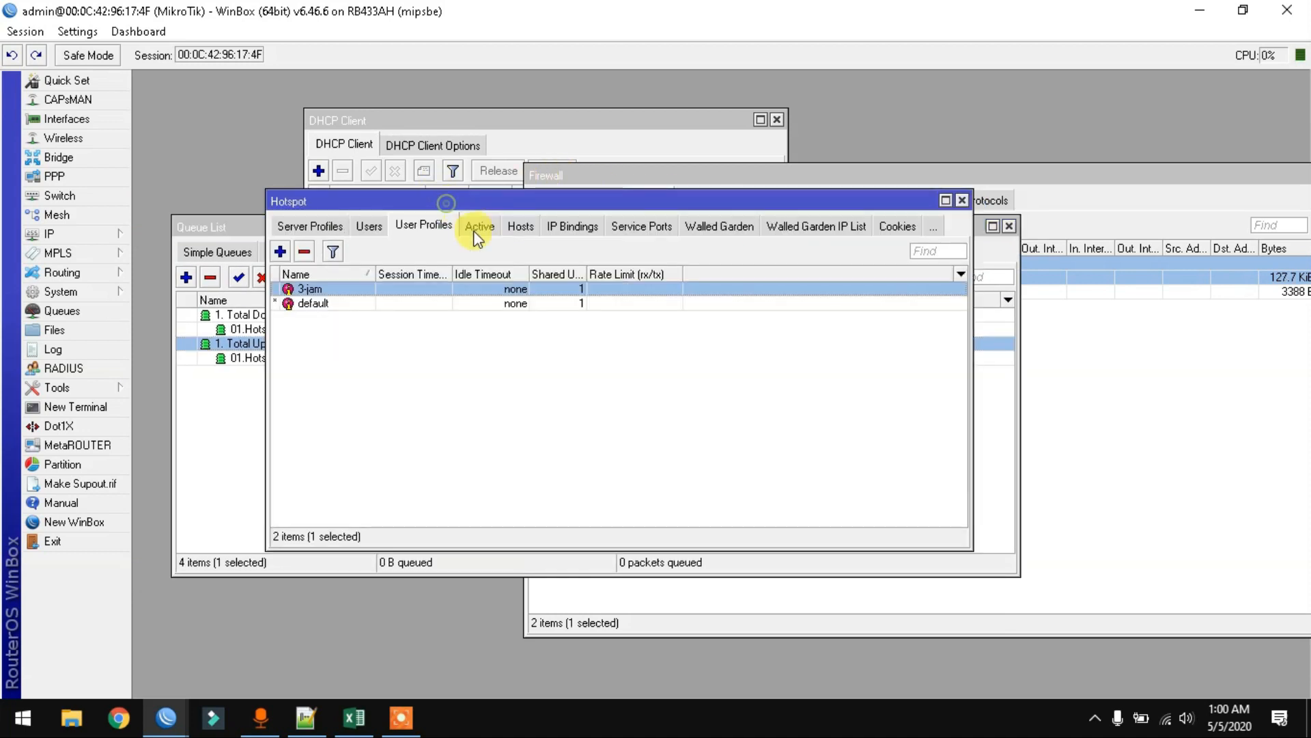
click(370, 226)
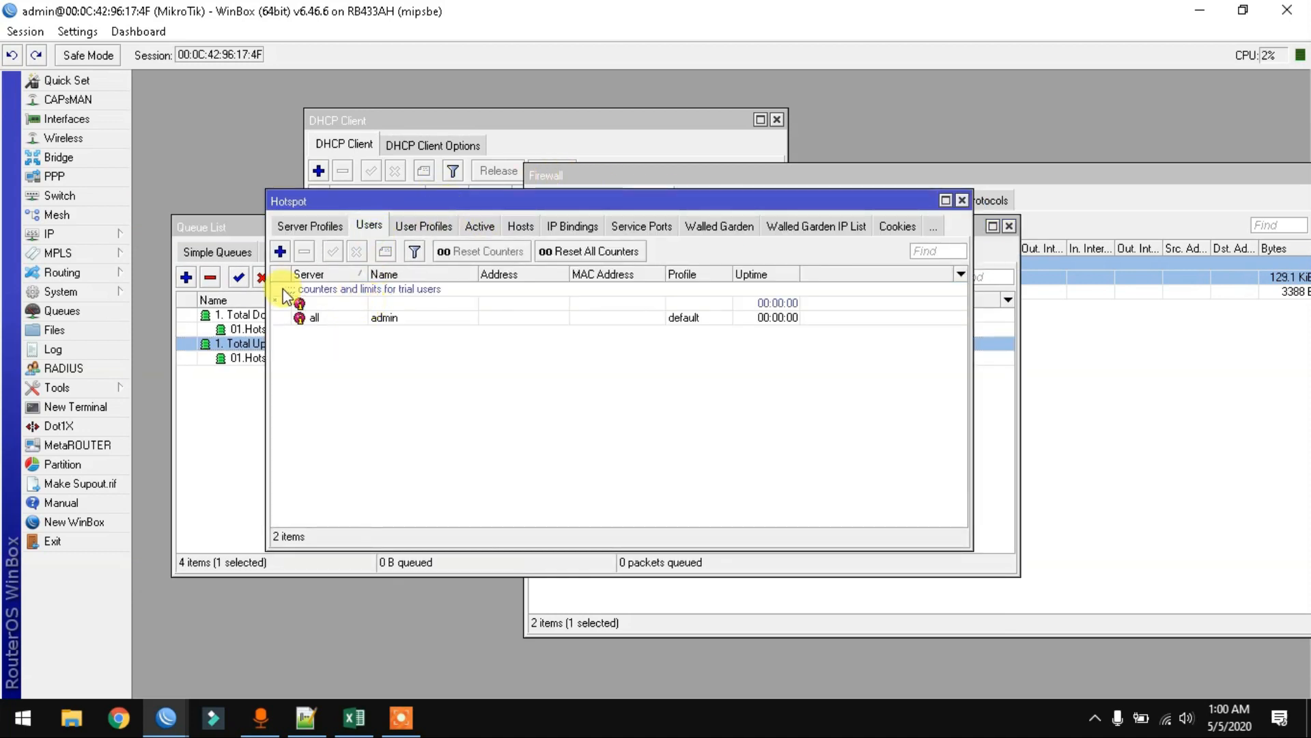
click(479, 226)
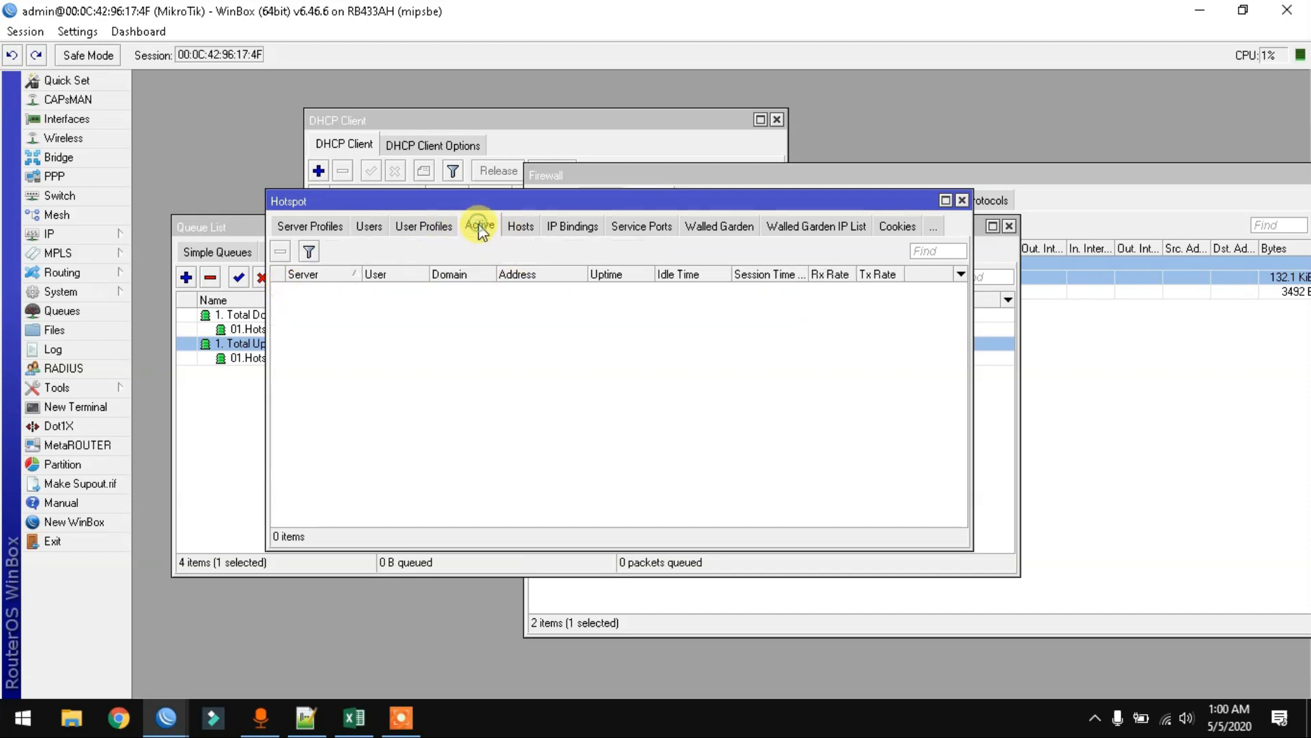
click(414, 226)
click(370, 227)
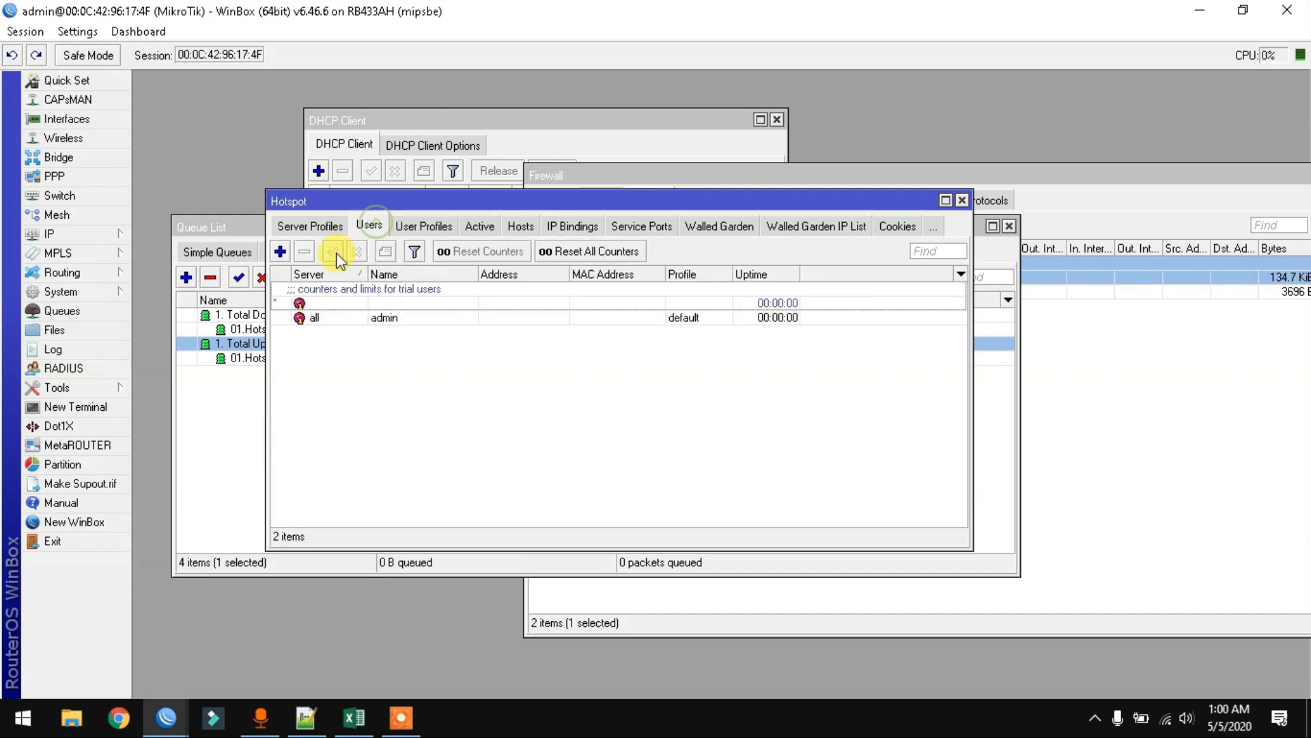
- Add hotspot user 1 with a password and the 3-jam profile
click(282, 252)
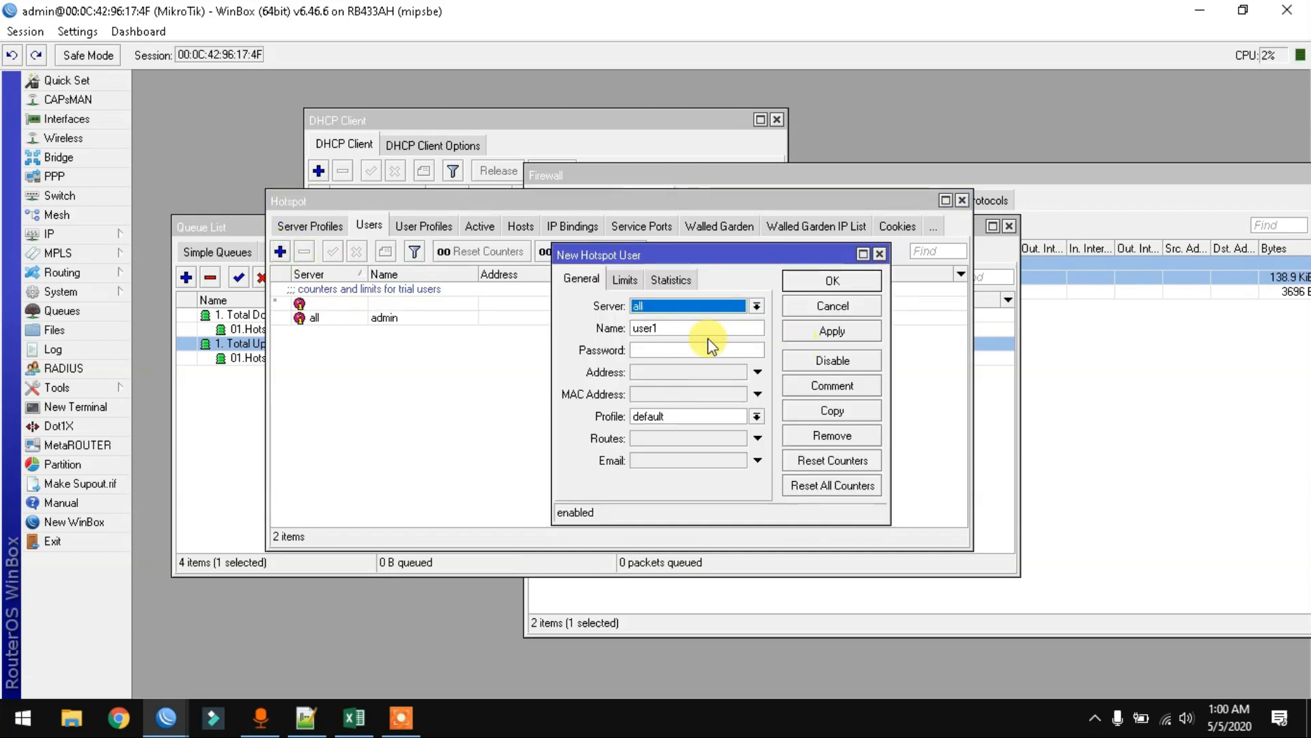
key(Tab)
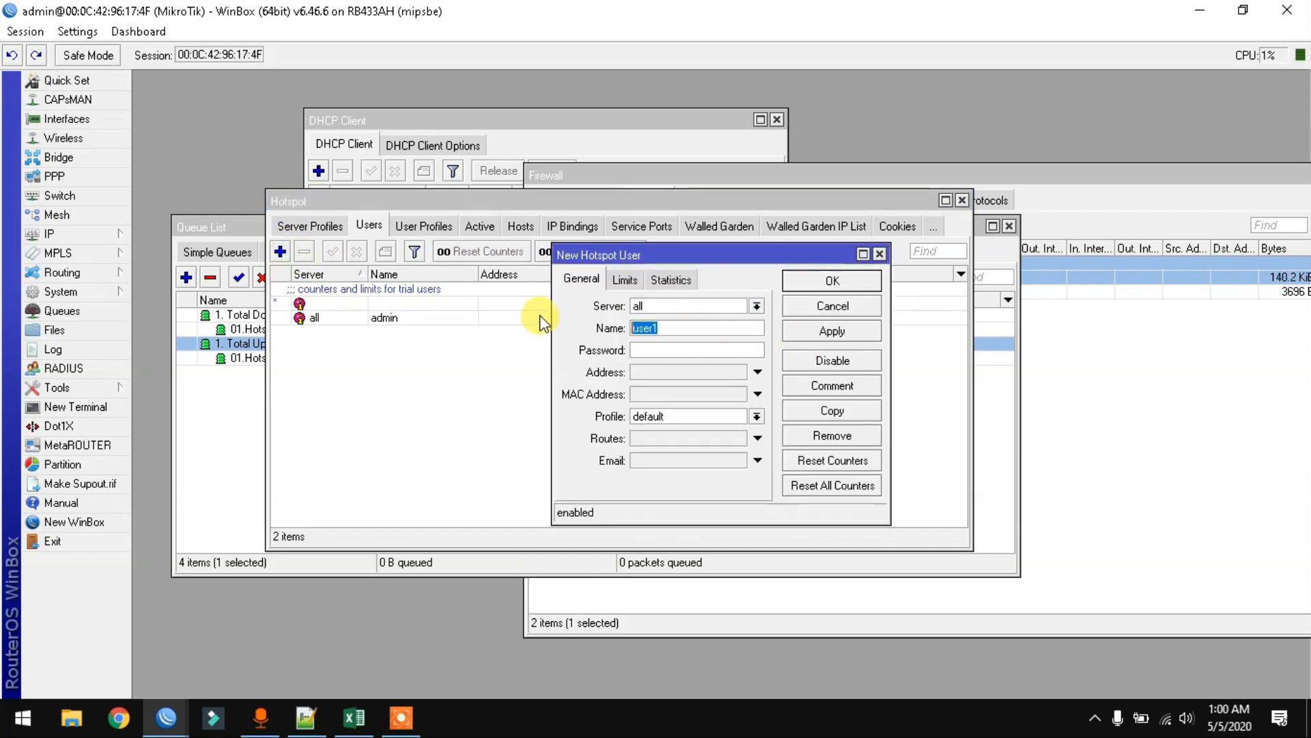
text(1)
click(675, 349)
text(1)
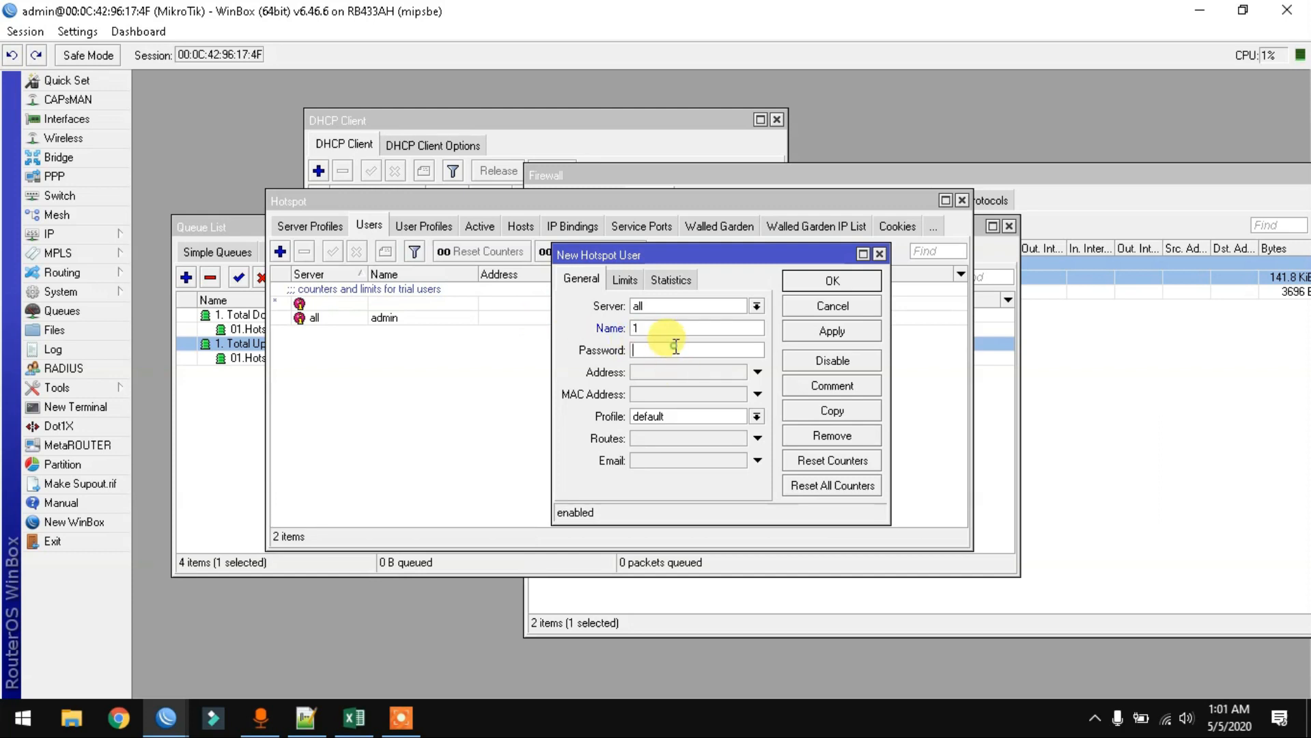
click(722, 419)
click(712, 430)
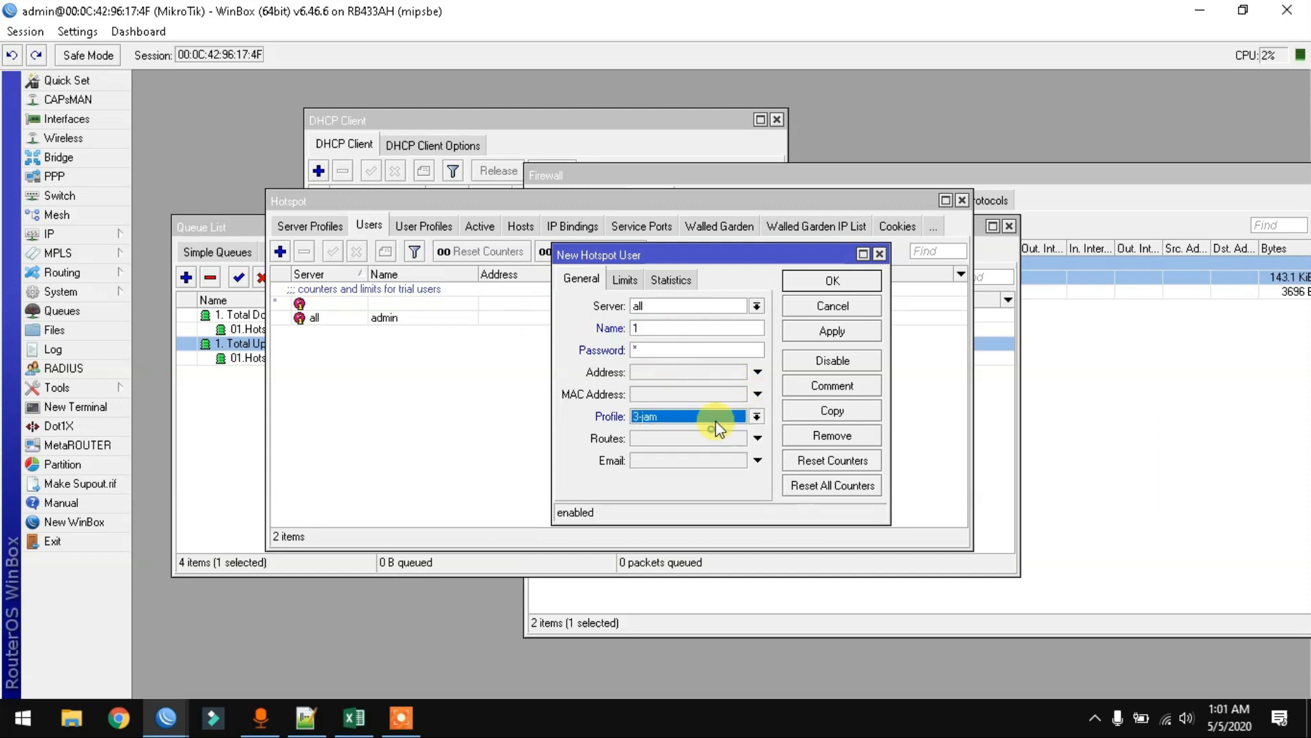
click(823, 339)
click(832, 287)
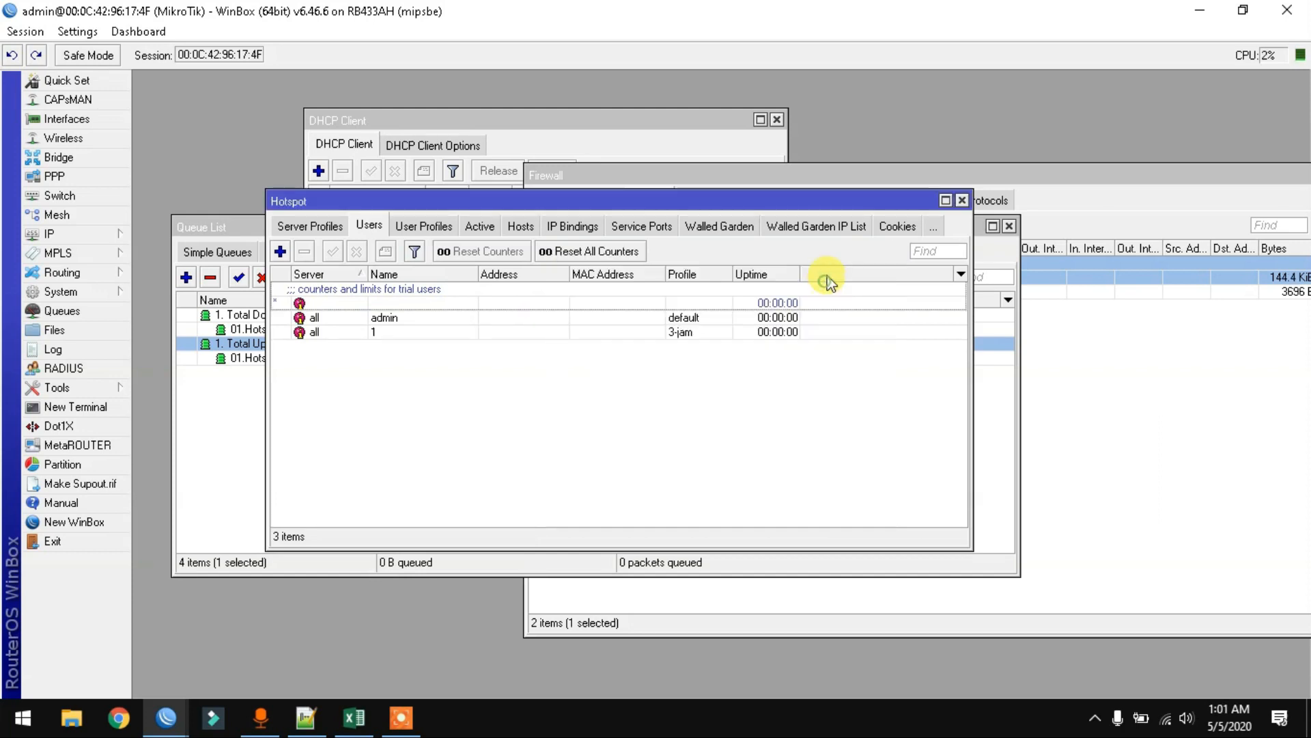
- Check the Active sessions, then return to the User Profiles list
click(427, 226)
click(478, 225)
click(450, 232)
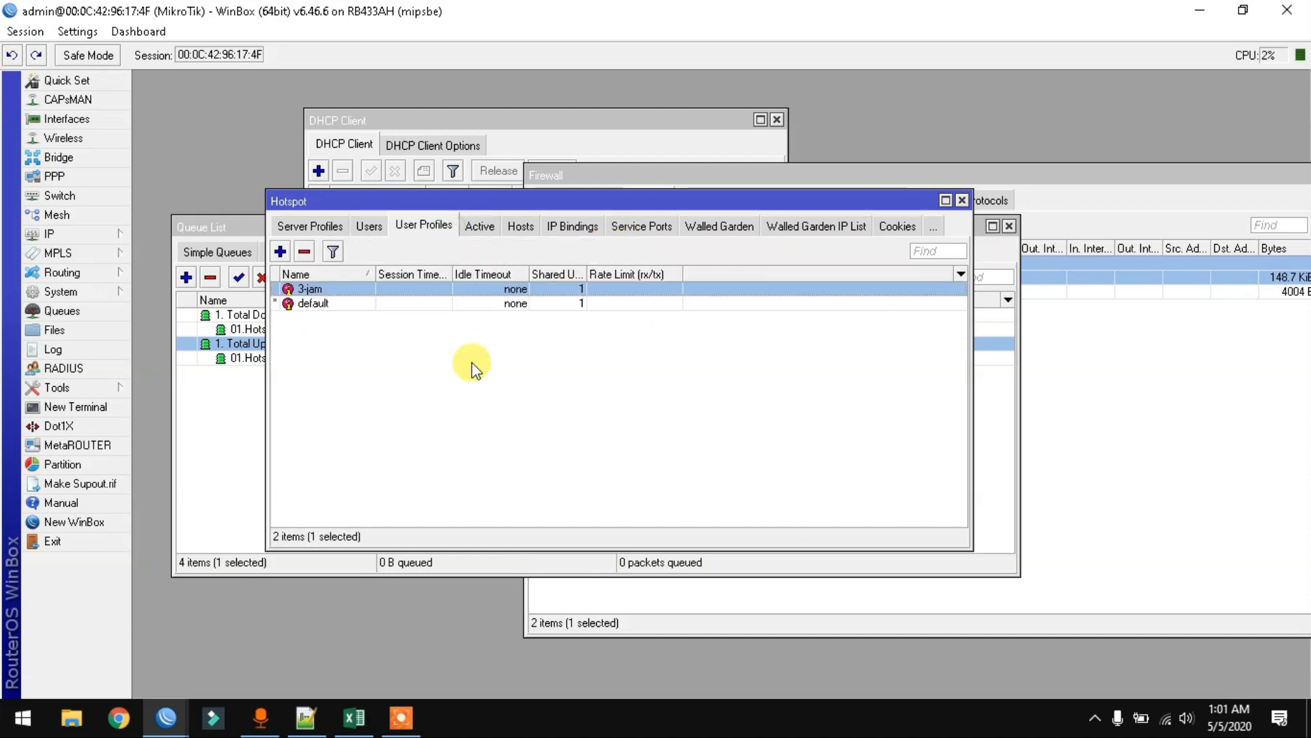
- Review the 3-jam profile's General and Scripts tabs, close it, and show the Users list
double_click(445, 289)
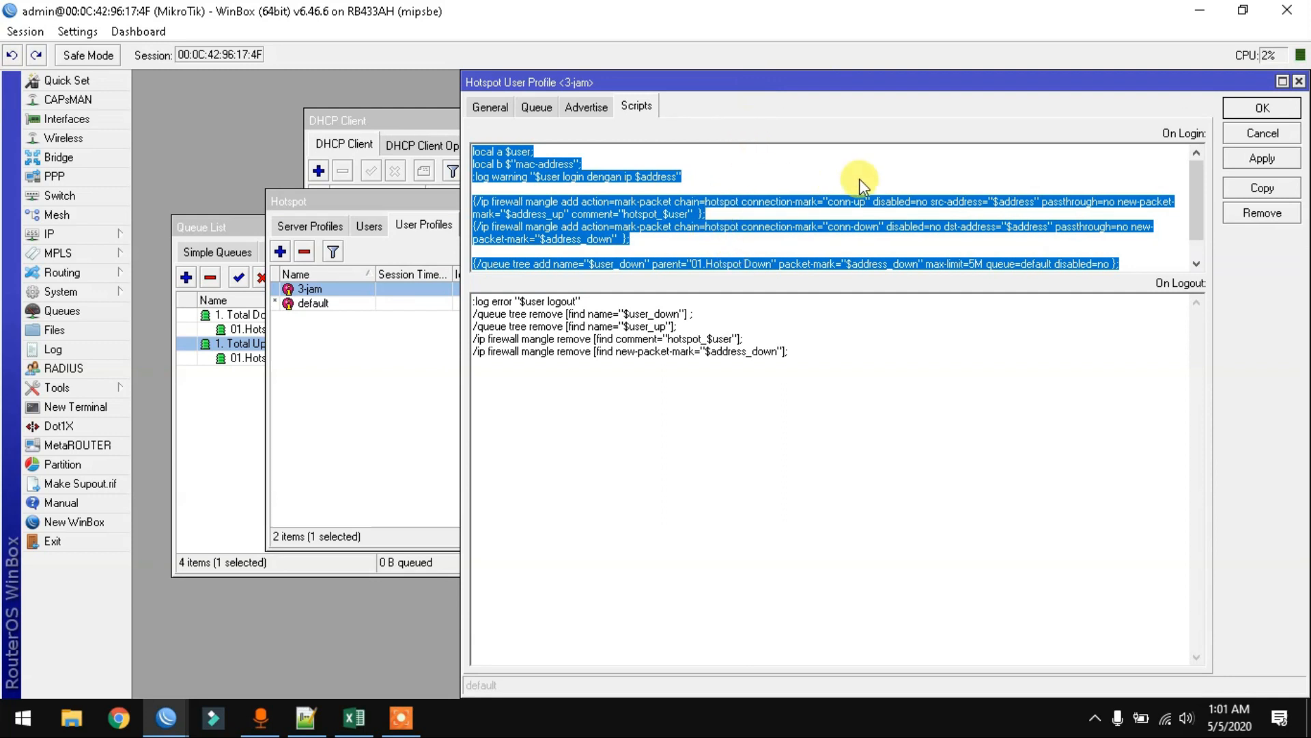
click(489, 106)
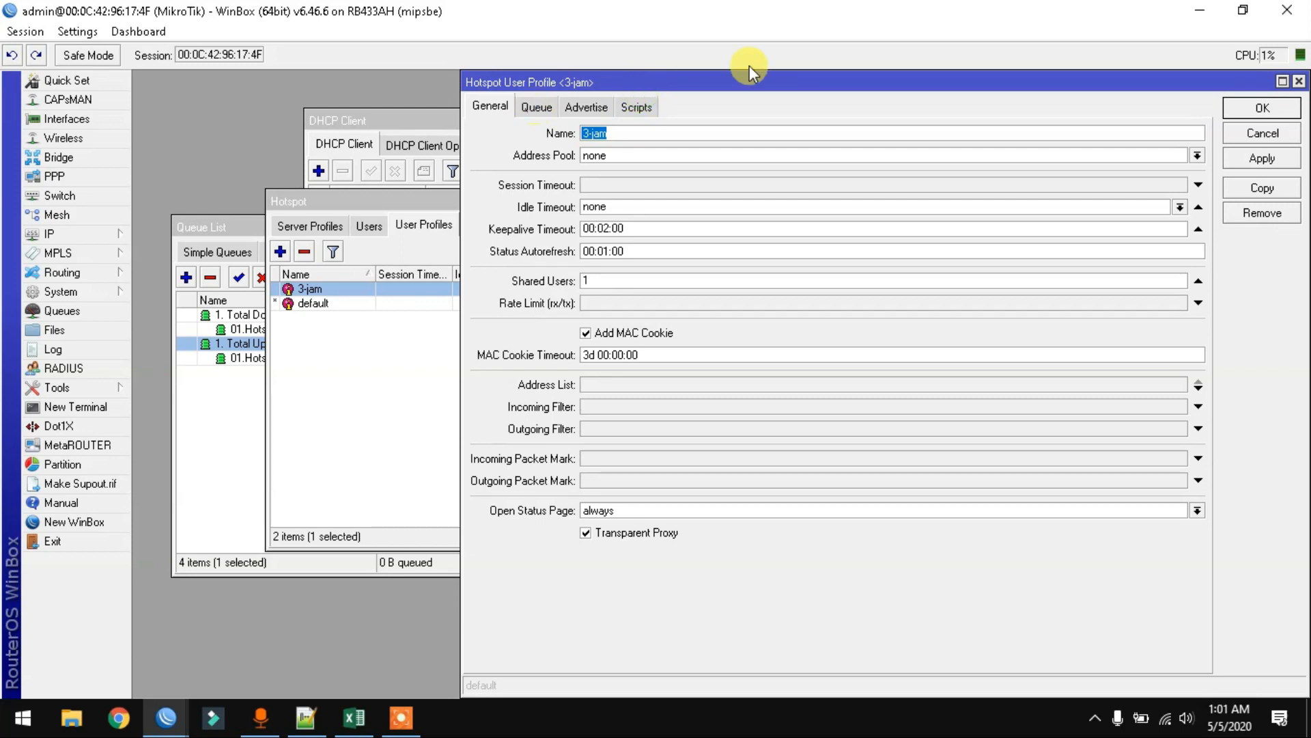
click(633, 104)
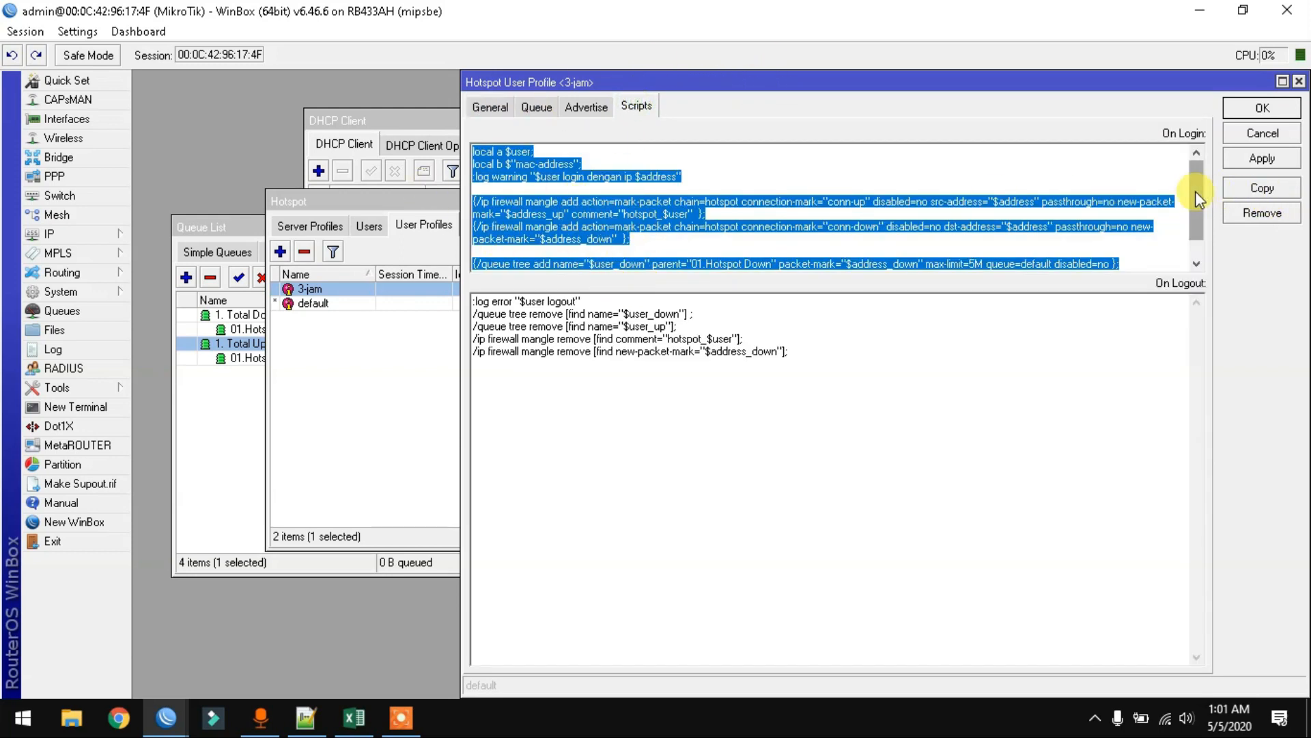
click(1263, 109)
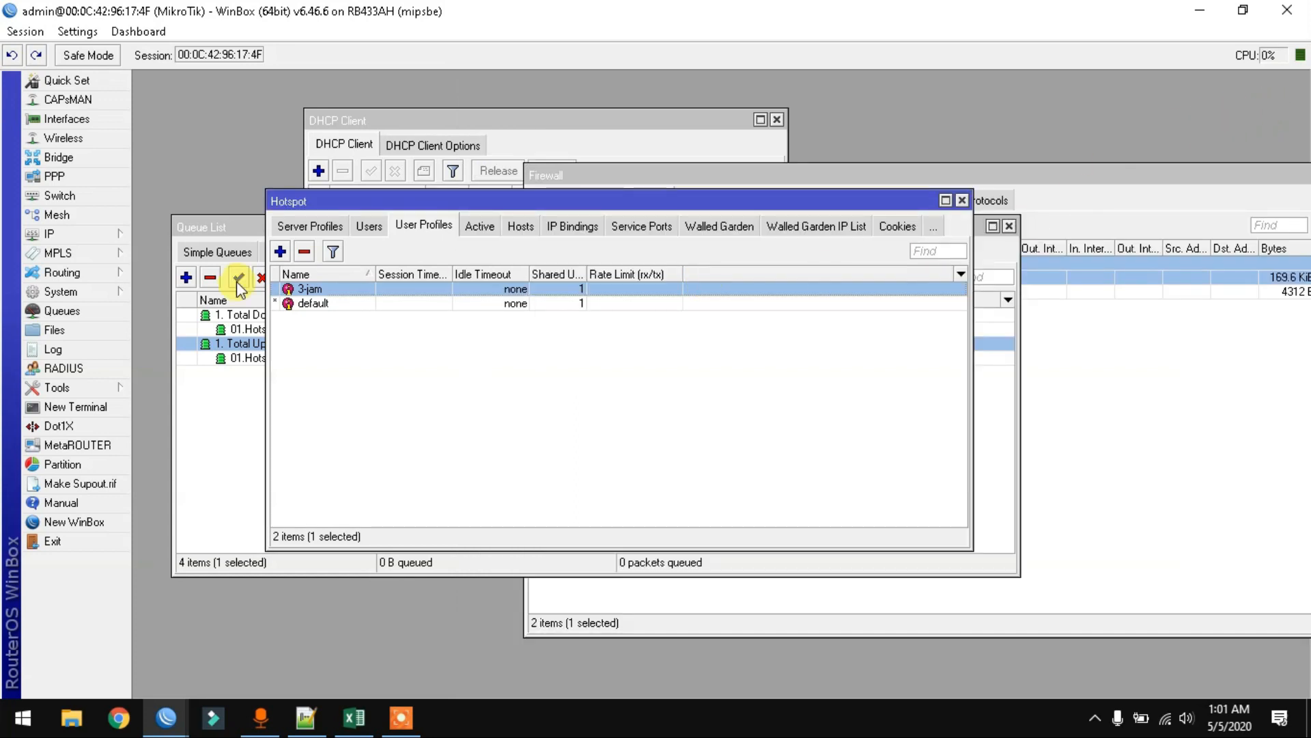
click(371, 225)
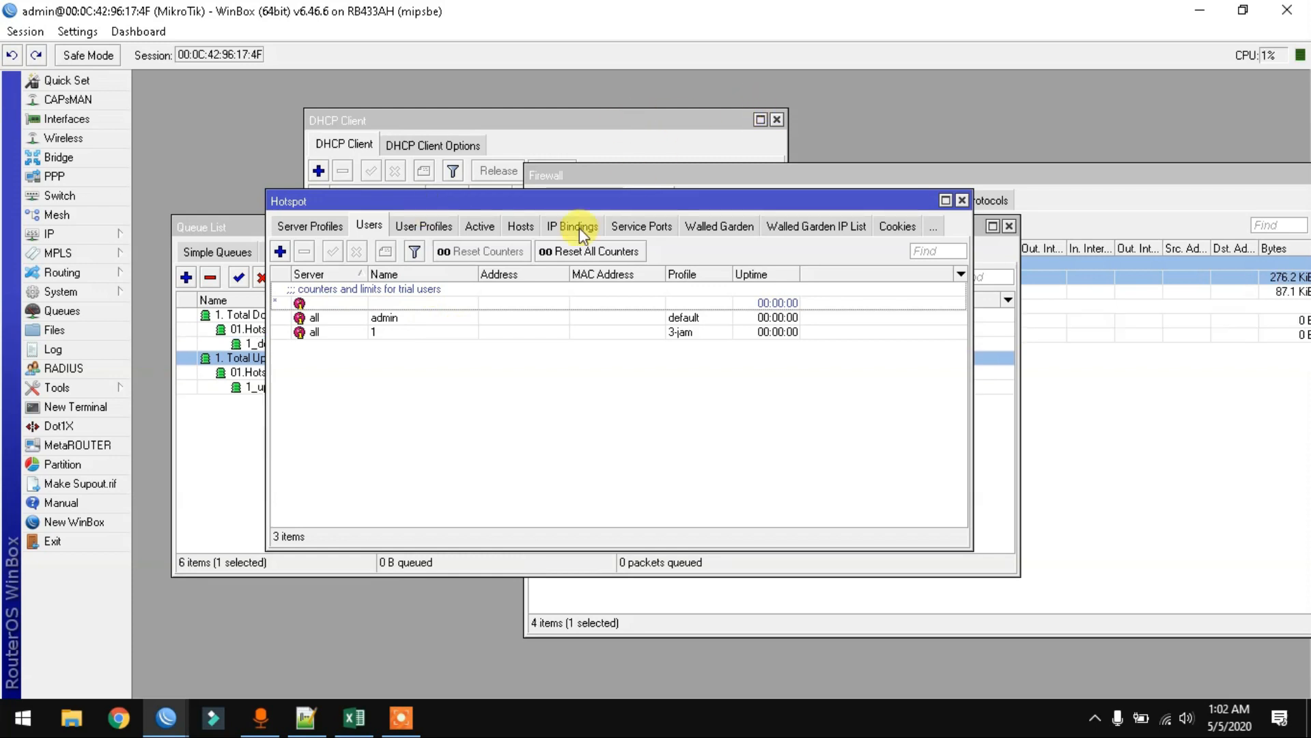
- Widen the Queue Tree's Packet Marks column, then bring forward and move the Mangle rules
click(207, 226)
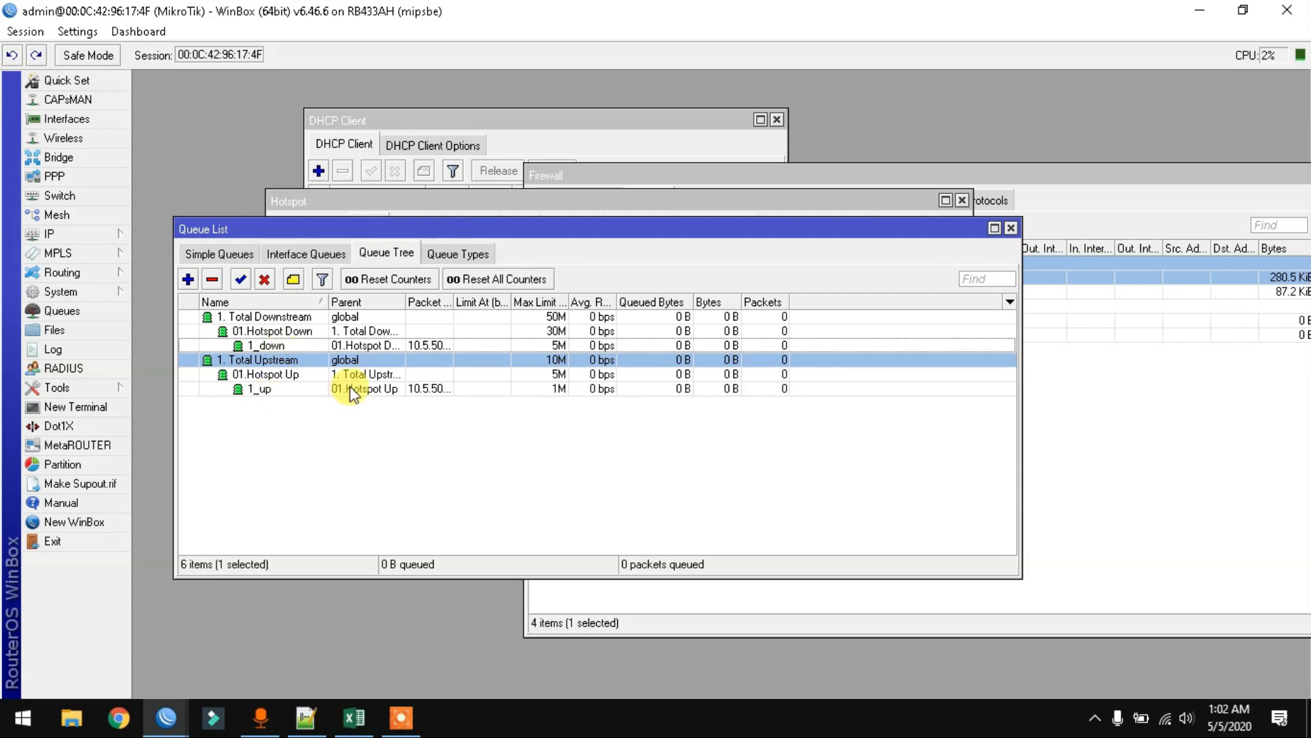
drag(453, 301, 520, 301)
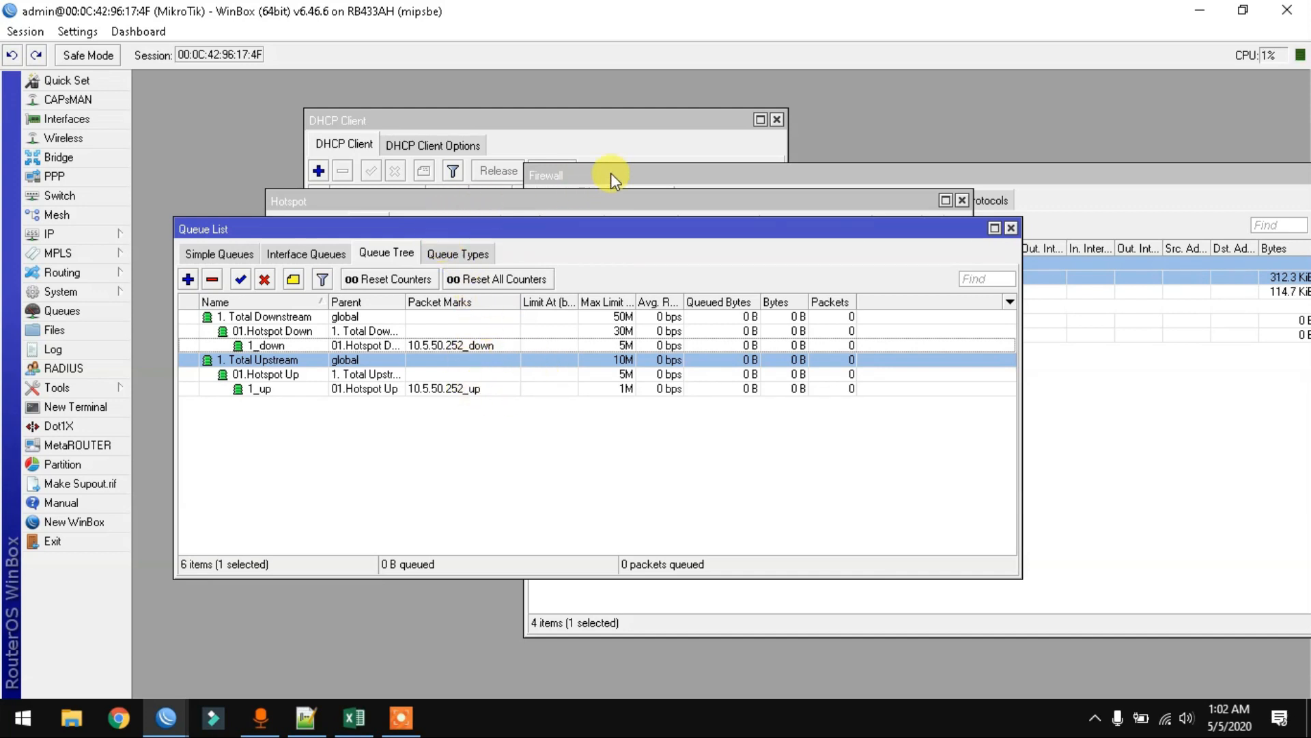
click(633, 175)
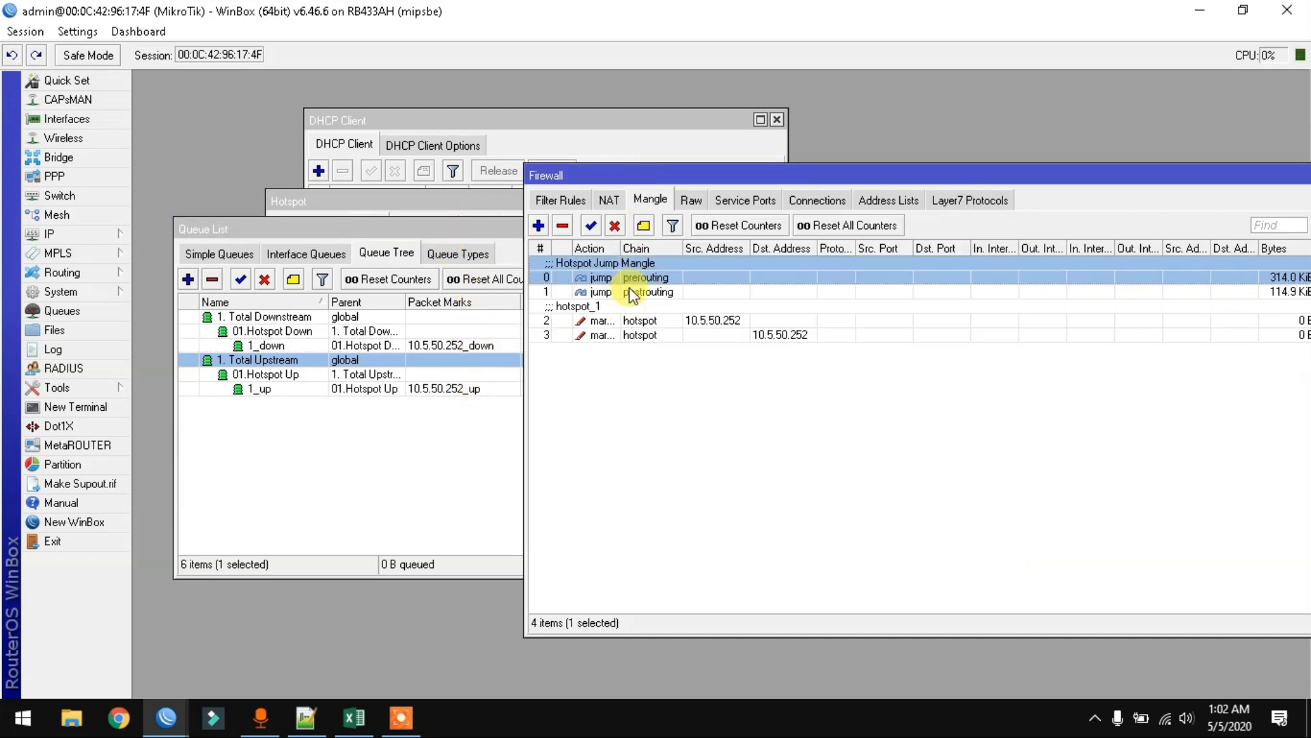
drag(637, 179, 504, 138)
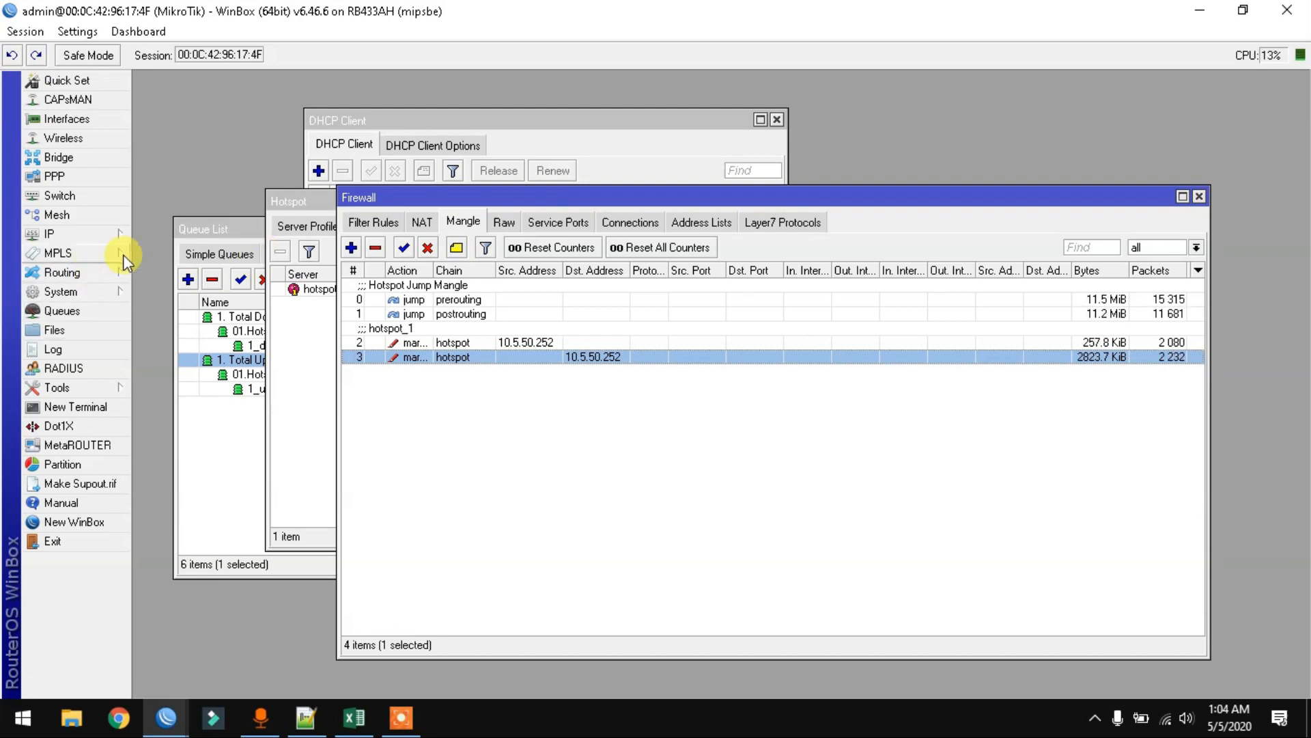
- Read the 1_down/1_up rates via Avg. Rate, check mangle counters, then view Hotspot Active users
click(210, 227)
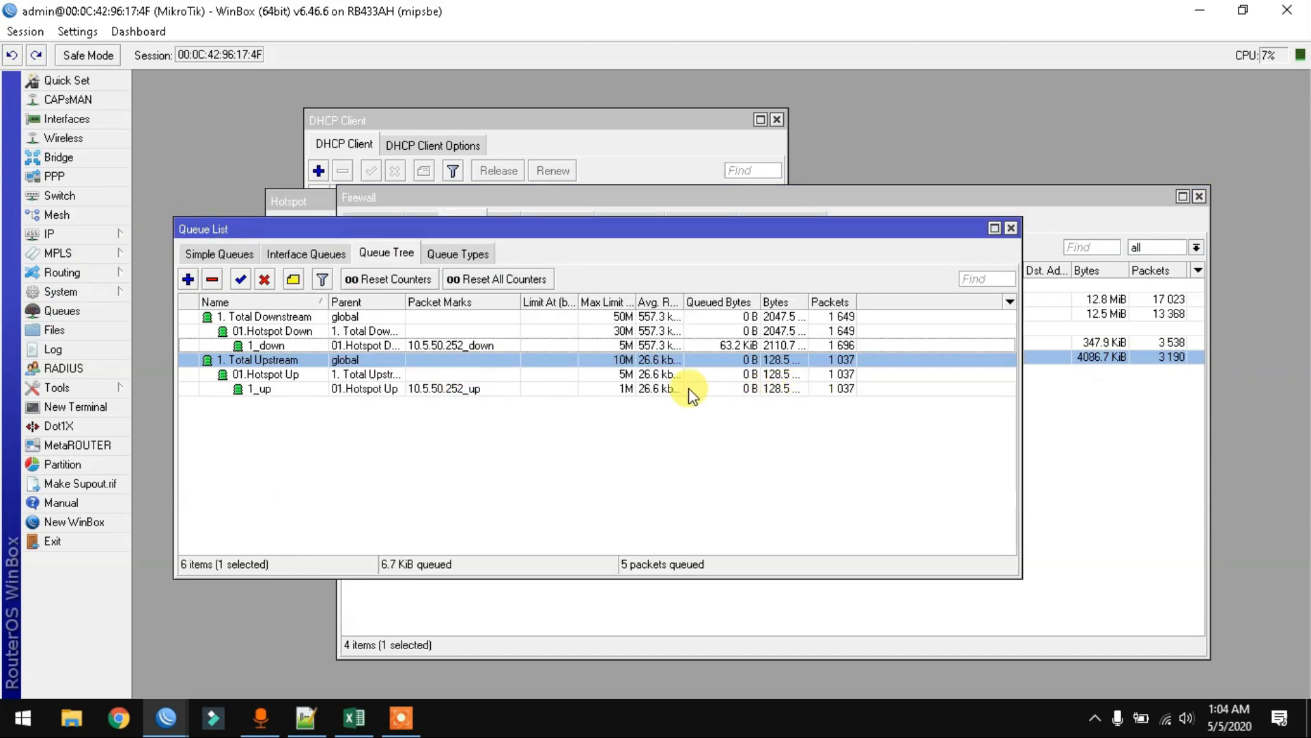
drag(678, 301, 721, 301)
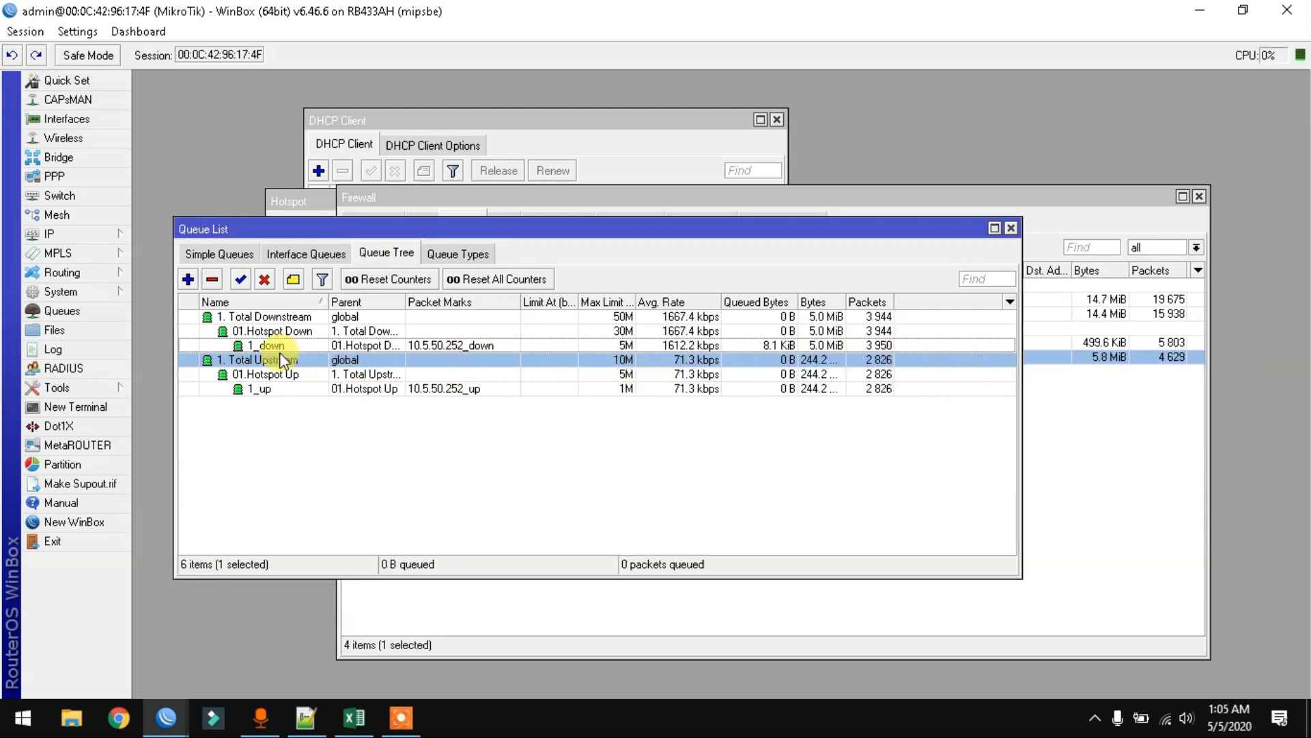
click(1077, 459)
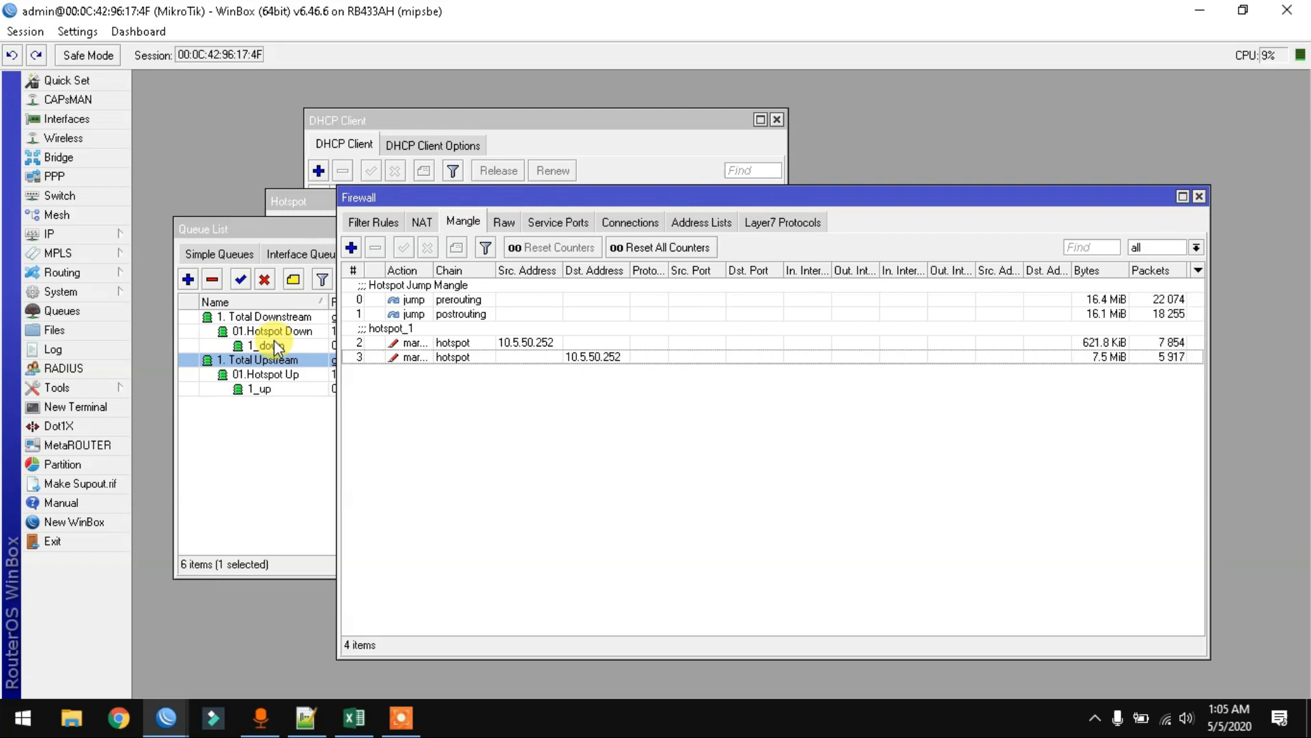
drag(423, 199, 410, 254)
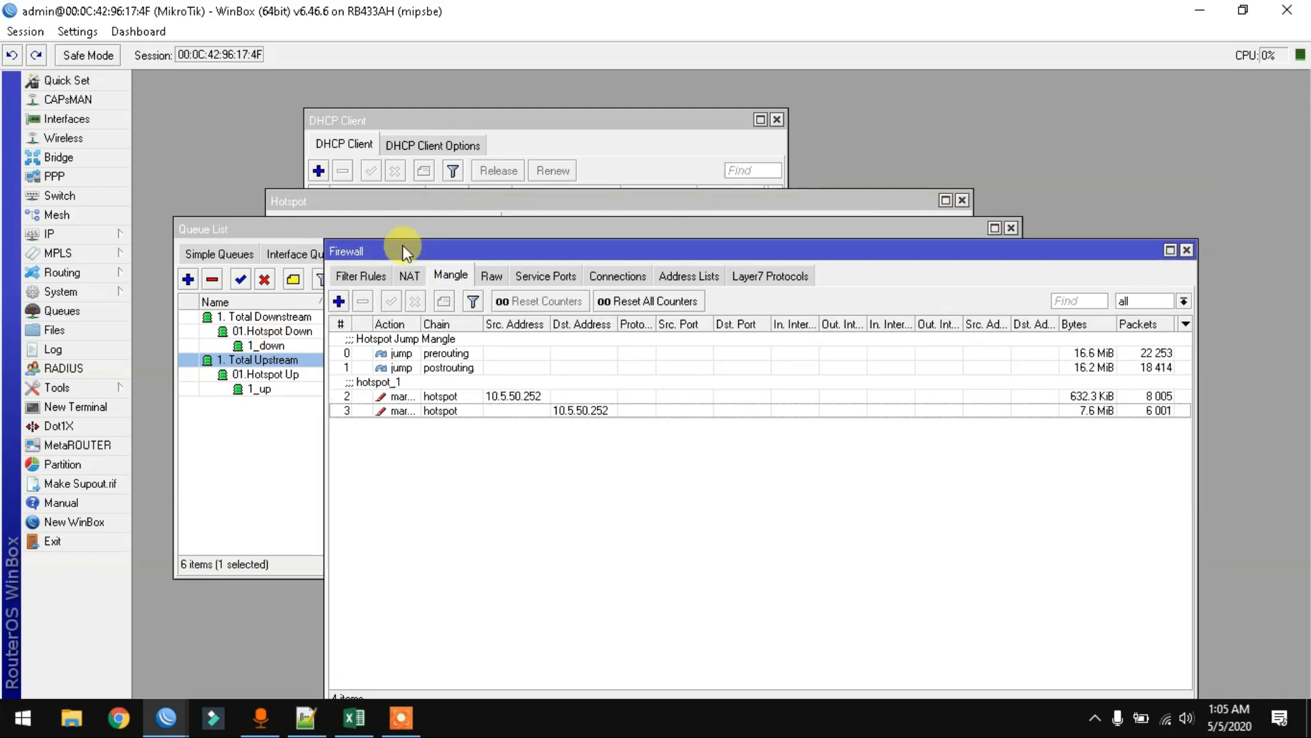
click(392, 199)
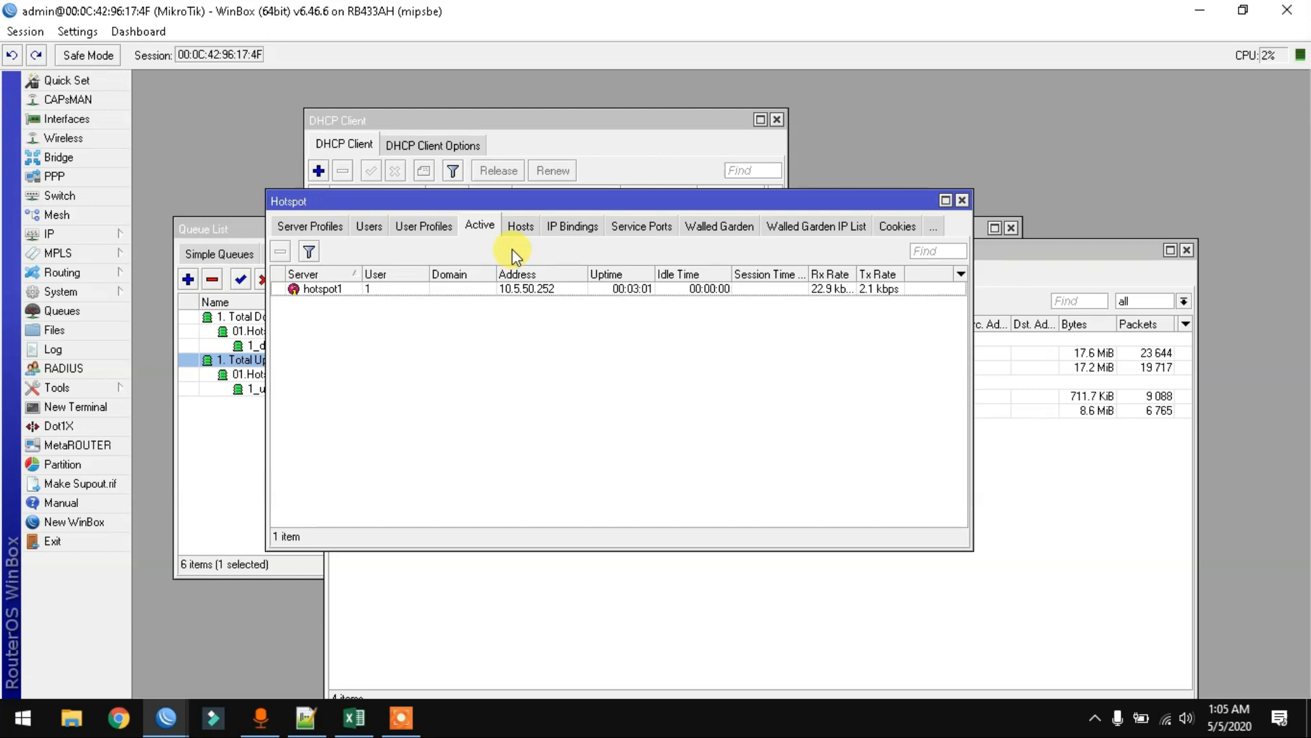
- Switch the Hotspot window to User Profiles and open the IP menu
click(437, 225)
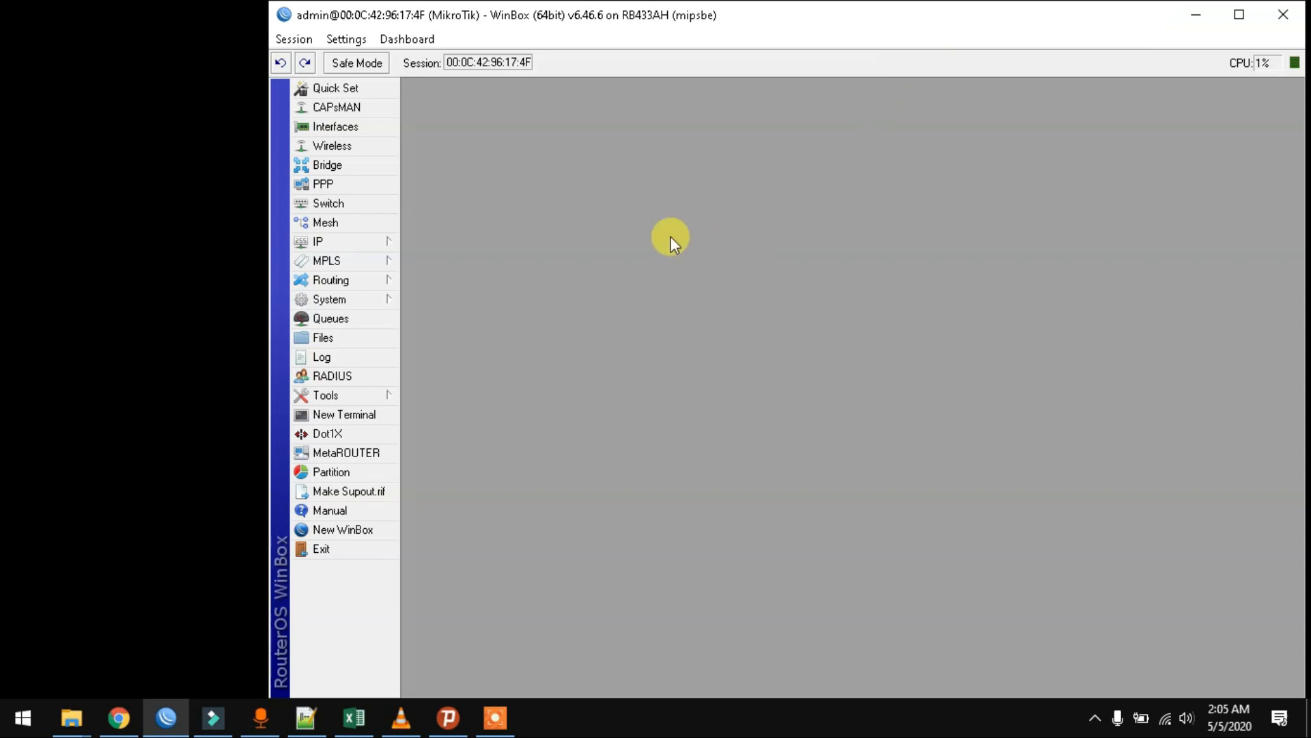
click(351, 244)
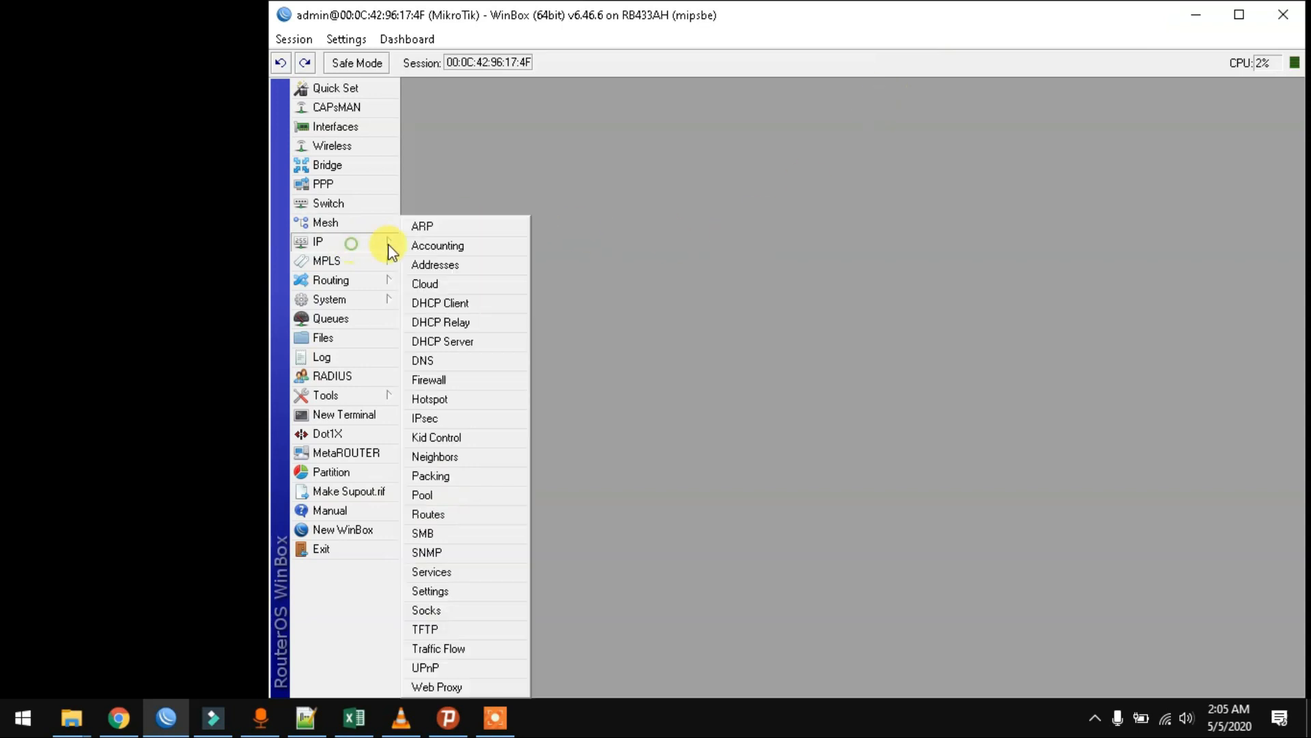
- Create hotspot user profile pak_bambang with 5 shared users
click(482, 400)
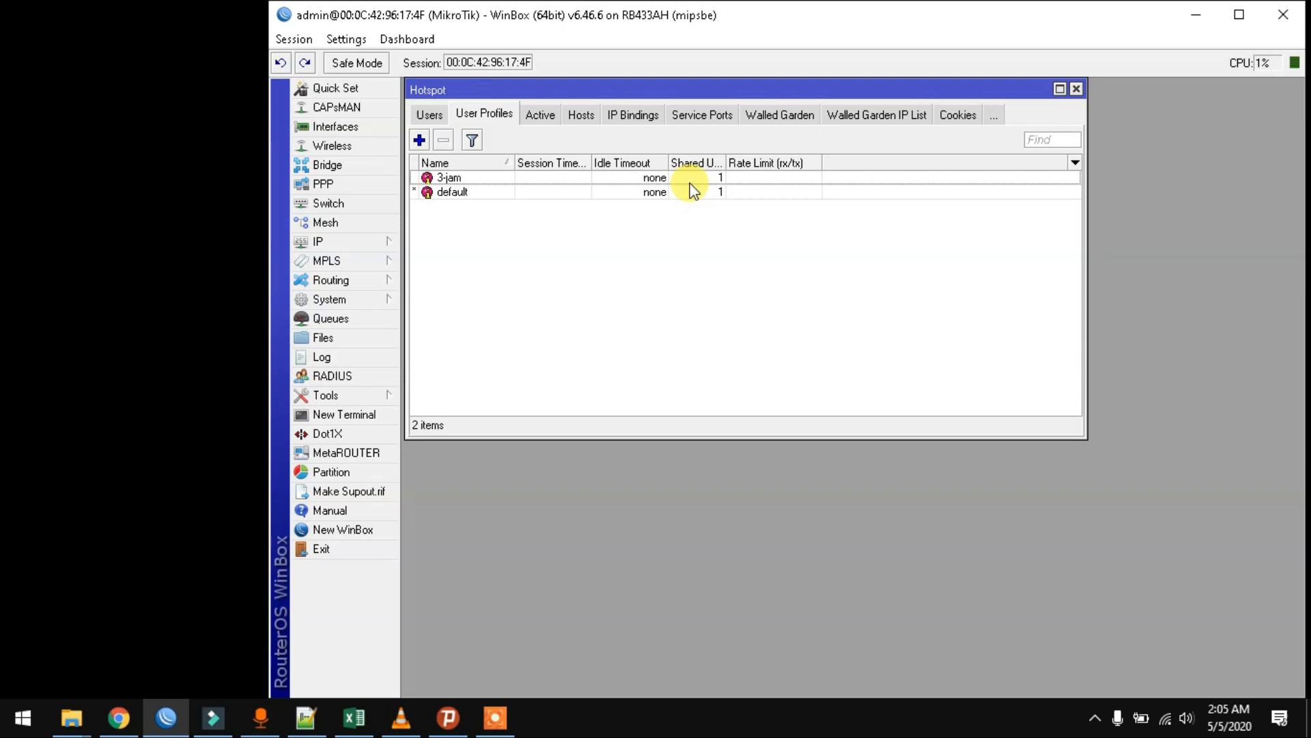
click(419, 140)
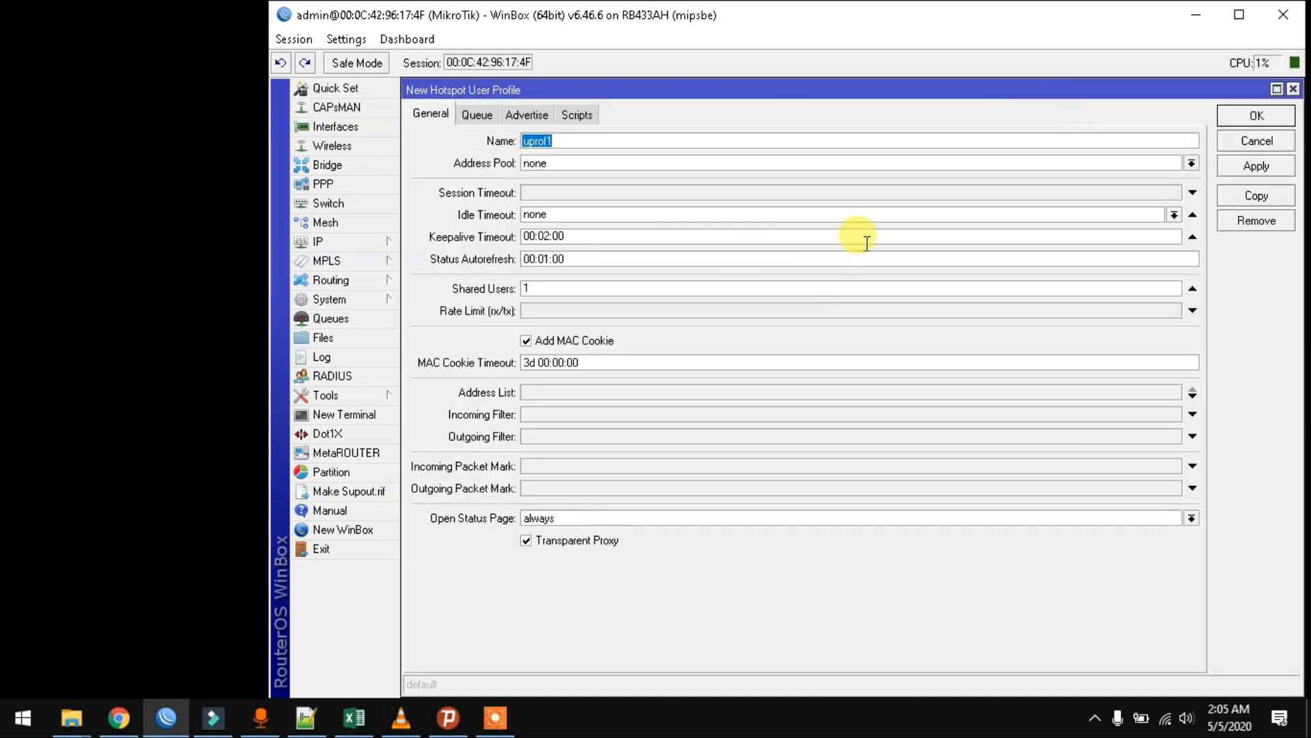
text(pak_bambang)
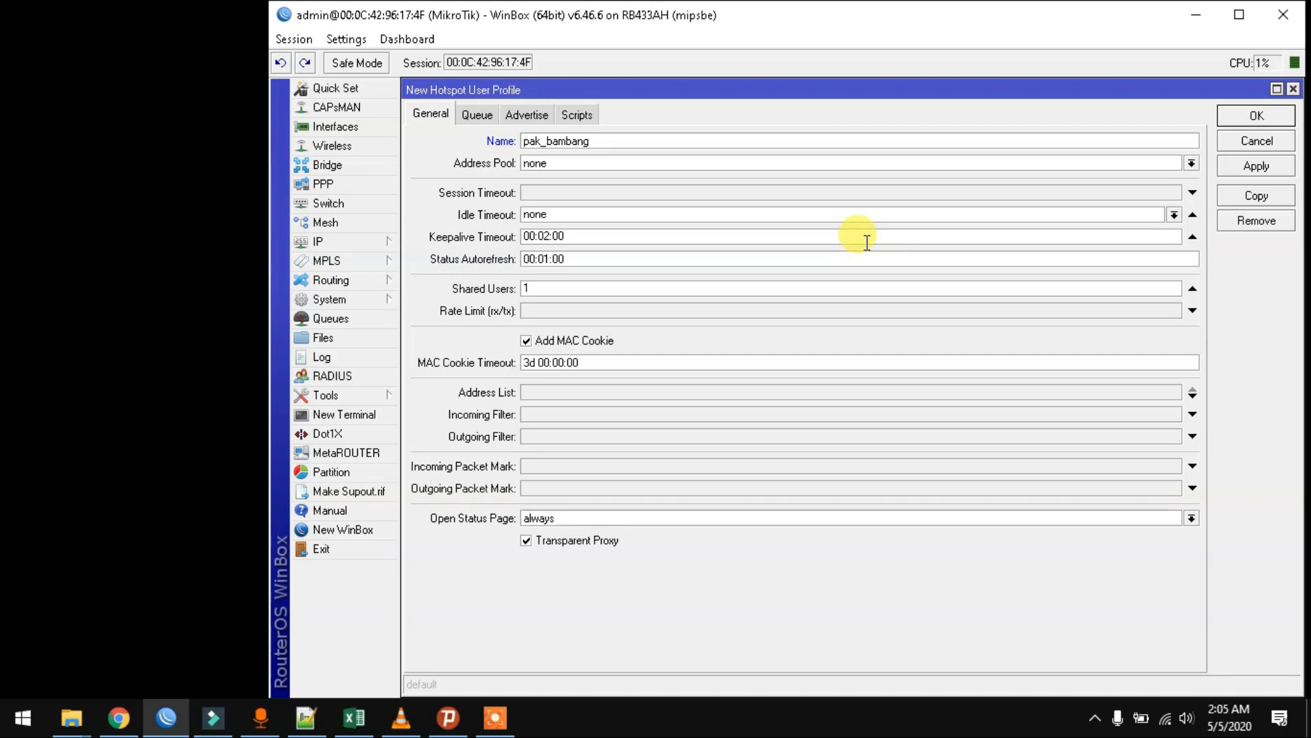
double_click(646, 294)
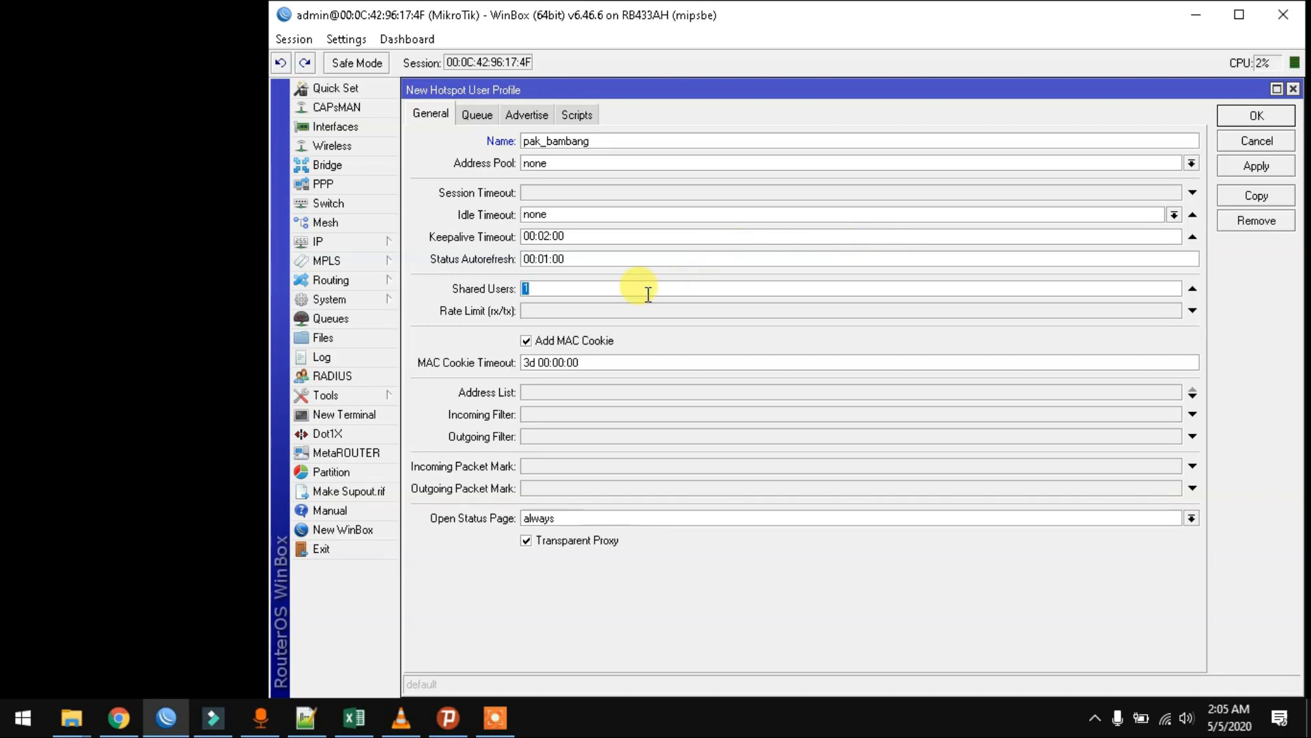
text(5)
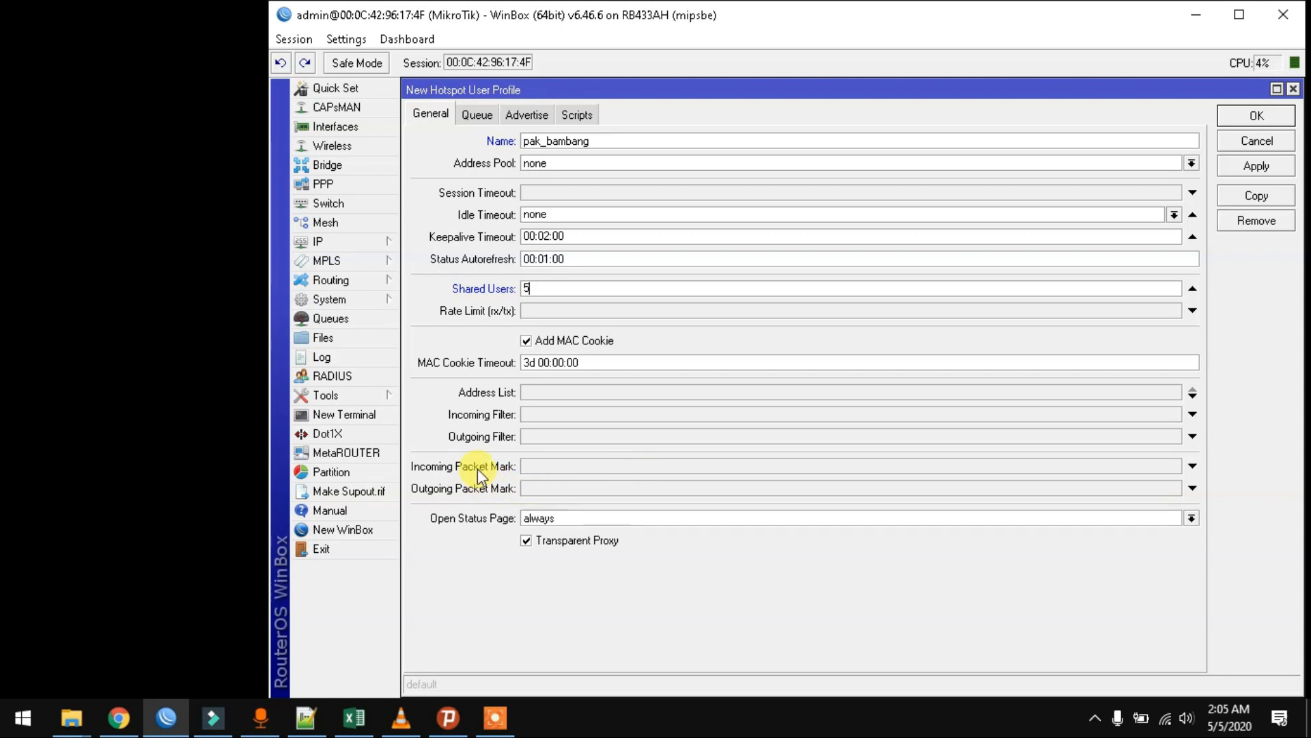
- Set packet marks bambang-up (incoming) and bambang-down (outgoing), then save the profile
click(574, 470)
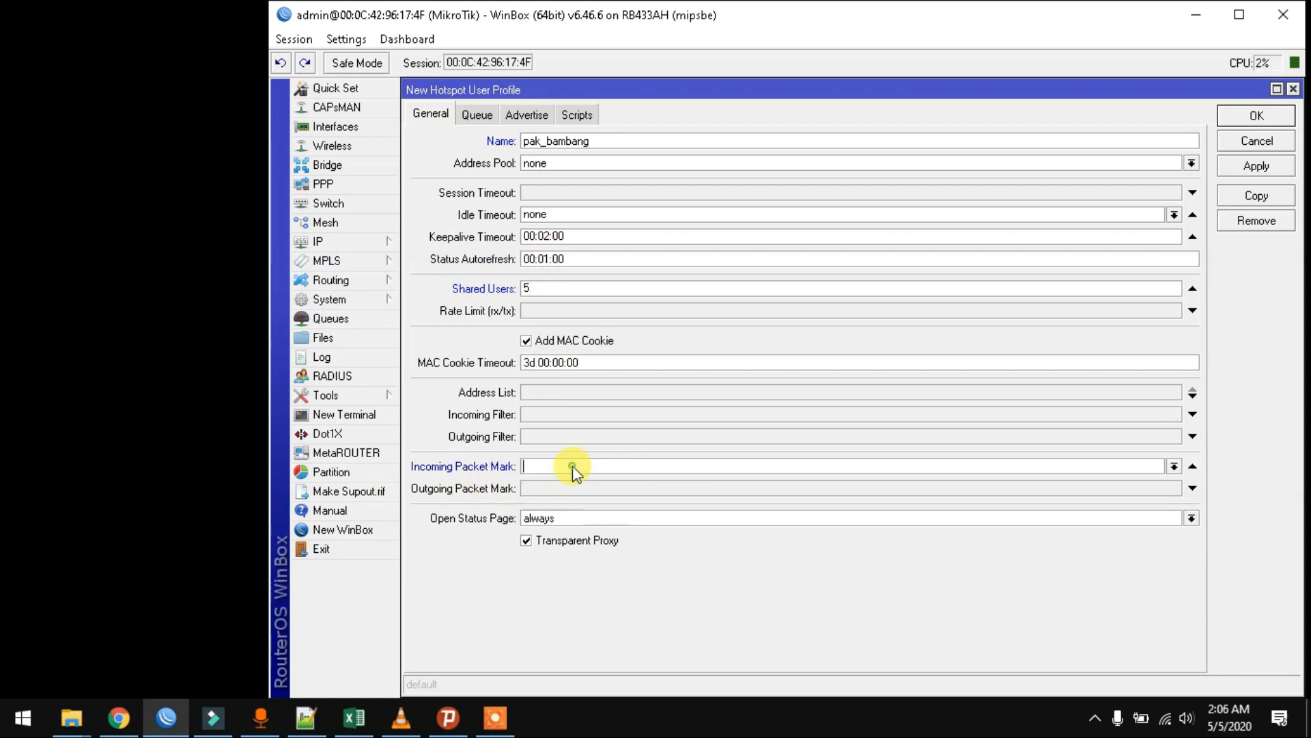
text(bam)
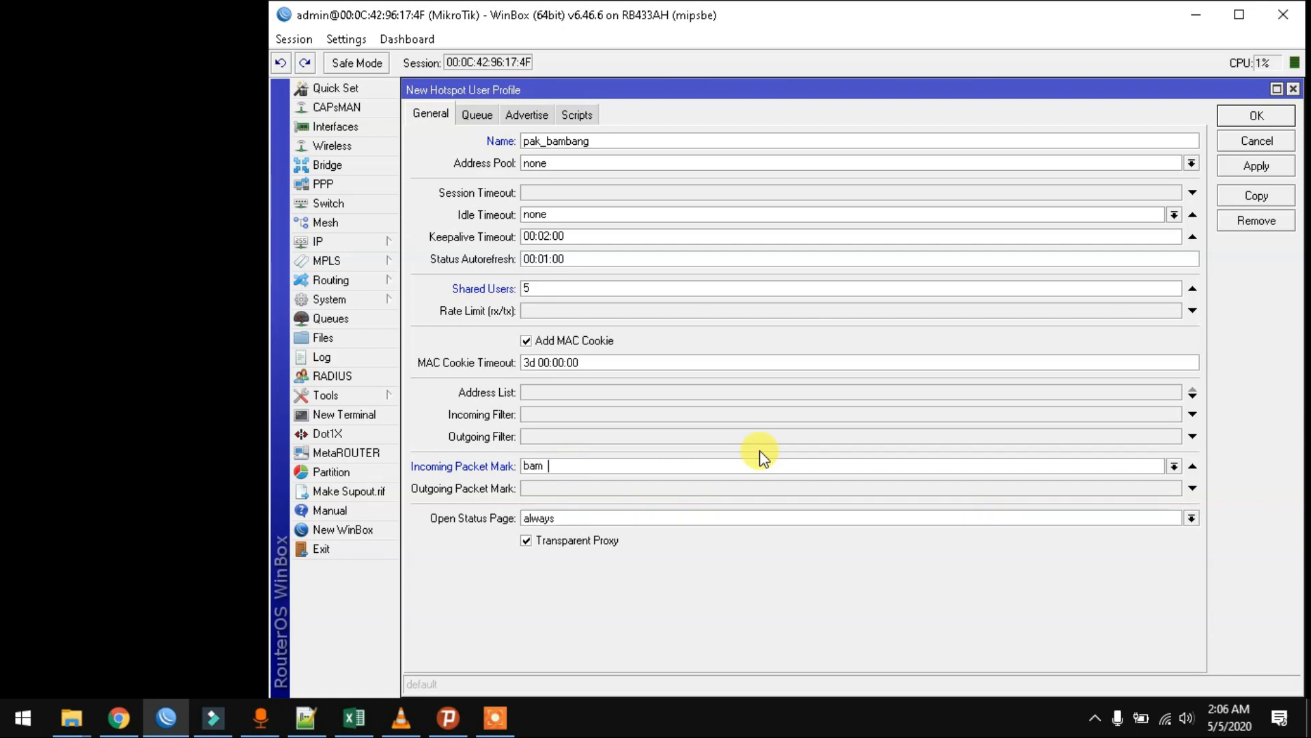
text(bang-up)
key(Tab)
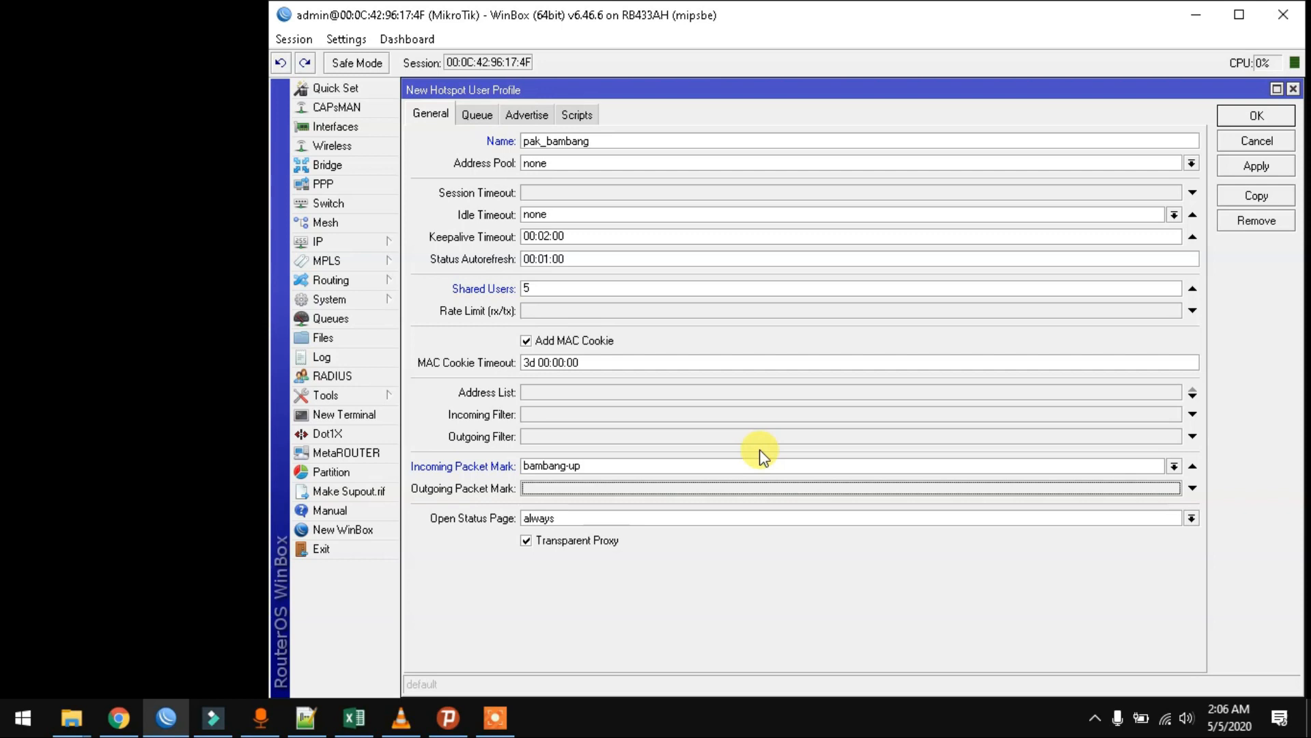
text(bmbang)
key(BackSpace)
key(BackSpace)
key(BackSpace)
key(BackSpace)
key(BackSpace)
text(amb)
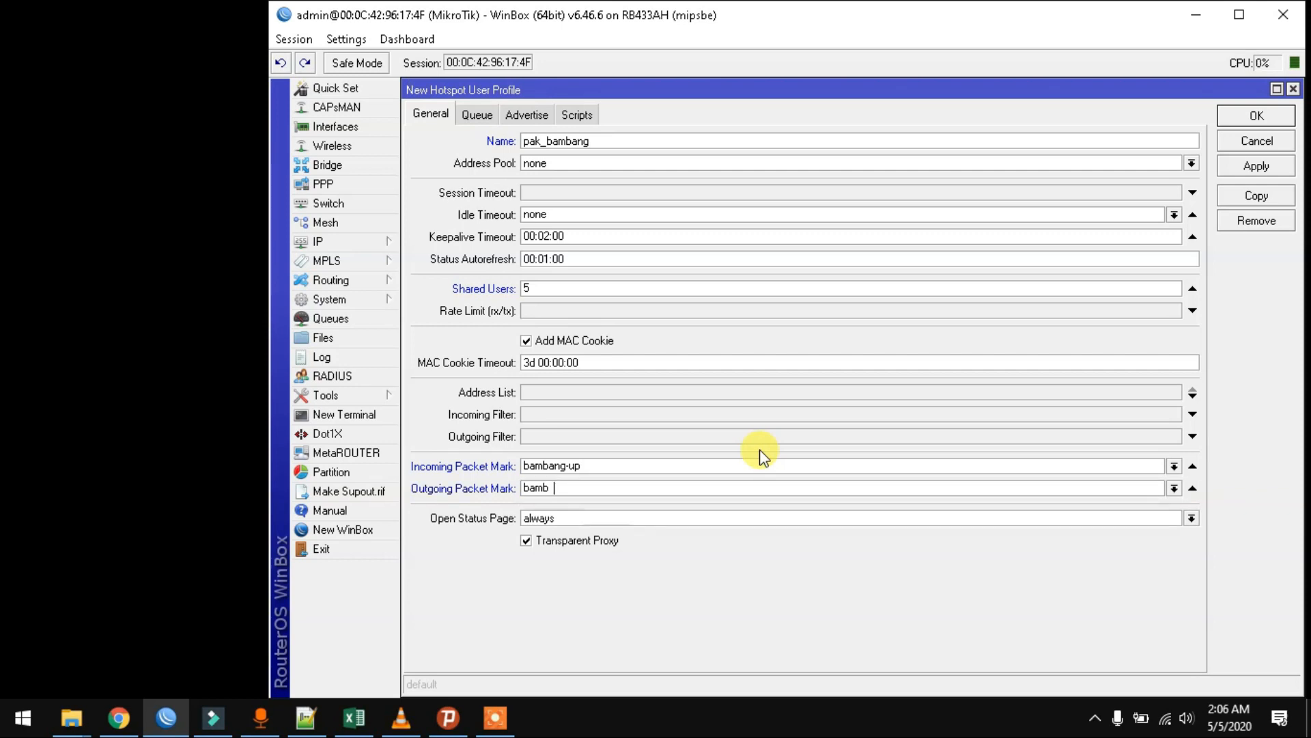
text(ang-down)
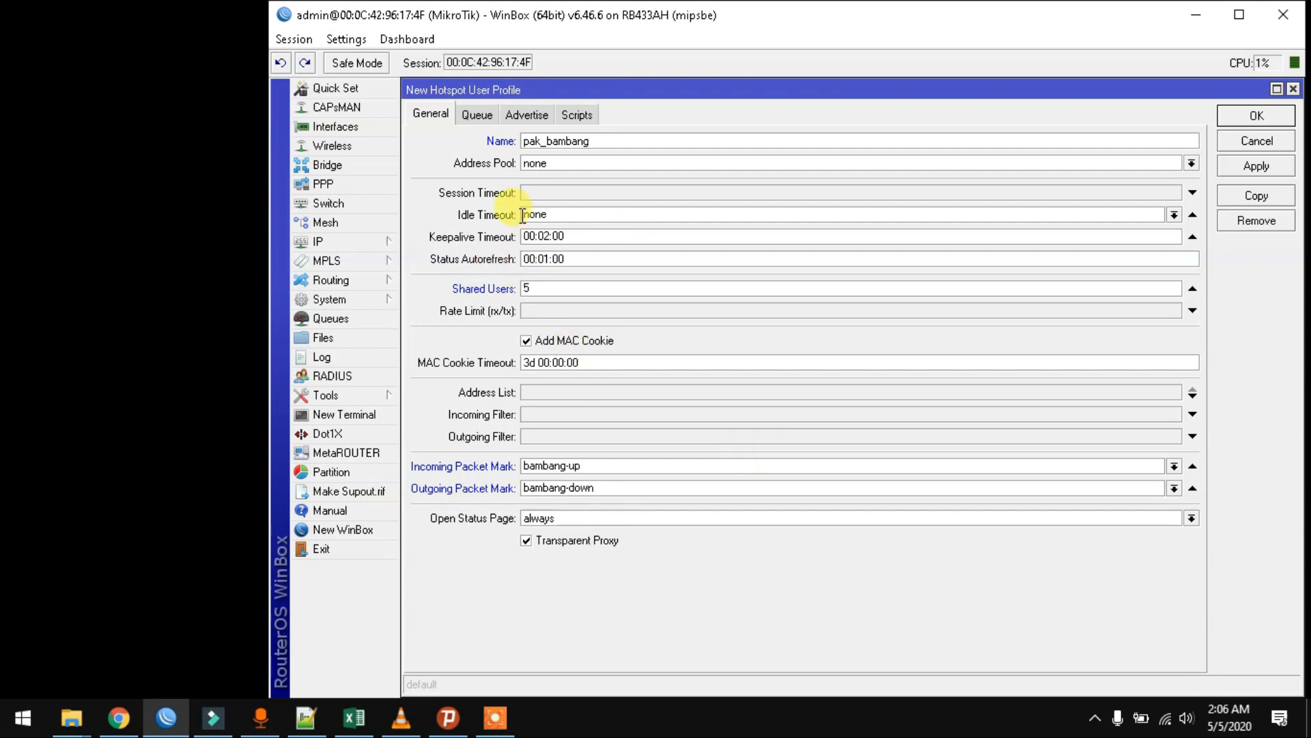
click(576, 116)
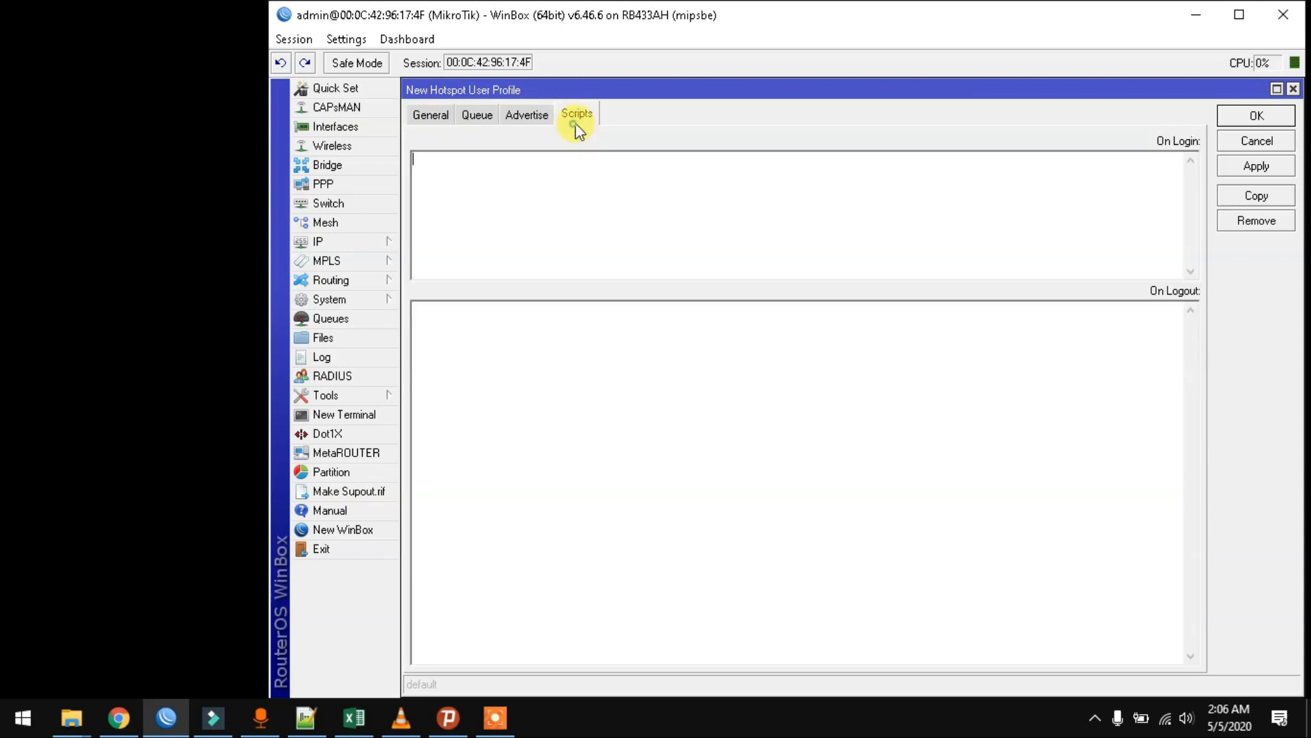
click(444, 118)
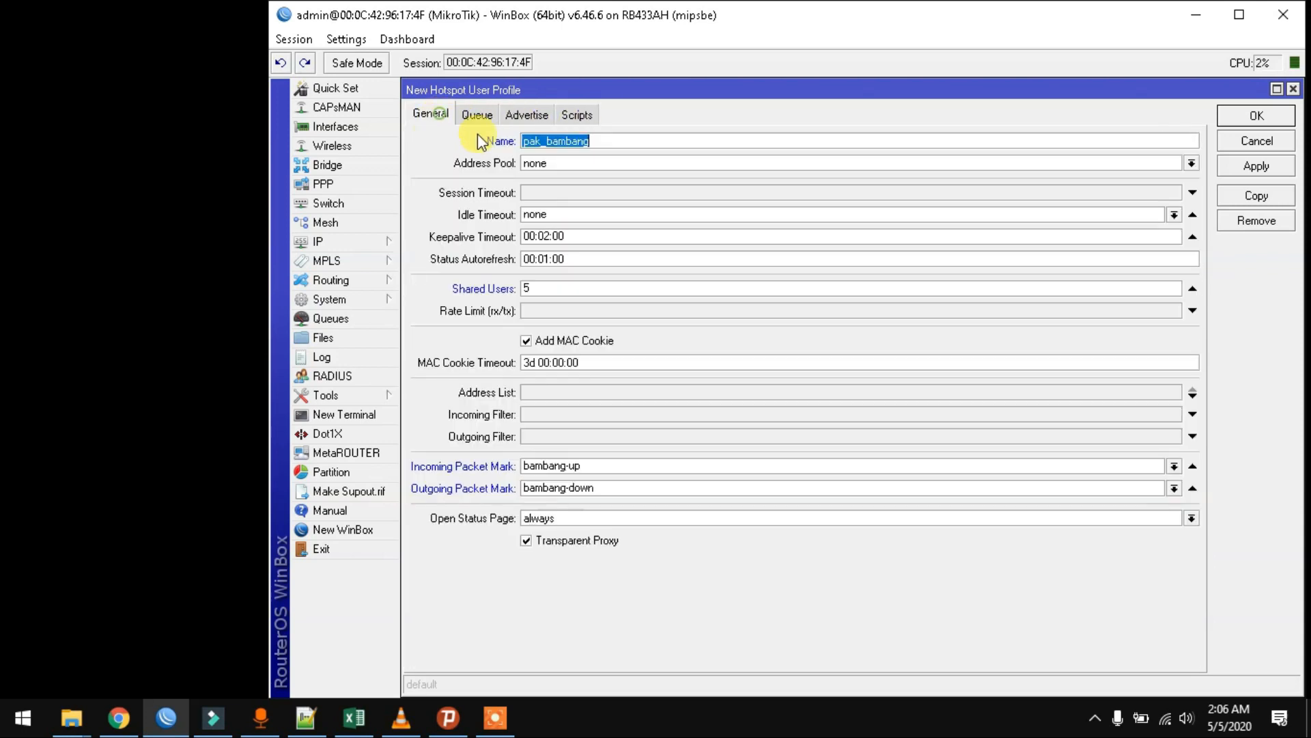
click(1247, 165)
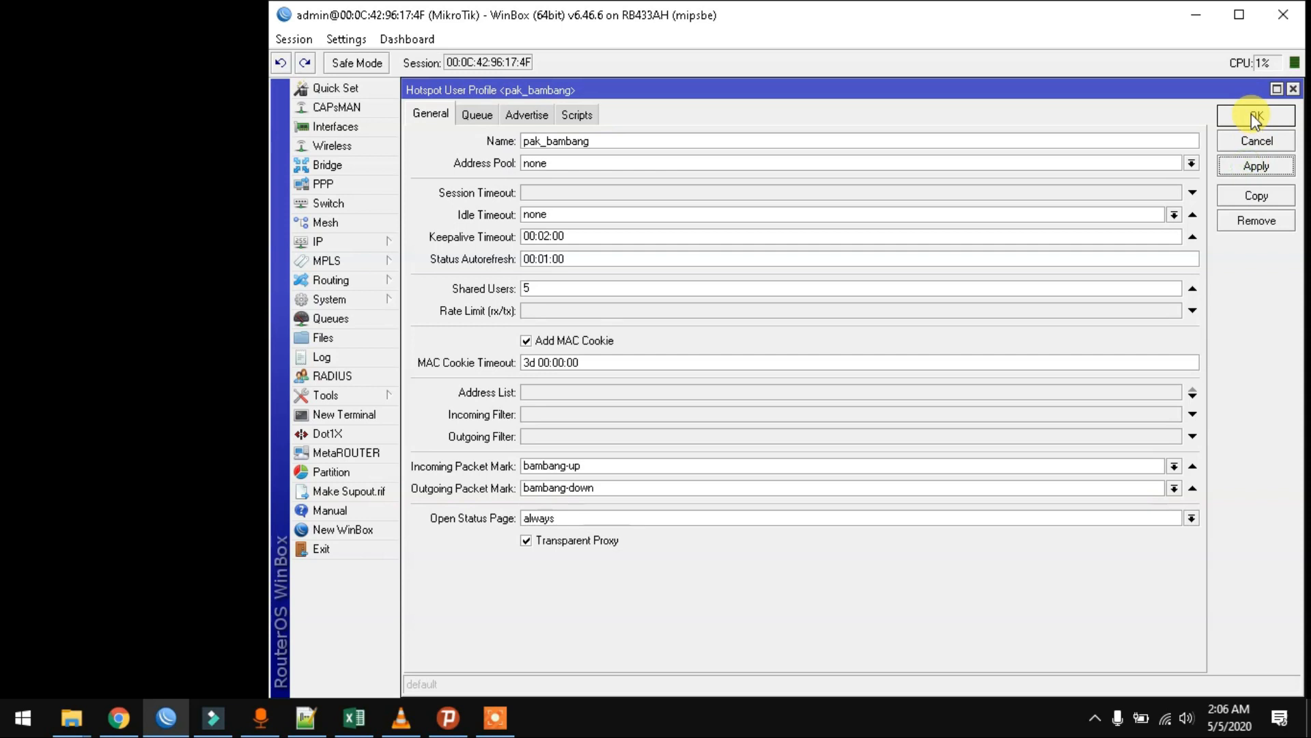
click(1251, 114)
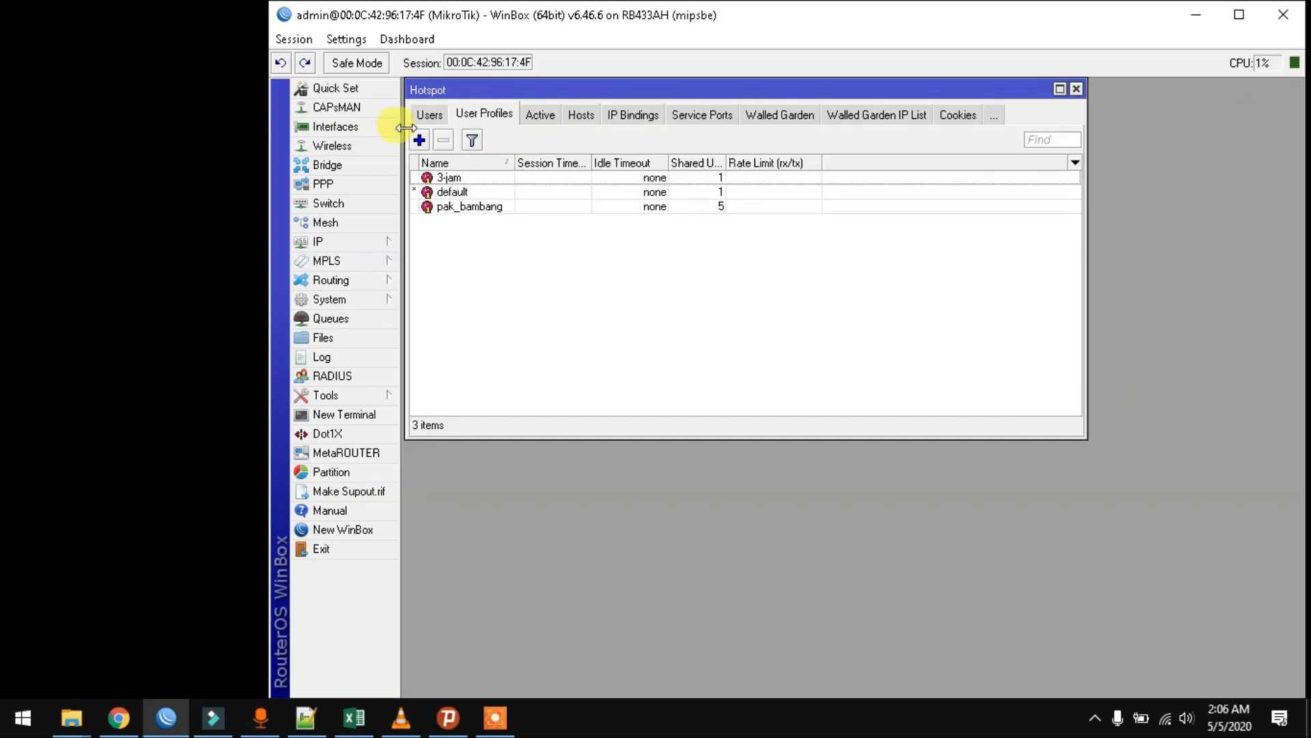
- Create hotspot user profile pak_ramlan with 10 shared users
click(420, 140)
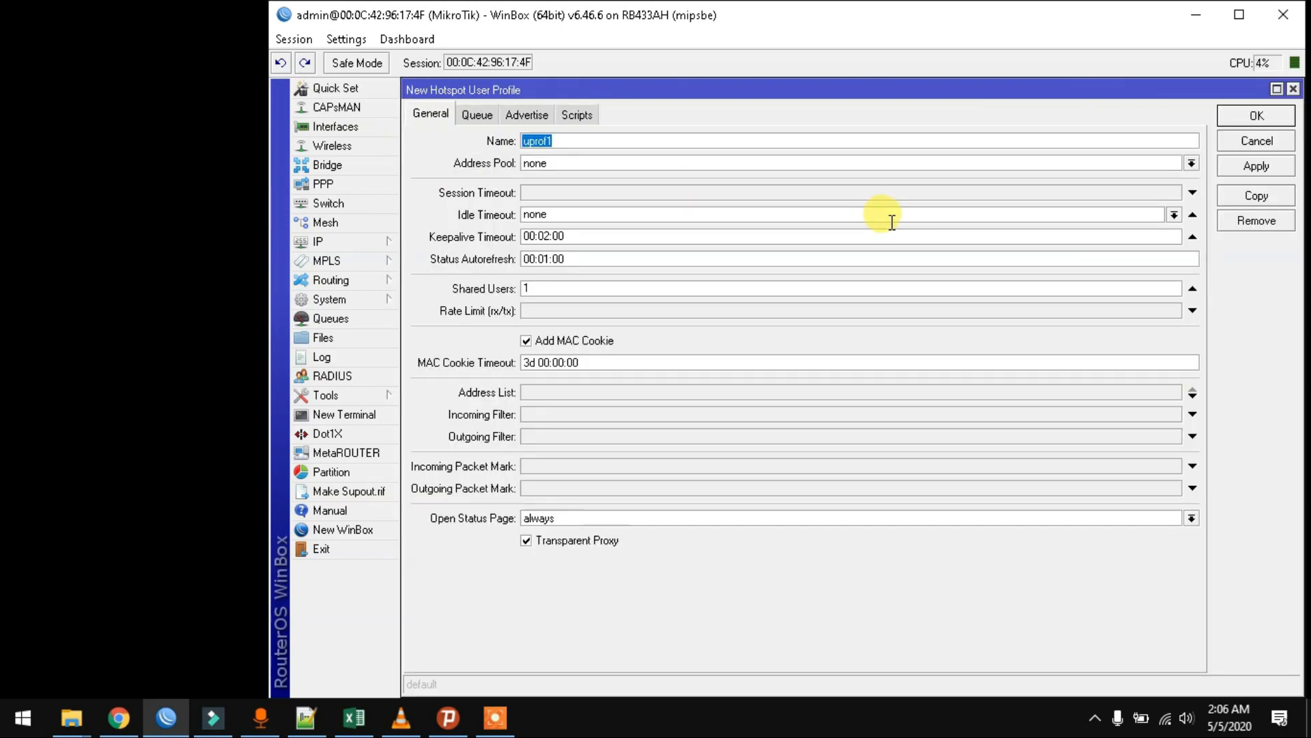
text(pak_ramlan)
double_click(802, 281)
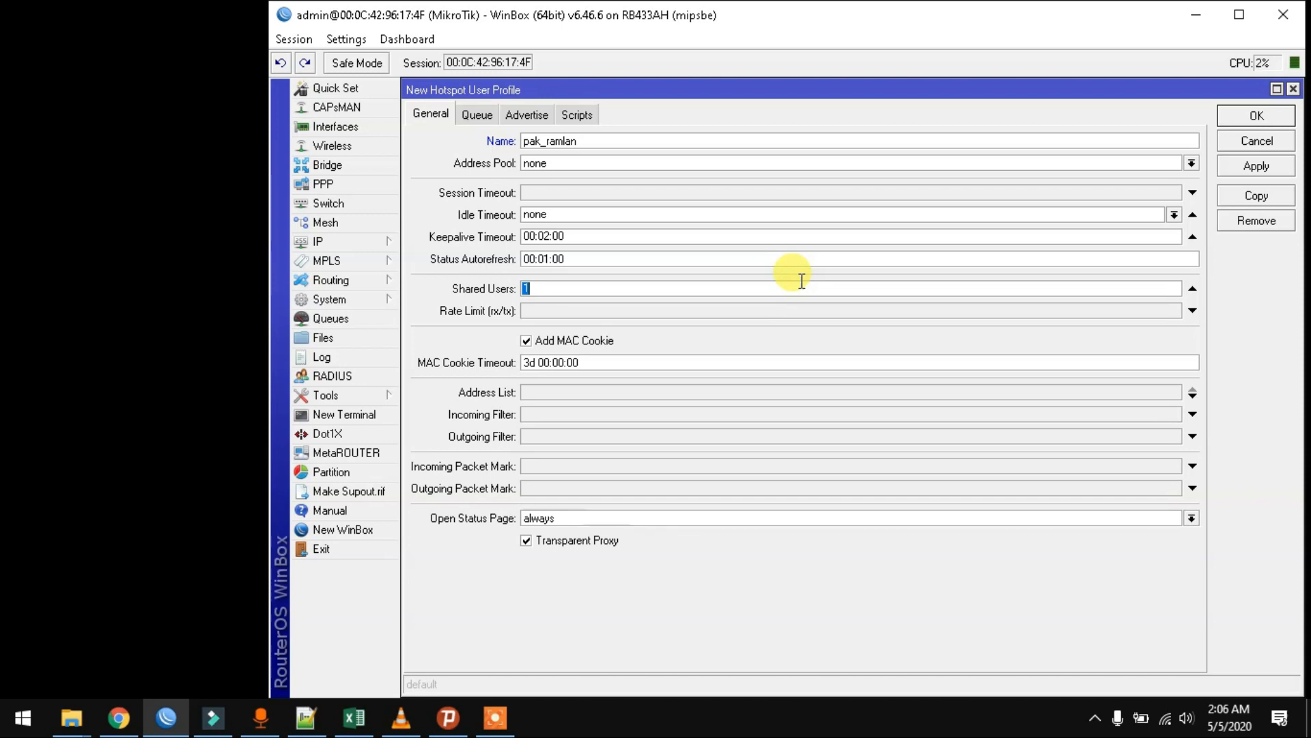
text(10)
- Enter incoming mark ramlan-up and outgoing mark ramlan-down, then save the profile
click(576, 472)
text(rmlan)
key(BackSpace)
key(BackSpace)
key(BackSpace)
key(BackSpace)
text(amlan-up)
key(Tab)
text(ramlan-)
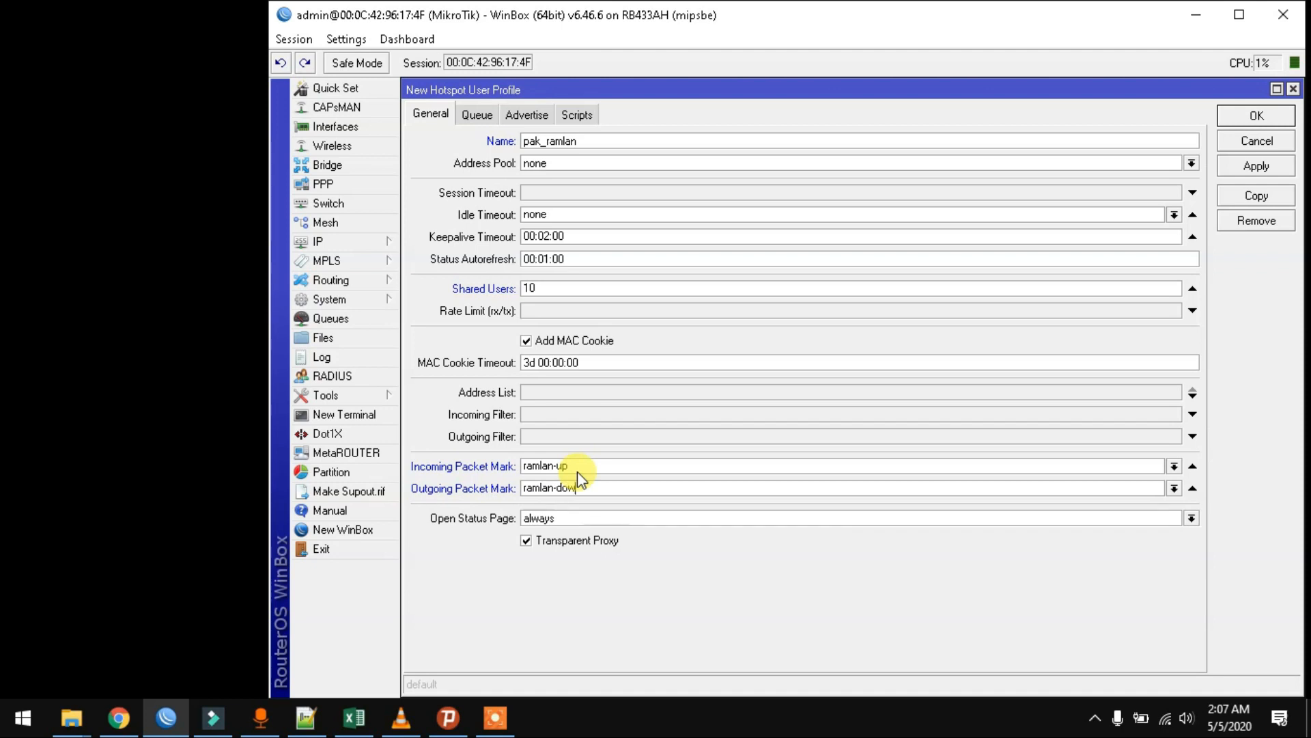
click(1239, 120)
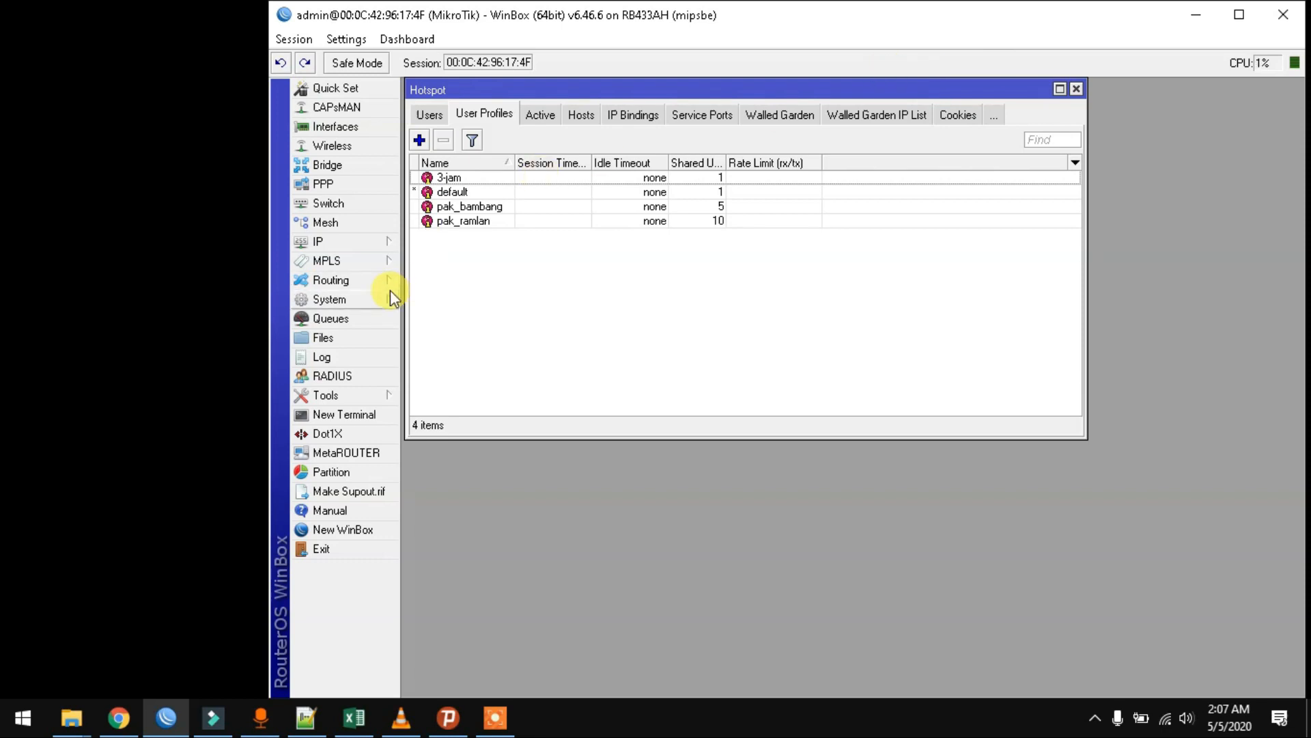
- Start a new queue-tree entry named 02.Pak Bambang with parent 1. Total Downstream
click(369, 326)
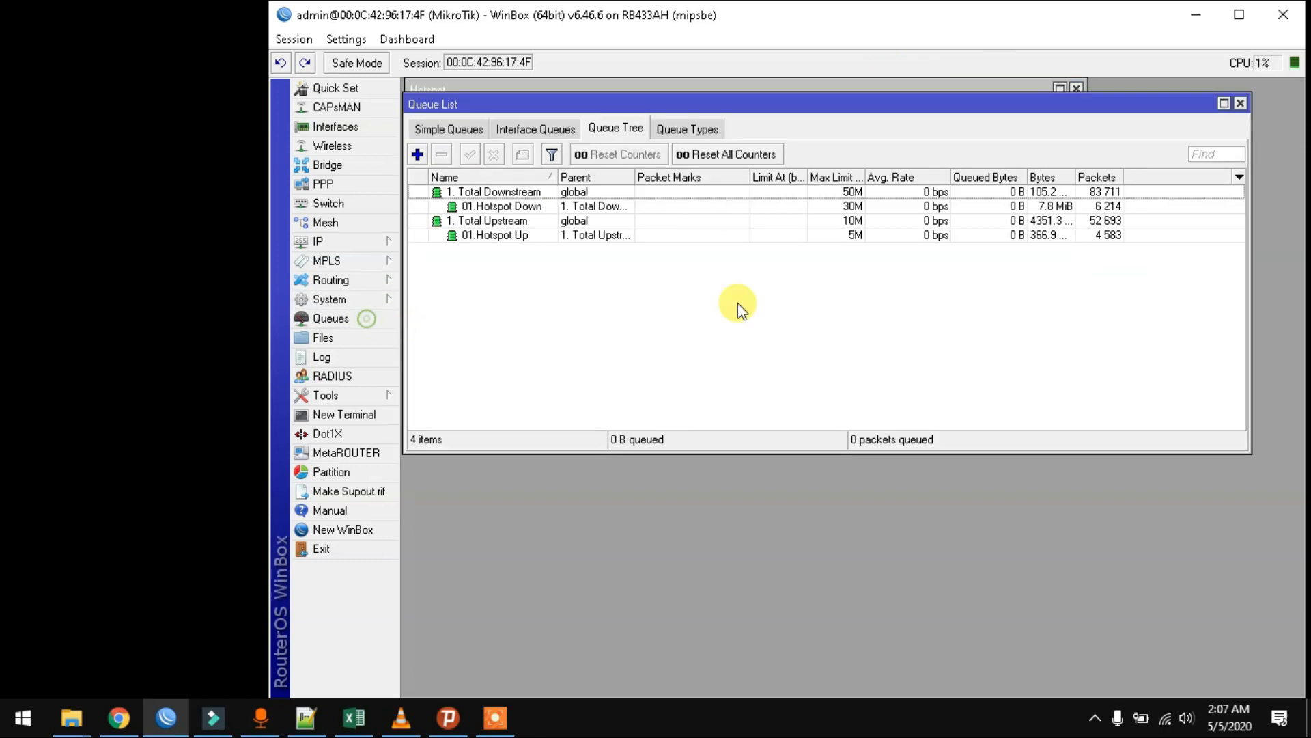
drag(623, 108, 629, 254)
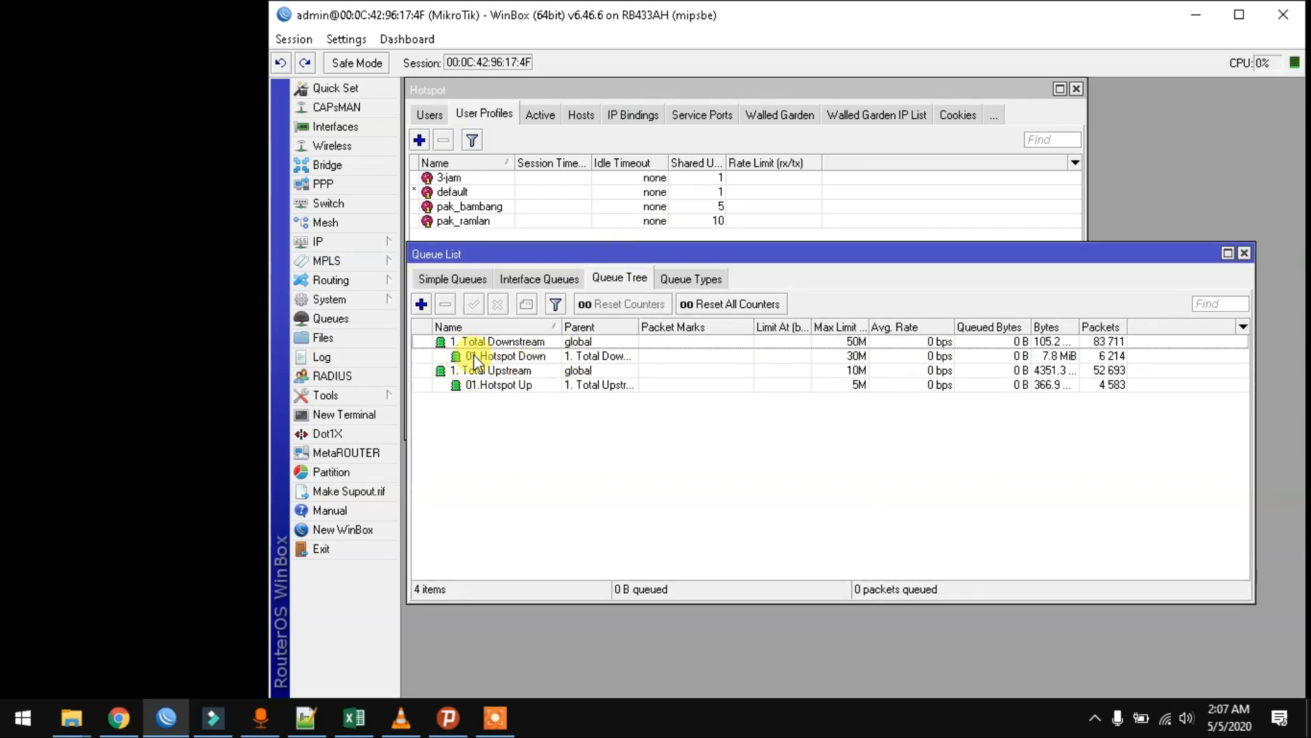
click(539, 353)
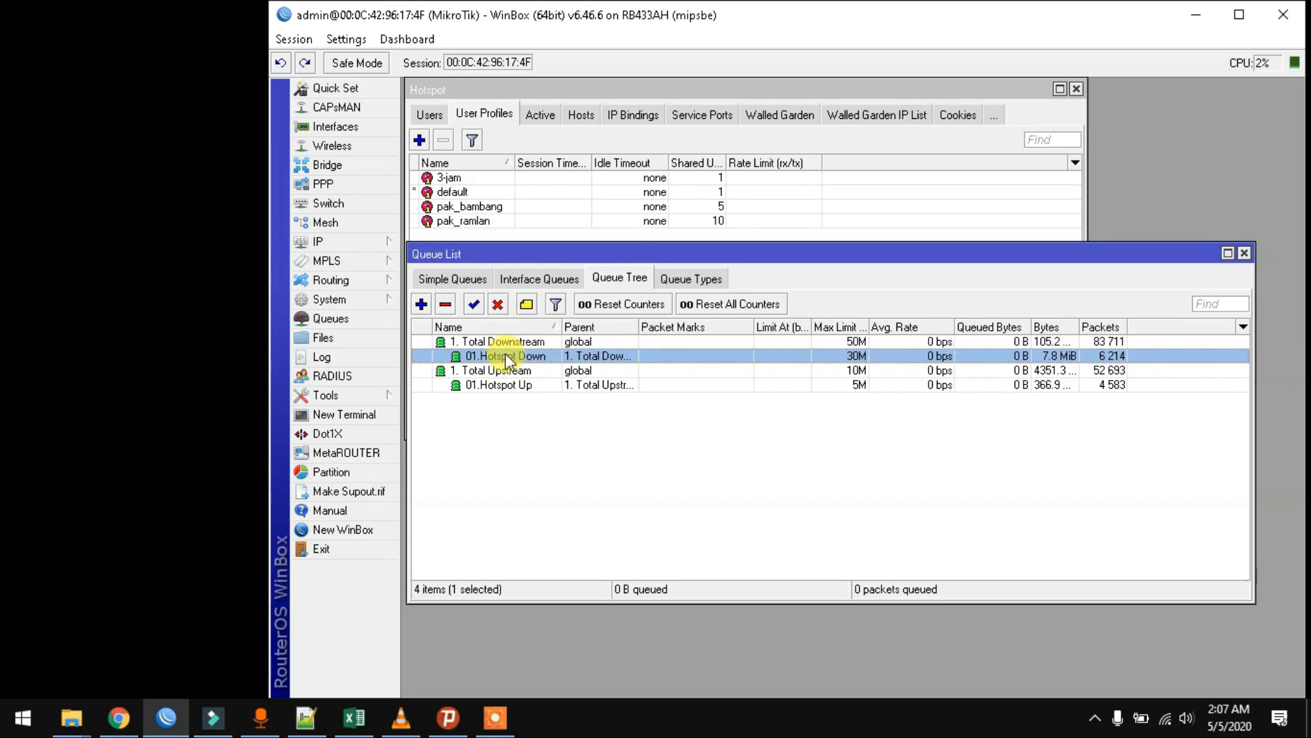
click(422, 303)
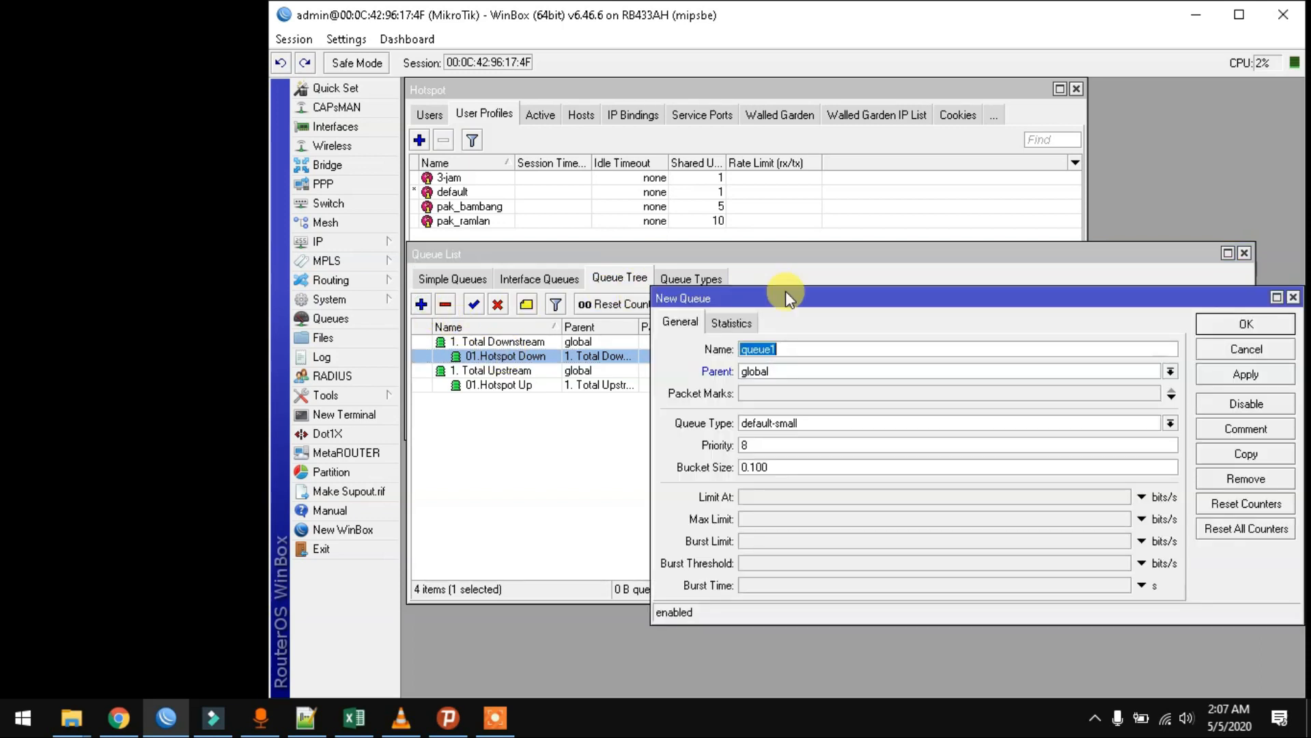
text(02.Pak Bambang Down)
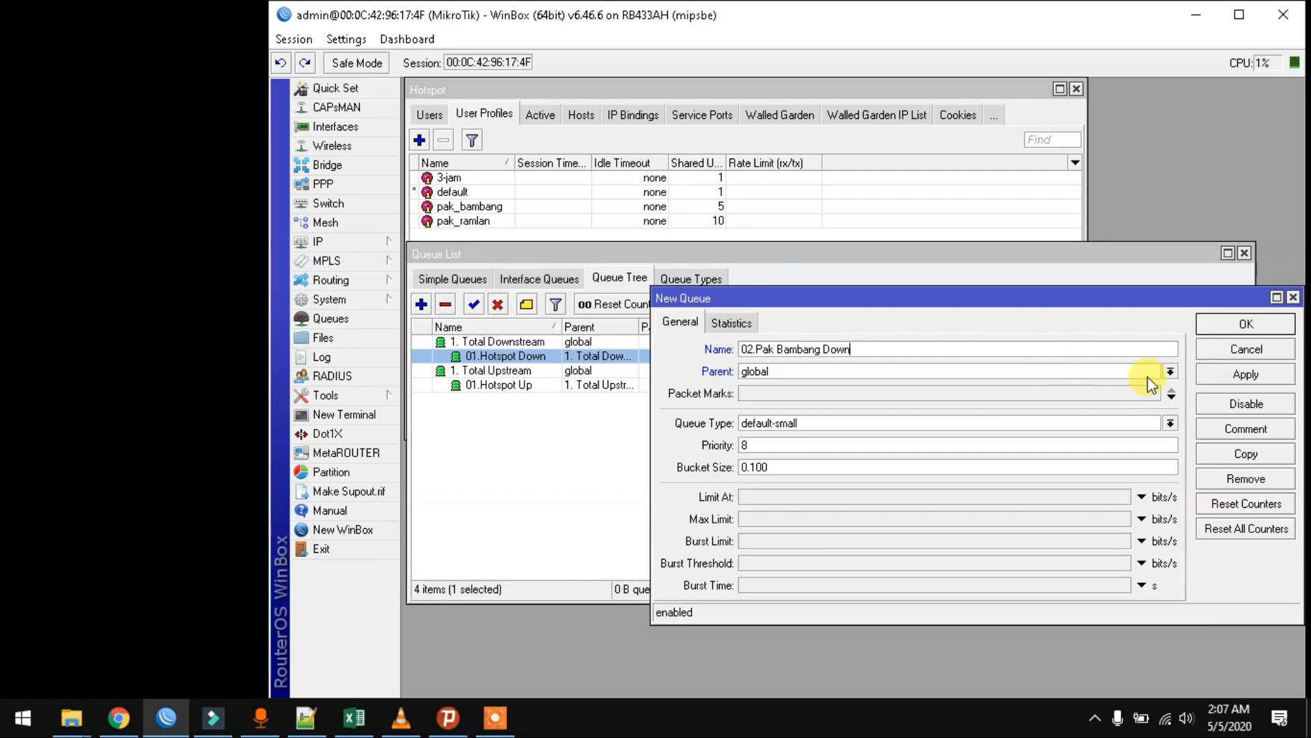
click(1169, 373)
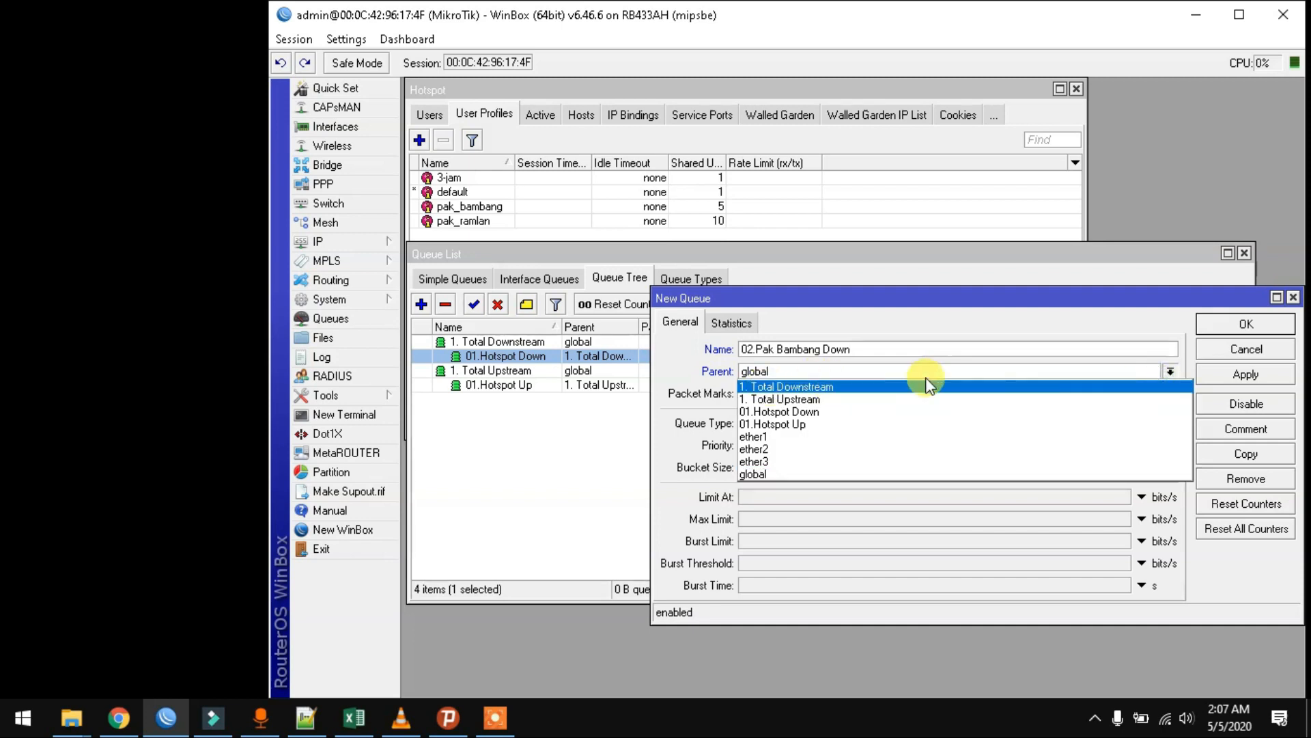
click(853, 386)
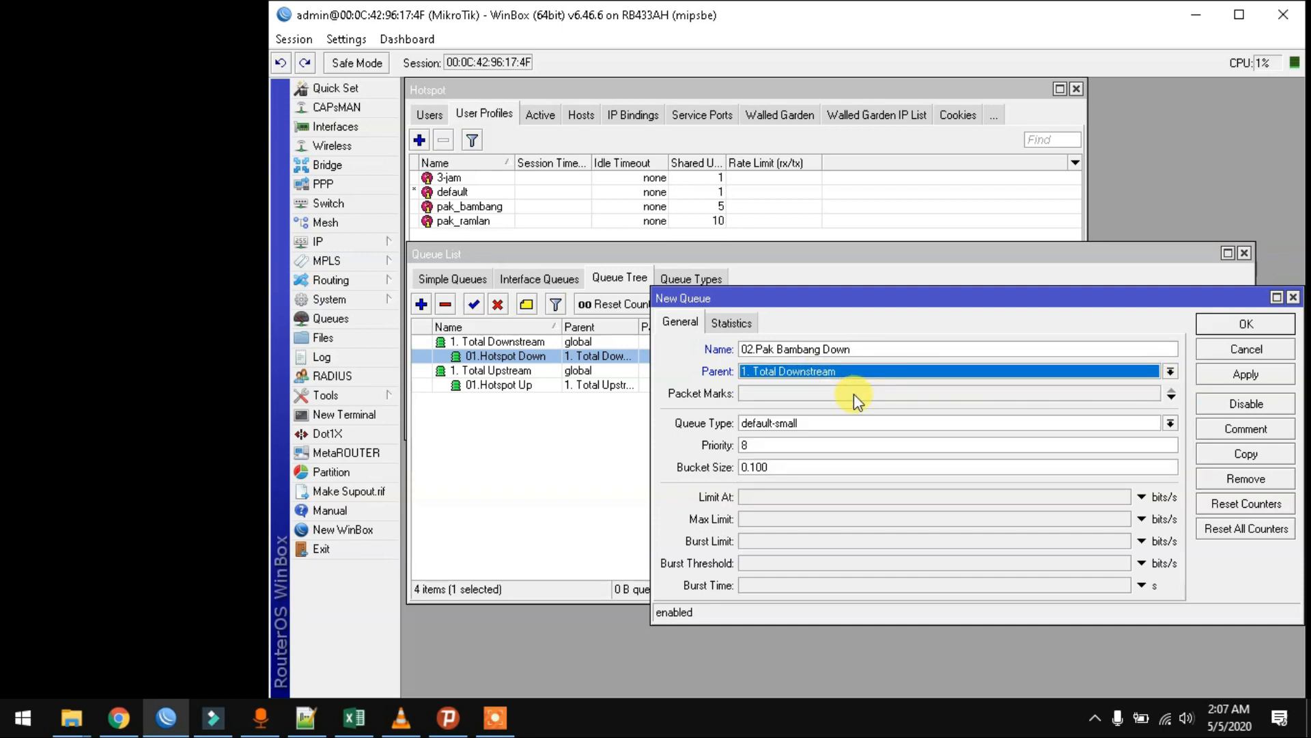
- Copy the bambang-down mark from the pak_bambang hotspot profile into the queue's Packet Marks
click(854, 394)
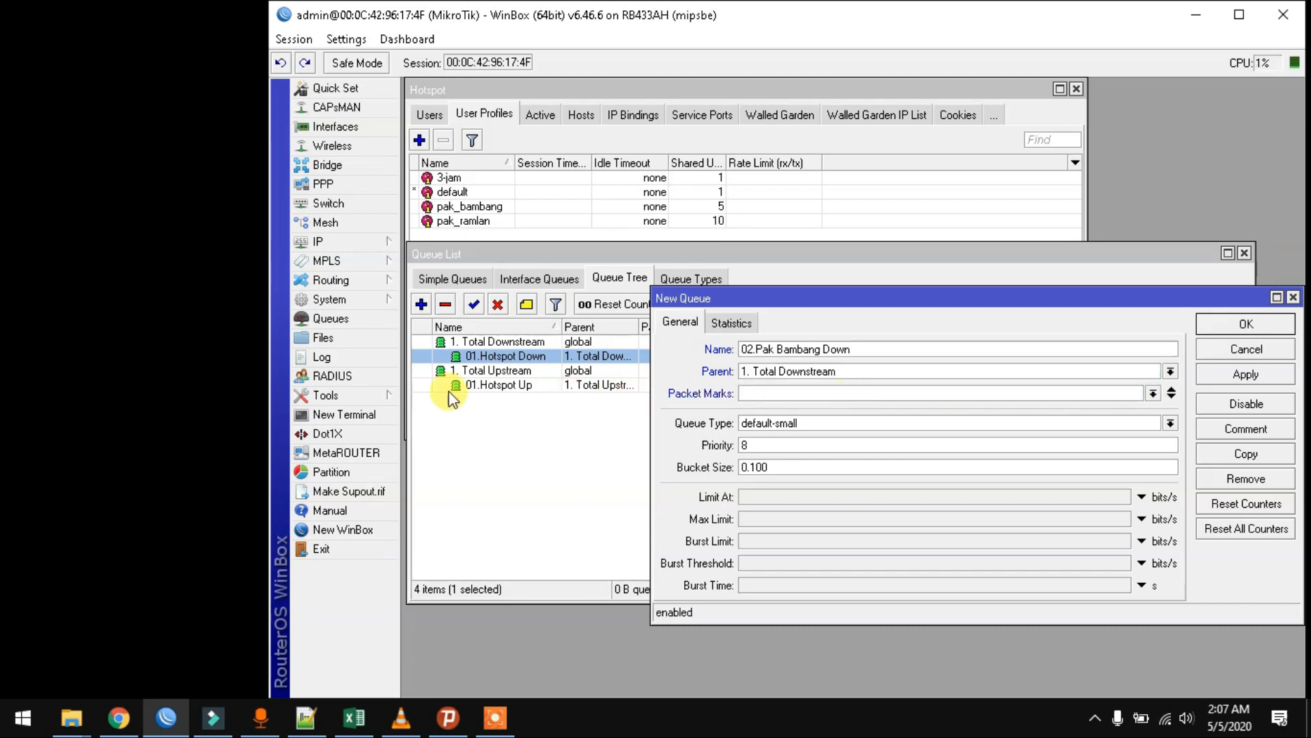
click(341, 243)
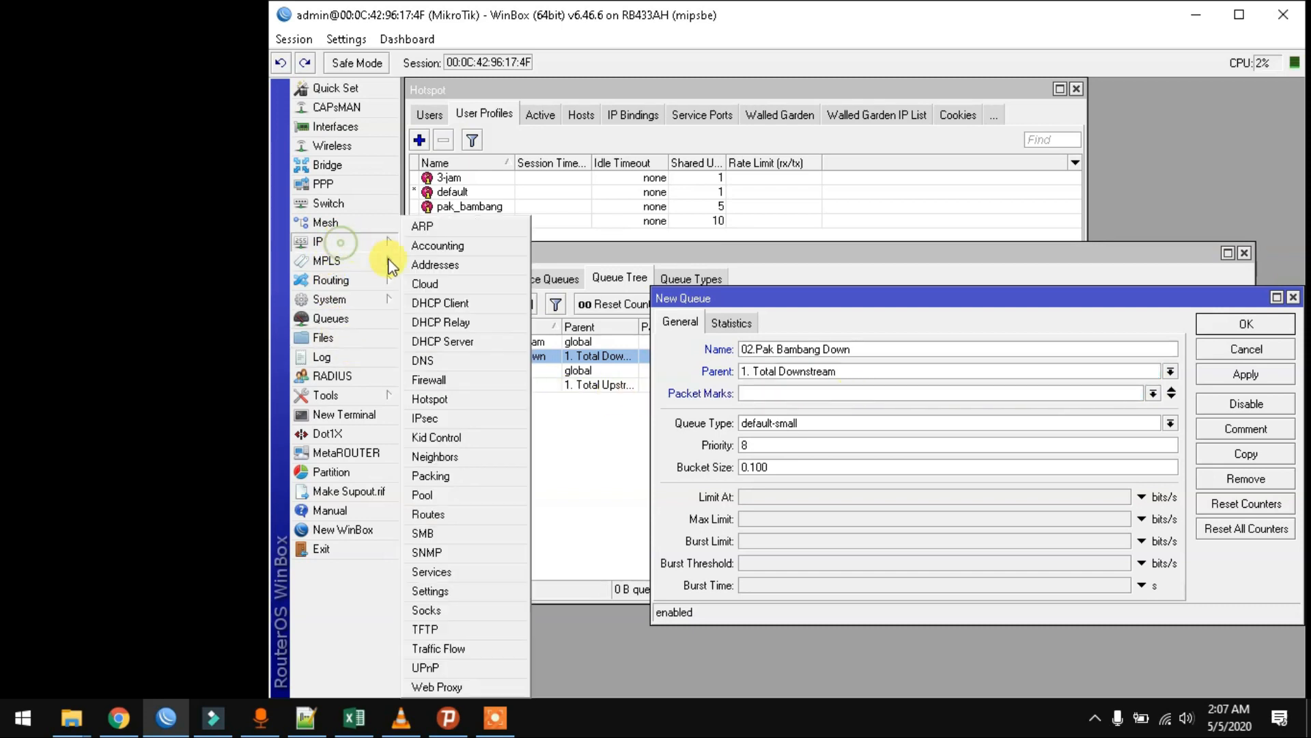
click(579, 263)
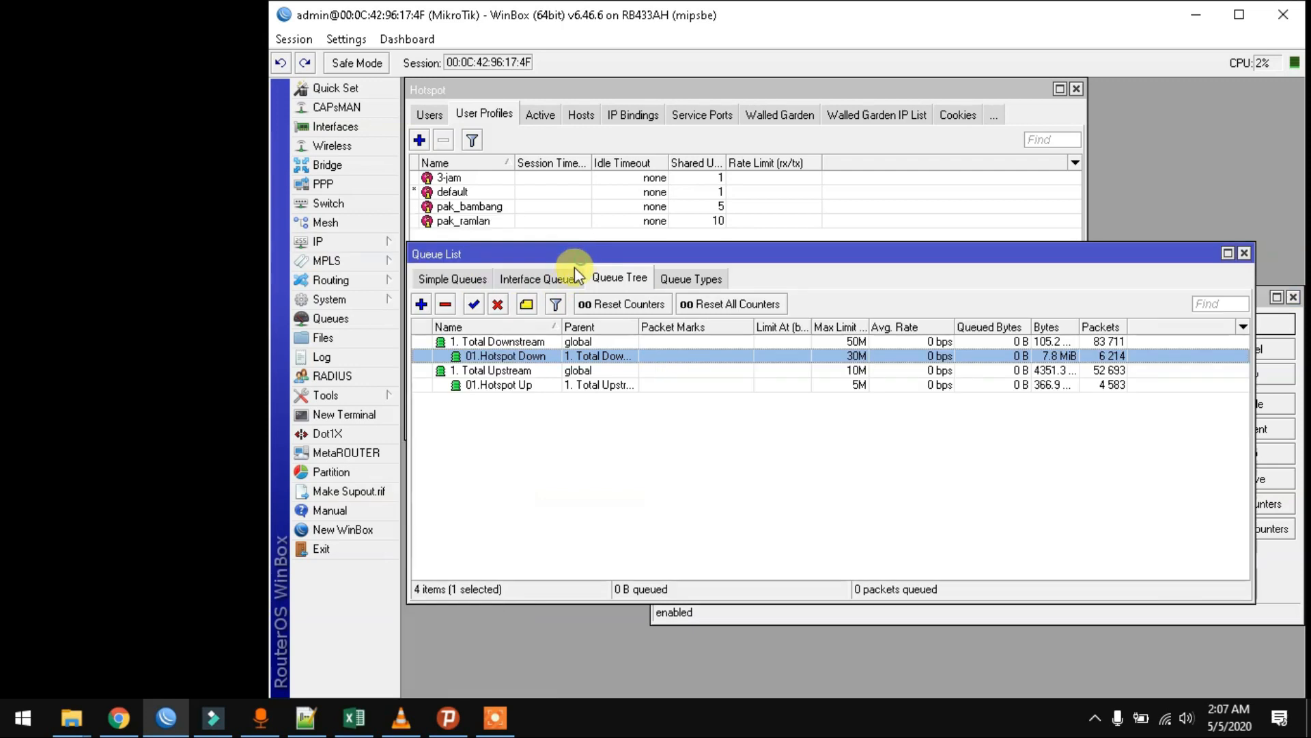
double_click(478, 206)
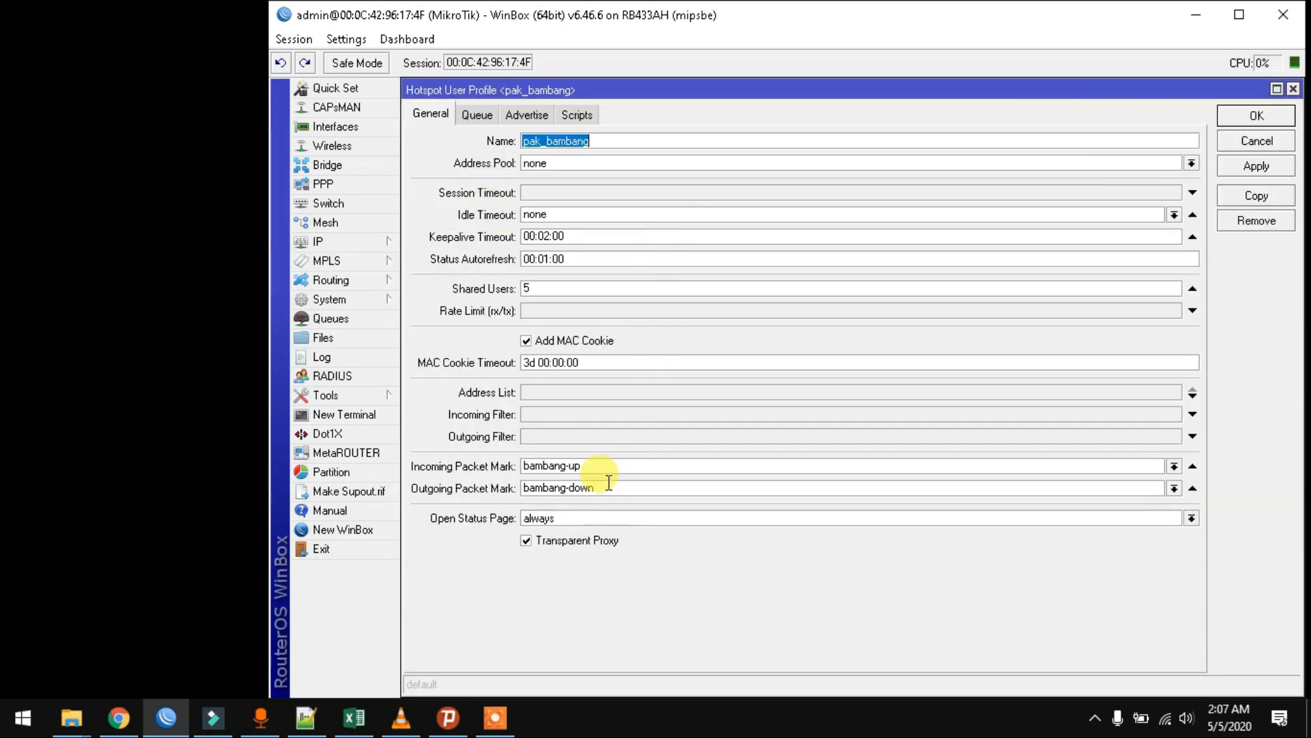
click(605, 493)
key(ctrl+c)
right_click(604, 493)
click(638, 521)
key(Escape)
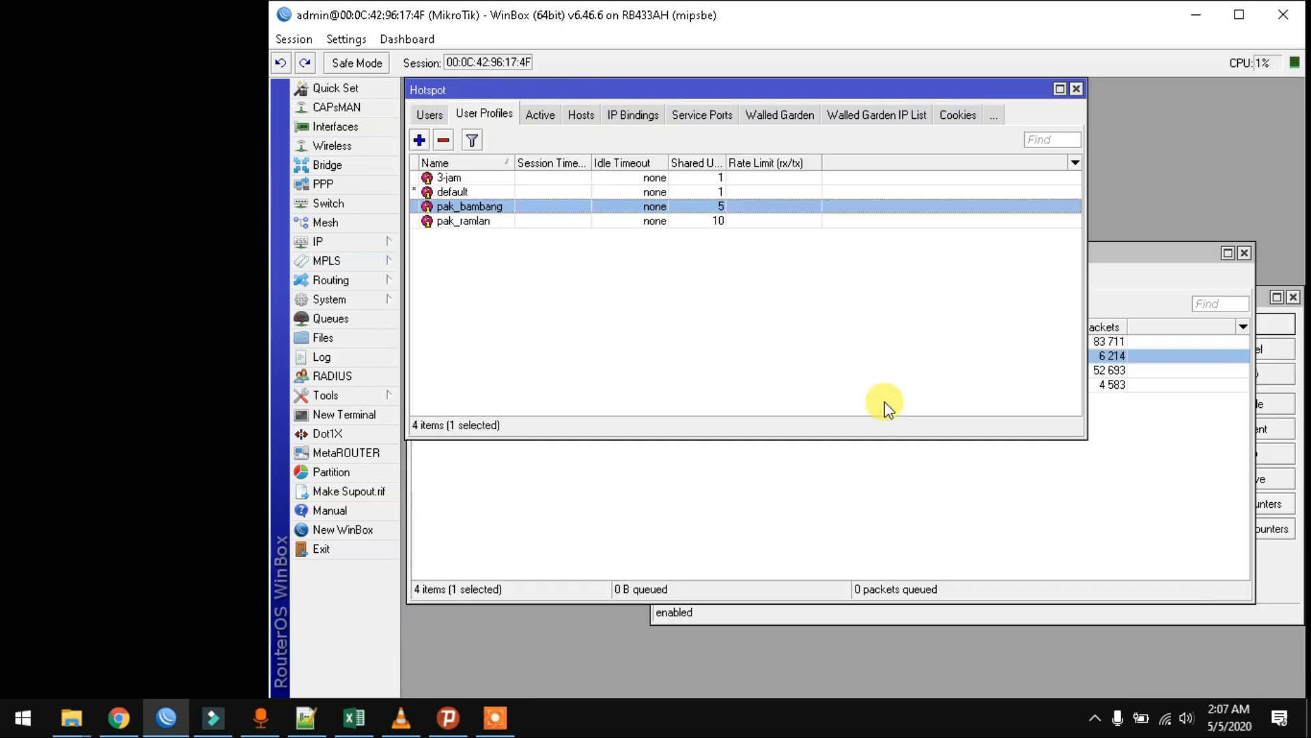
click(1274, 558)
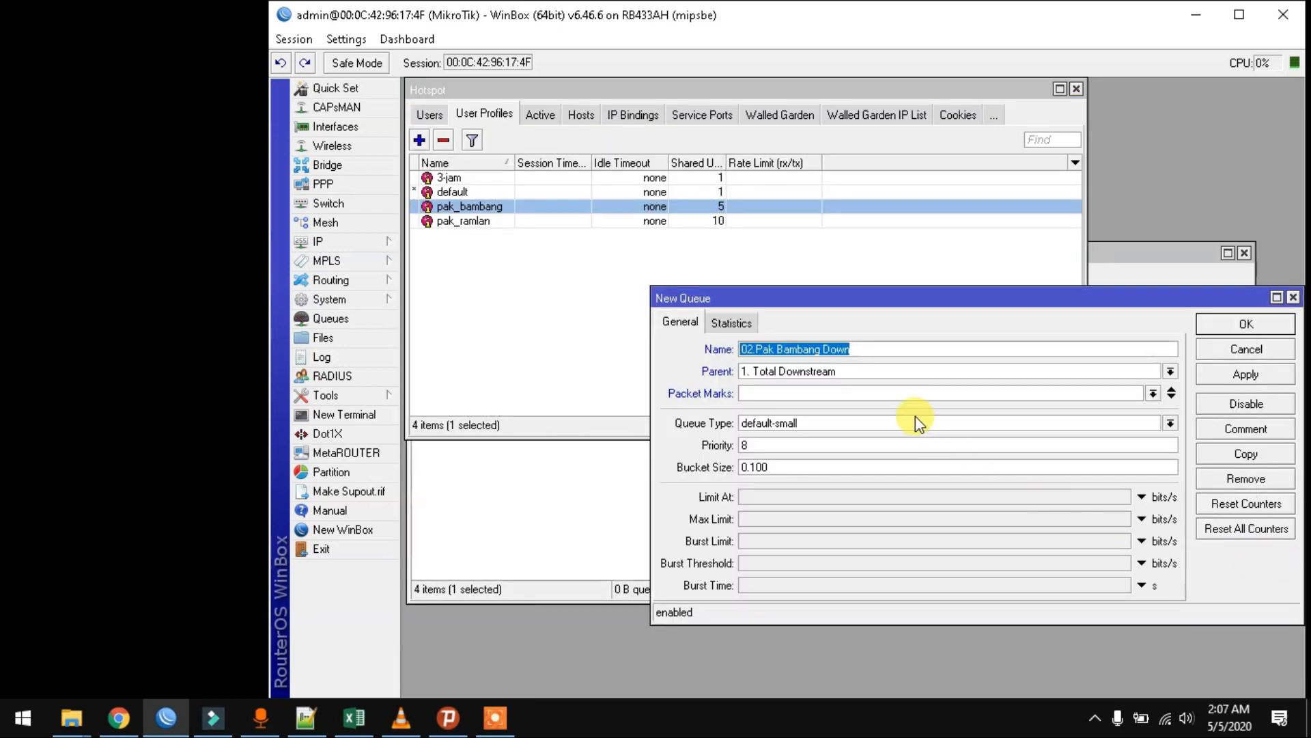
click(917, 392)
key(ctrl+v)
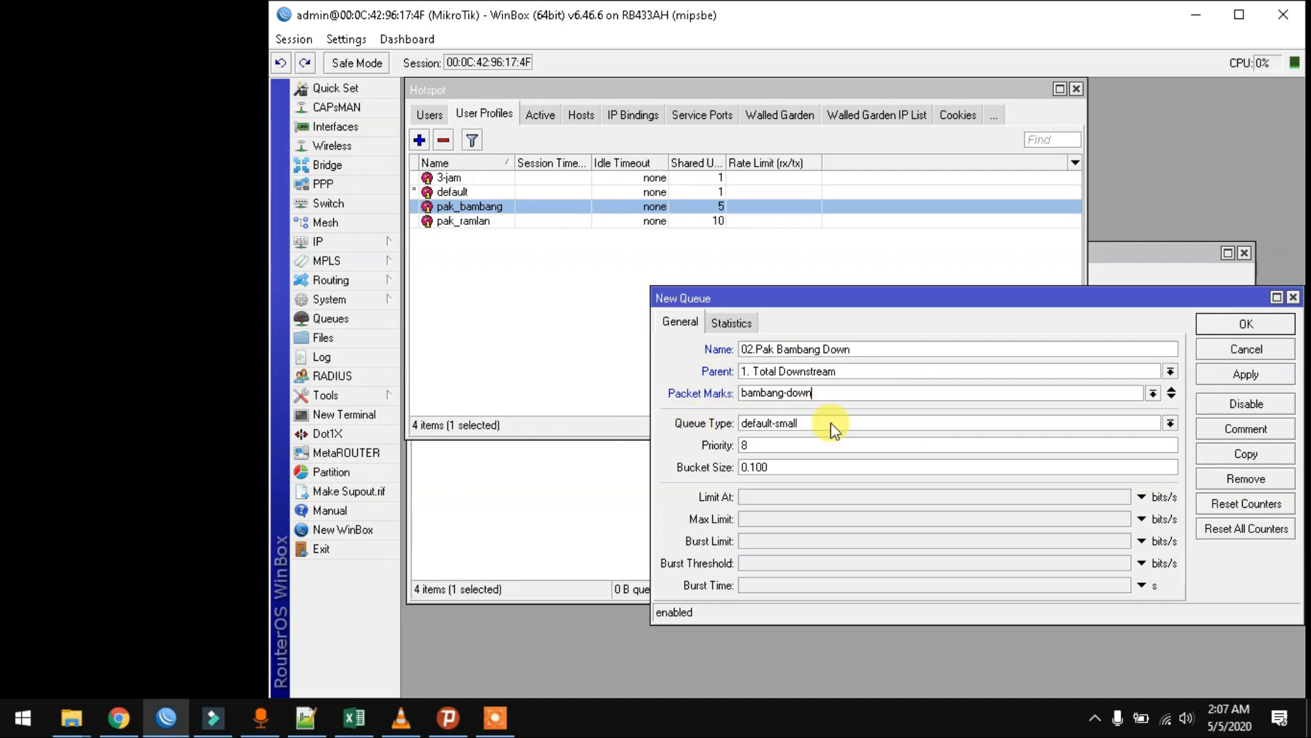
- Set queue type pcq-download-default, Limit At 512k and Max Limit 5M, and save the queue
click(1171, 424)
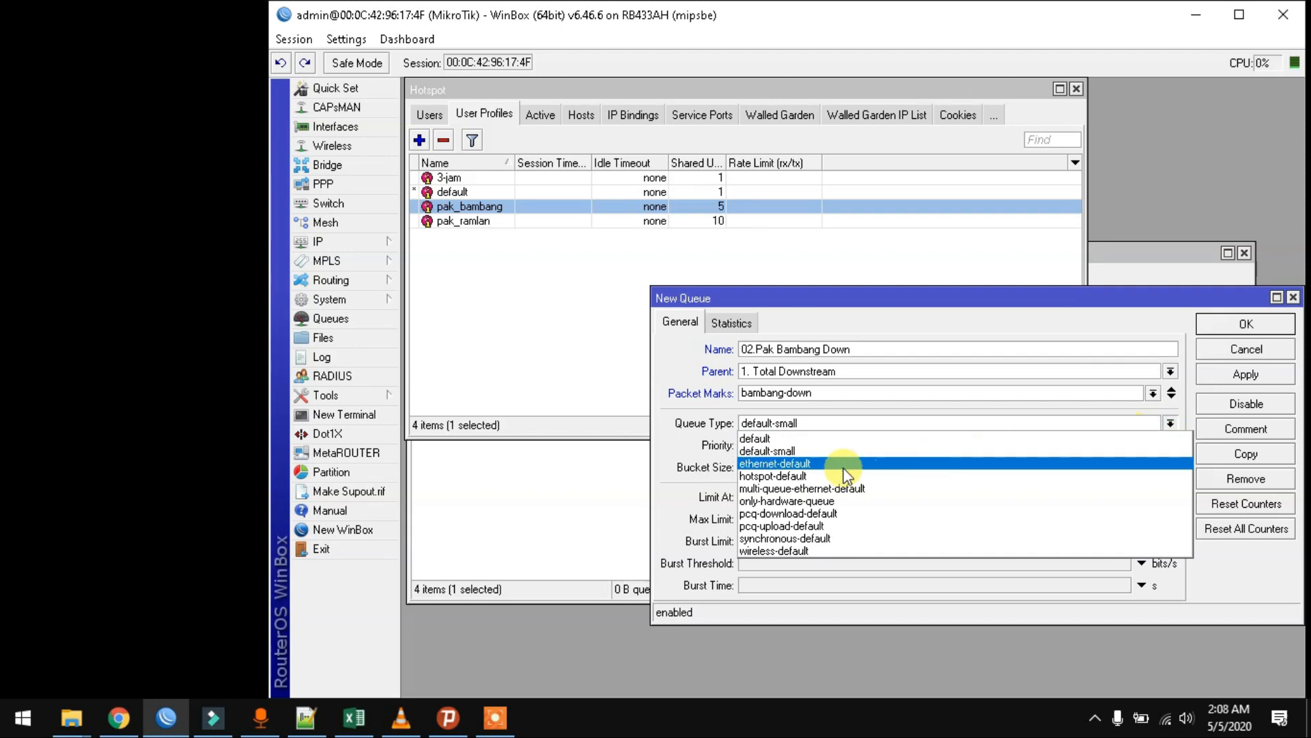
click(833, 513)
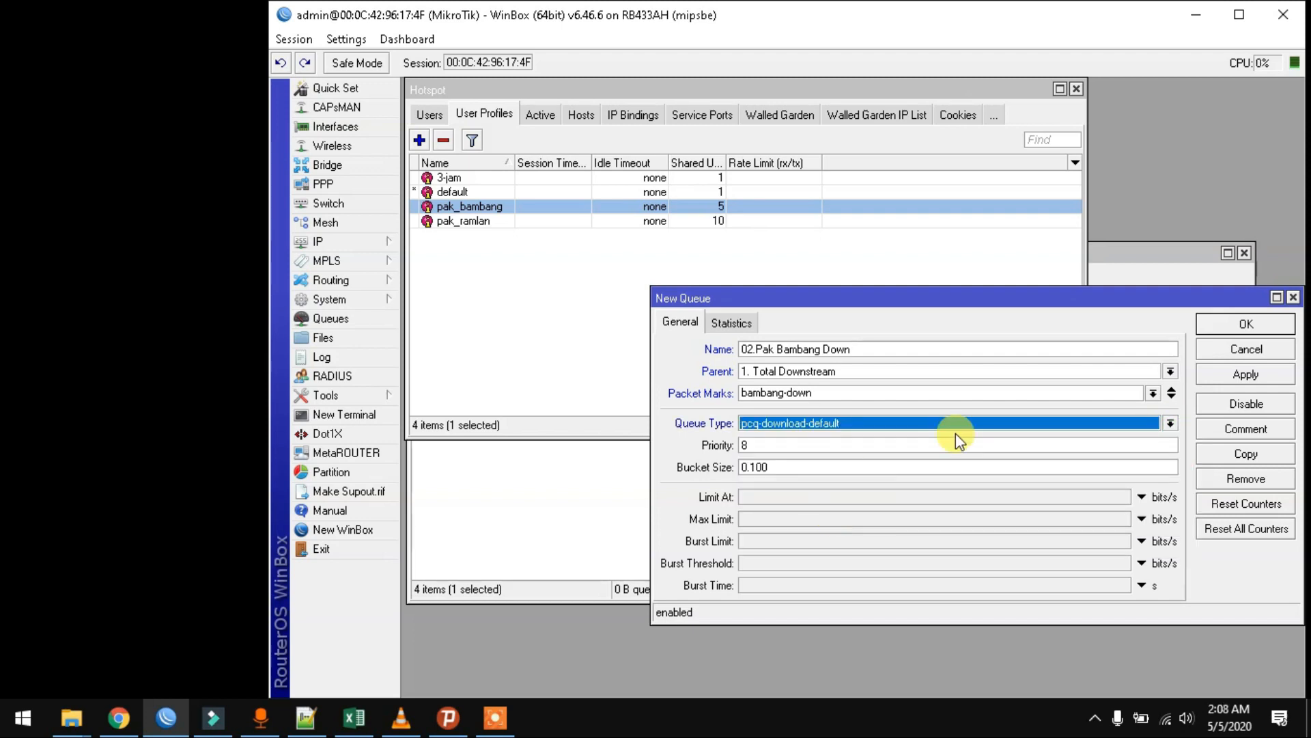
click(781, 498)
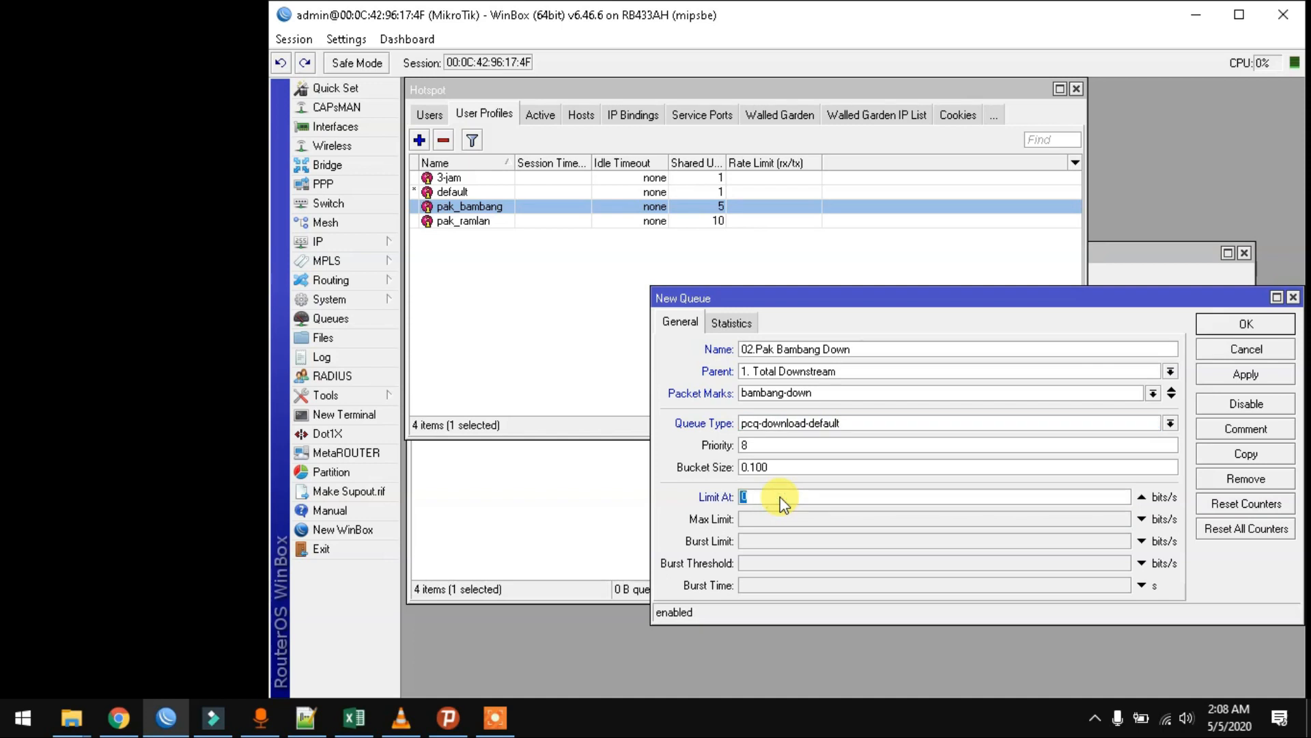
text(512k)
click(783, 519)
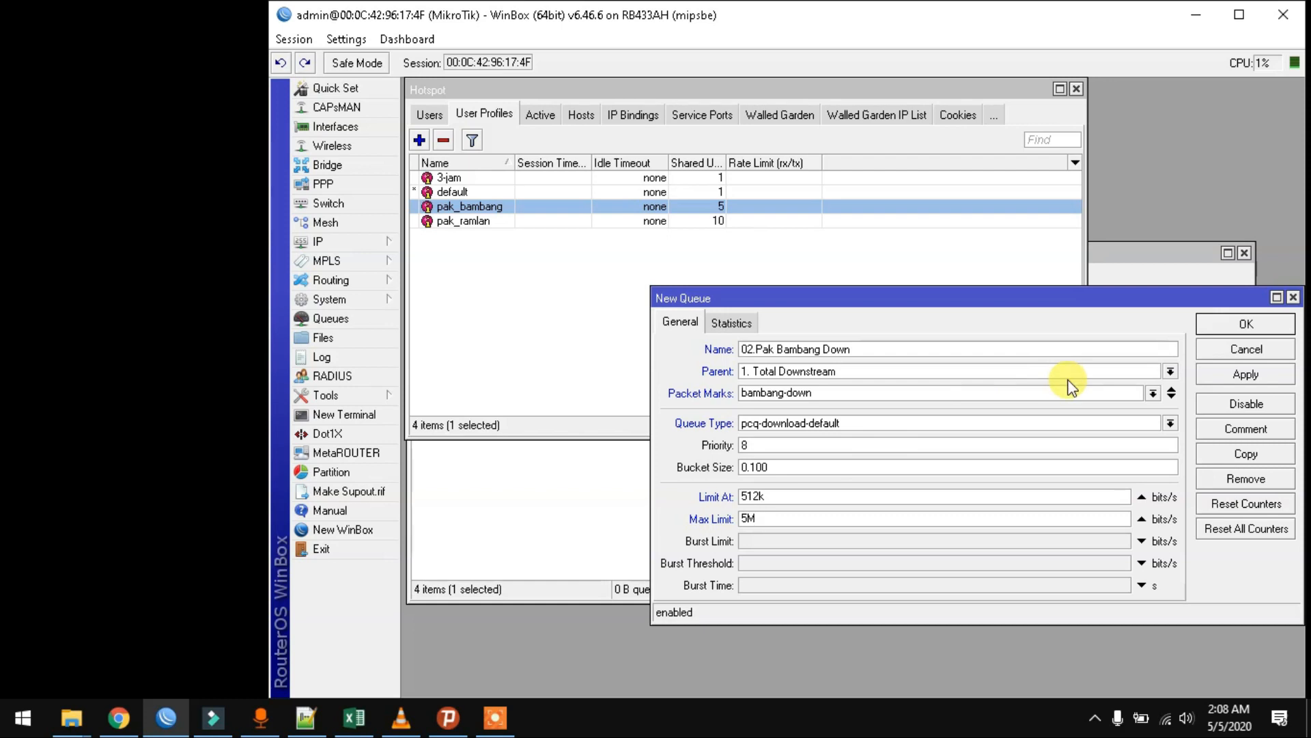
click(1207, 376)
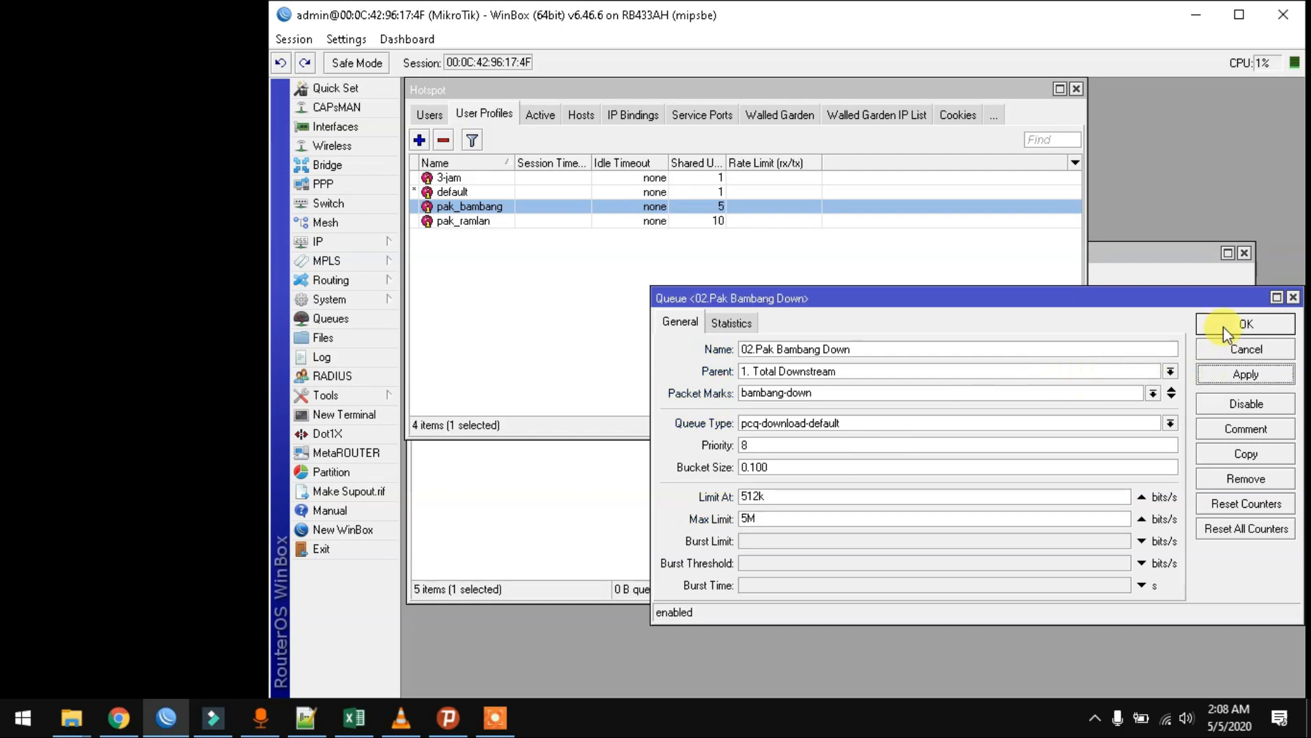
click(1224, 327)
click(881, 464)
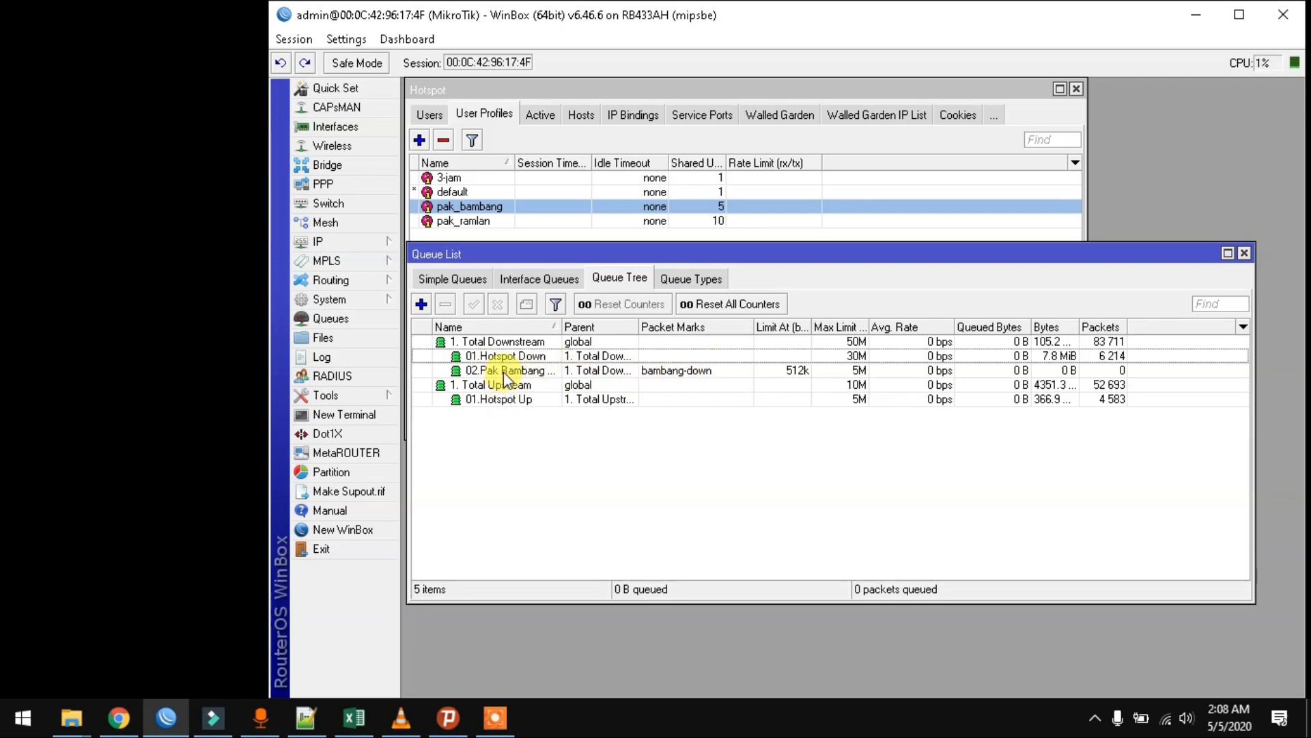
- Duplicate 02.Pak Bambang Down as 03.Pak Ramlan with packet mark ramlan-down and save it
double_click(484, 374)
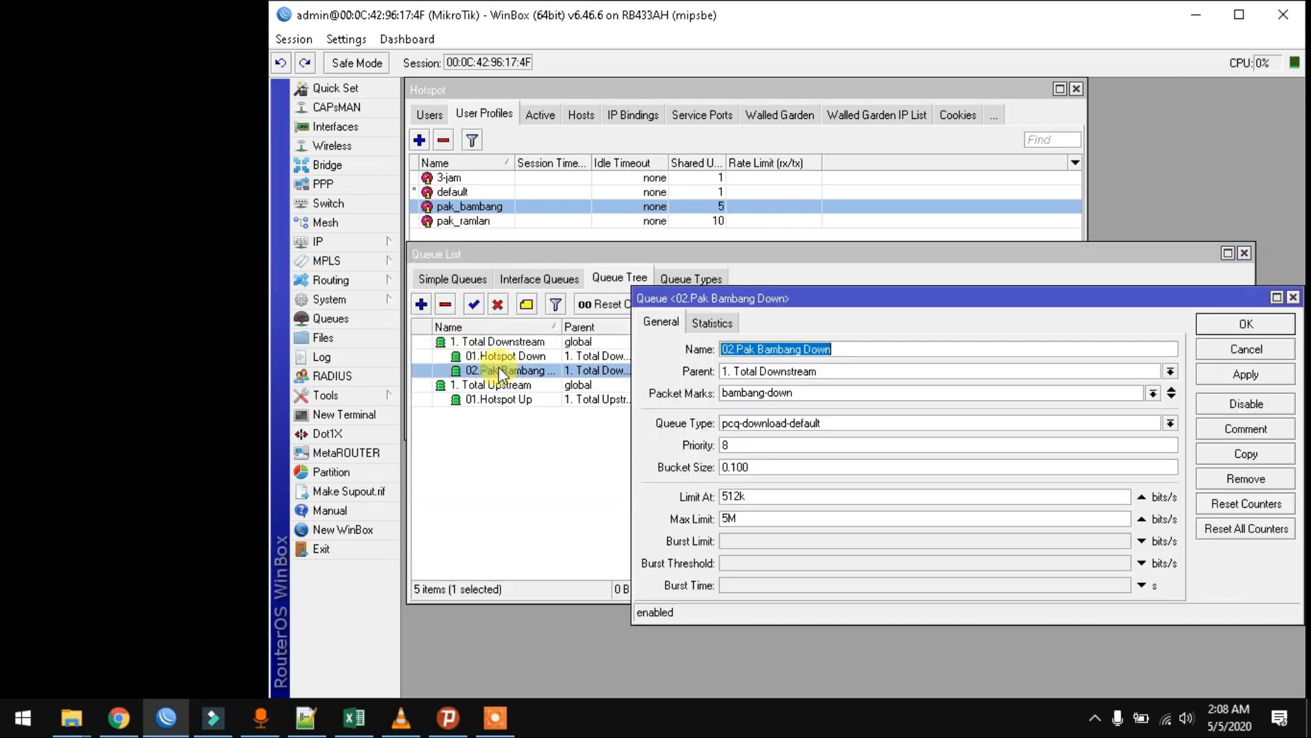
click(1247, 453)
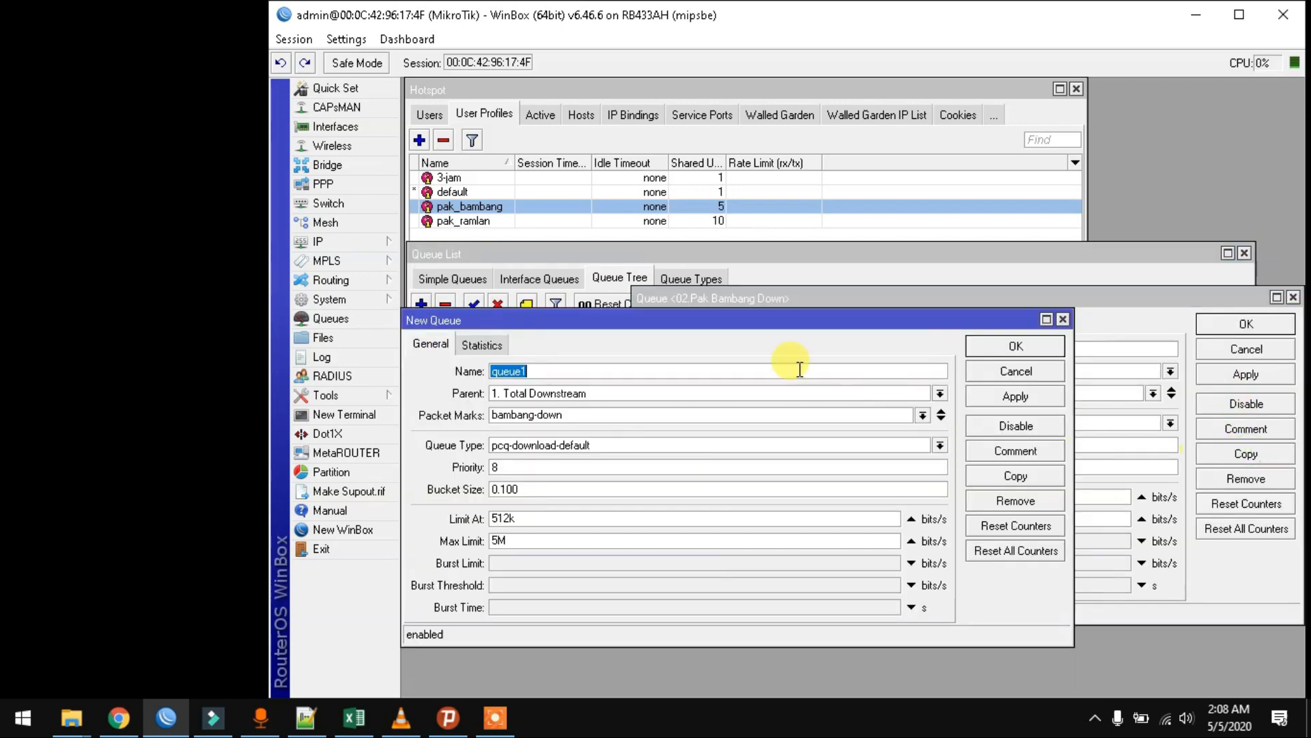
drag(758, 322, 903, 380)
text(0)
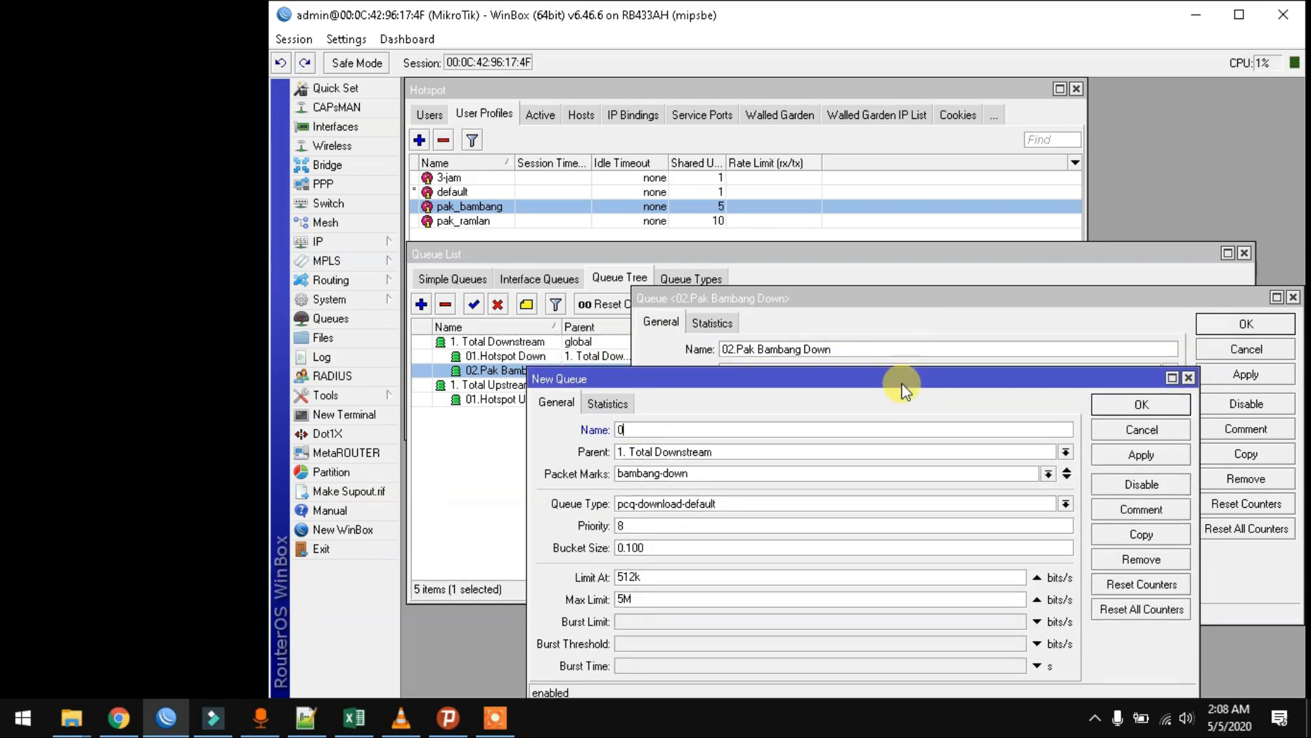
text(3.Pak Ramlan)
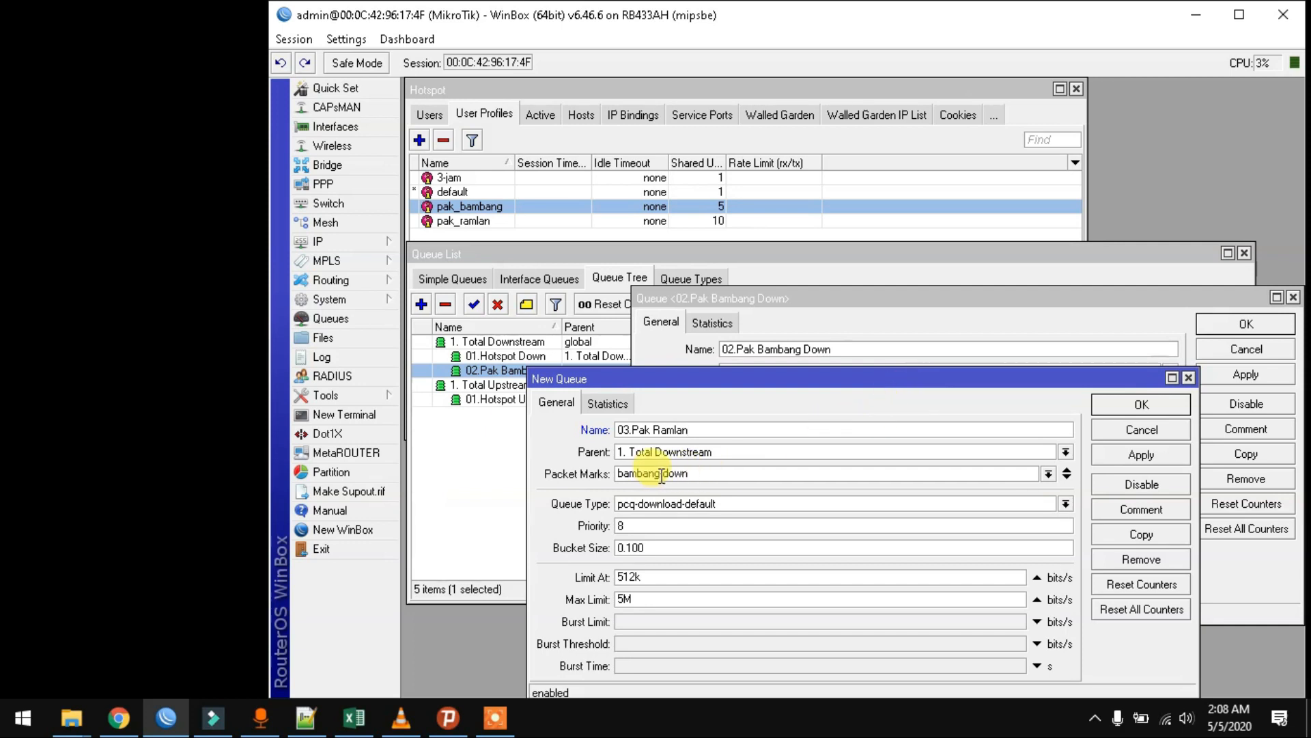
drag(660, 476, 560, 482)
text(ramlan)
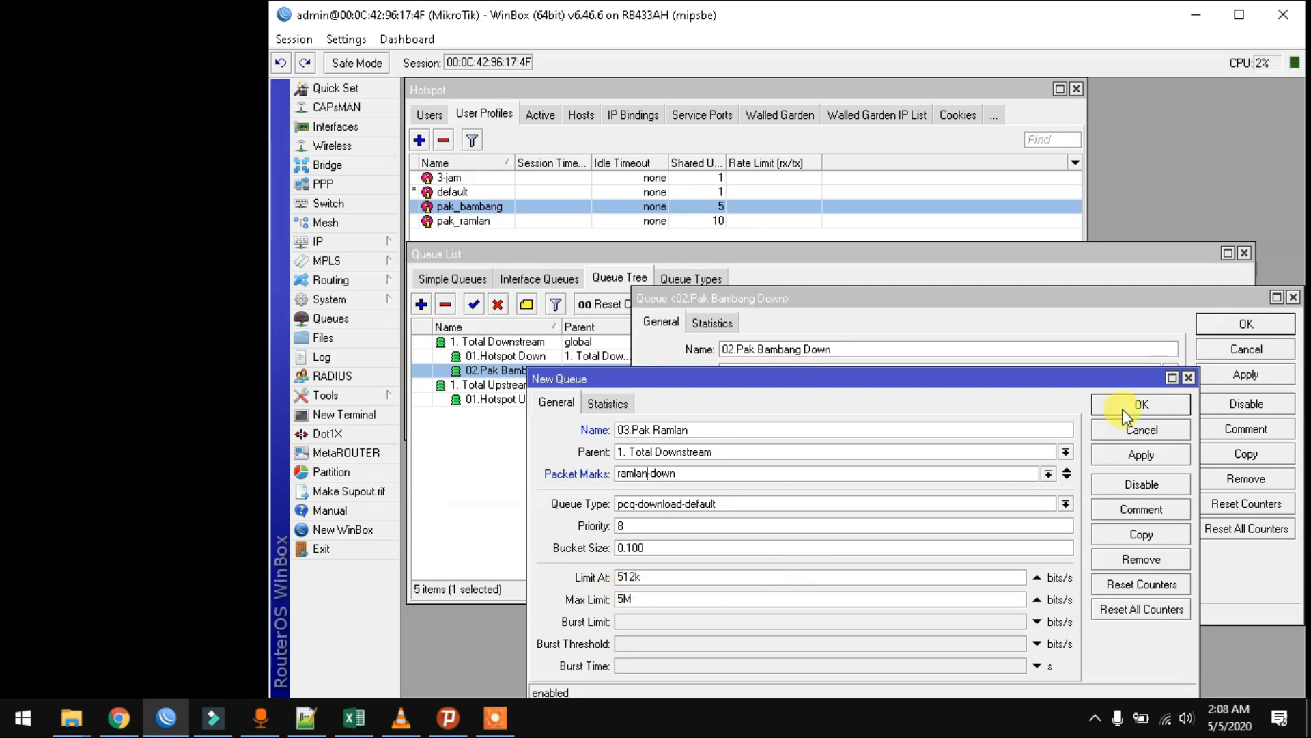
click(1136, 458)
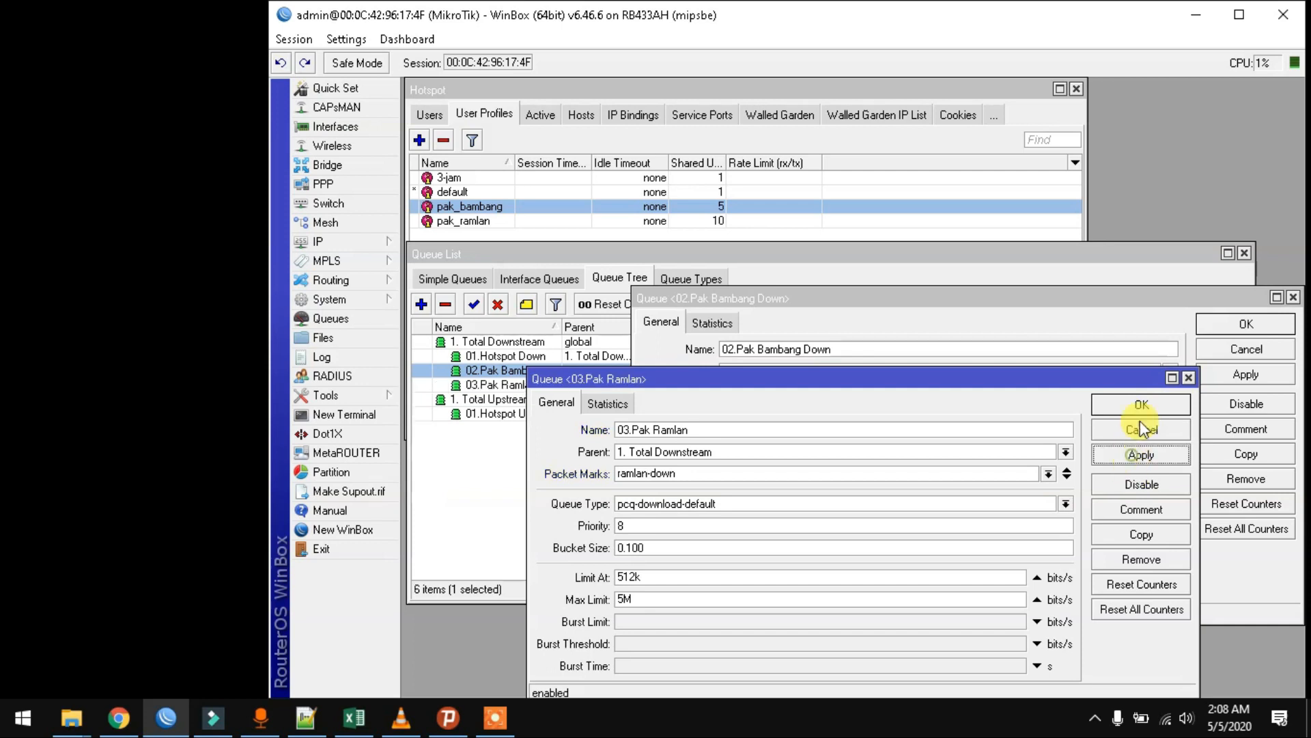
click(1149, 407)
click(1245, 323)
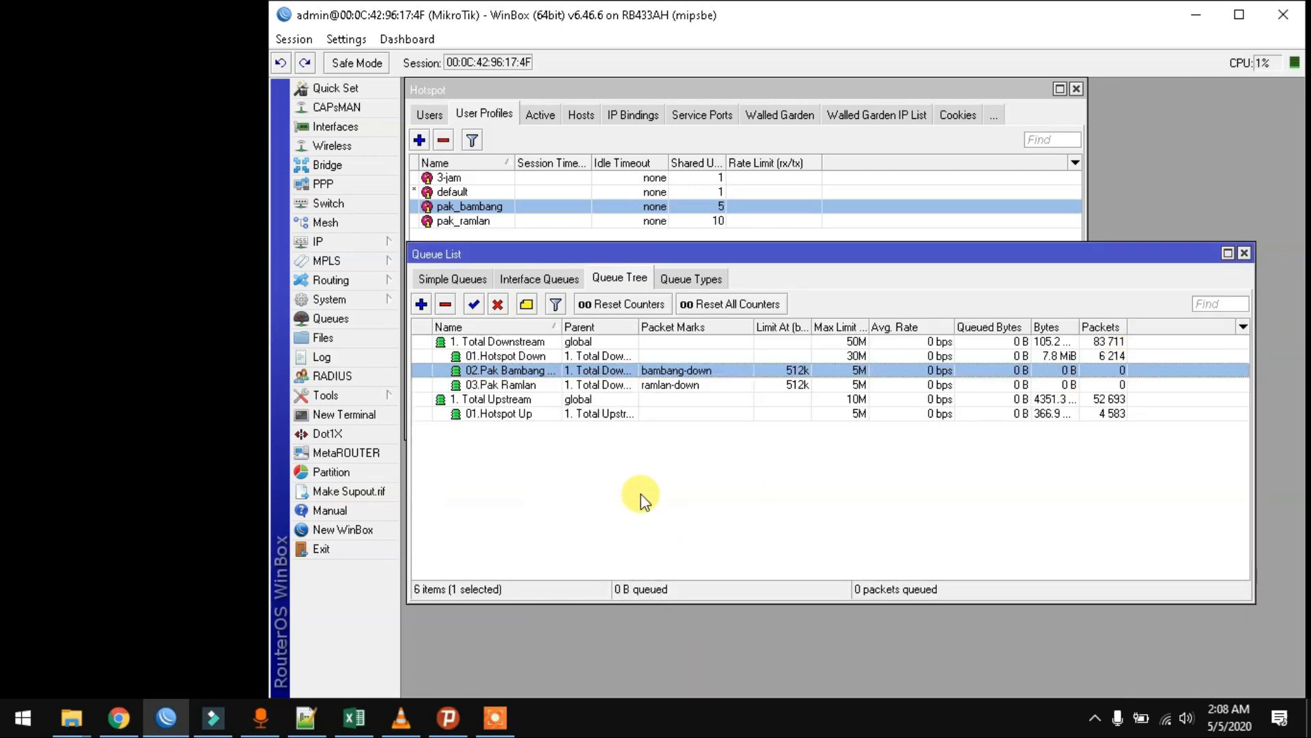
click(499, 414)
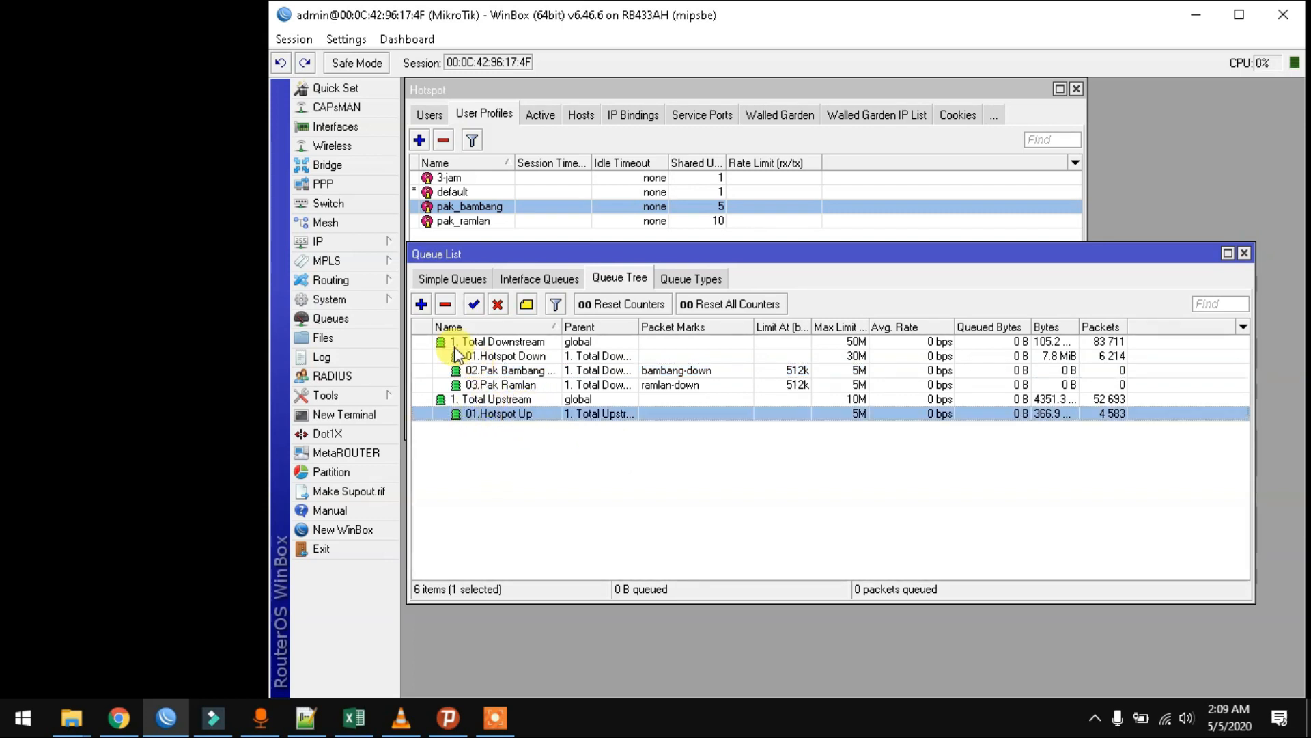
- Create a new queue named 02.Pak Bambang Up with parent 1. Total Upstream
click(421, 304)
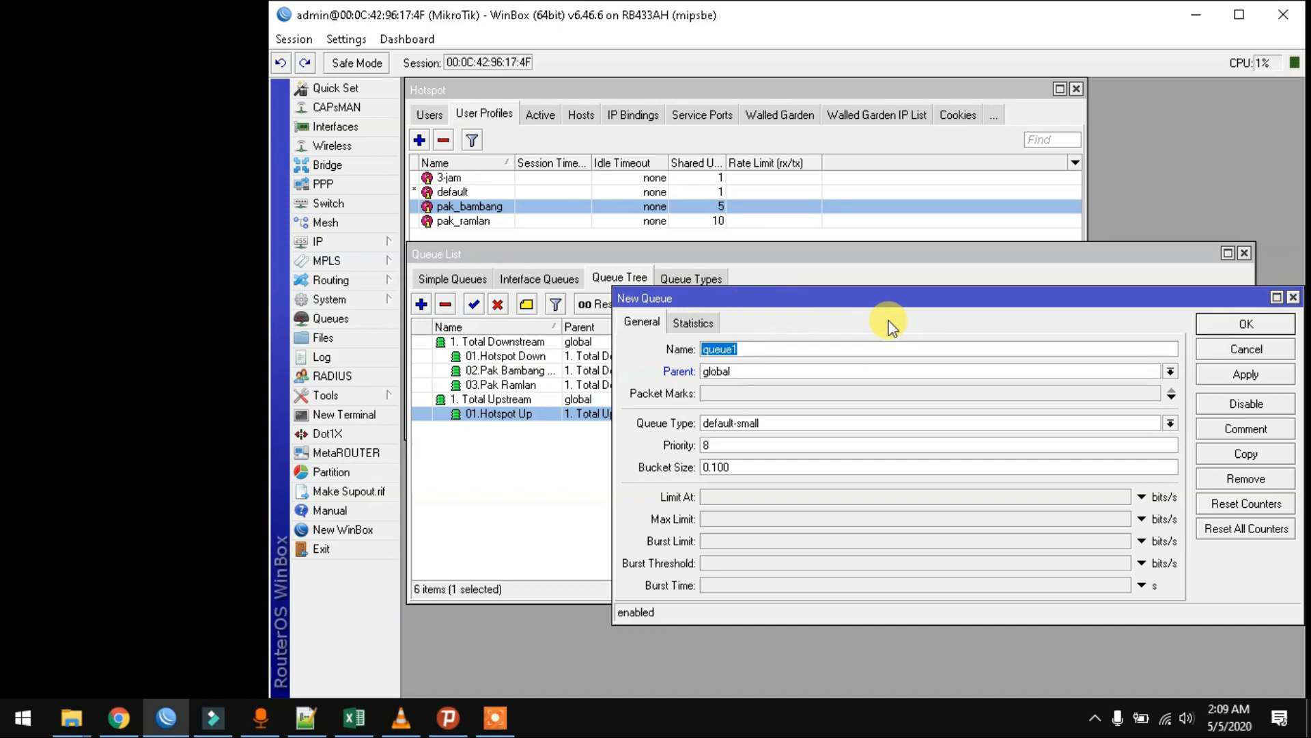
text(02)
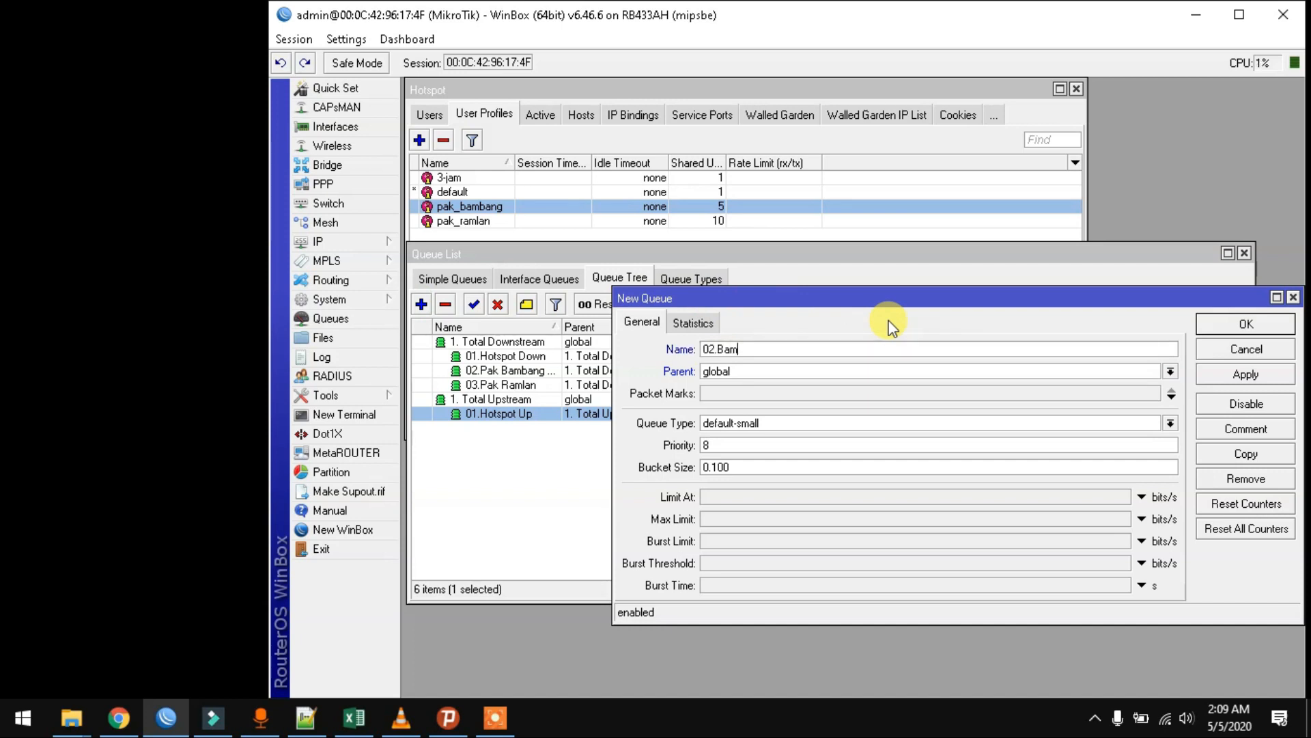
text(.Pak Bambang Up)
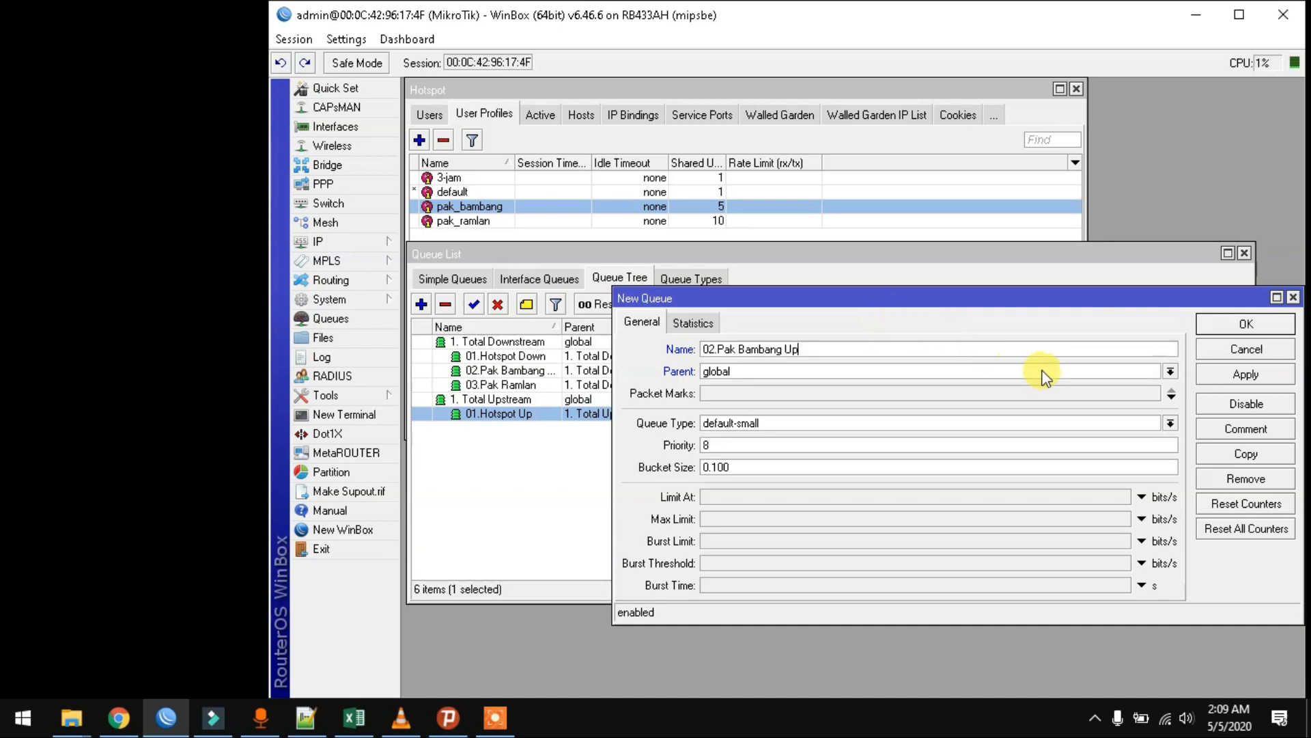
click(1170, 371)
click(952, 399)
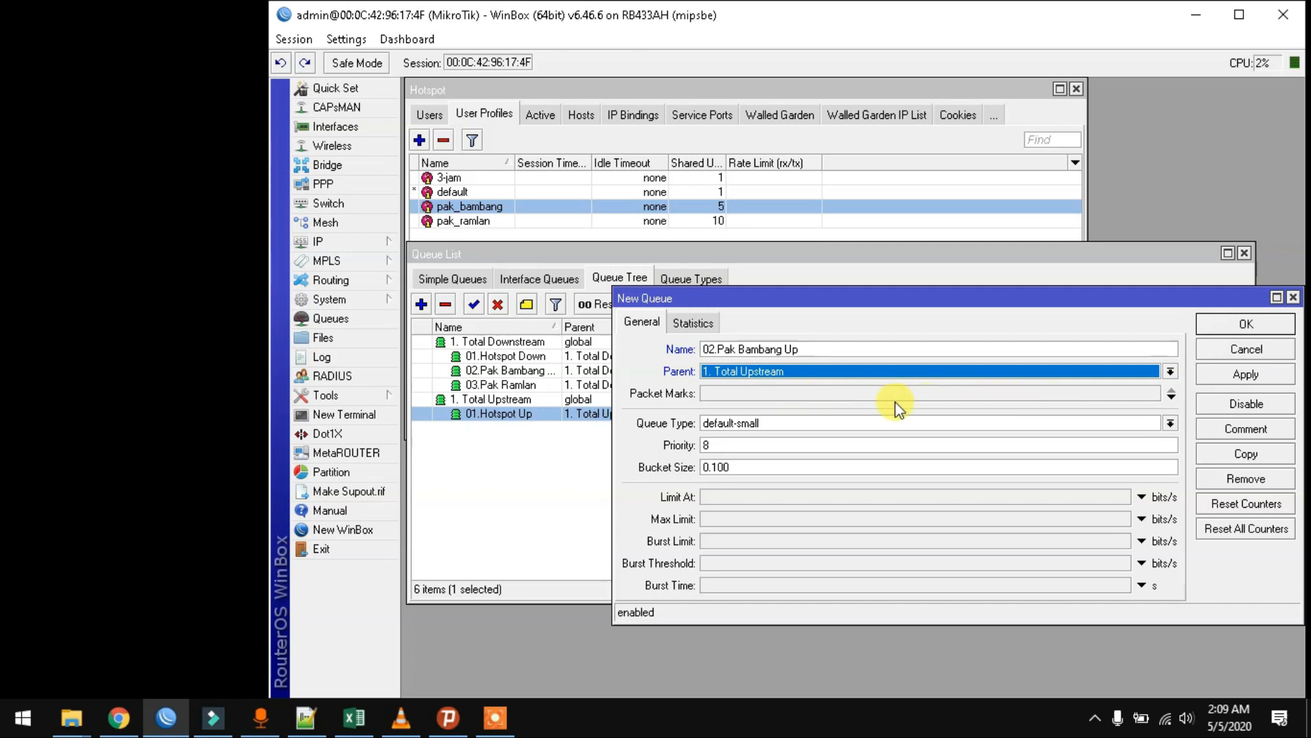
click(896, 396)
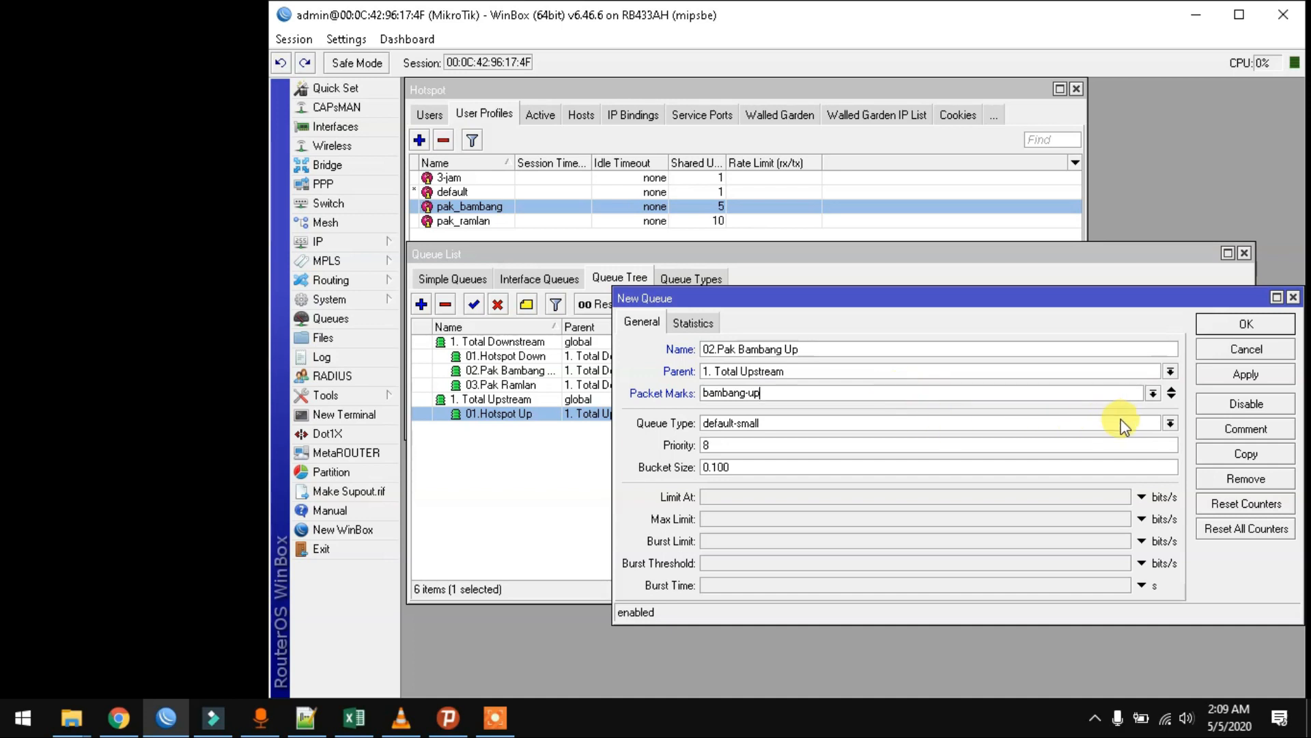
- Give it queue type pcq-upload-default, Limit At 256k and Max Limit 1M, and save
click(1170, 423)
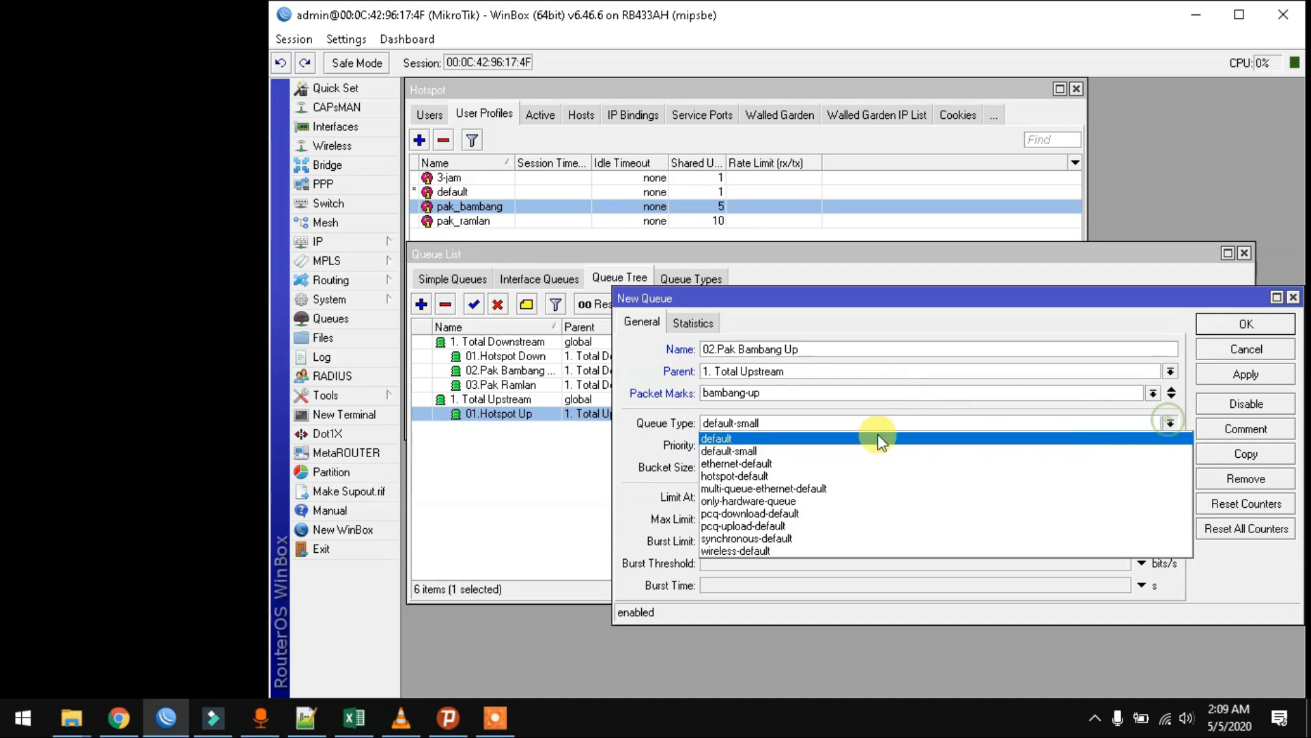
click(789, 528)
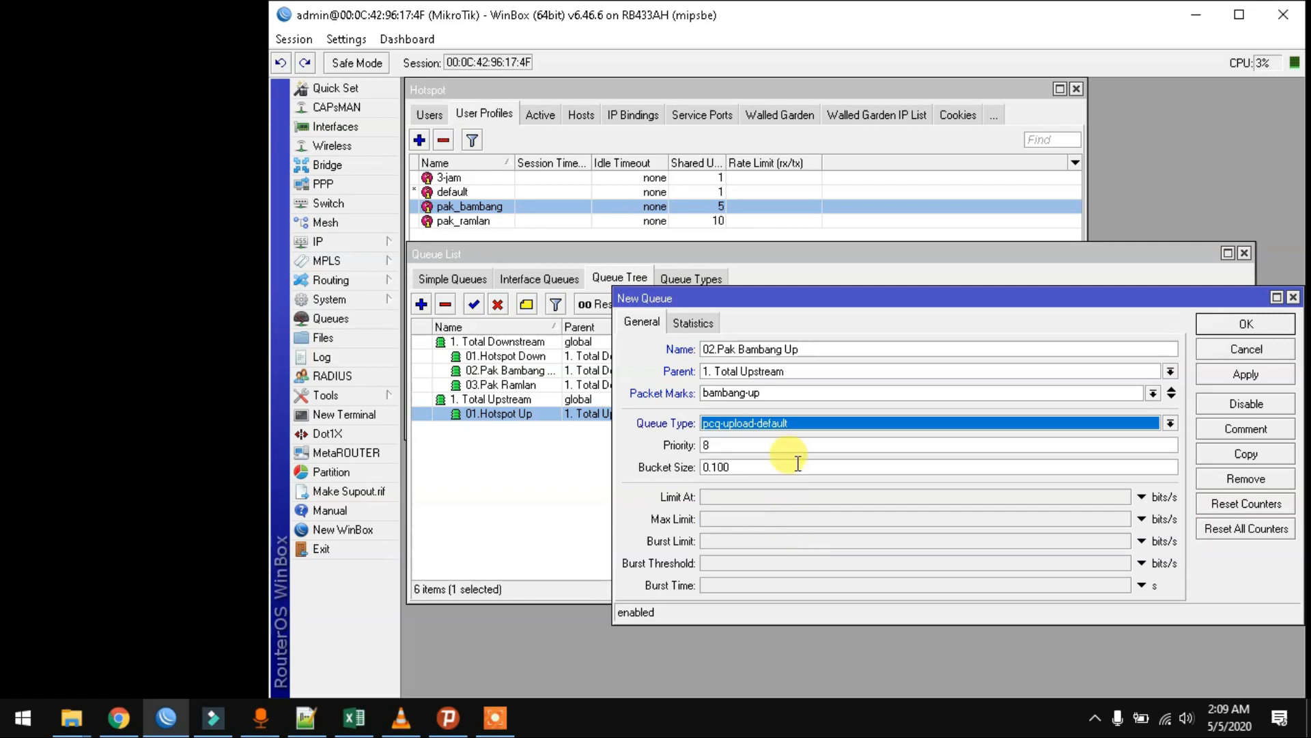
click(753, 493)
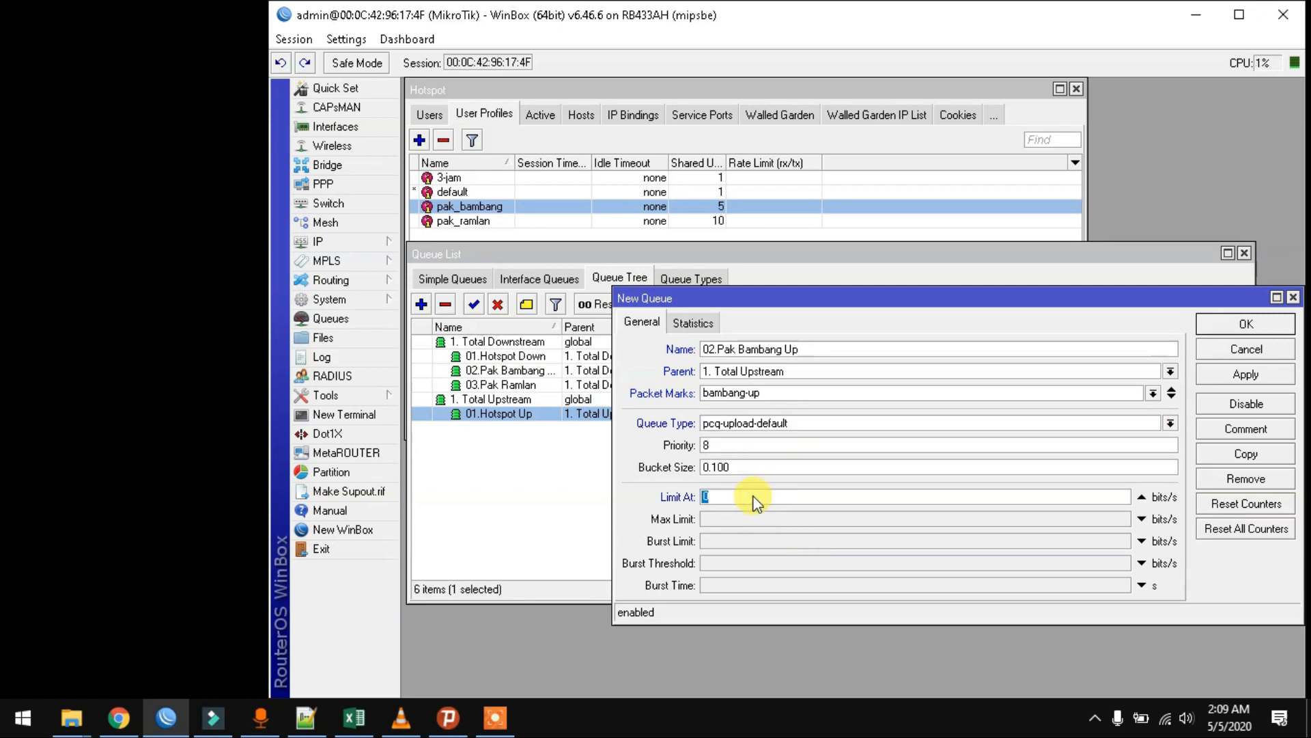
text(256k)
click(758, 520)
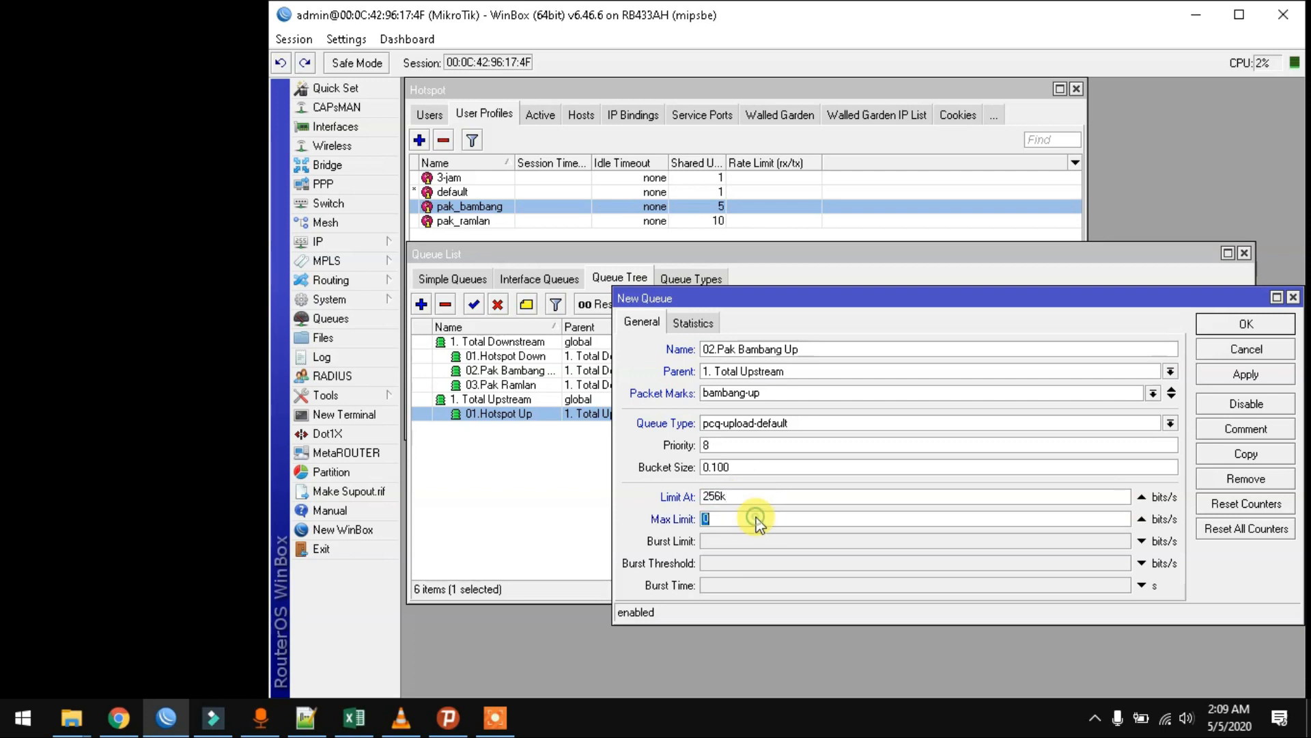
text(1M)
click(1246, 374)
click(1246, 323)
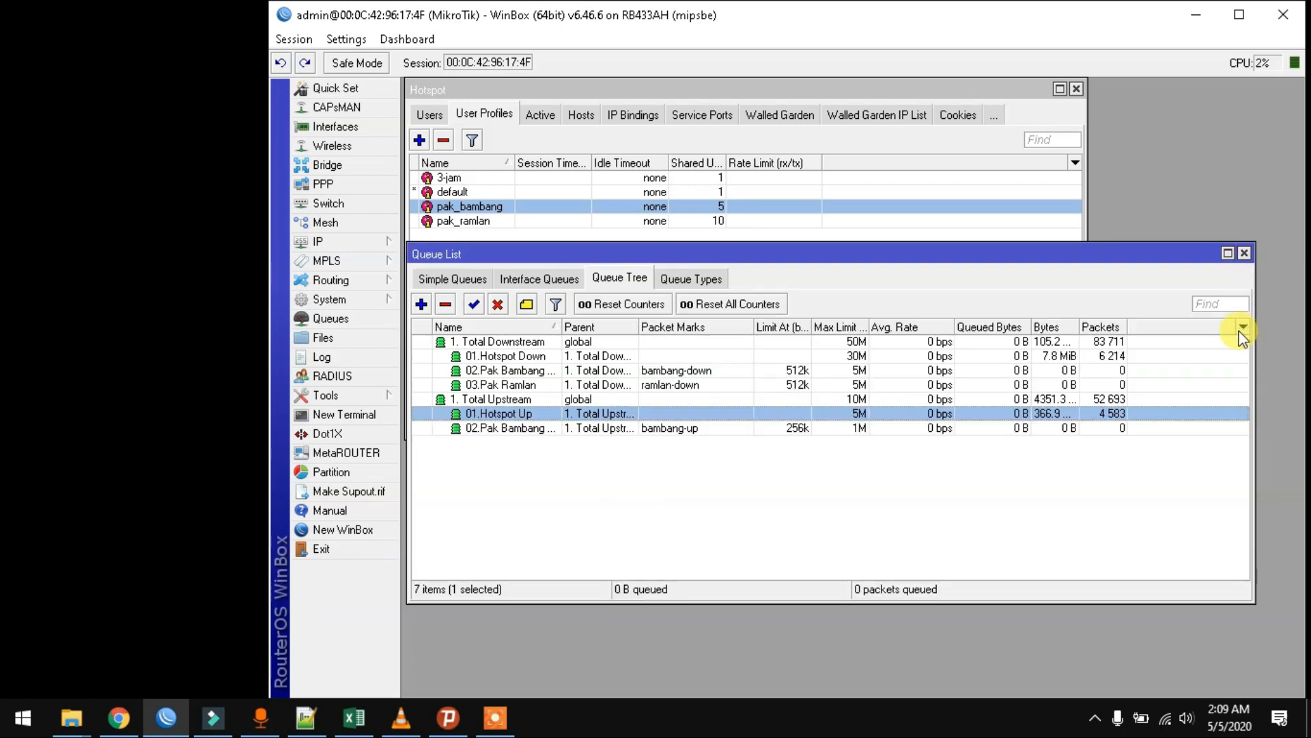
- Duplicate 02.Pak Bambang Up as 03.Pak Ramlan Up with packet mark ramlan-up and save it
click(480, 429)
double_click(480, 429)
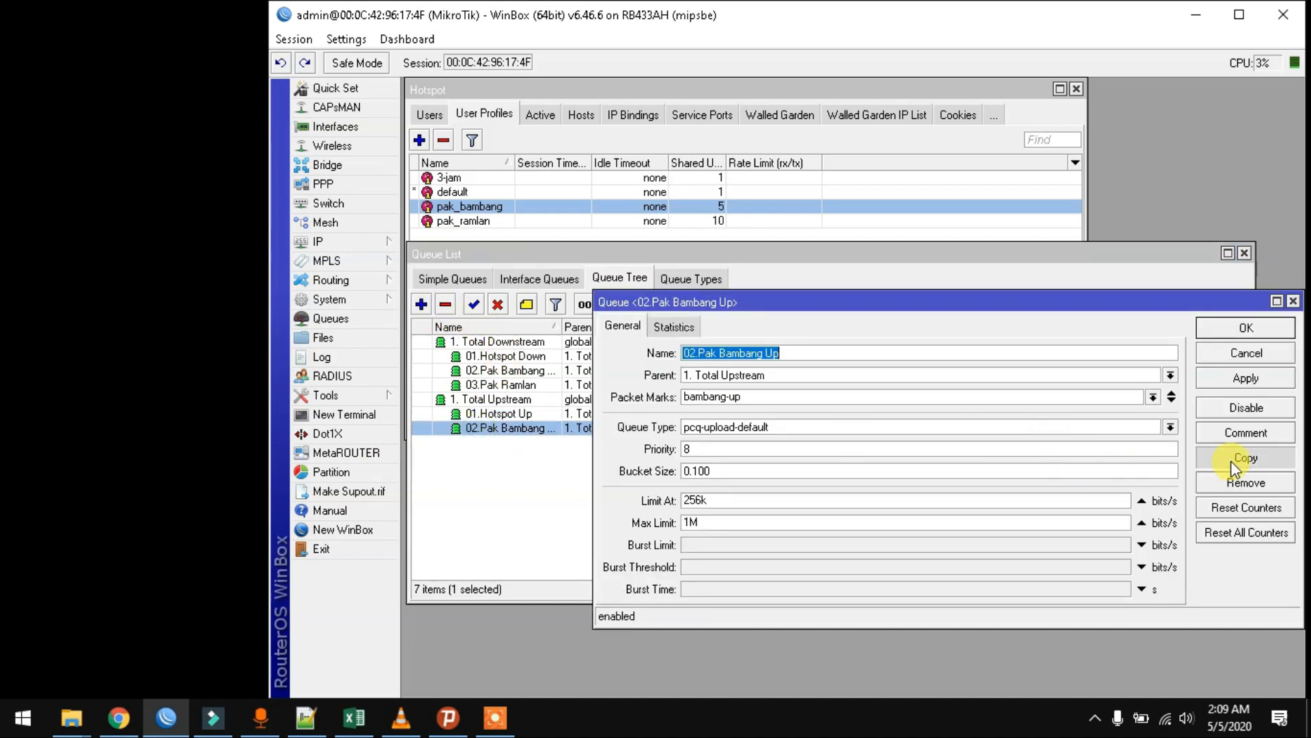
click(1263, 457)
text(03)
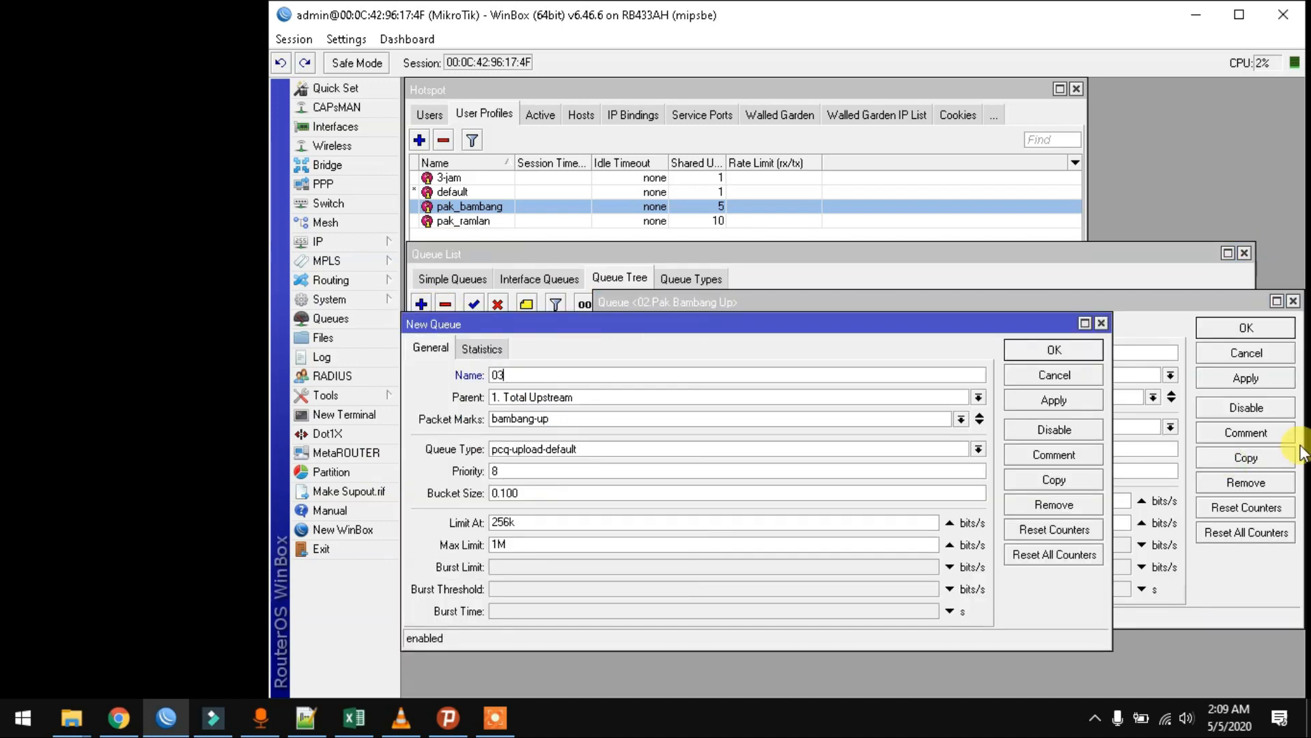
text(.Pak Ramlan Up)
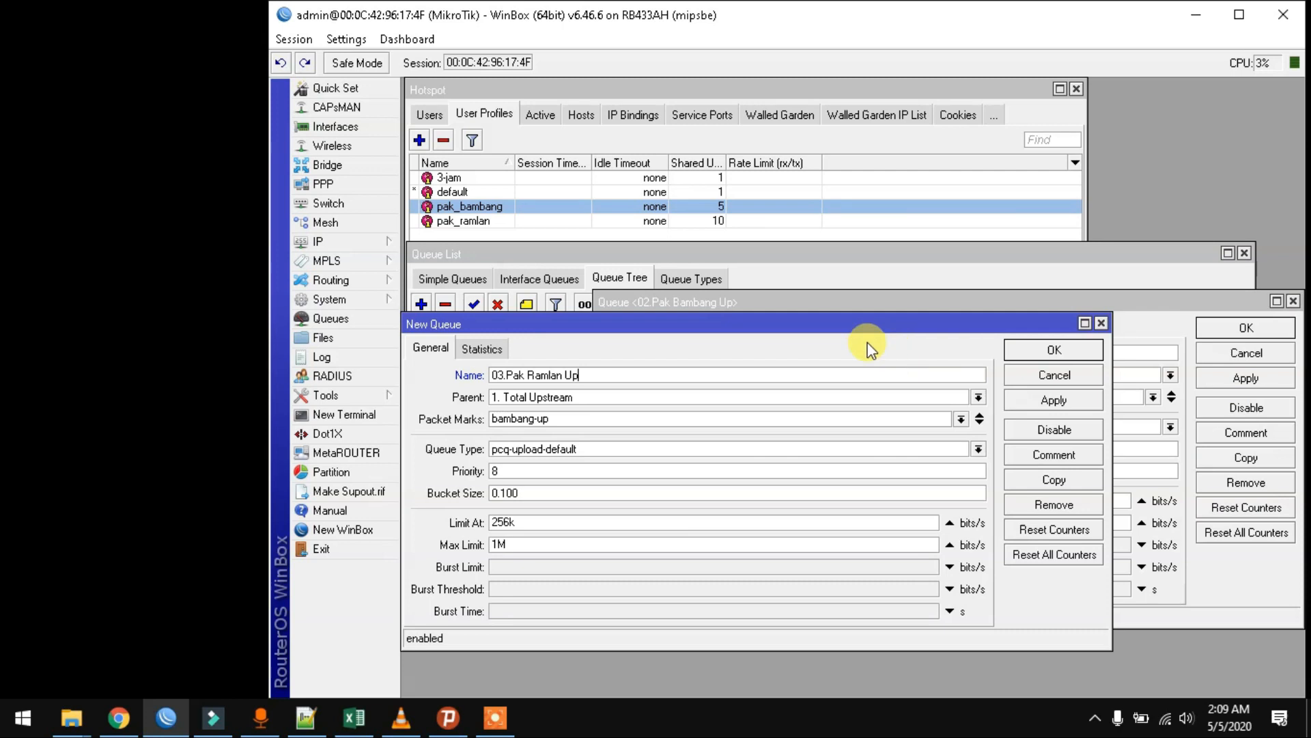
drag(536, 419, 407, 422)
text(ramlan)
click(1081, 404)
click(1057, 347)
- Reapply and close 02.Pak Bambang Up, then show the Hotspot Users list
click(1238, 379)
click(1236, 328)
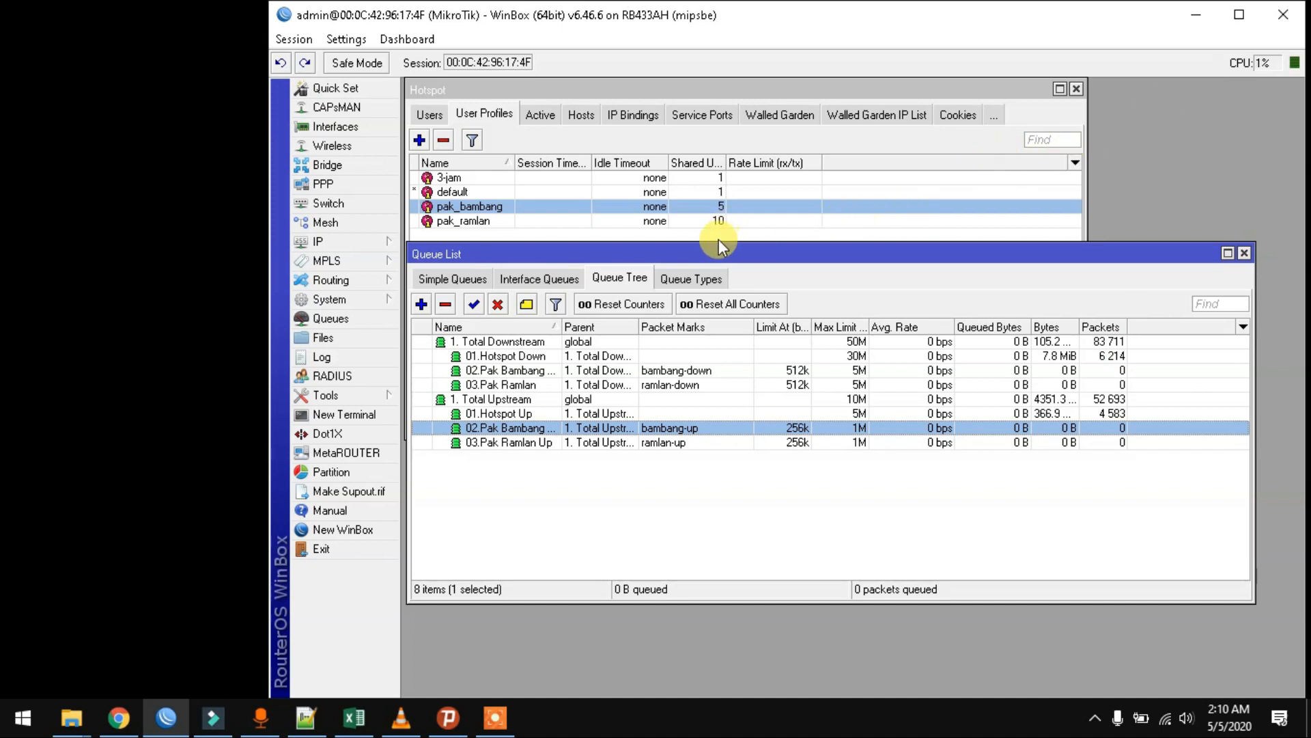
drag(717, 248, 716, 246)
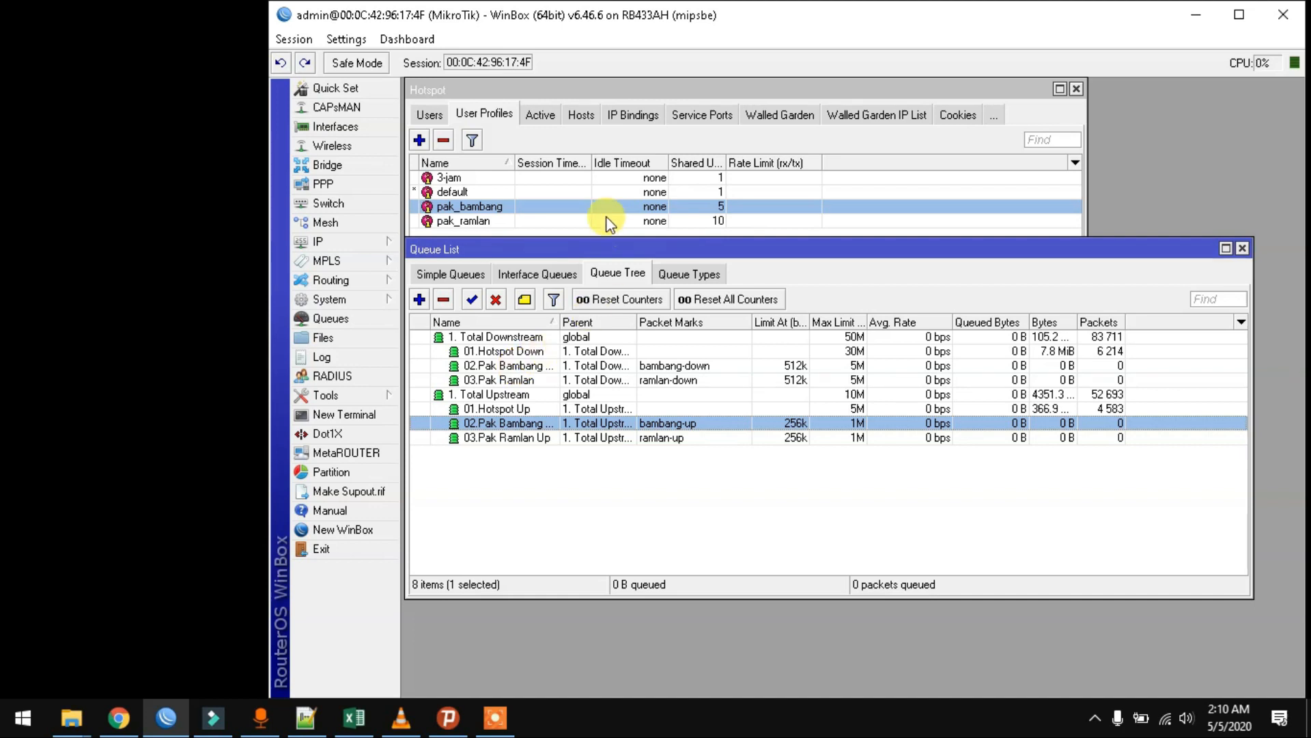
click(430, 117)
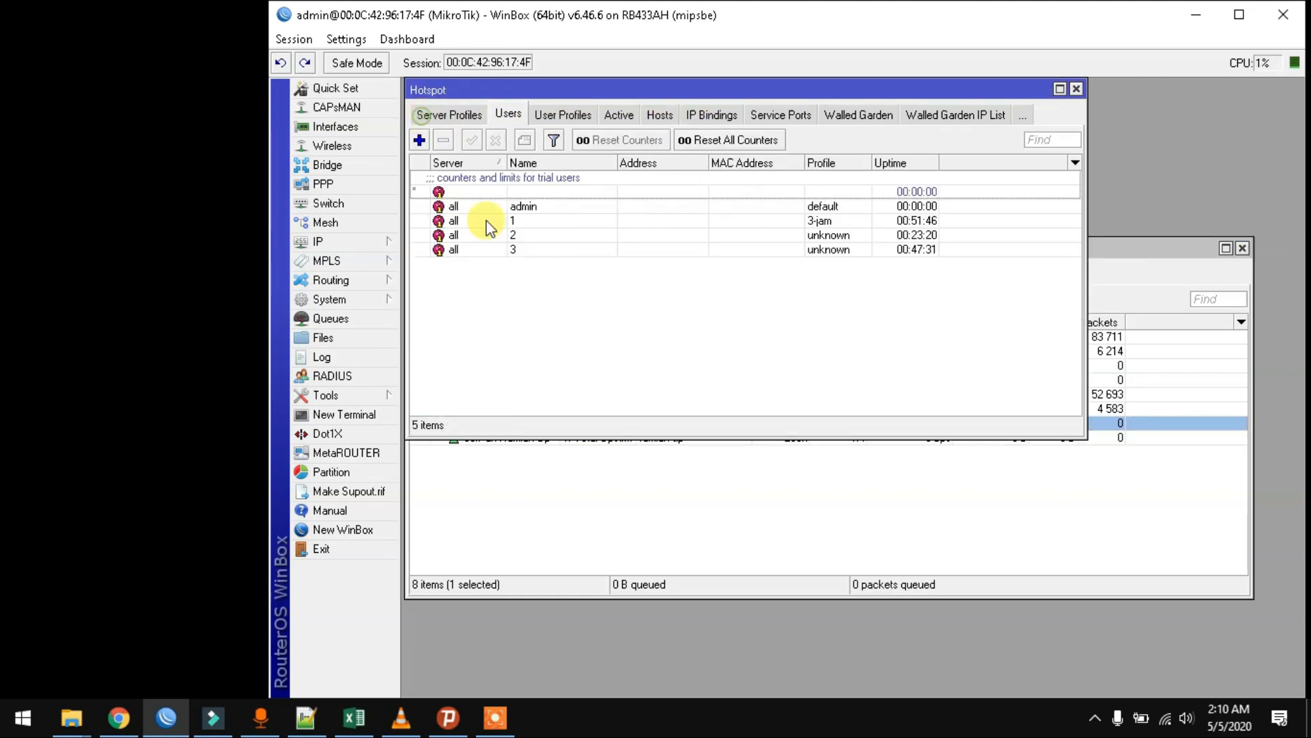
- Add hotspot user 1bambang with a password and the pak_bambang profile
click(419, 140)
click(980, 336)
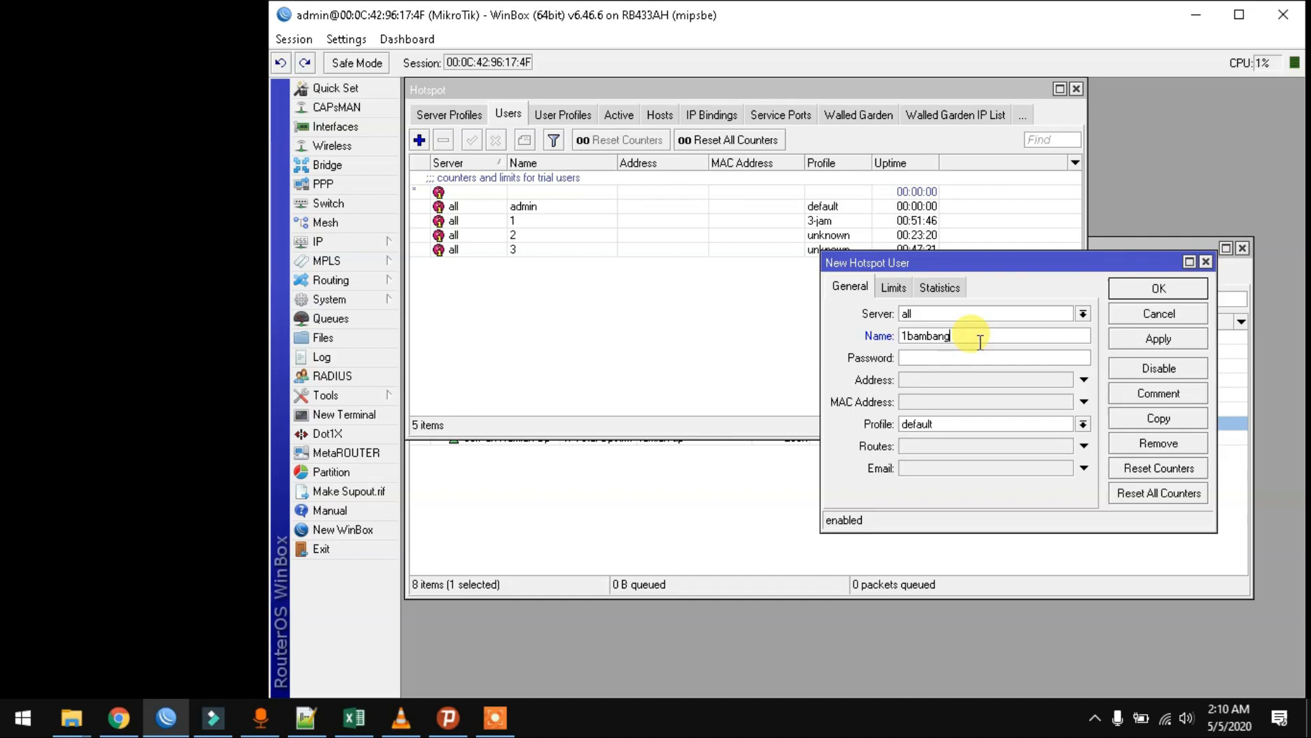
click(987, 359)
text(1234)
click(932, 424)
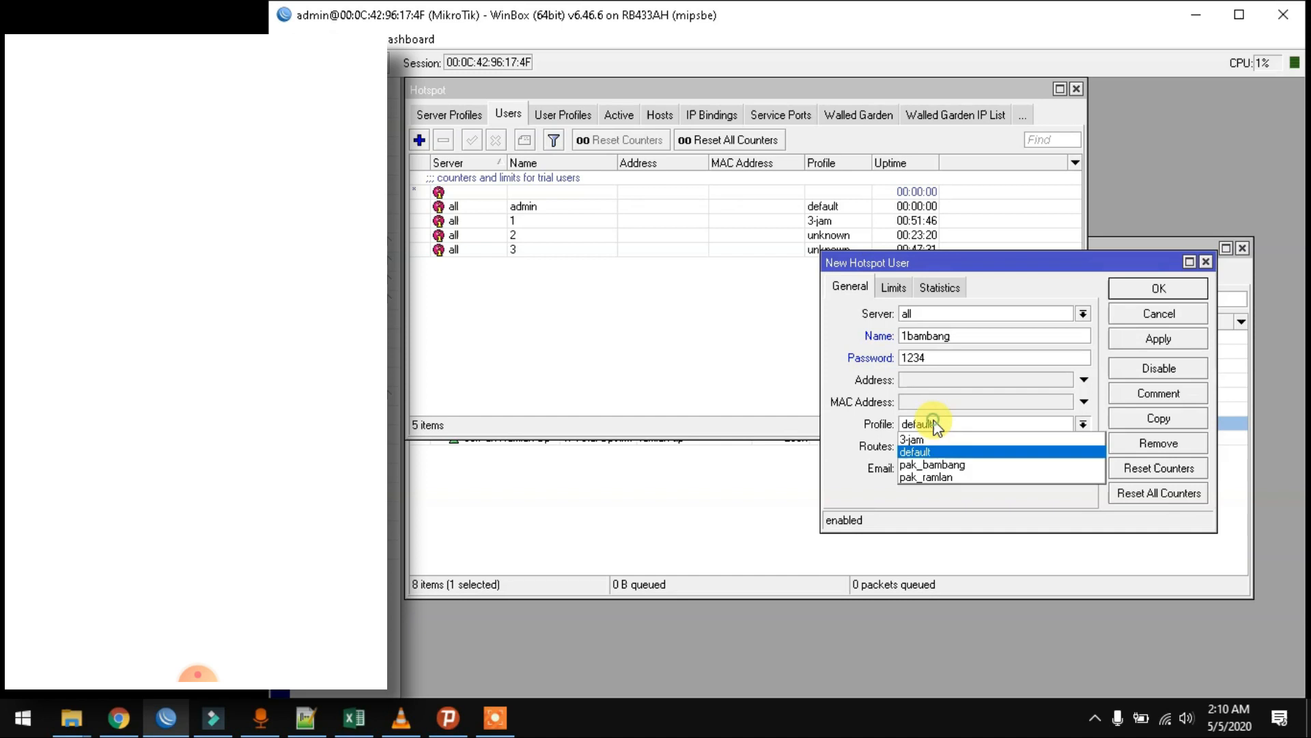
click(936, 464)
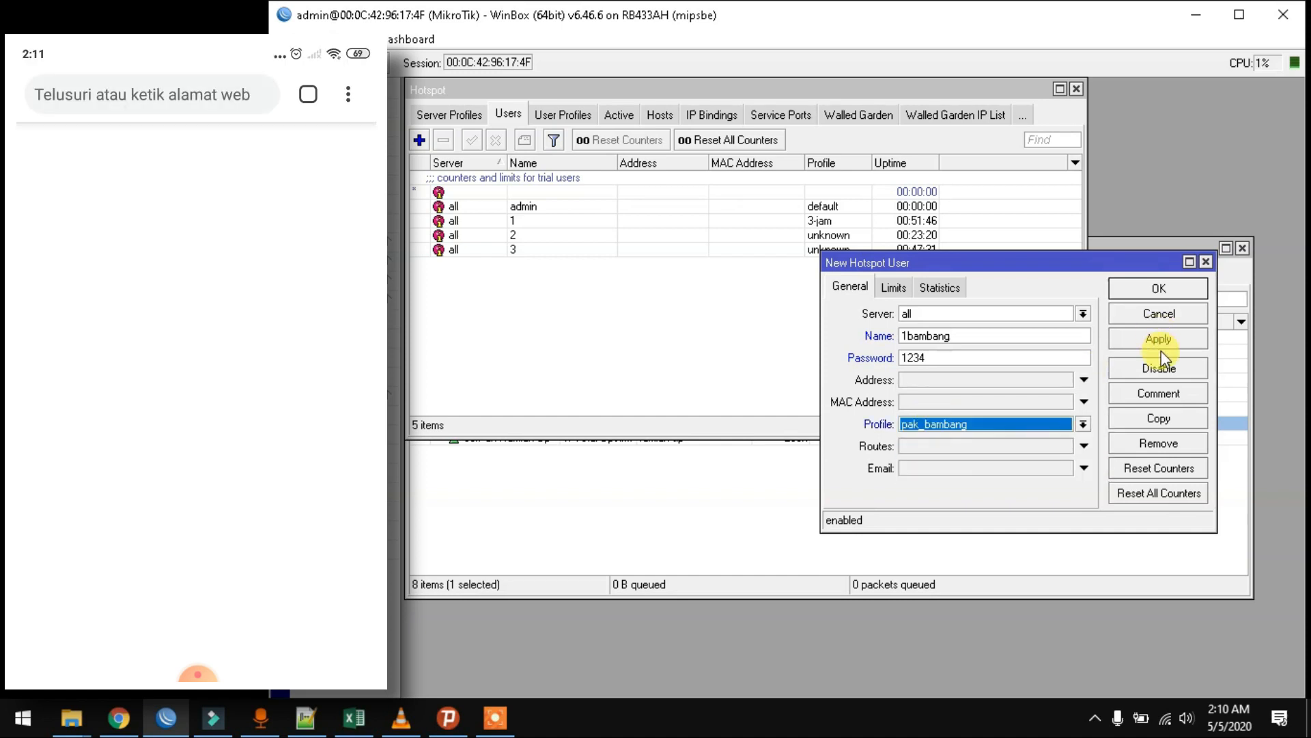
click(1159, 345)
click(1157, 292)
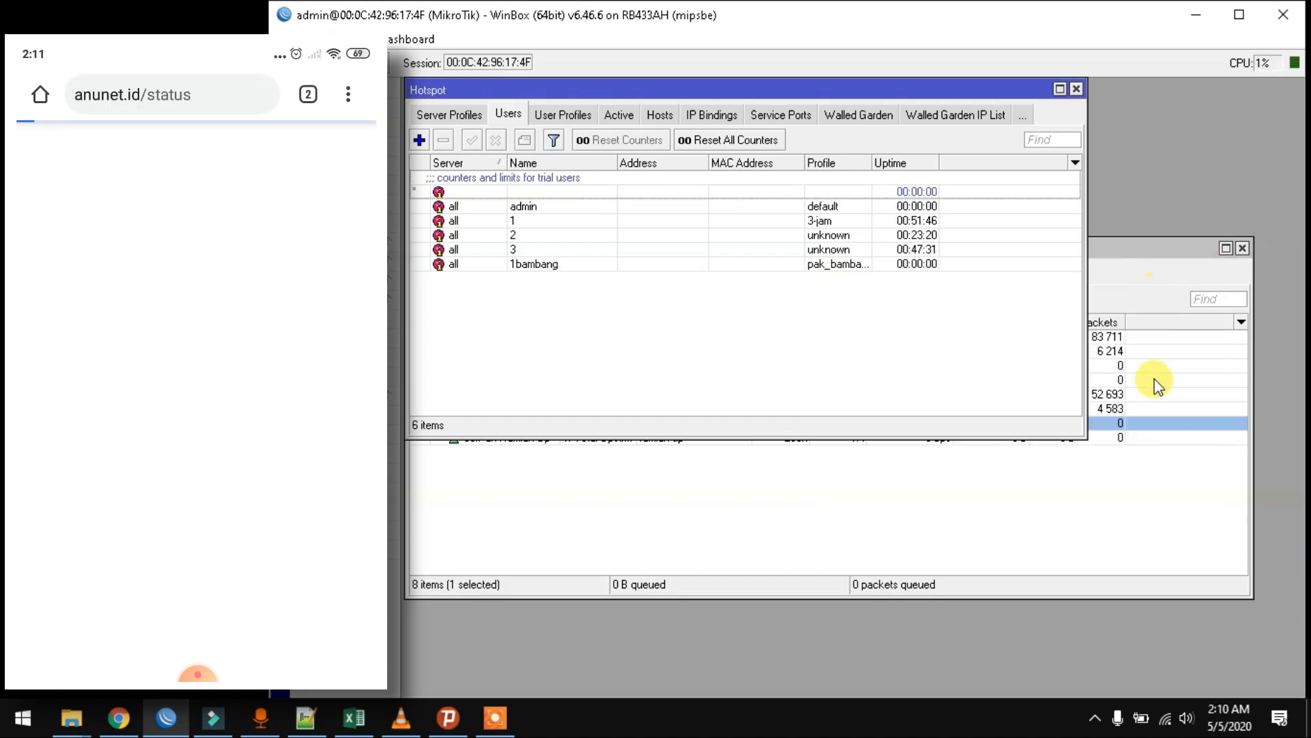
click(1018, 455)
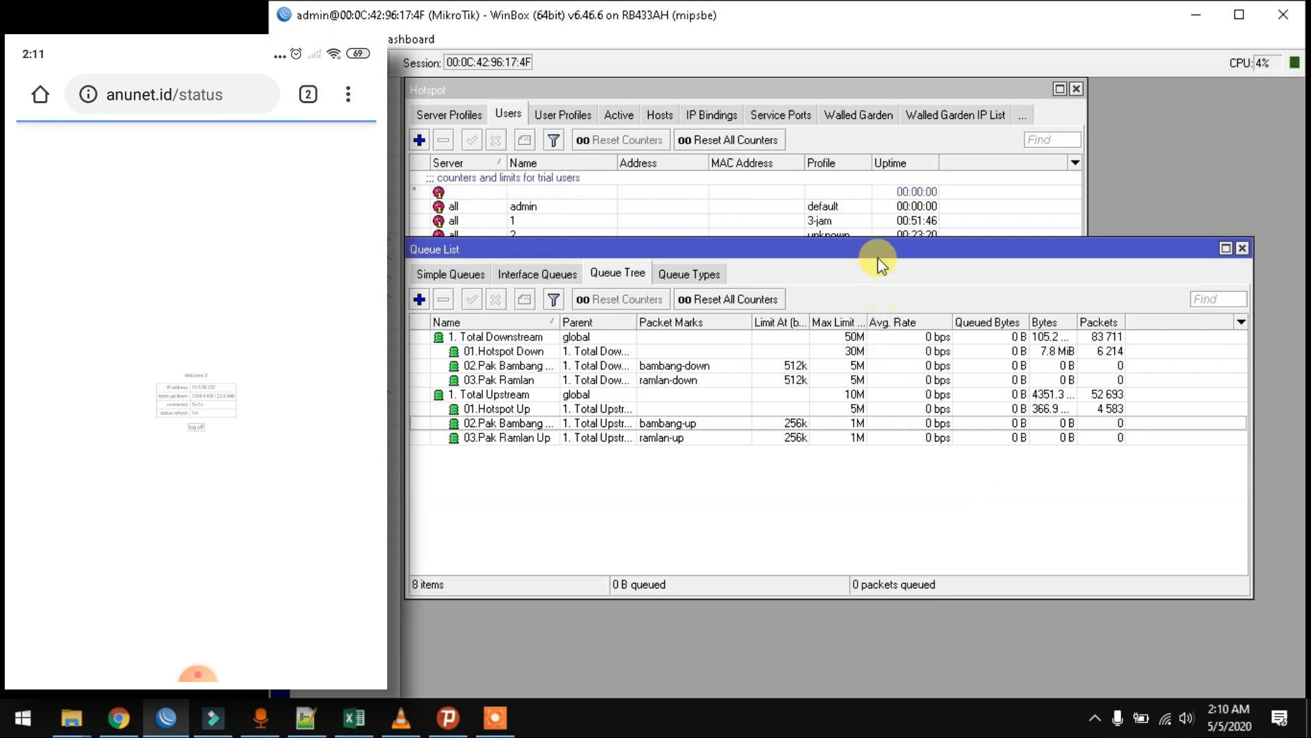
- Watch the 02.Pak Bambang Up and Down queues' live rates: 151.9 kbps up, 2.3 Mbps down
drag(879, 257, 880, 300)
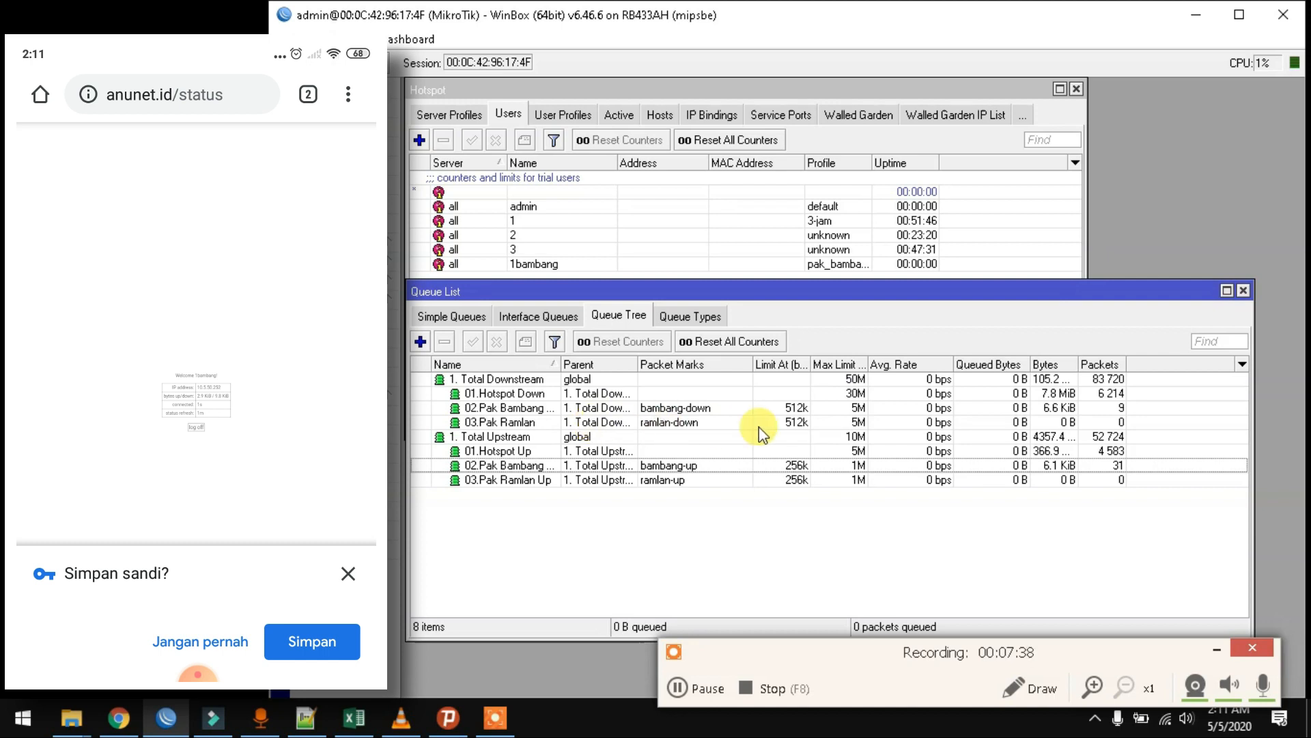
click(710, 465)
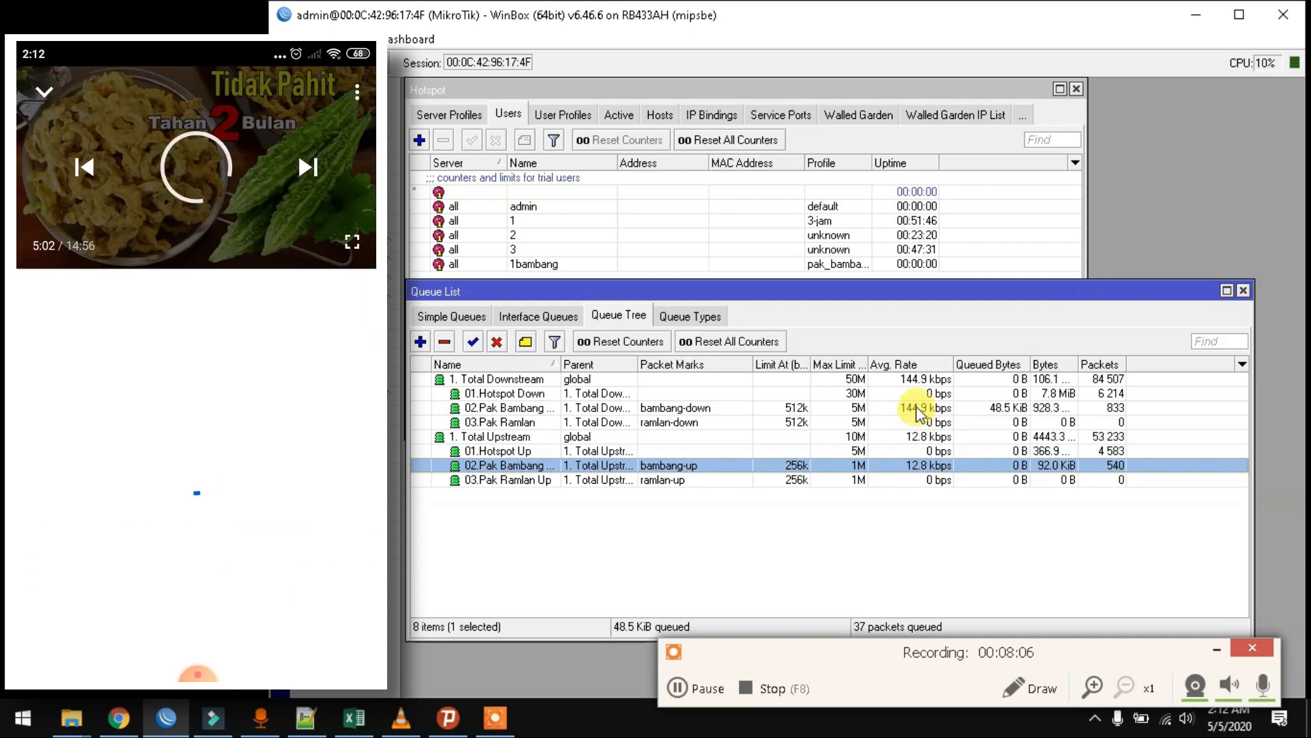
click(917, 410)
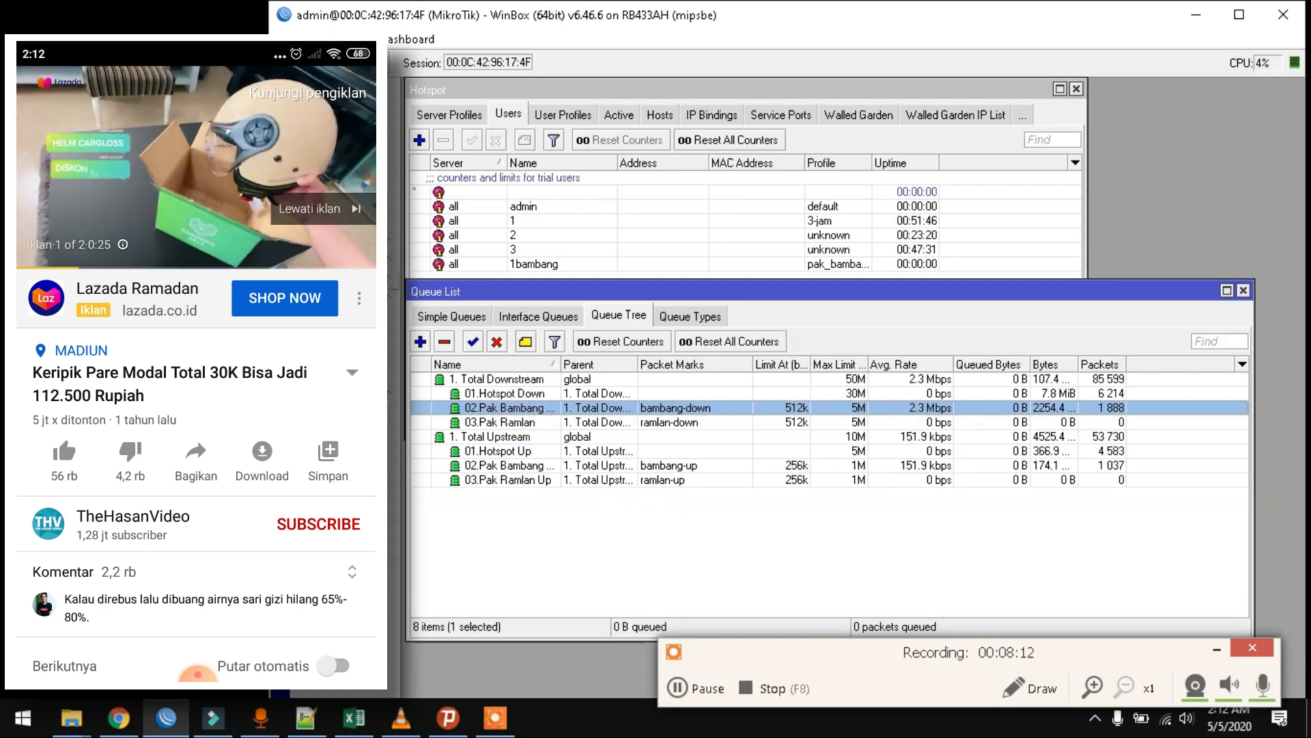
click(380, 242)
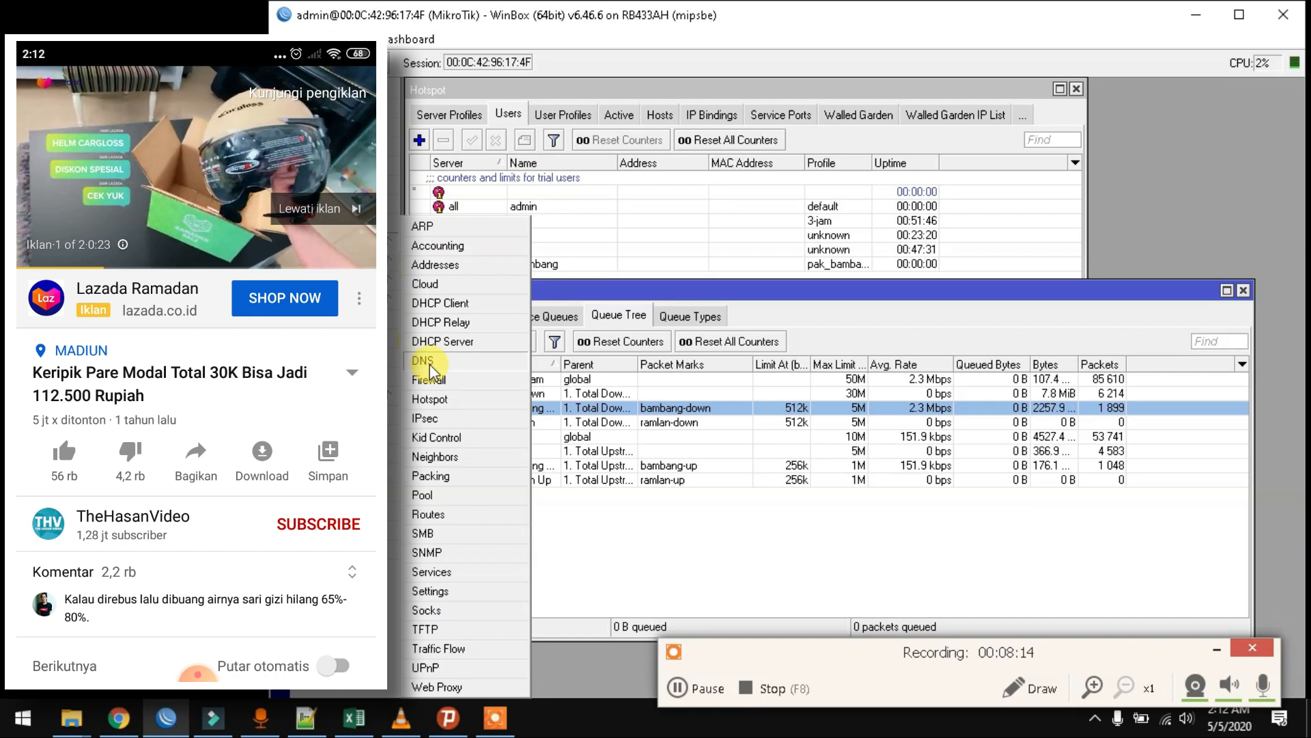
- Open the Firewall Mangle rules showing new dynamic hotspot rules for 10.5.50.251 and 10.5.50.252
click(437, 380)
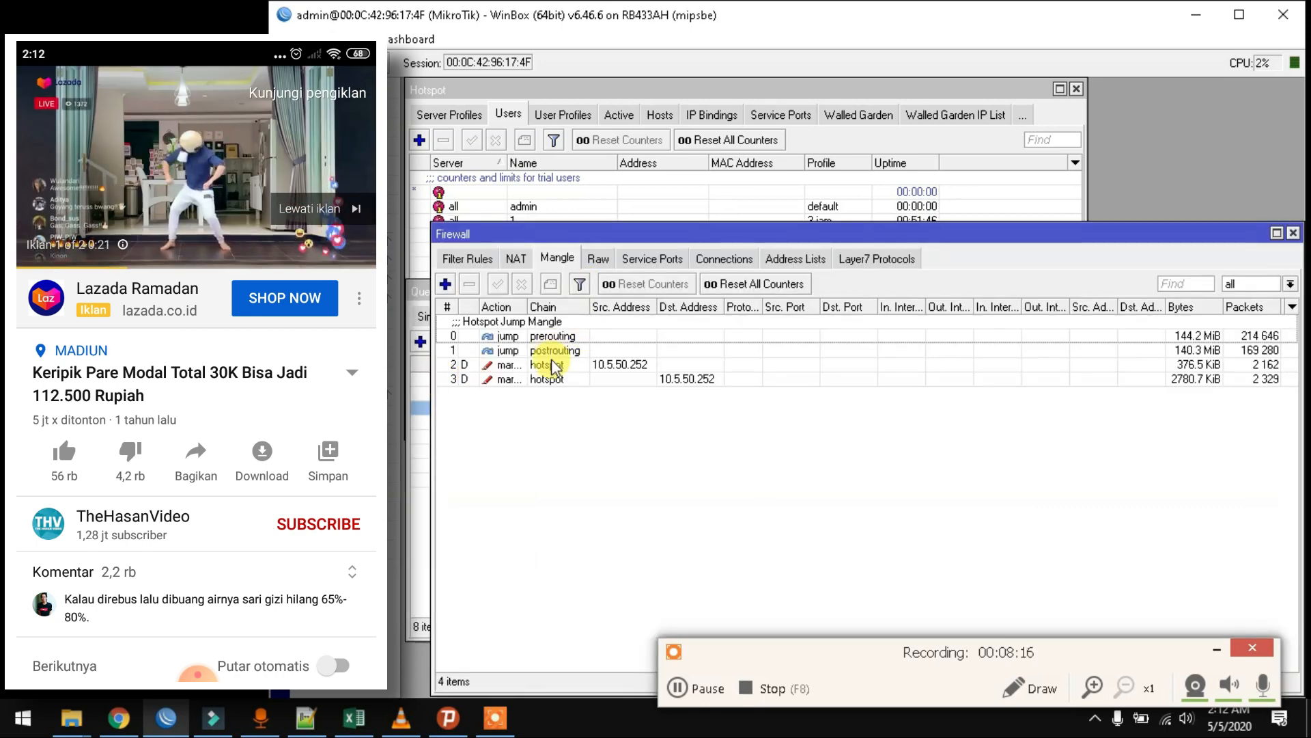
drag(630, 239, 607, 284)
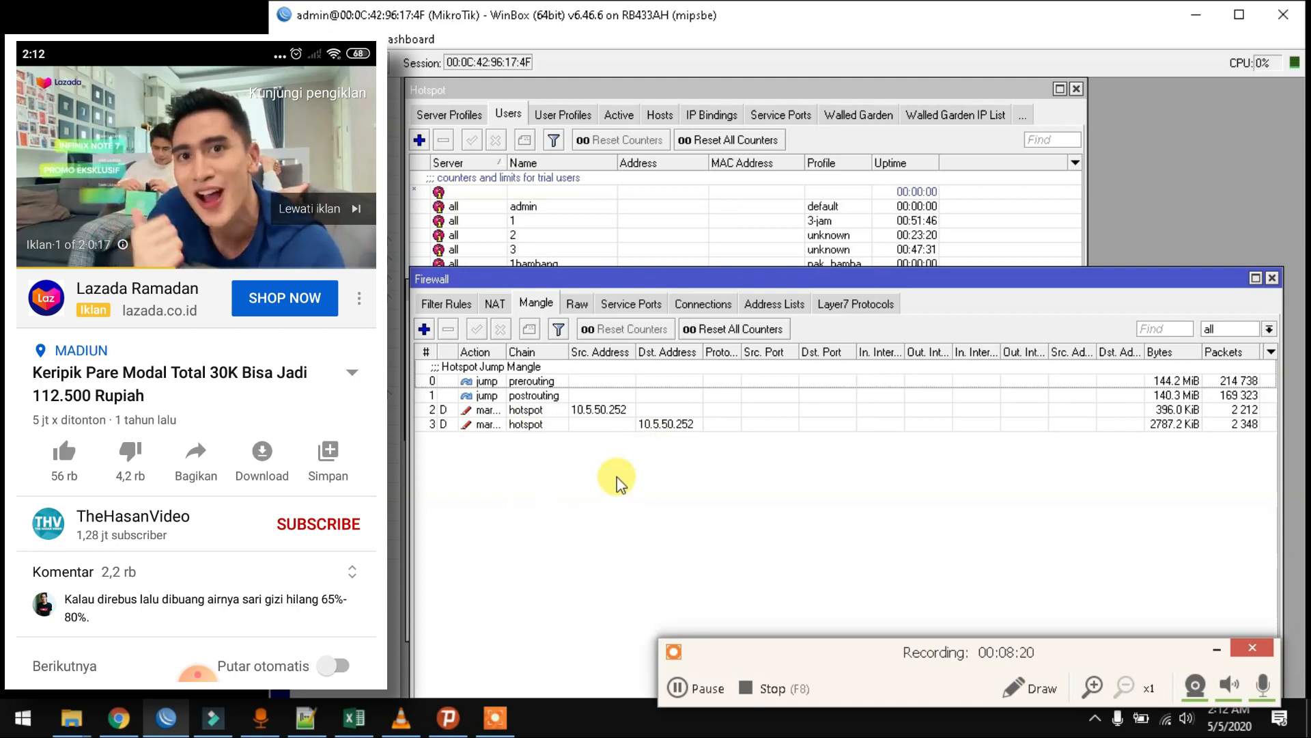
click(1216, 649)
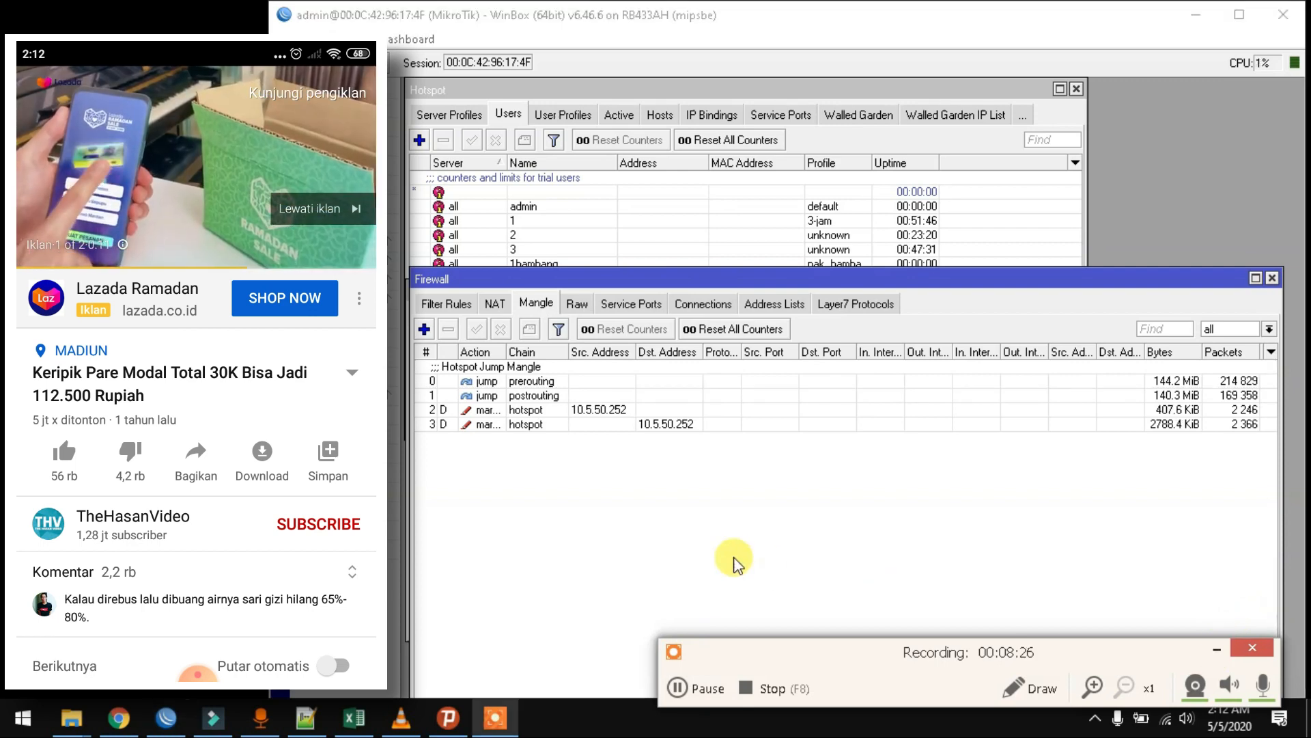
click(727, 540)
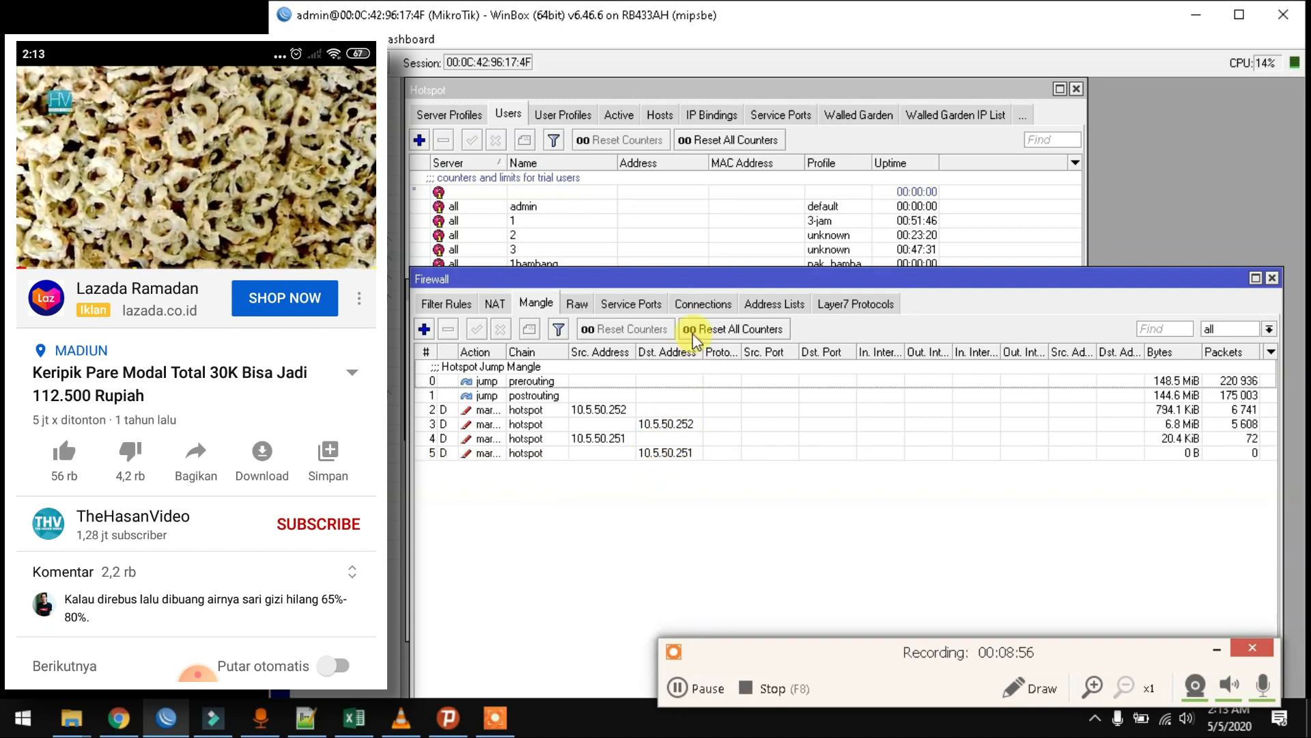
click(369, 240)
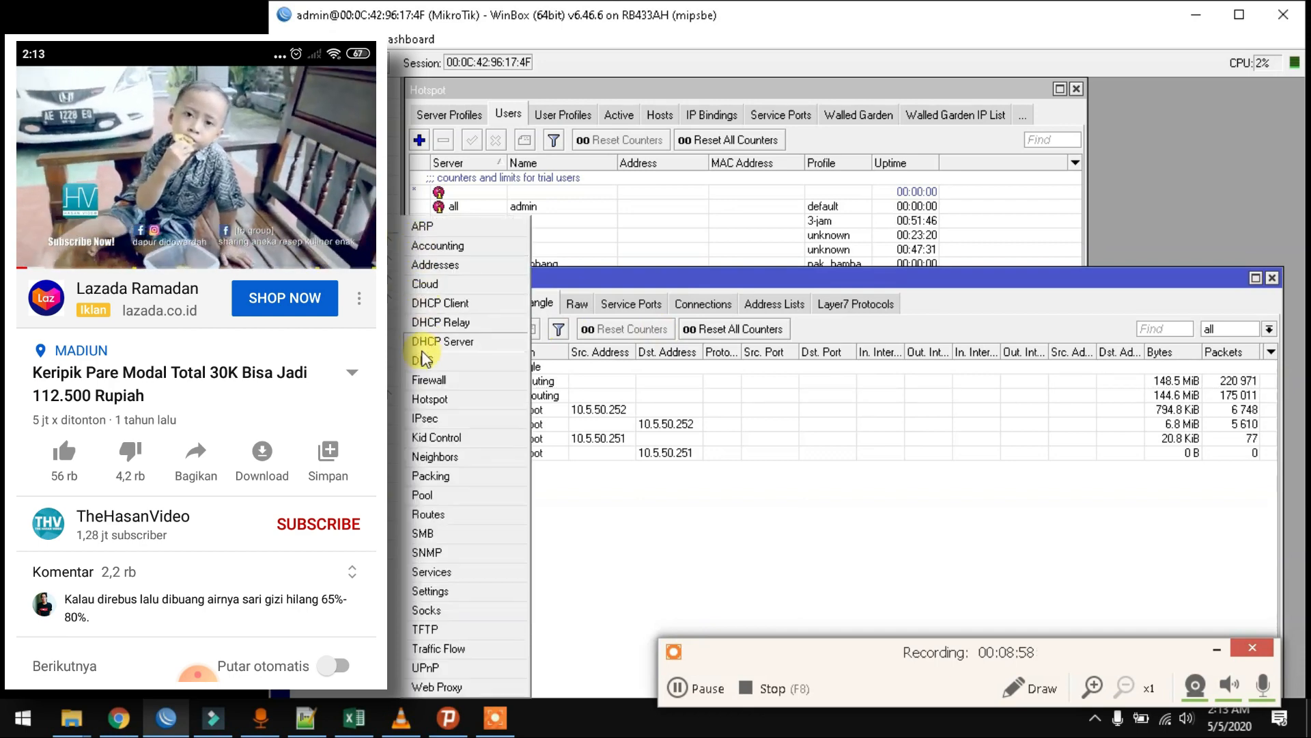
- View Hotspot Active sessions showing the pak_bambang user logged in from 10.5.50.251 and 10.5.50.252
click(430, 400)
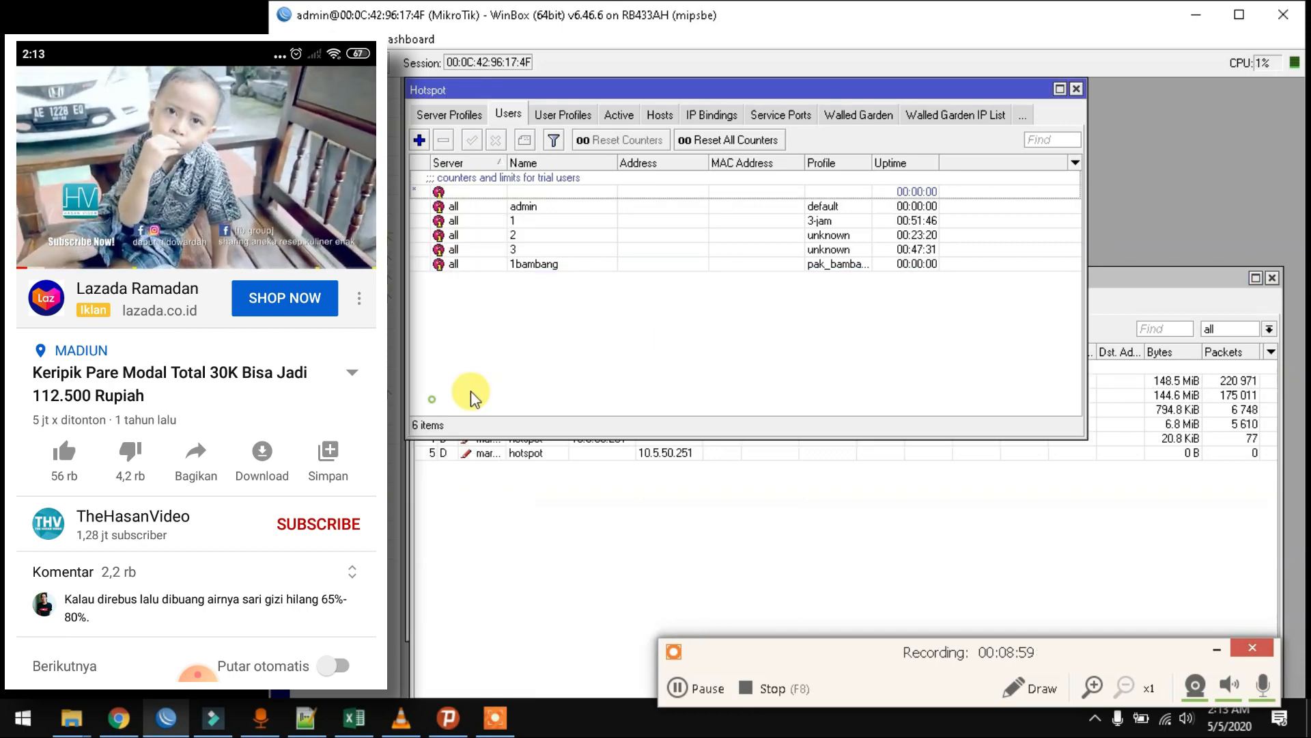
click(619, 115)
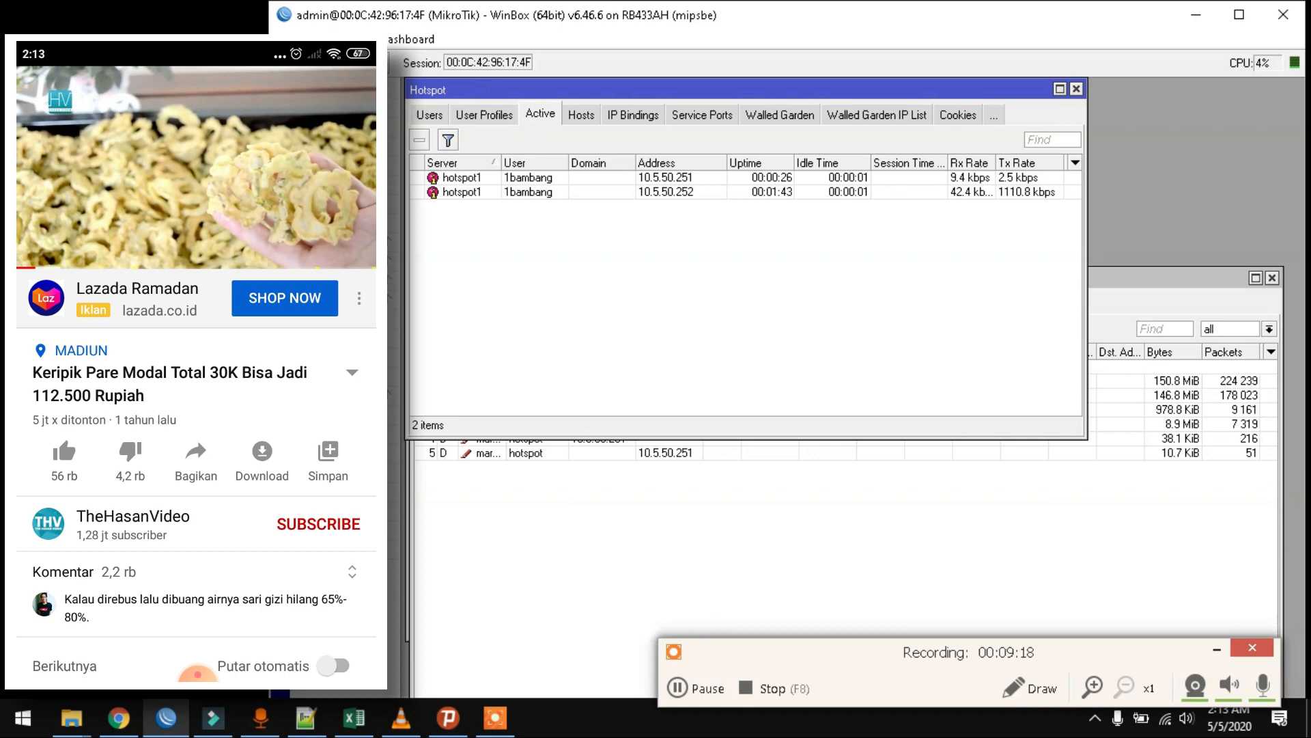
click(335, 316)
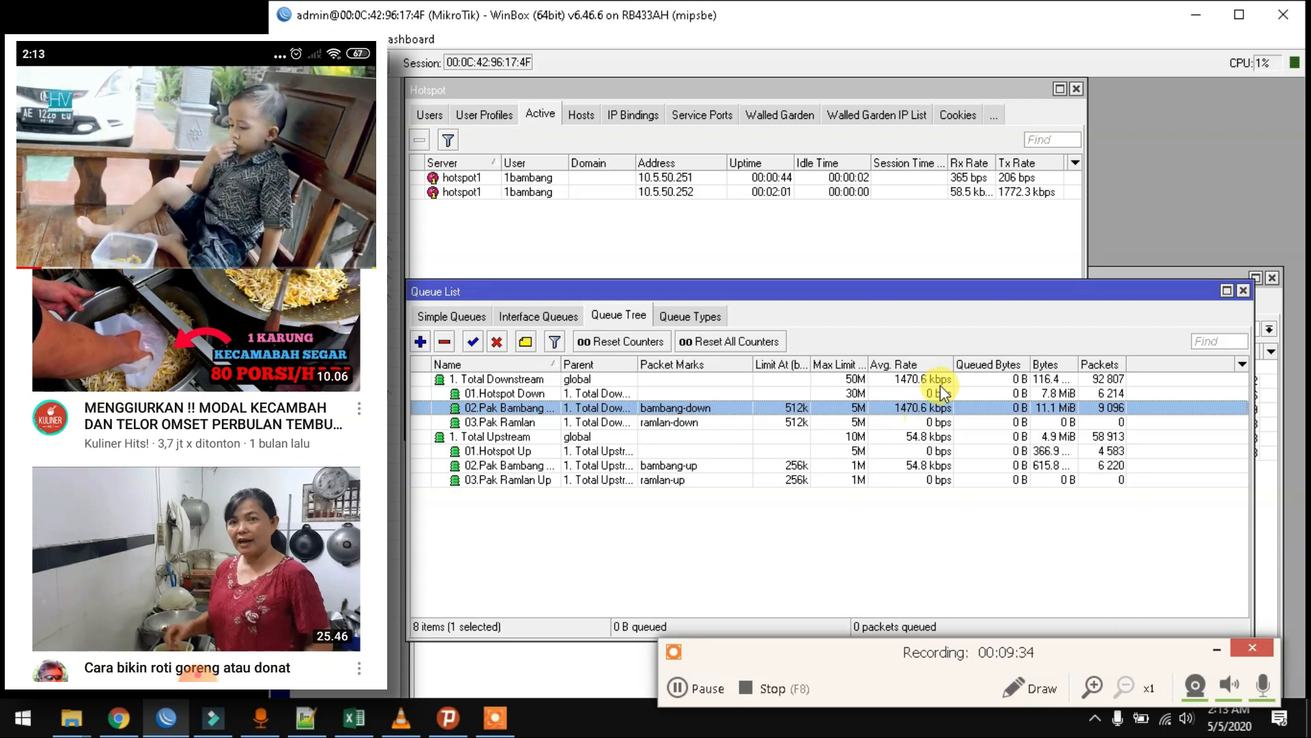
- Change 02.Pak Bambang Down's Max Limit from 5M to 2M and recheck its settings
double_click(924, 413)
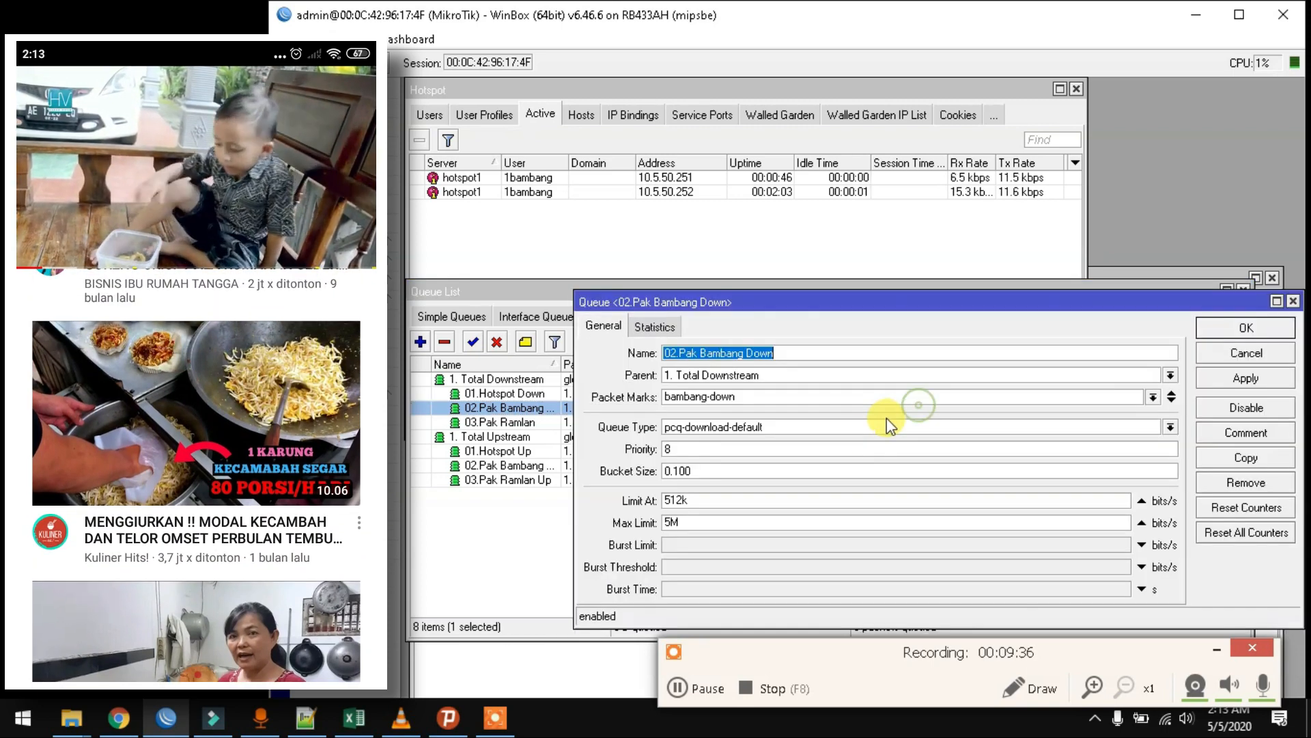
click(668, 523)
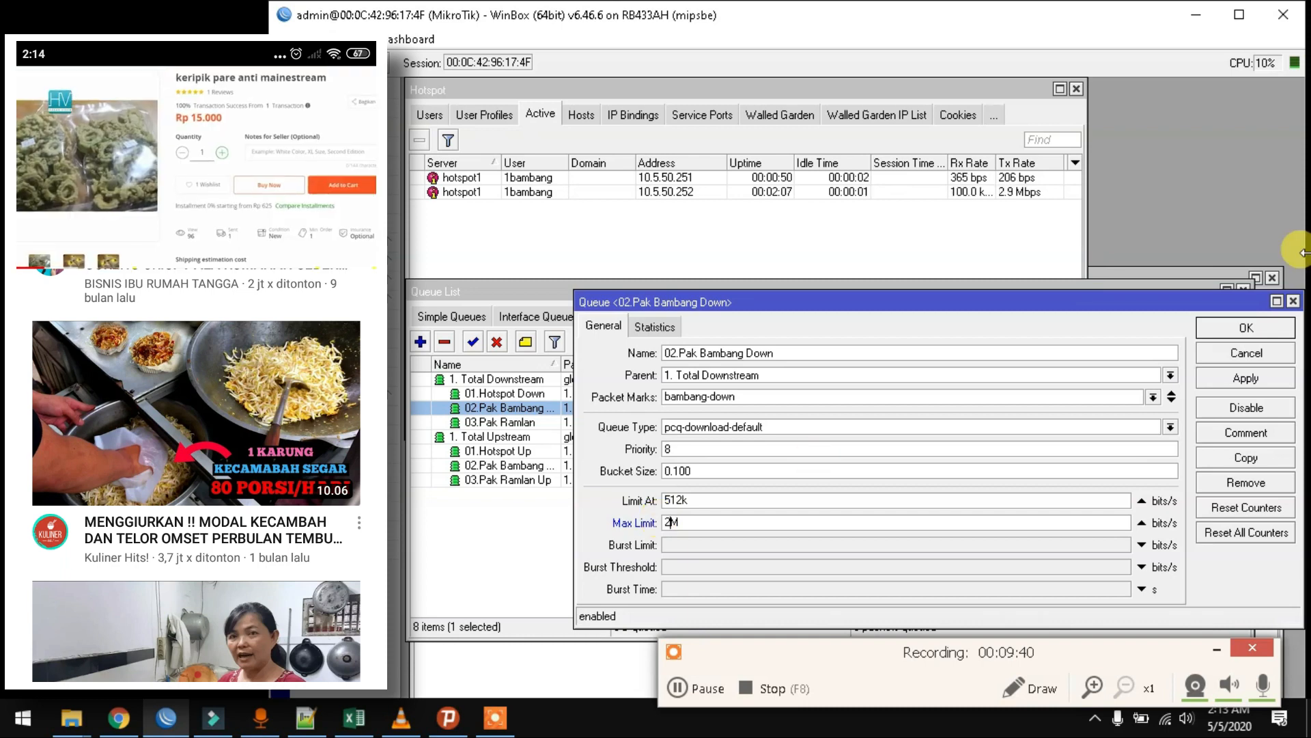
click(1255, 328)
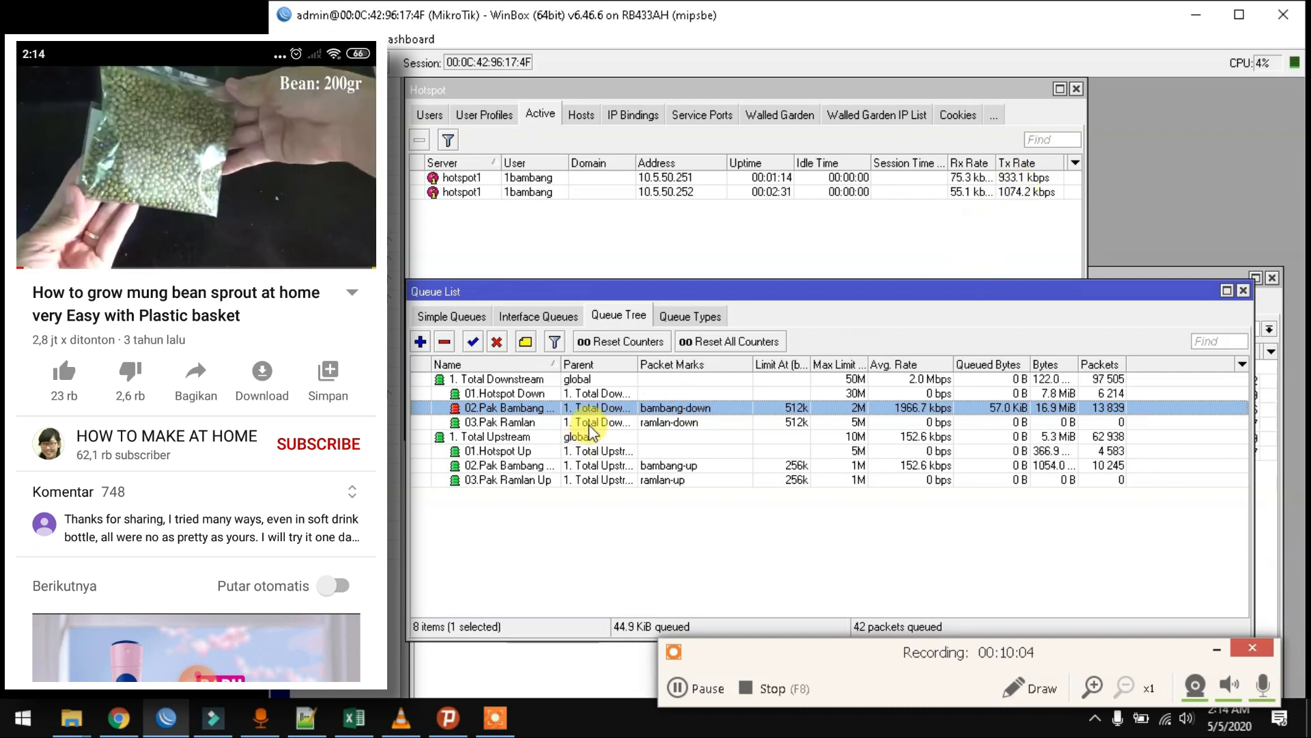
double_click(618, 413)
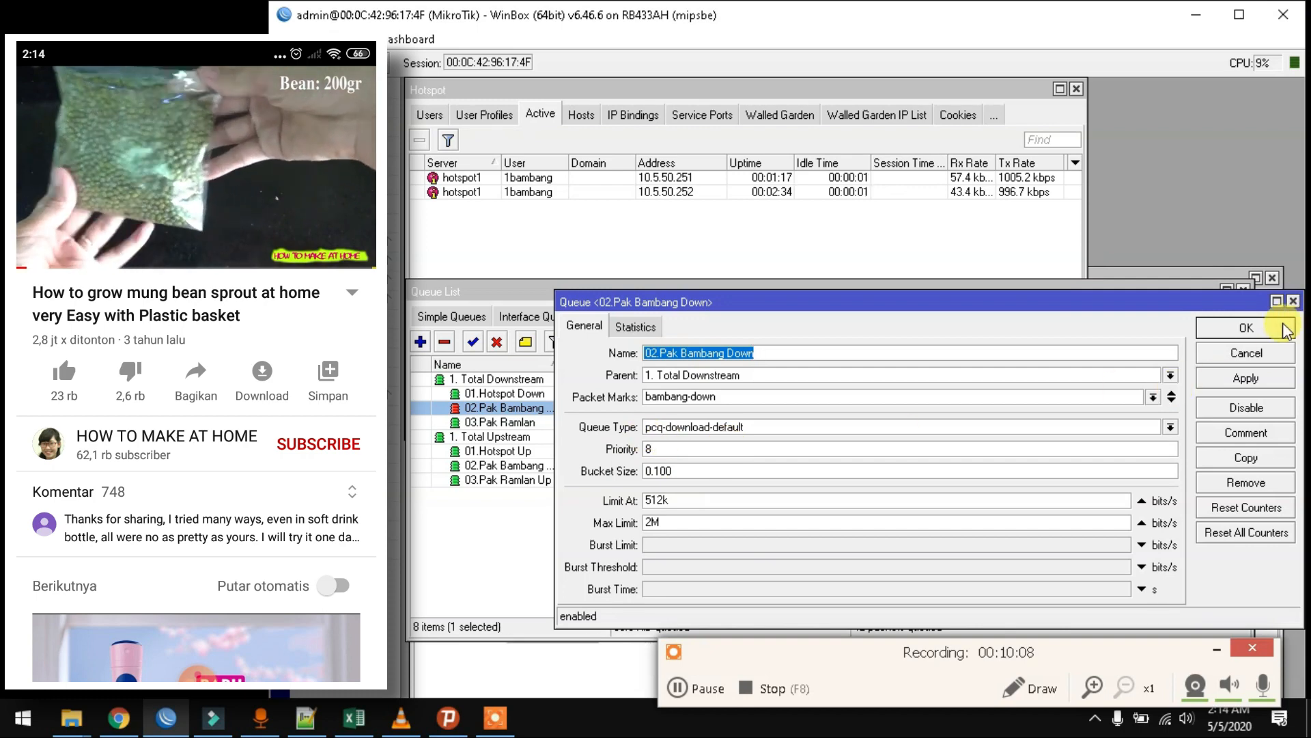
click(1244, 328)
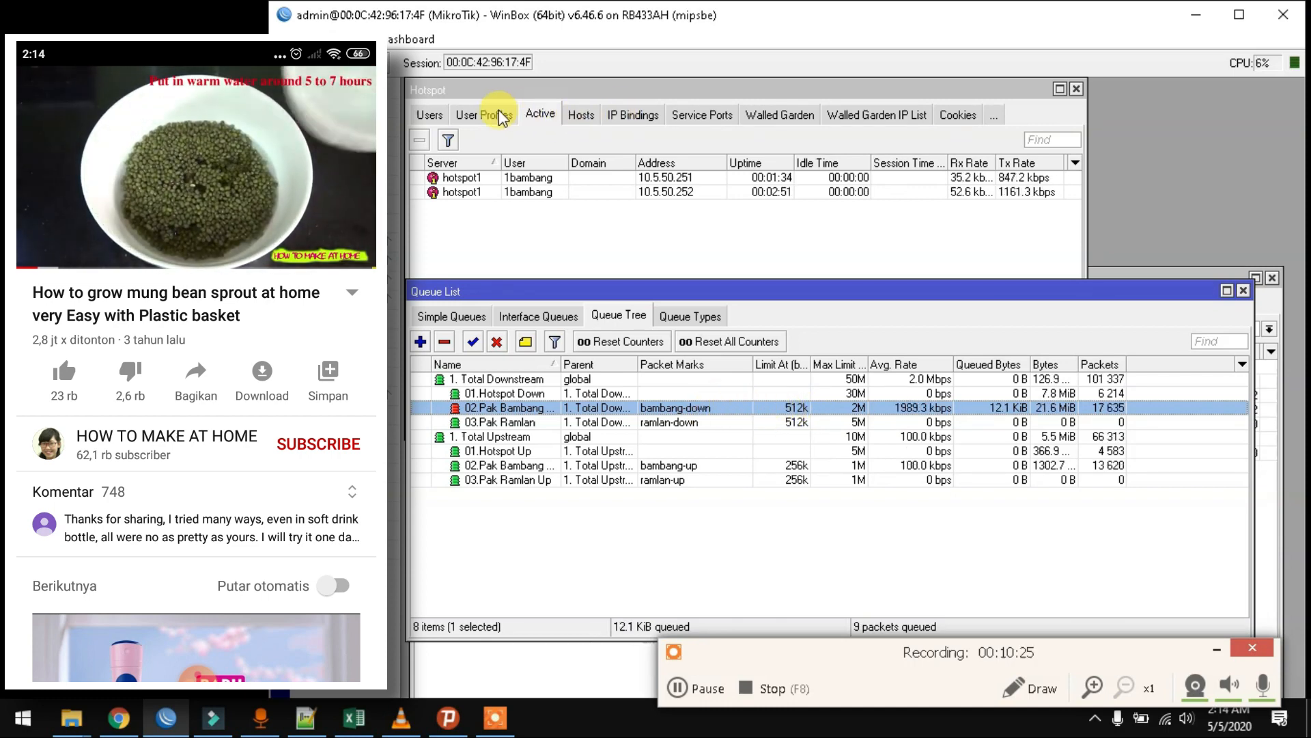
- Check pak_bambang's bambang-up/bambang-down marks, select 03.Pak Ramlan, and bring Mangle rules forward
click(502, 116)
double_click(503, 207)
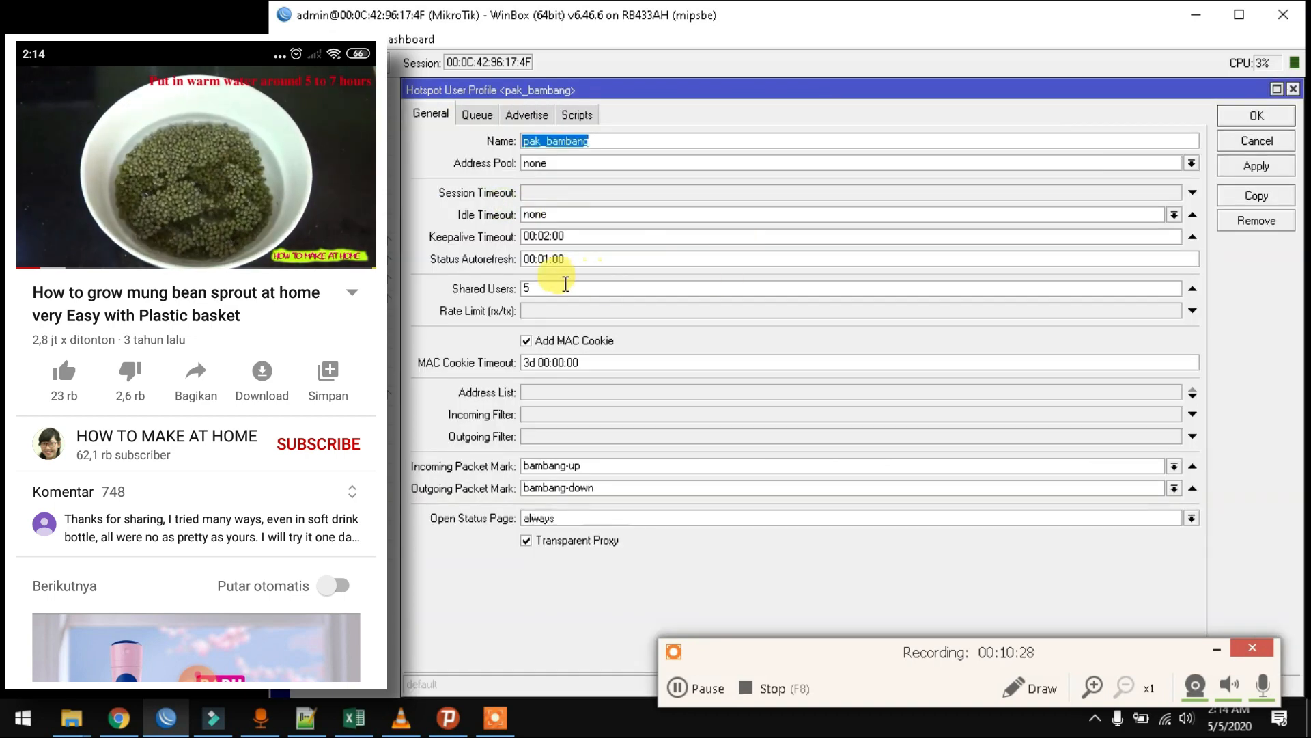
click(1294, 90)
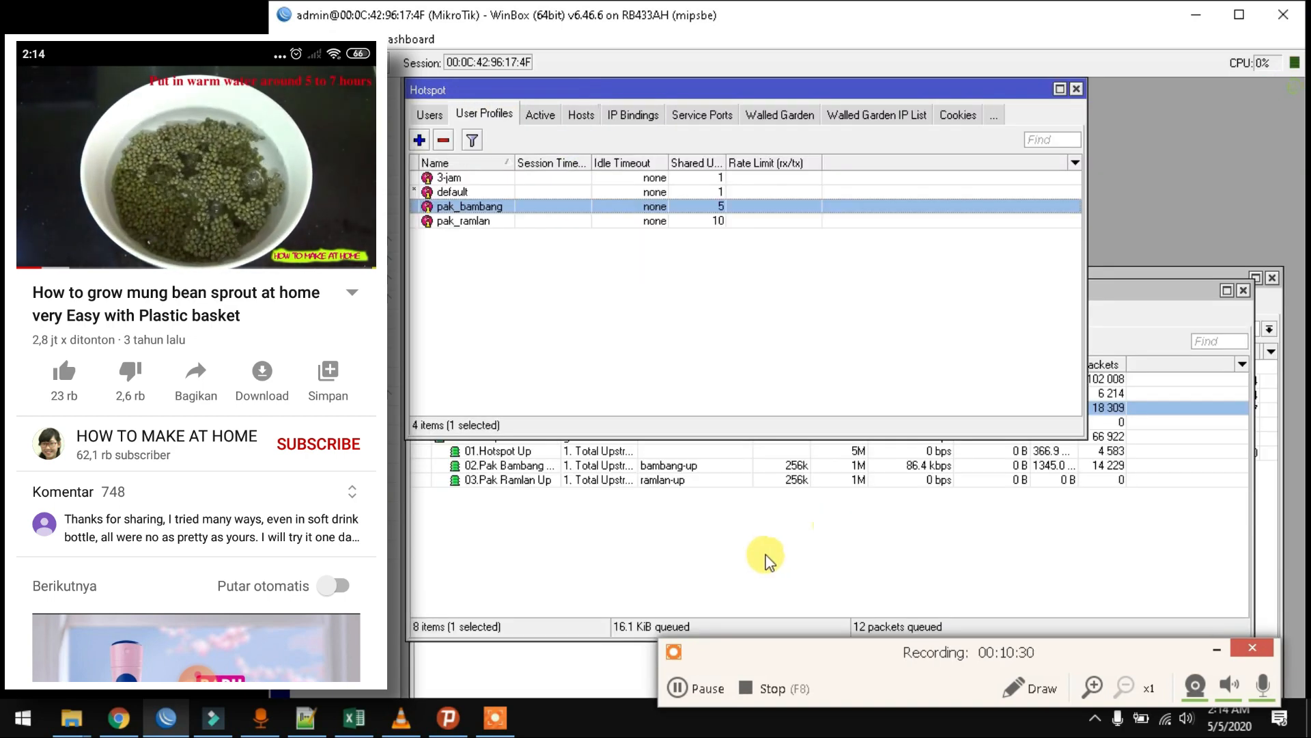
click(792, 570)
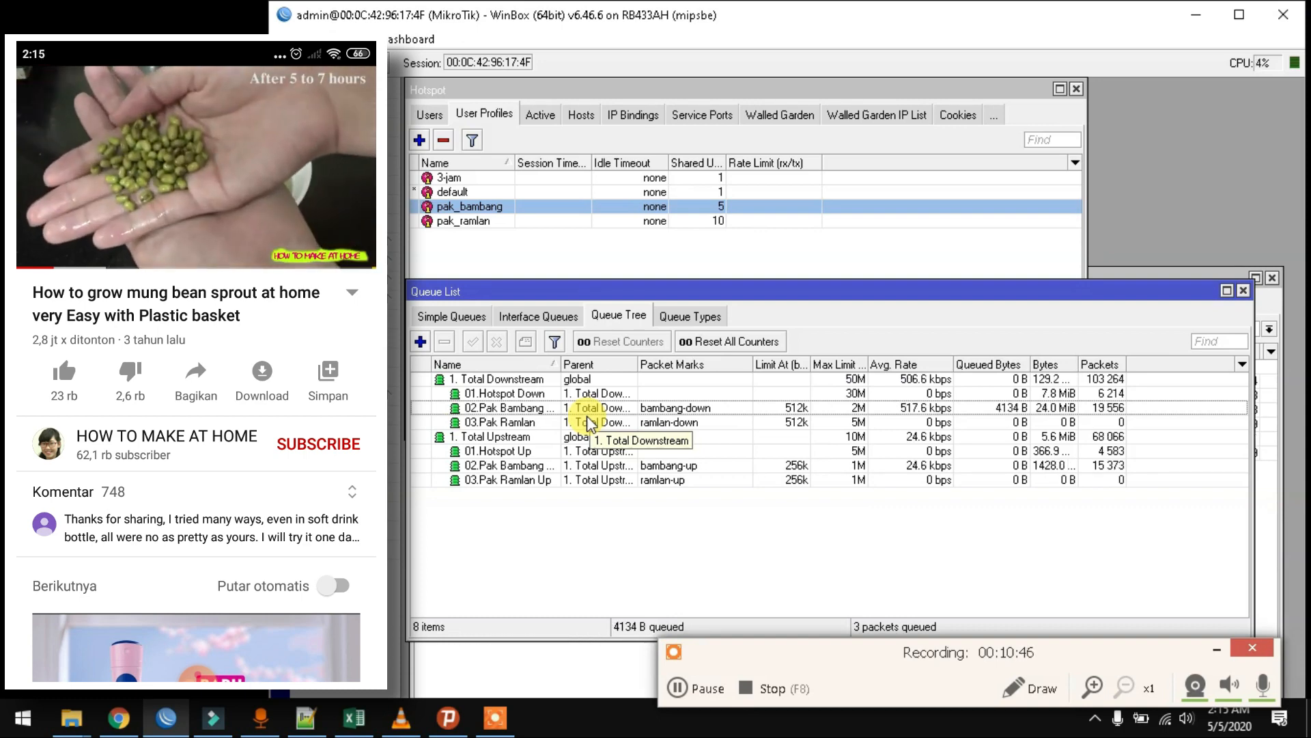
click(534, 424)
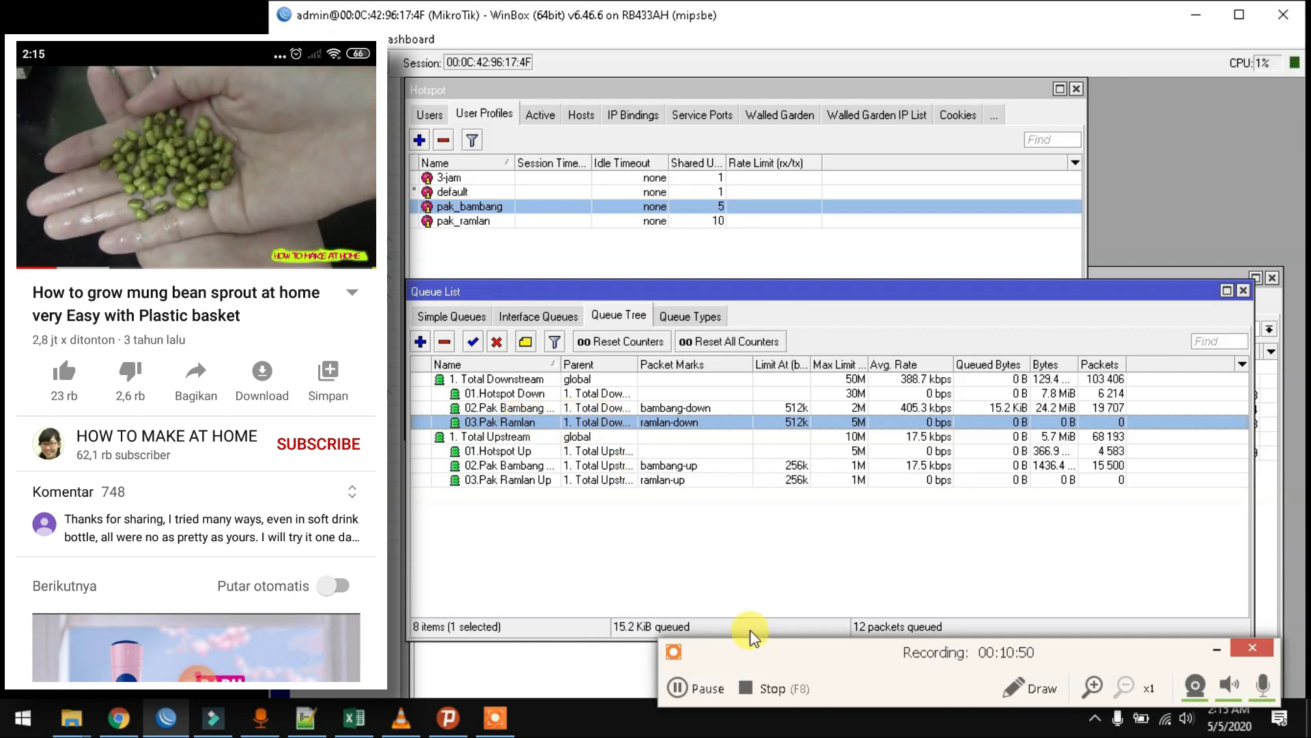
click(593, 662)
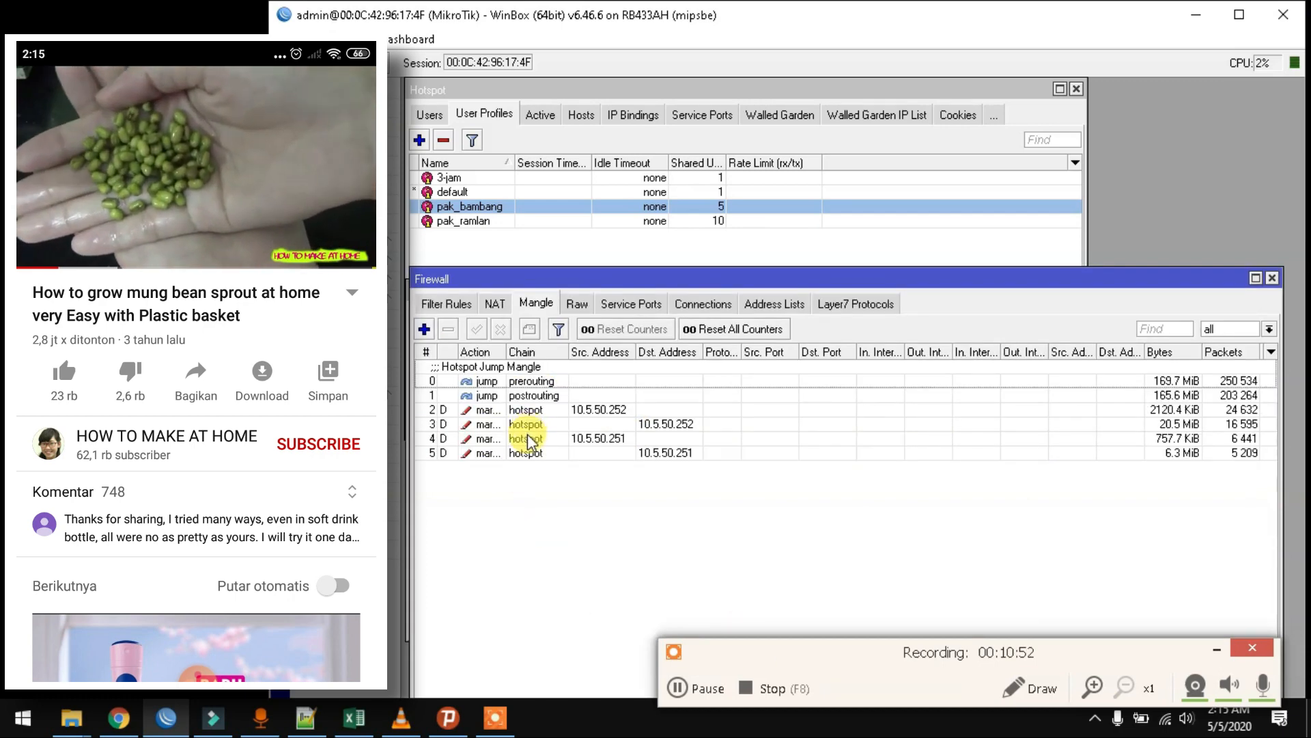